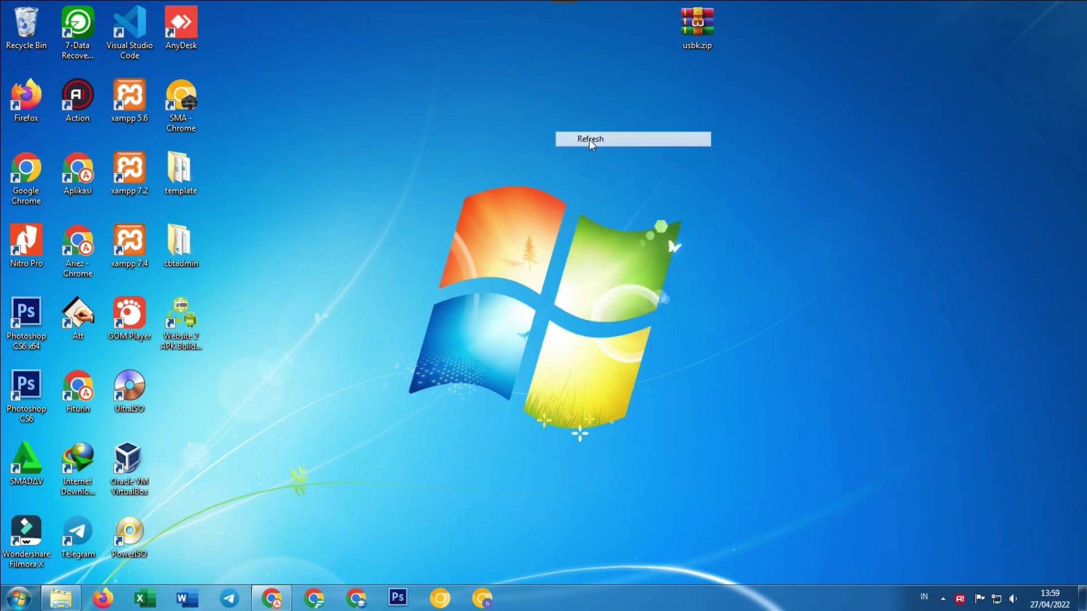
Cut usbk.zip from the desktop and bring up Explorer on the win7 (C:) drive.
{"action": "left_click_drag", "start_coordinate": [698, 52], "coordinate": [397, 234]}
{"action": "right_click", "coordinate": [396, 233]}
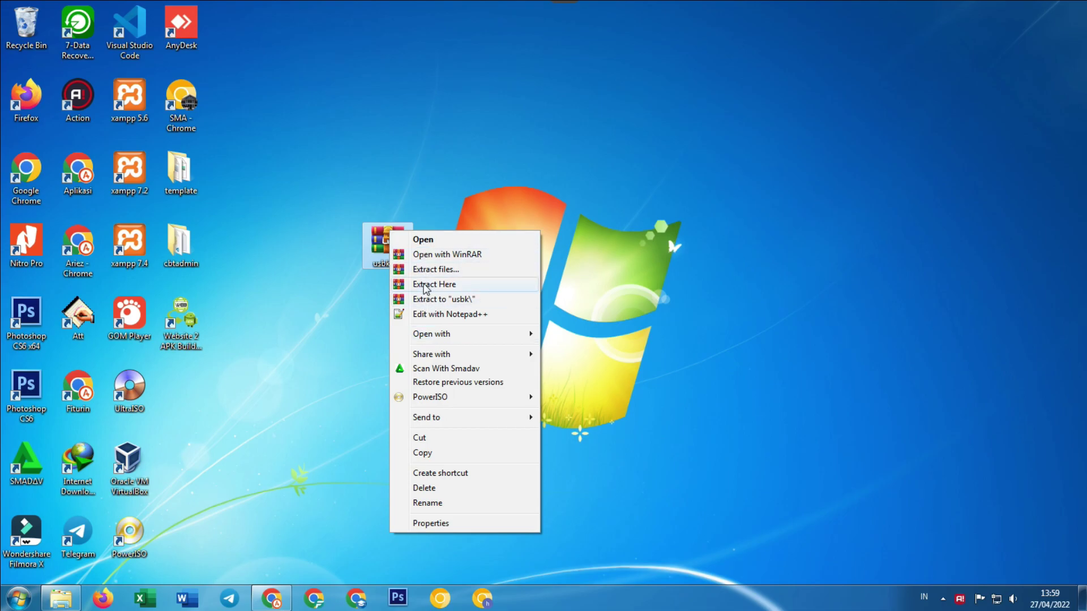
{"action": "left_click", "coordinate": [419, 439]}
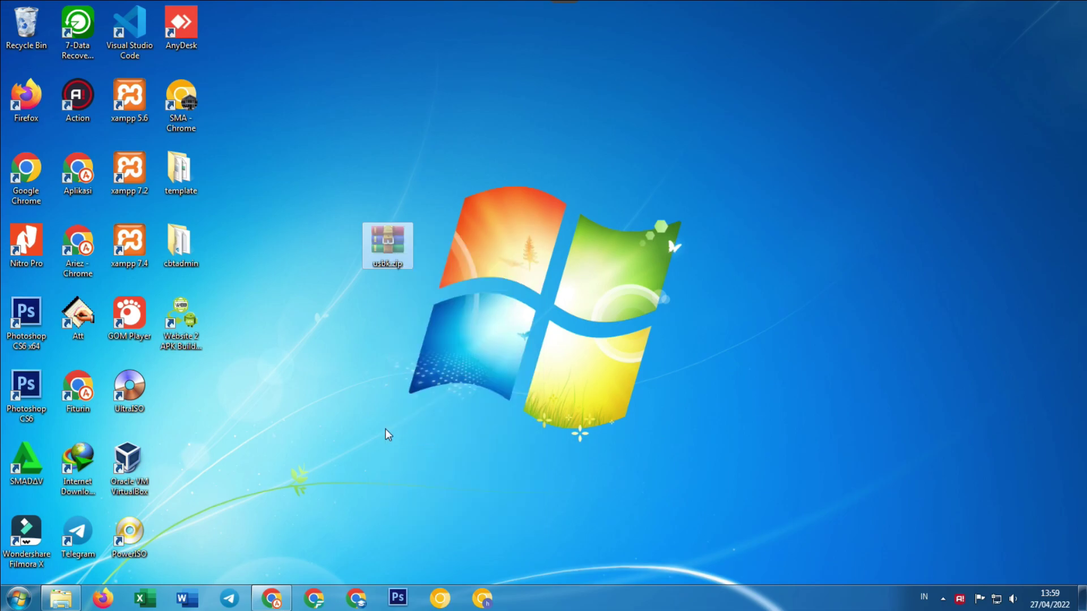
{"action": "left_click", "coordinate": [61, 598]}
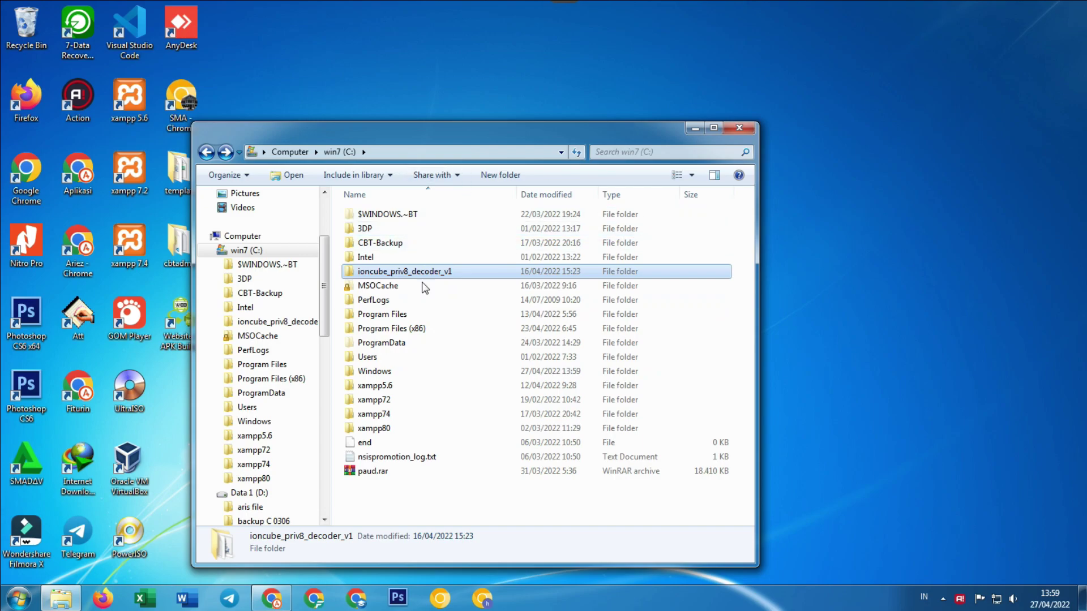
Paste usbk.zip into C:\xampp72\htdocs and extract it there with Extract Here.
{"action": "double_click", "coordinate": [374, 400]}
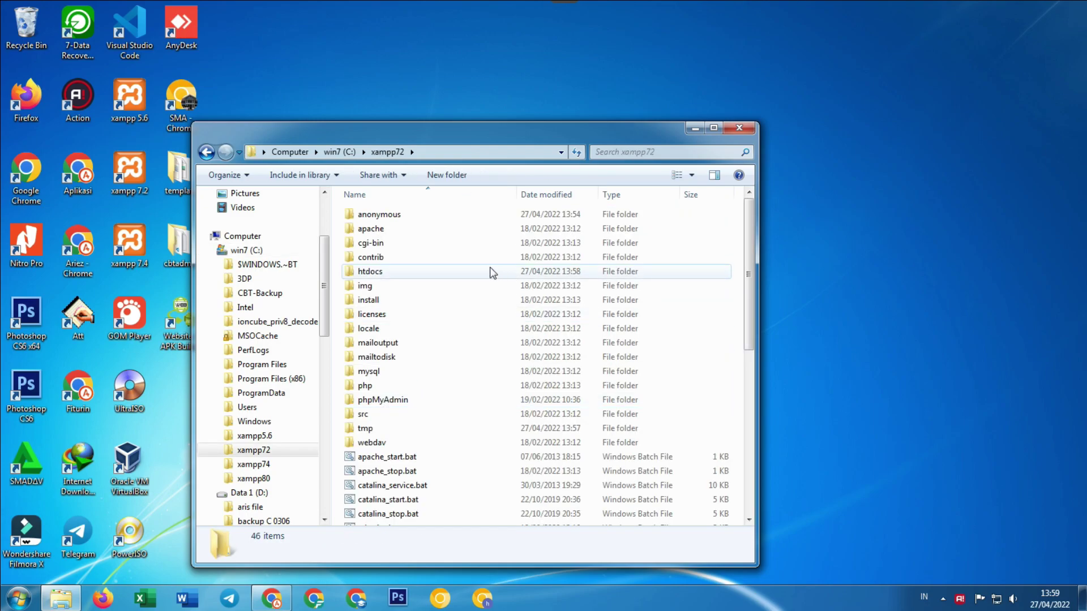
{"action": "double_click", "coordinate": [362, 273]}
{"action": "right_click", "coordinate": [418, 513]}
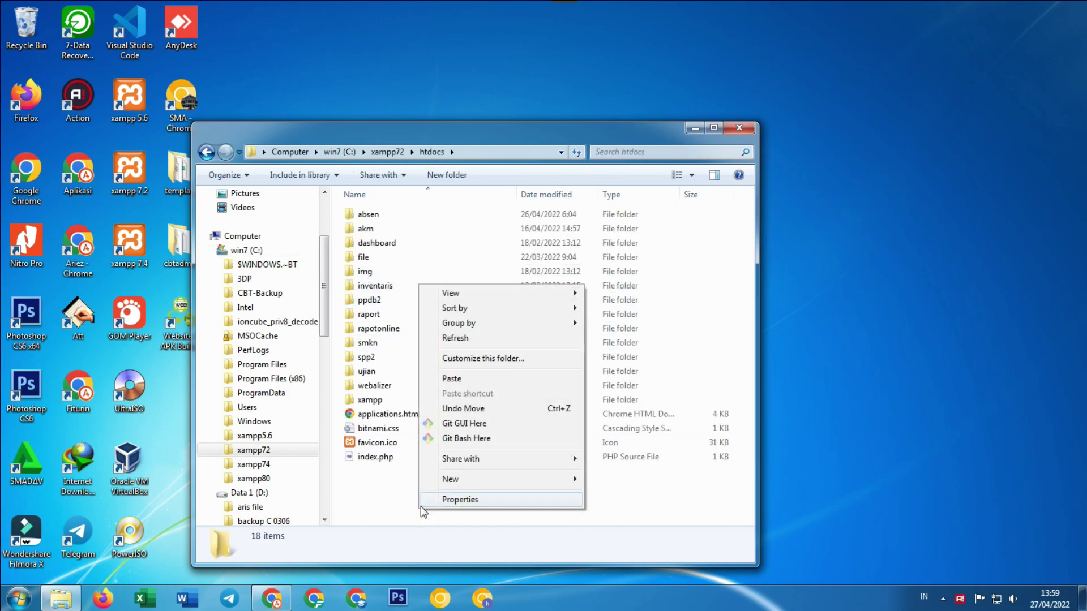
{"action": "left_click", "coordinate": [461, 380]}
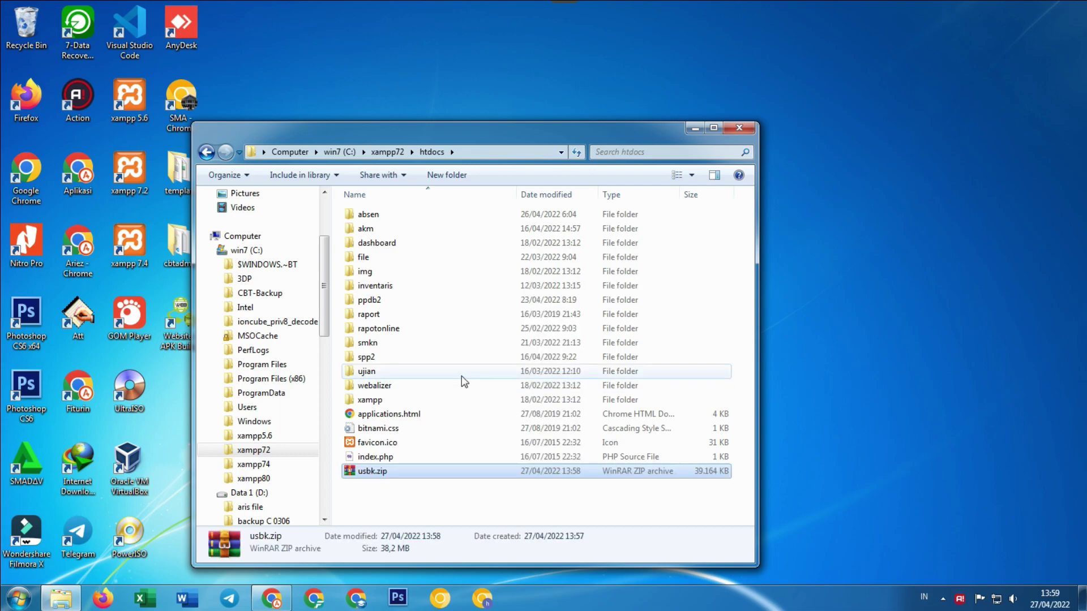
{"action": "right_click", "coordinate": [381, 478]}
{"action": "left_click", "coordinate": [420, 180]}
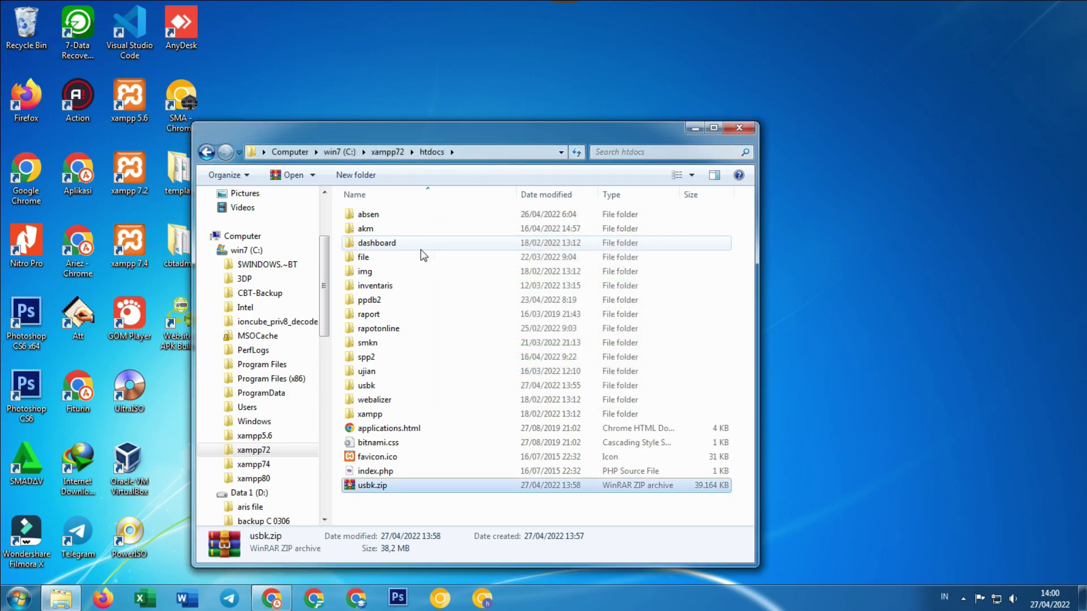
Inspect the extracted usbk folder, minimize Explorer, and select the xampp 7.2 desktop shortcut.
{"action": "double_click", "coordinate": [367, 387]}
{"action": "scroll", "coordinate": [414, 407], "scroll_direction": "down", "scroll_amount": 5}
{"action": "scroll", "coordinate": [413, 405], "scroll_direction": "up", "scroll_amount": 5}
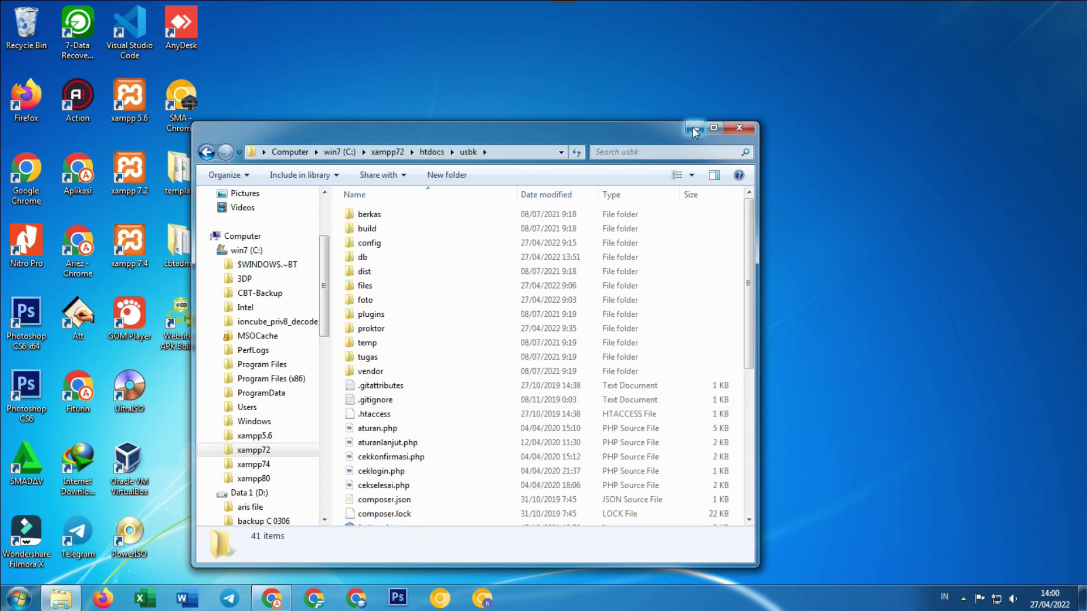
{"action": "left_click", "coordinate": [694, 128]}
{"action": "left_click", "coordinate": [136, 191]}
Launch XAMPP 7.2, start Apache (ports 80, 443) and MySQL (3306), and bring up Chrome.
{"action": "double_click", "coordinate": [136, 192]}
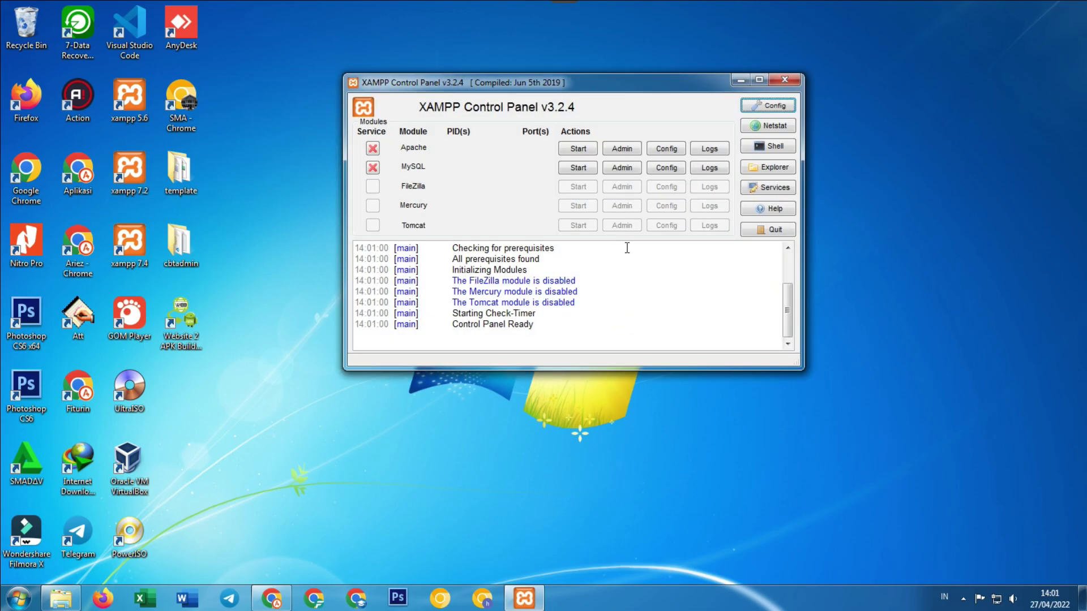
{"action": "left_click", "coordinate": [586, 149]}
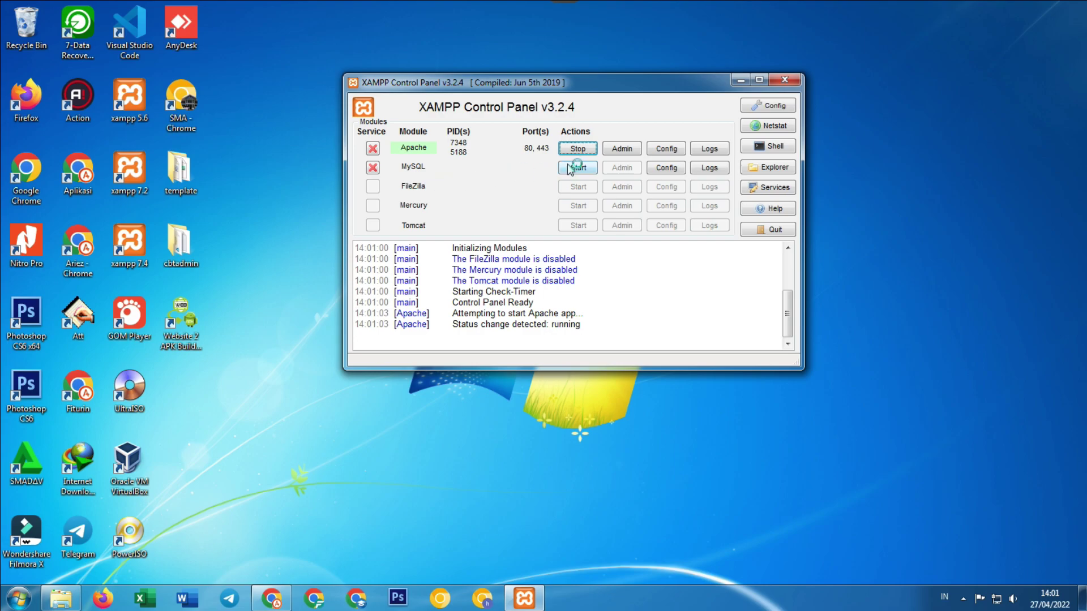
{"action": "left_click", "coordinate": [575, 168]}
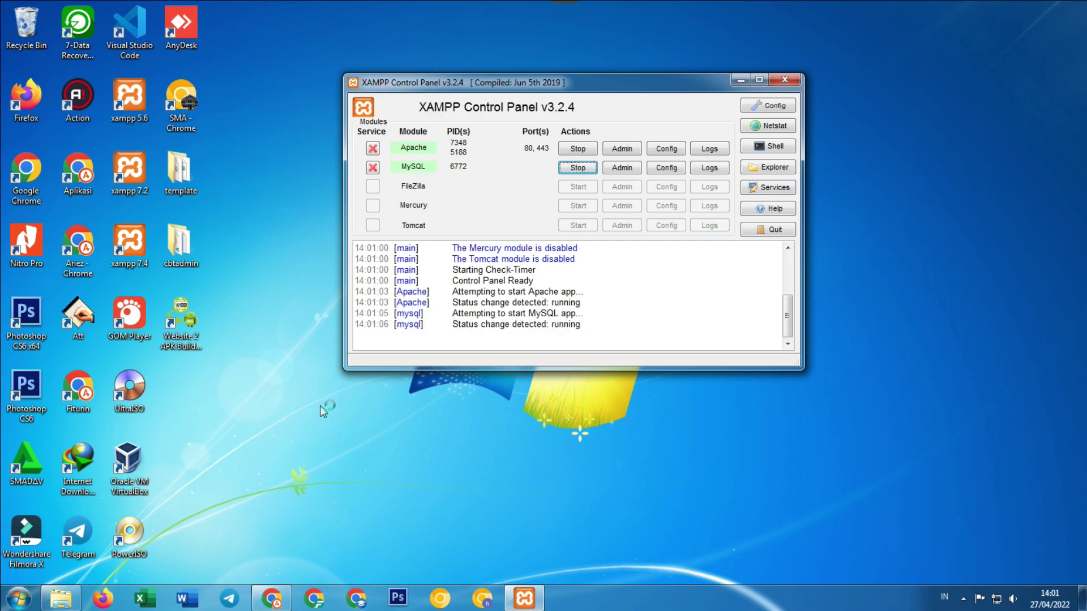
{"action": "left_click", "coordinate": [357, 598]}
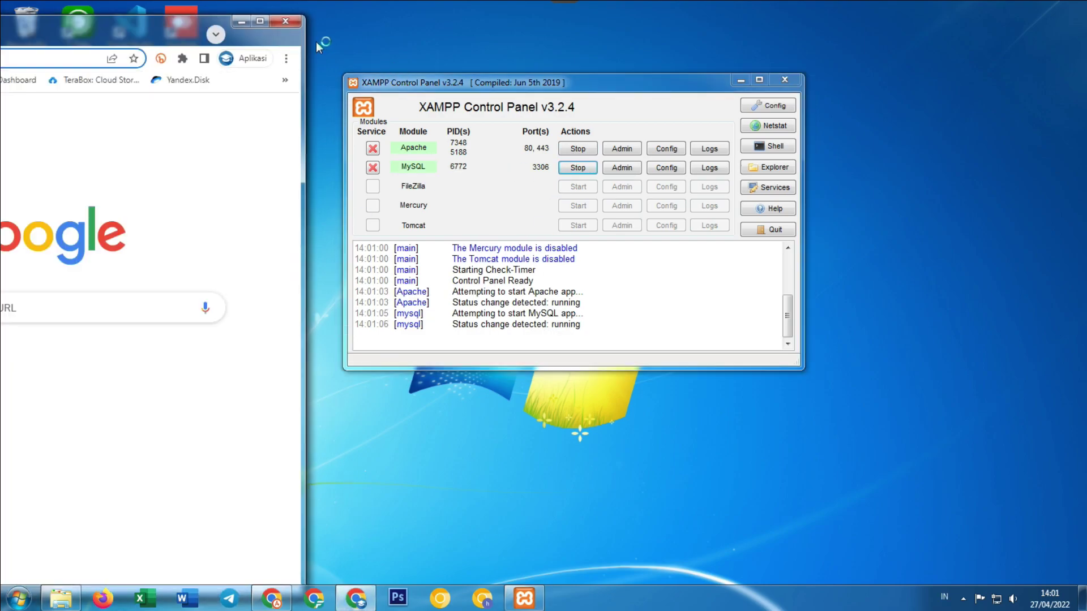
Maximize Chrome and load localhost/usbk, which shows the login page.
{"action": "left_click", "coordinate": [255, 21]}
{"action": "left_click", "coordinate": [286, 33]}
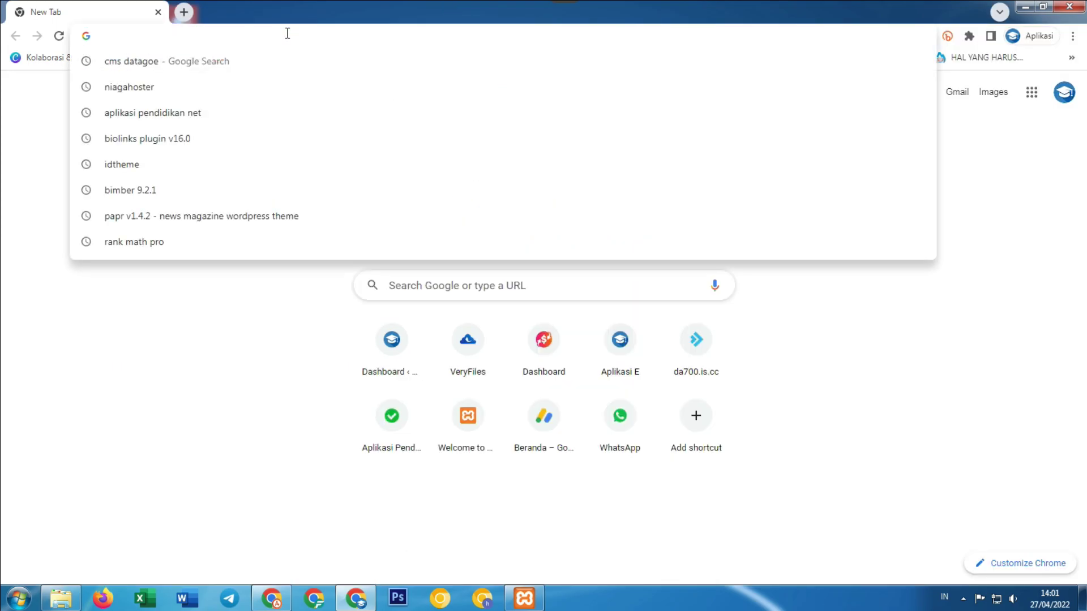
{"action": "type", "text": "localhost"}
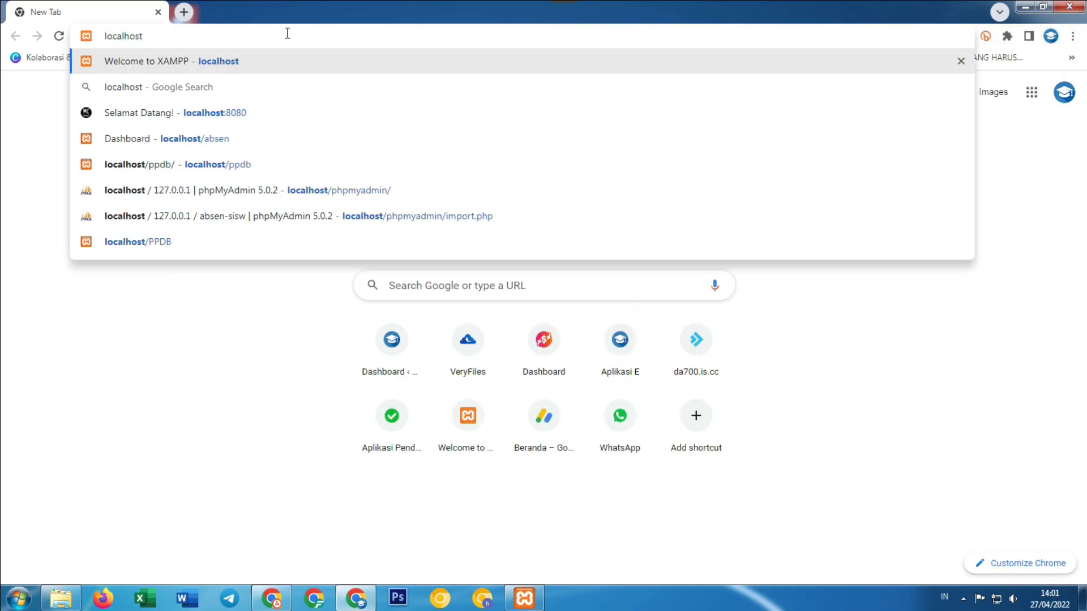
{"action": "type", "text": "/usbk"}
{"action": "key", "text": "Return"}
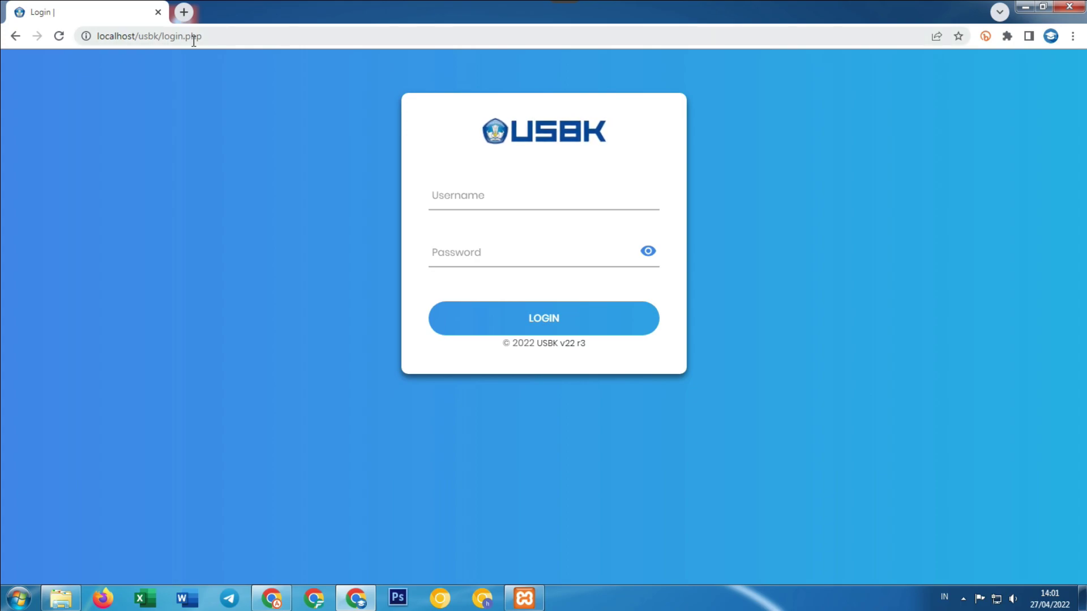
Replace login.php with proktor in the address; it redirects back to login.php.
{"action": "left_click_drag", "start_coordinate": [162, 36], "coordinate": [262, 36]}
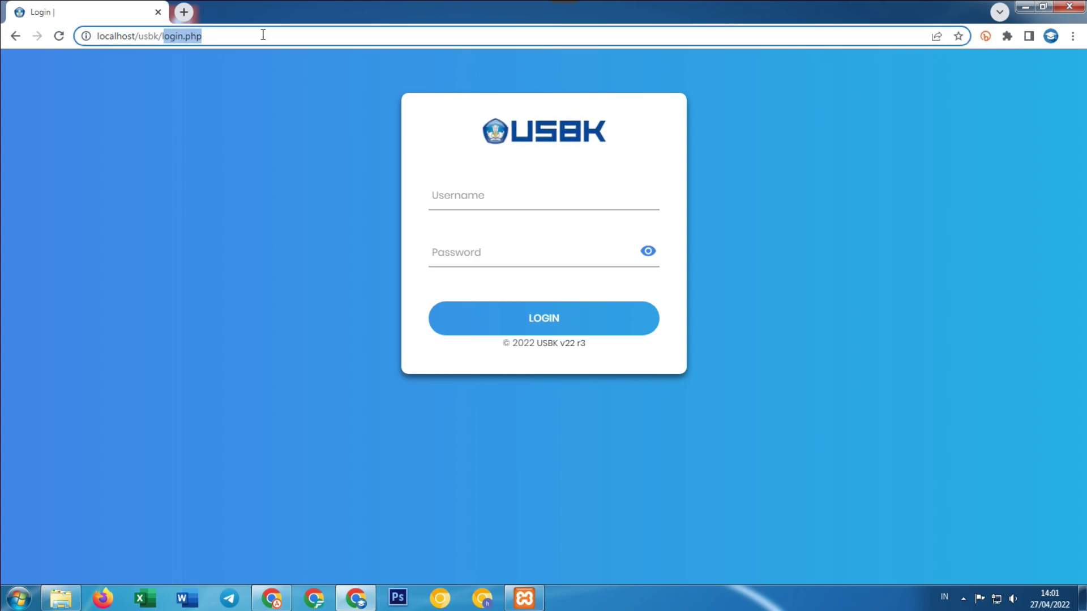
{"action": "key", "text": "BackSpace"}
{"action": "type", "text": "proktor"}
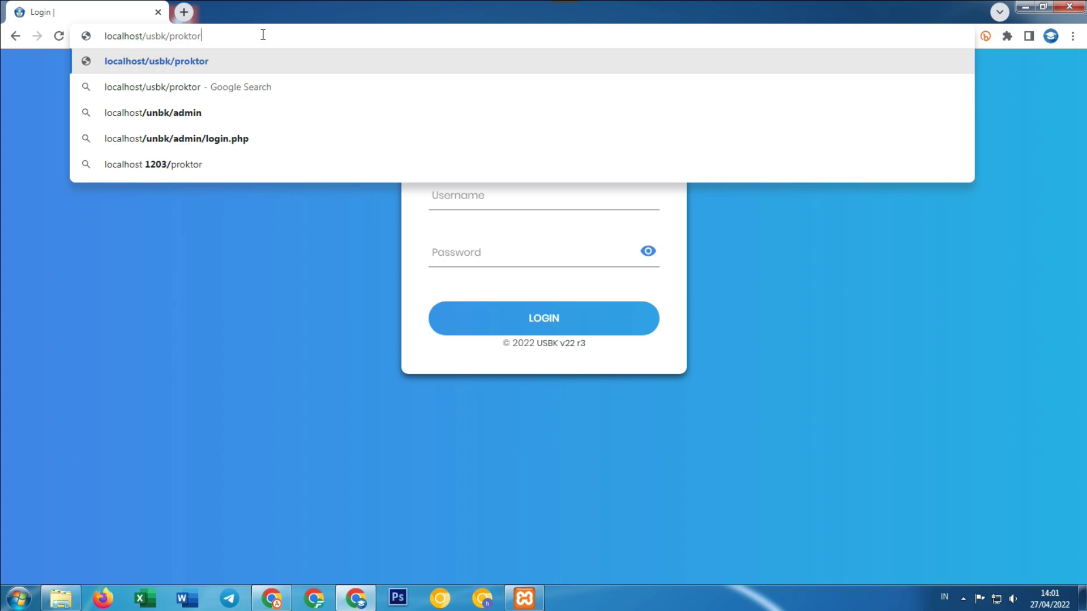
{"action": "key", "text": "Return"}
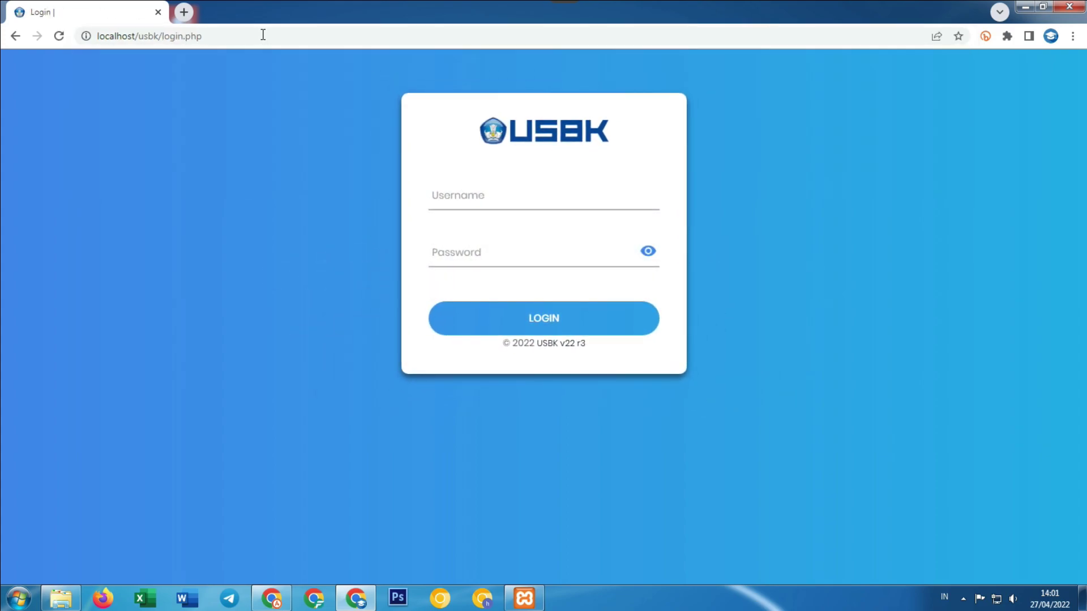
Check the proktor folder exists in usbk, reload the proktor address, and start a new tab.
{"action": "left_click_drag", "start_coordinate": [162, 36], "coordinate": [310, 37]}
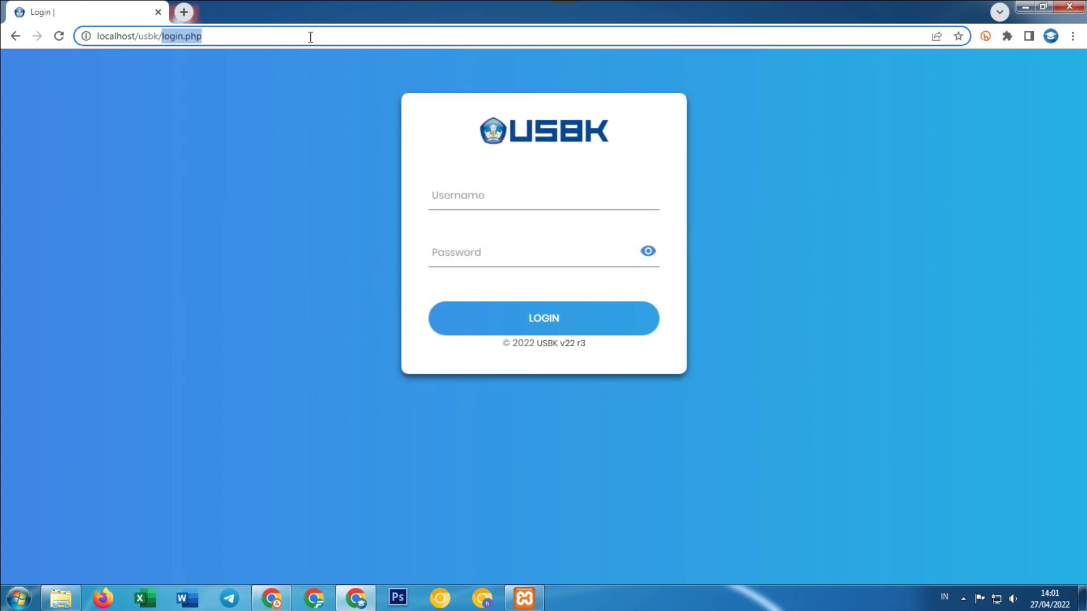
{"action": "type", "text": "proktor"}
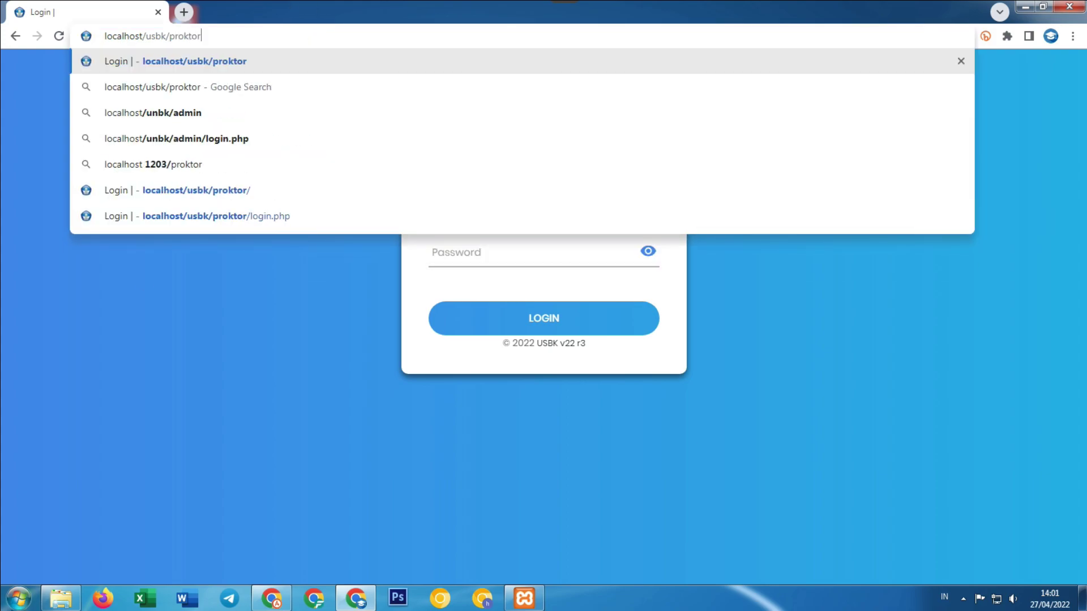
{"action": "left_click", "coordinate": [61, 598]}
{"action": "left_click", "coordinate": [396, 328]}
{"action": "left_click", "coordinate": [107, 86]}
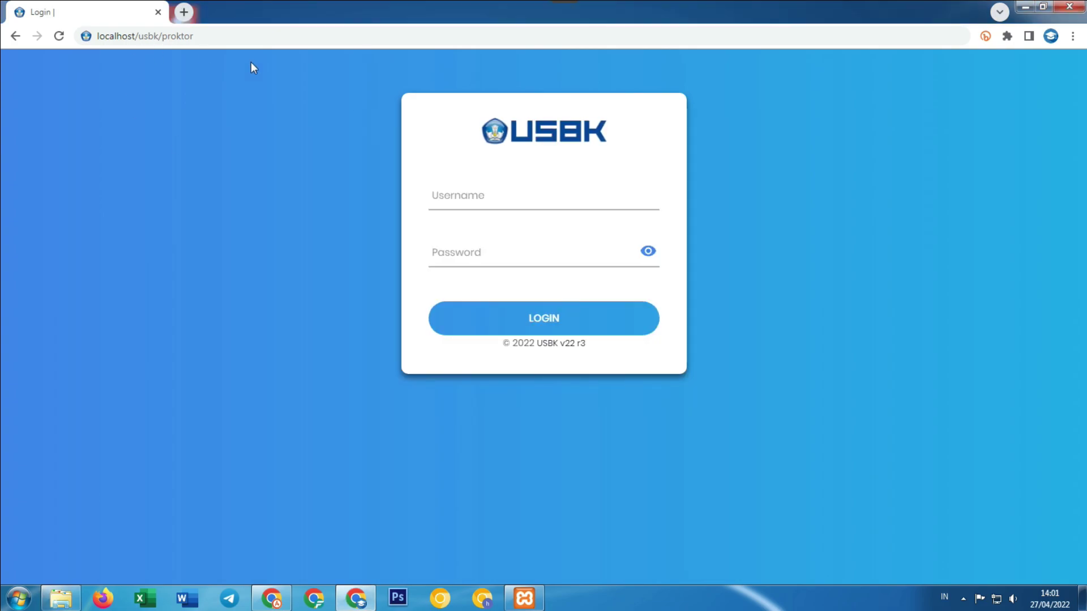
{"action": "left_click", "coordinate": [191, 38]}
{"action": "left_click", "coordinate": [230, 38]}
{"action": "key", "text": "Return"}
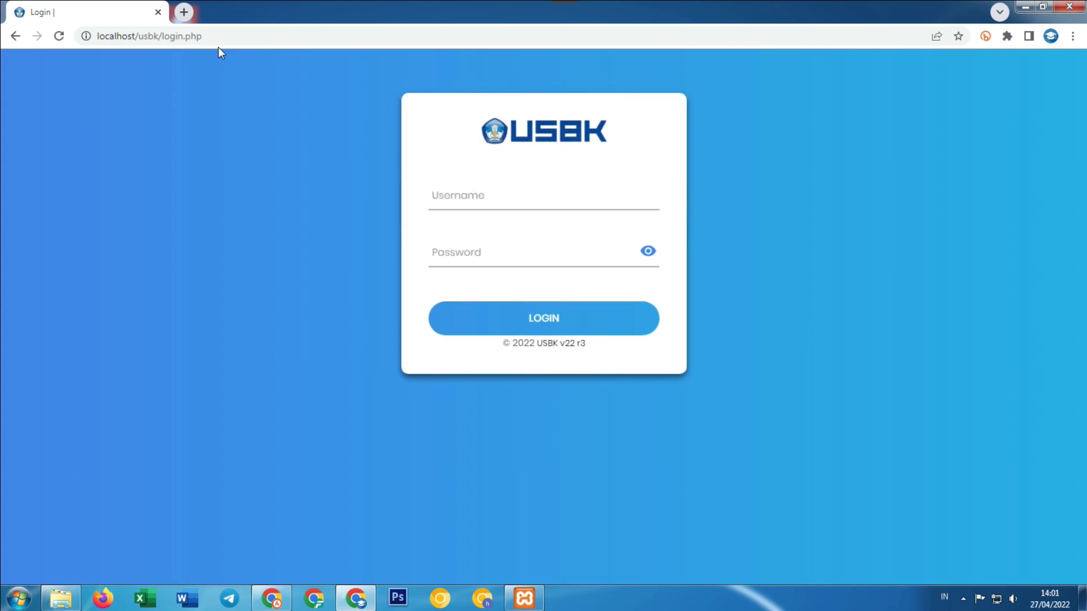
{"action": "left_click", "coordinate": [184, 12]}
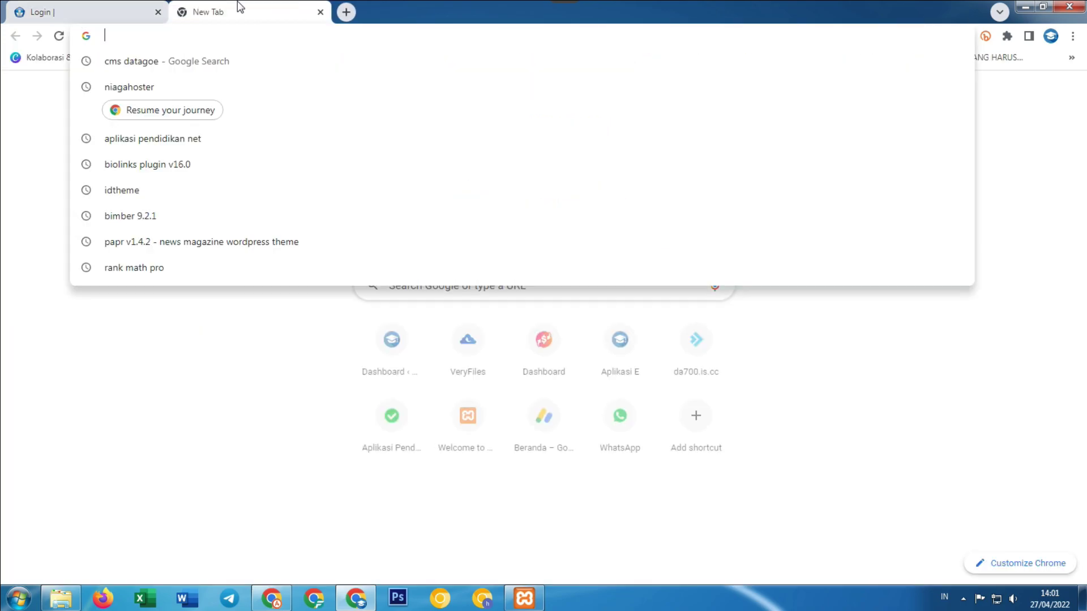
Reach phpMyAdmin through the localhost XAMPP dashboard.
{"action": "type", "text": "localhost"}
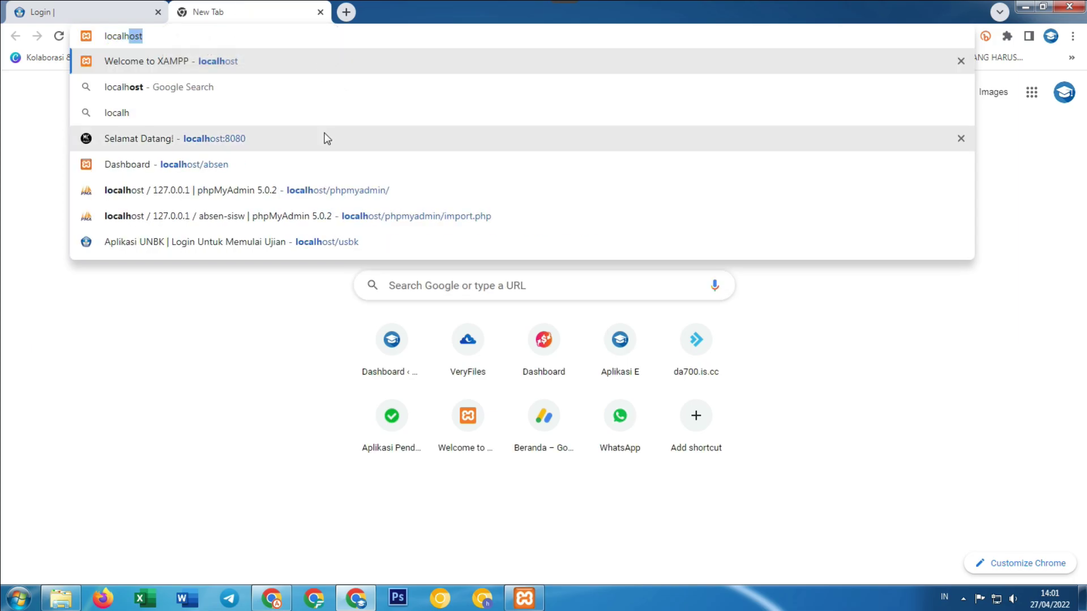
{"action": "left_click", "coordinate": [223, 66]}
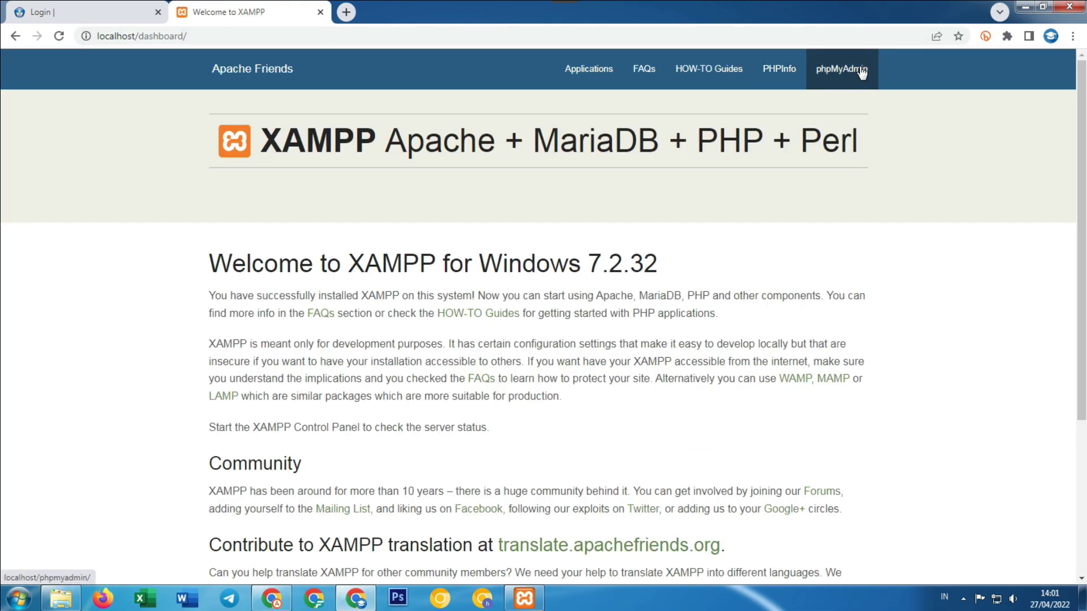
{"action": "left_click", "coordinate": [862, 72]}
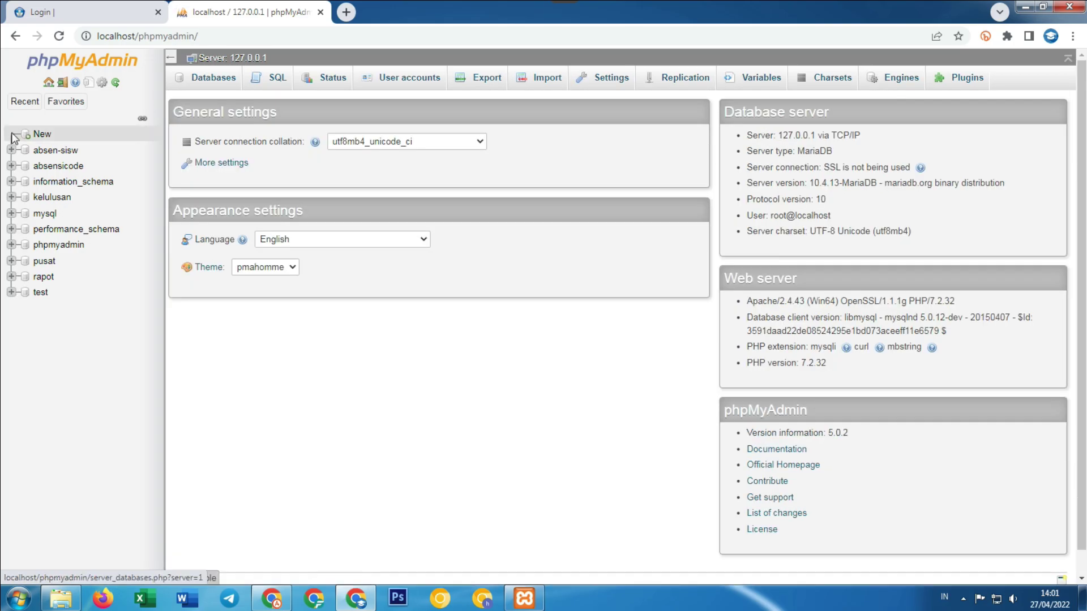
Create a database named usbk with utf8mb4_general_ci collation and go to its Import page.
{"action": "left_click", "coordinate": [41, 136]}
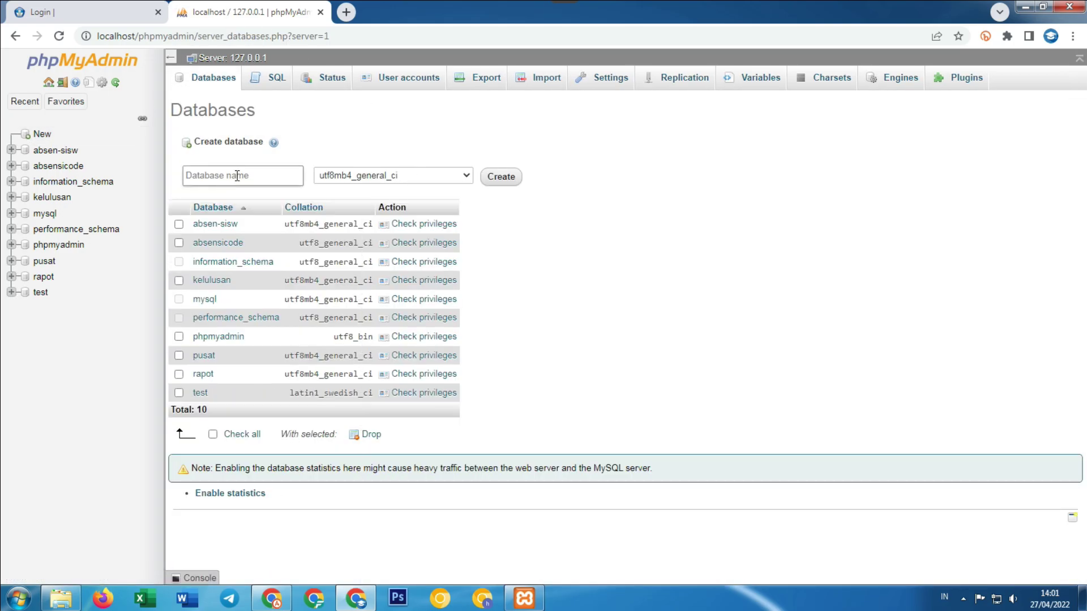
{"action": "left_click", "coordinate": [248, 173]}
{"action": "type", "text": "usbk"}
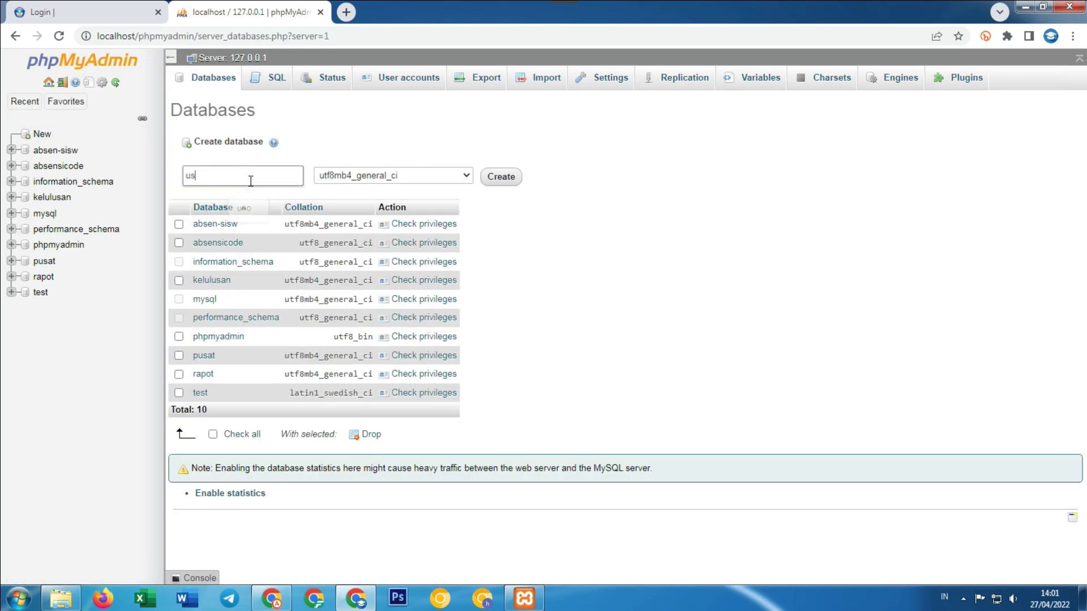
{"action": "left_click", "coordinate": [362, 175]}
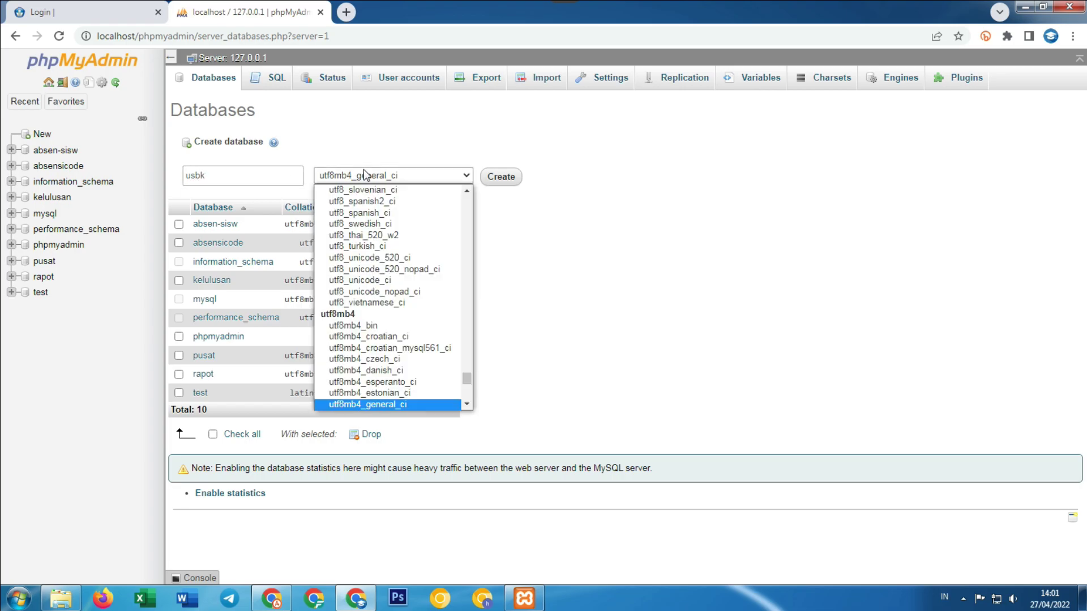
{"action": "left_click", "coordinate": [516, 181]}
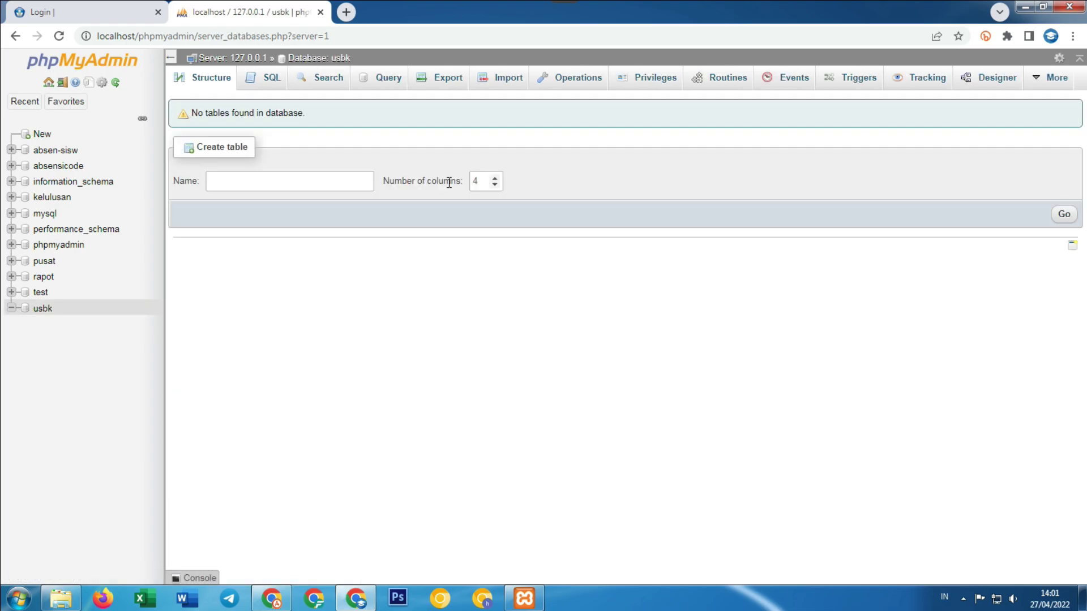
{"action": "left_click", "coordinate": [501, 83]}
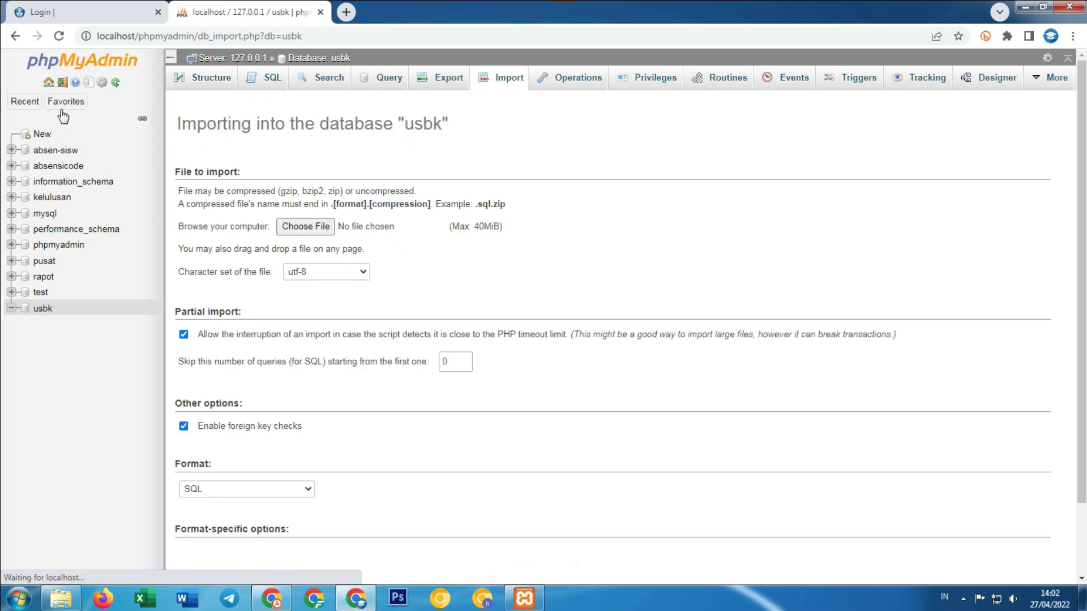
Choose C:\xampp72\htdocs\usbk\db\db_usbk.sql as the file to import.
{"action": "left_click", "coordinate": [306, 226]}
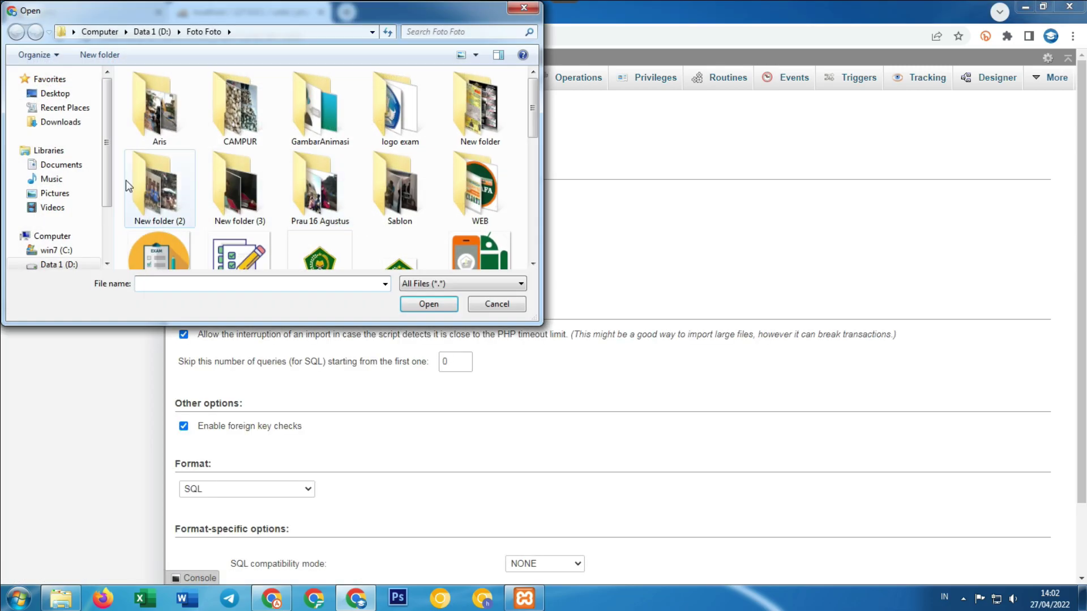
{"action": "left_click", "coordinate": [66, 250]}
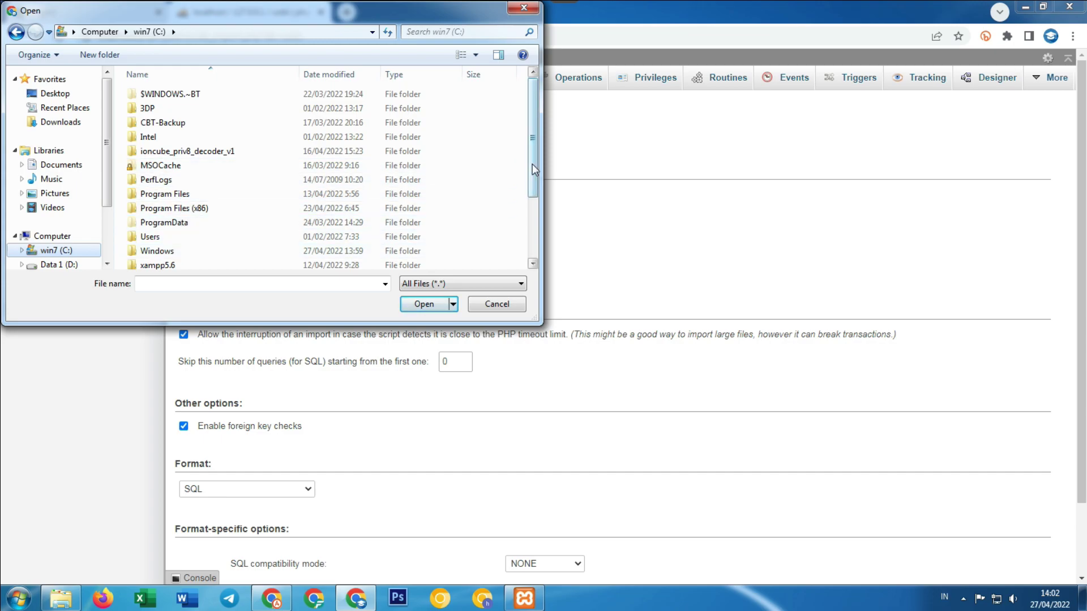
{"action": "left_click_drag", "start_coordinate": [532, 164], "coordinate": [533, 208]}
{"action": "double_click", "coordinate": [195, 208]}
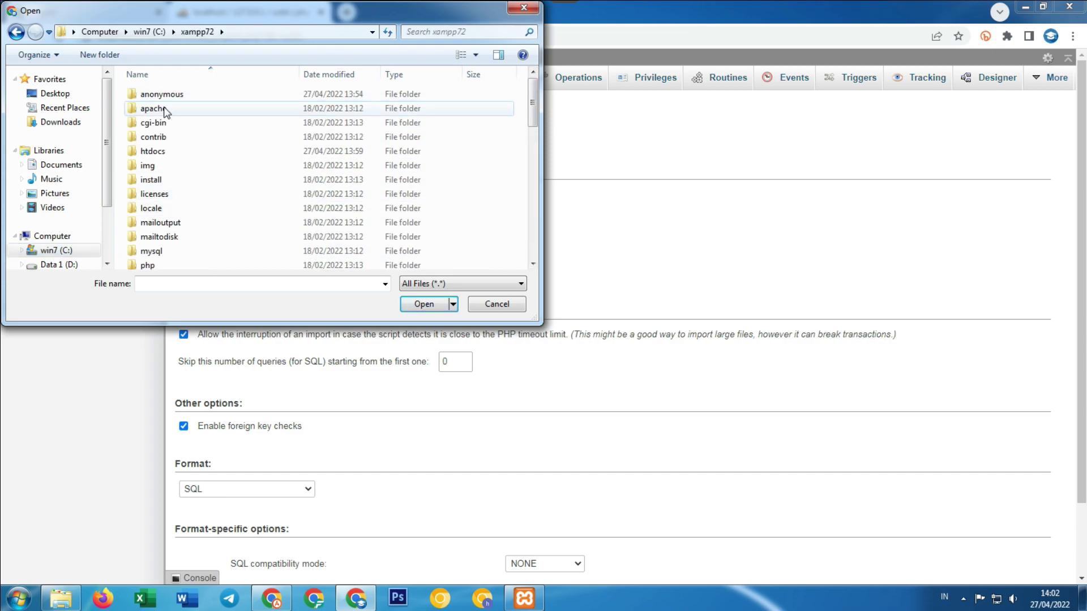
{"action": "double_click", "coordinate": [162, 149]}
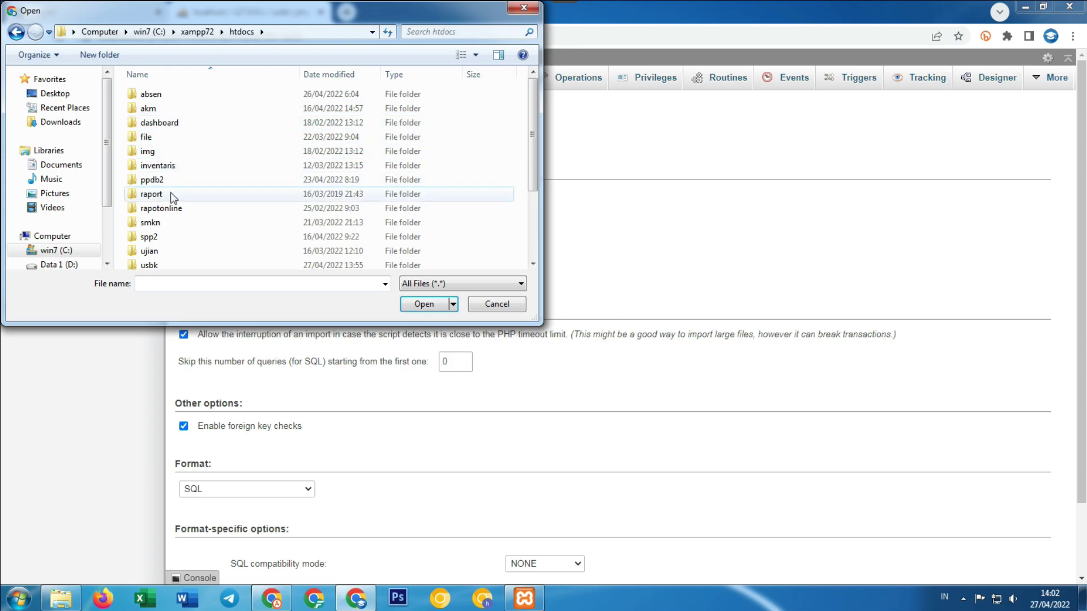
{"action": "scroll", "coordinate": [161, 190], "scroll_direction": "down", "scroll_amount": 1}
{"action": "scroll", "coordinate": [160, 186], "scroll_direction": "down", "scroll_amount": 1}
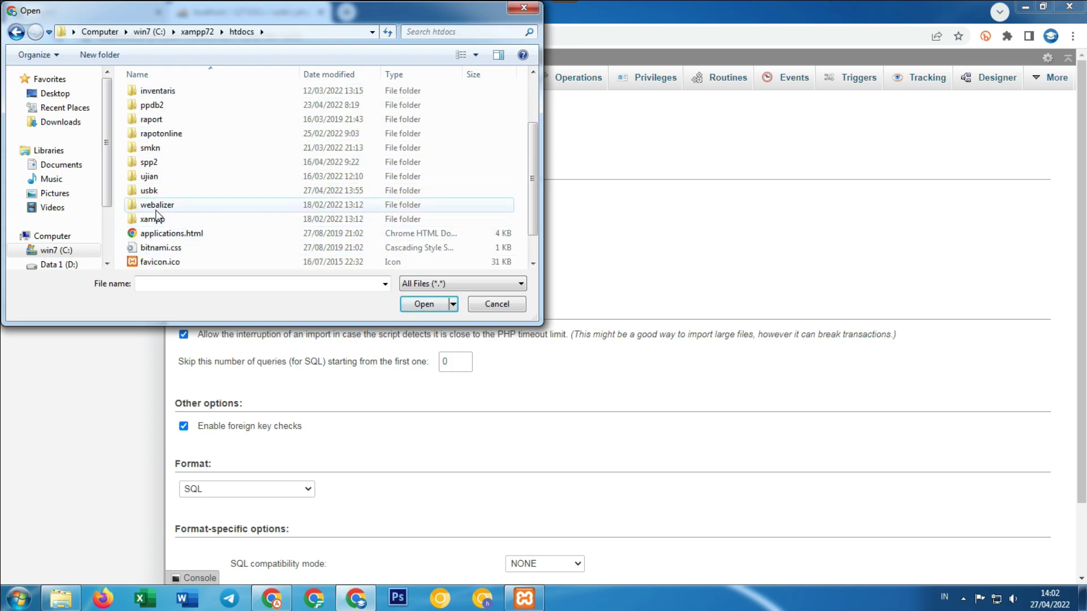
{"action": "double_click", "coordinate": [151, 193]}
{"action": "double_click", "coordinate": [162, 136]}
{"action": "left_click", "coordinate": [161, 95]}
{"action": "left_click", "coordinate": [421, 305]}
Run the db_usbk.sql import into usbk, executing 152 queries.
{"action": "scroll", "coordinate": [683, 512], "scroll_direction": "down", "scroll_amount": 2}
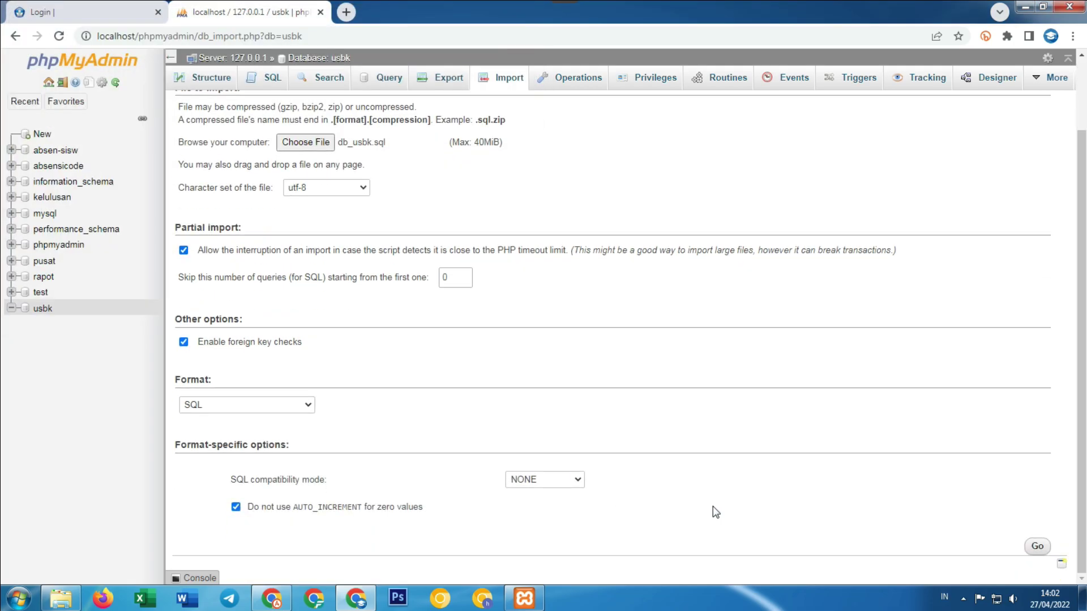
{"action": "left_click", "coordinate": [1037, 548]}
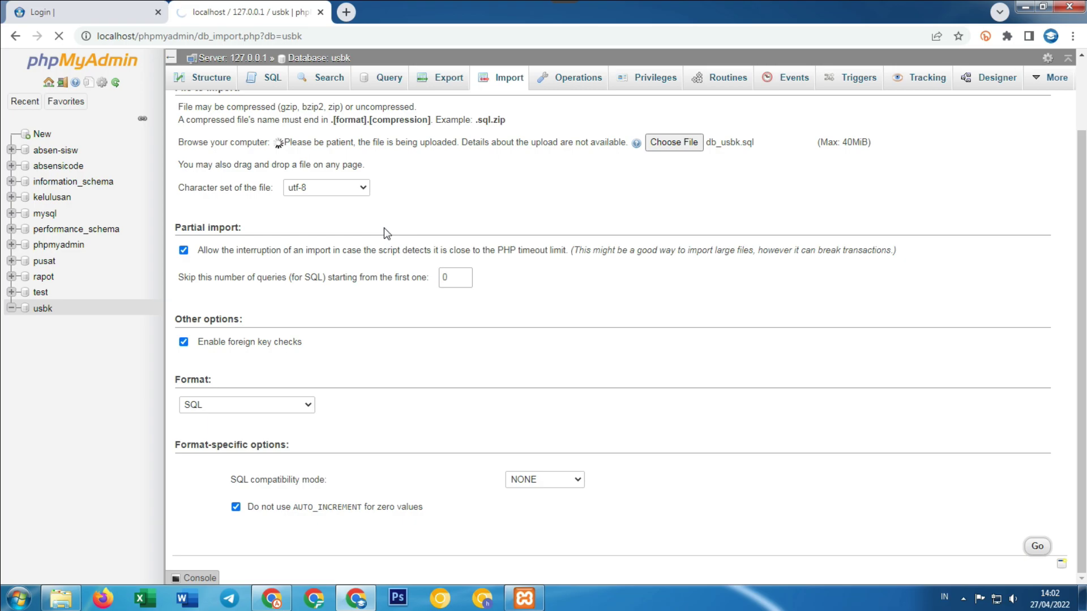
{"action": "left_click", "coordinate": [68, 11]}
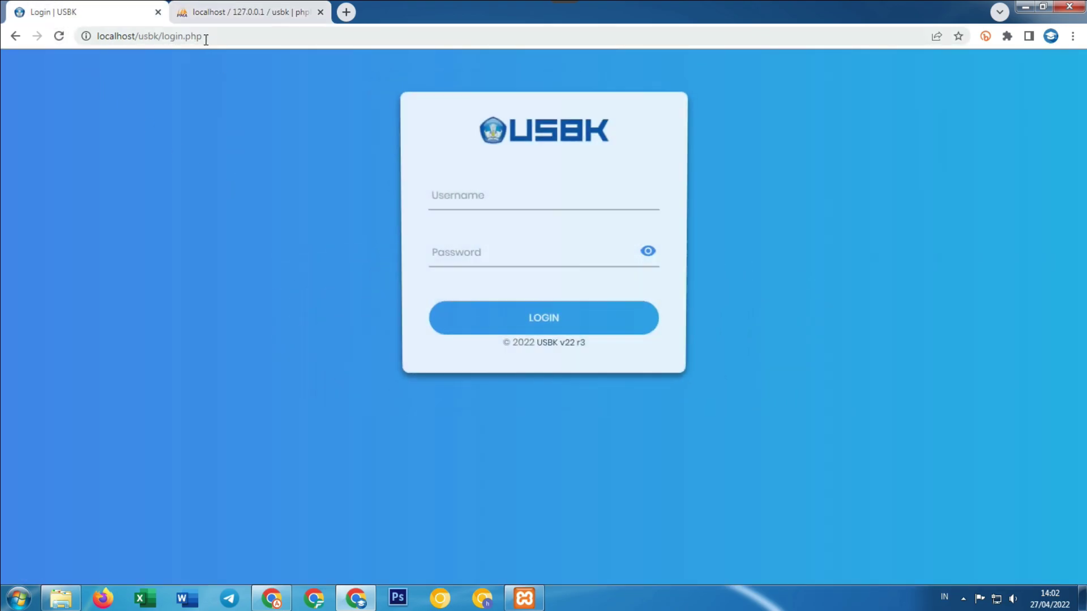
Go to localhost/usbk/proktor and log in to the admin panel as the proktor user.
{"action": "left_click_drag", "start_coordinate": [162, 36], "coordinate": [306, 46]}
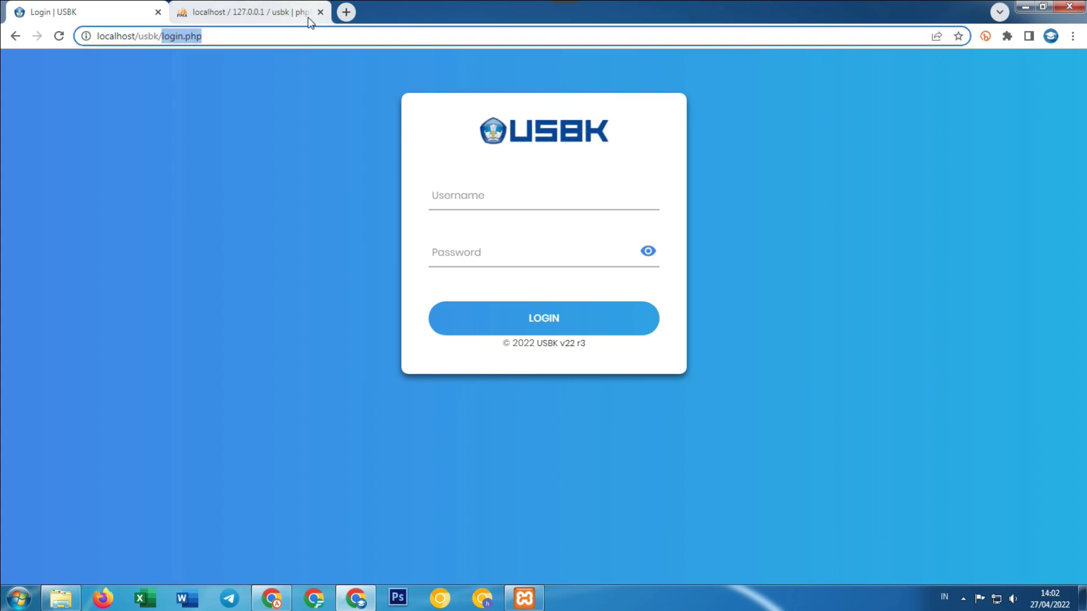
{"action": "type", "text": "proktor"}
{"action": "key", "text": "Return"}
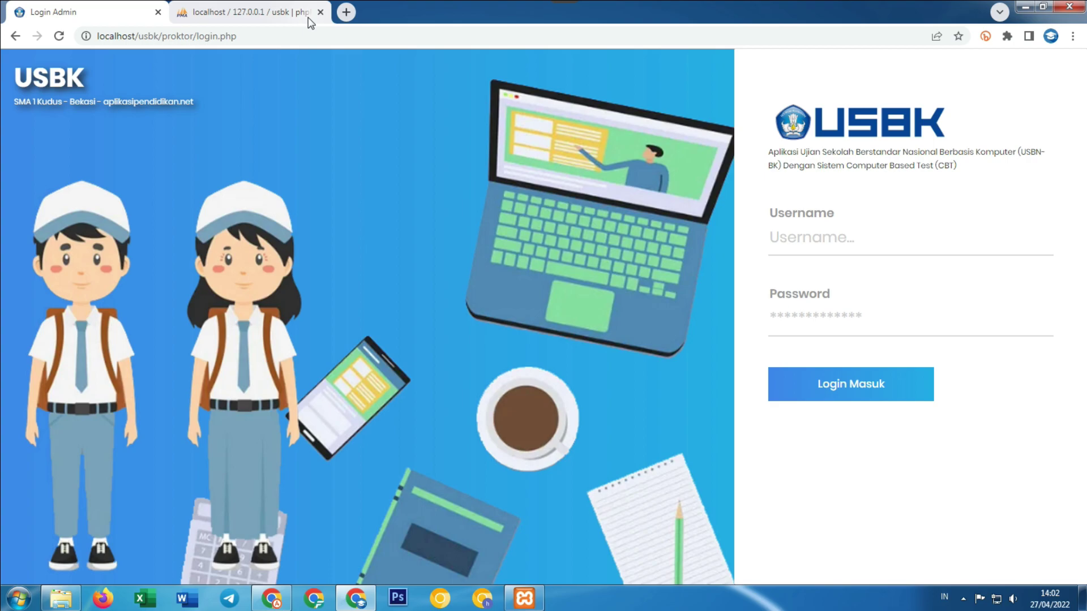
{"action": "left_click", "coordinate": [777, 238]}
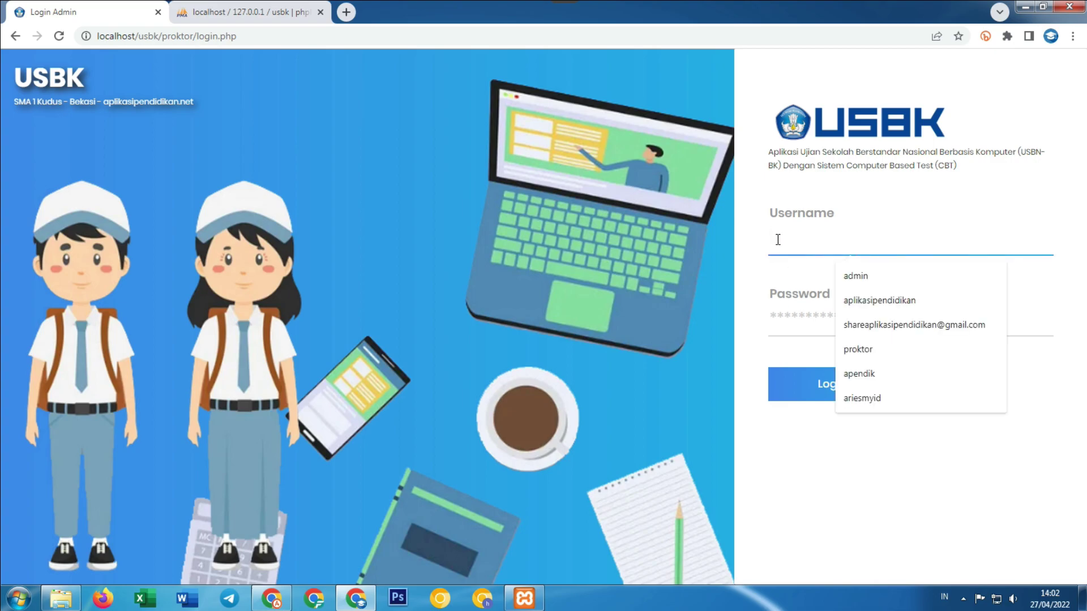
{"action": "type", "text": "proktor"}
{"action": "left_click", "coordinate": [969, 321]}
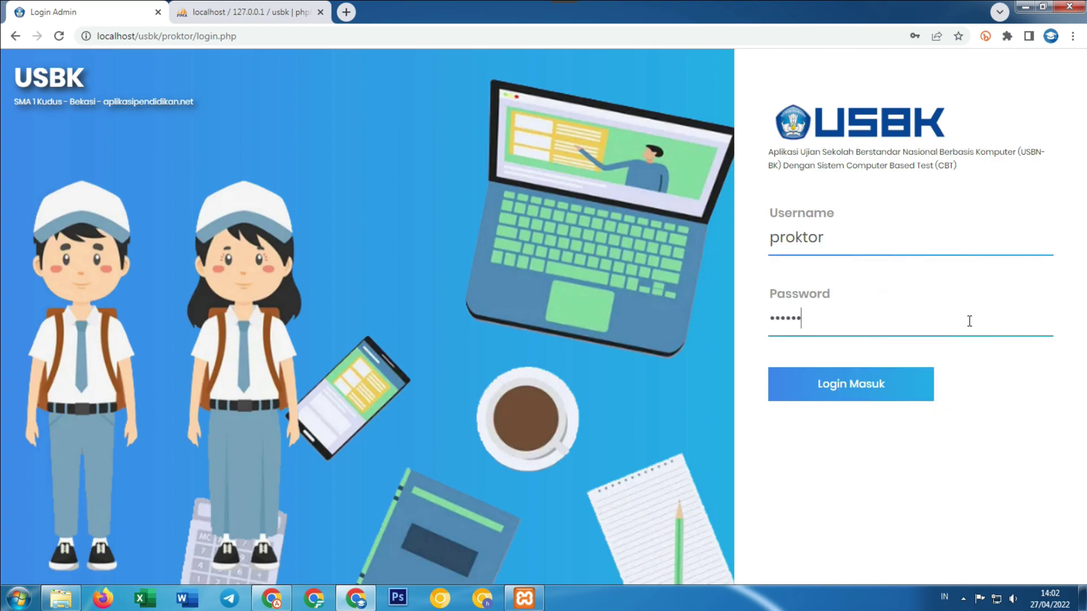
{"action": "left_click", "coordinate": [905, 397]}
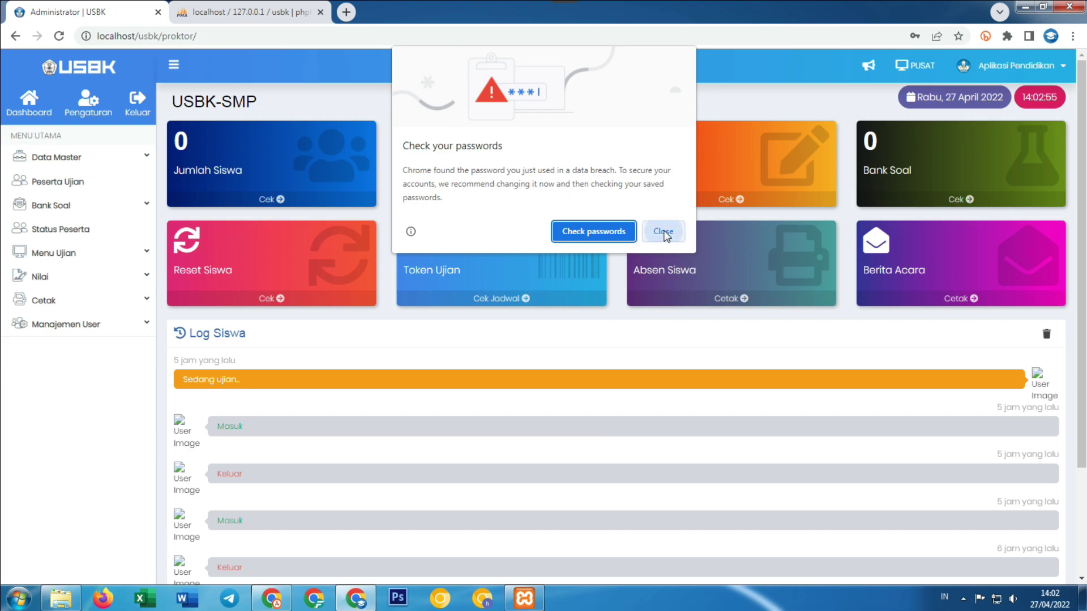
Dismiss Chrome's password prompts and clear the Log Siswa student activity log.
{"action": "left_click", "coordinate": [664, 231]}
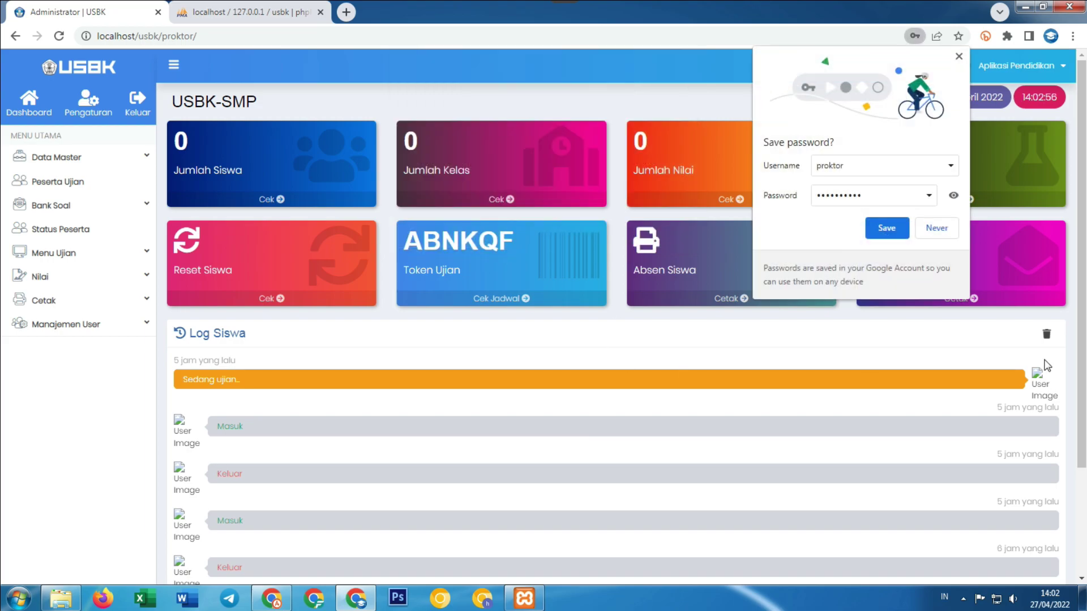
{"action": "scroll", "coordinate": [289, 303], "scroll_direction": "down", "scroll_amount": 2}
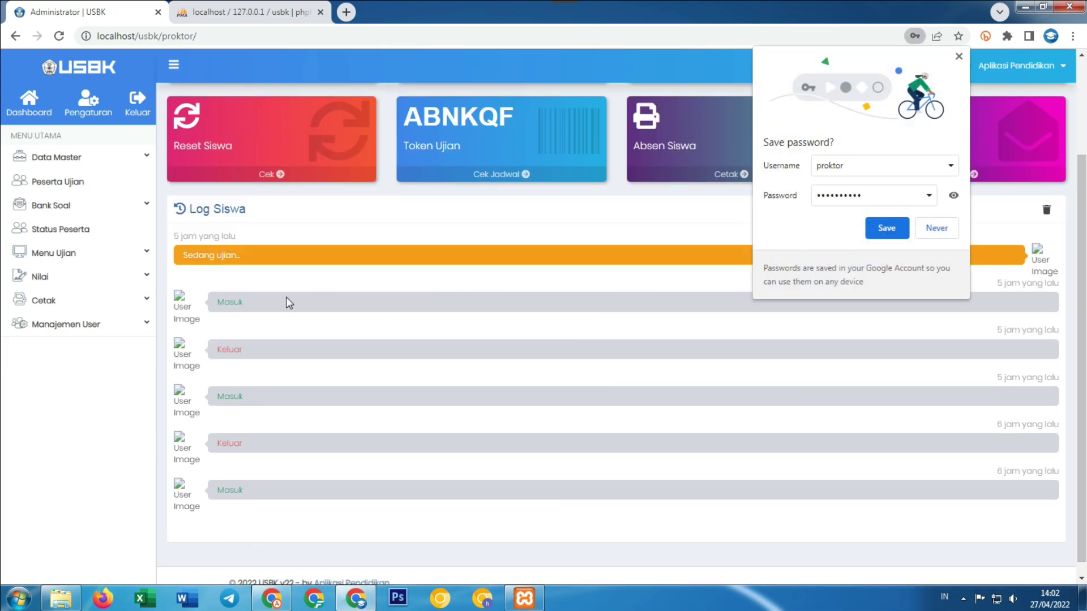
{"action": "left_click", "coordinate": [937, 228]}
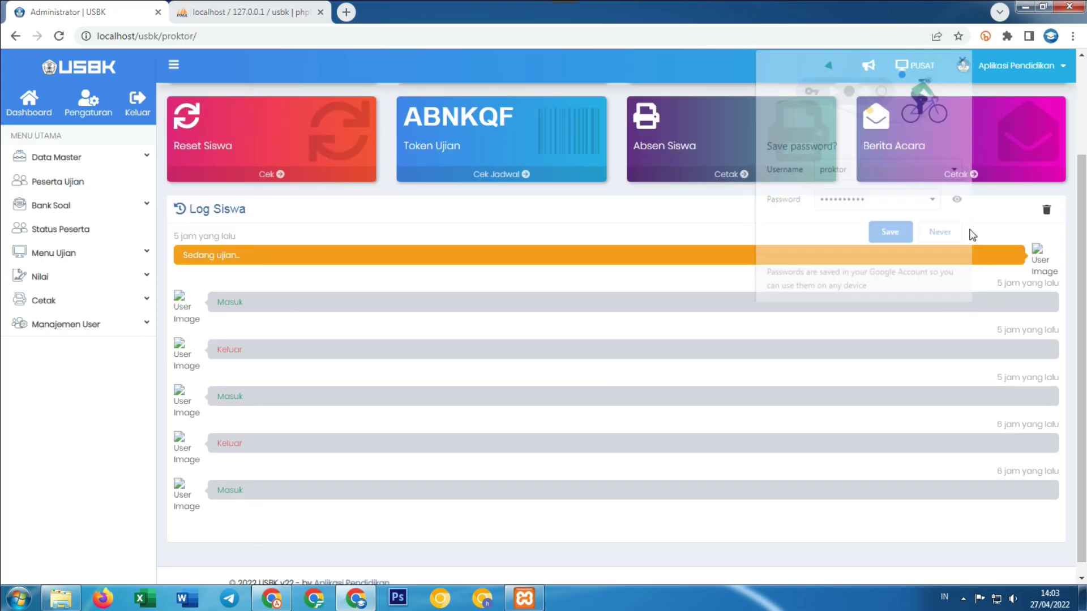
{"action": "left_click", "coordinate": [1046, 210]}
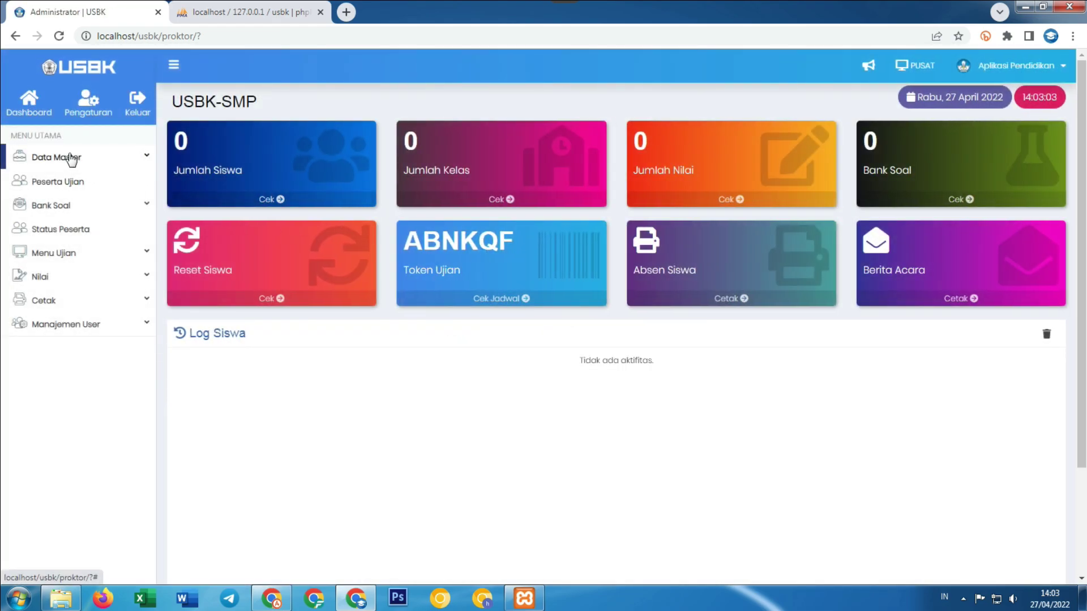
Browse the Import Data Master and Mata Pelajaran pages, ending on the Pengaturan settings.
{"action": "left_click", "coordinate": [71, 159]}
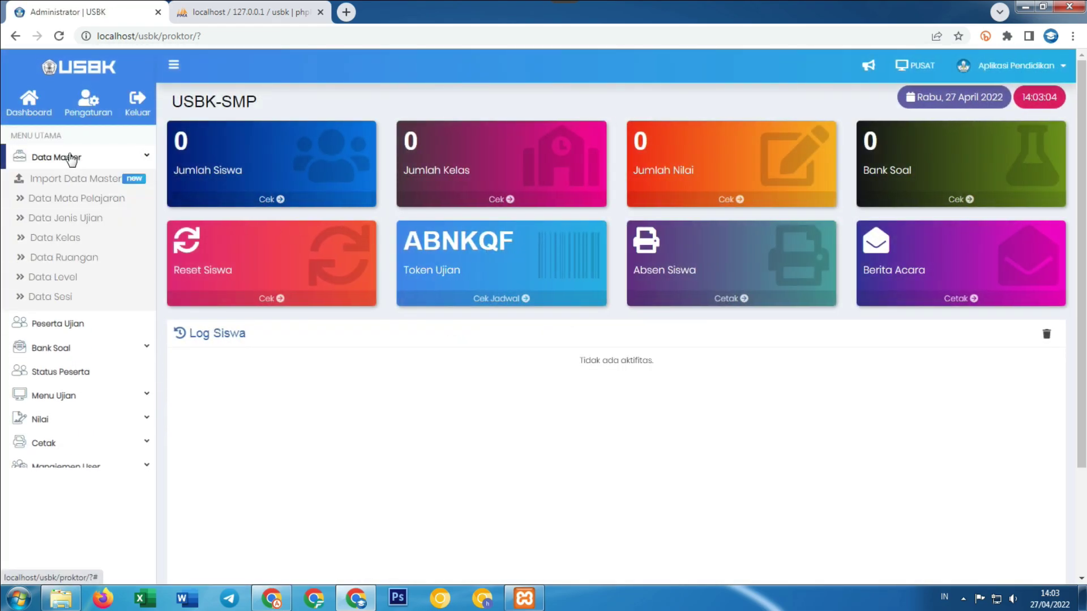
{"action": "left_click", "coordinate": [73, 178]}
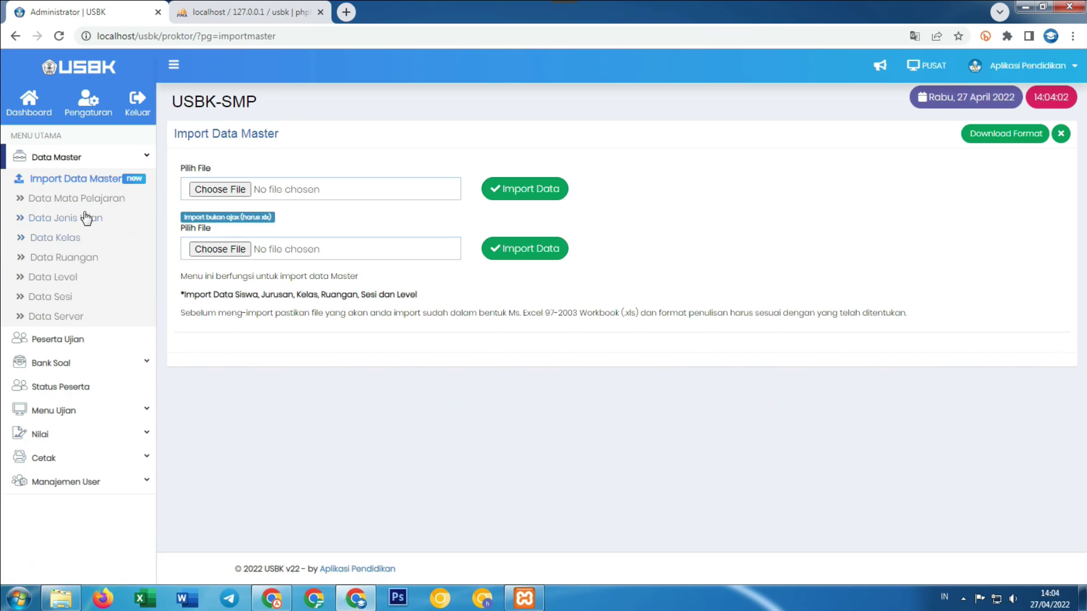
{"action": "left_click", "coordinate": [86, 201]}
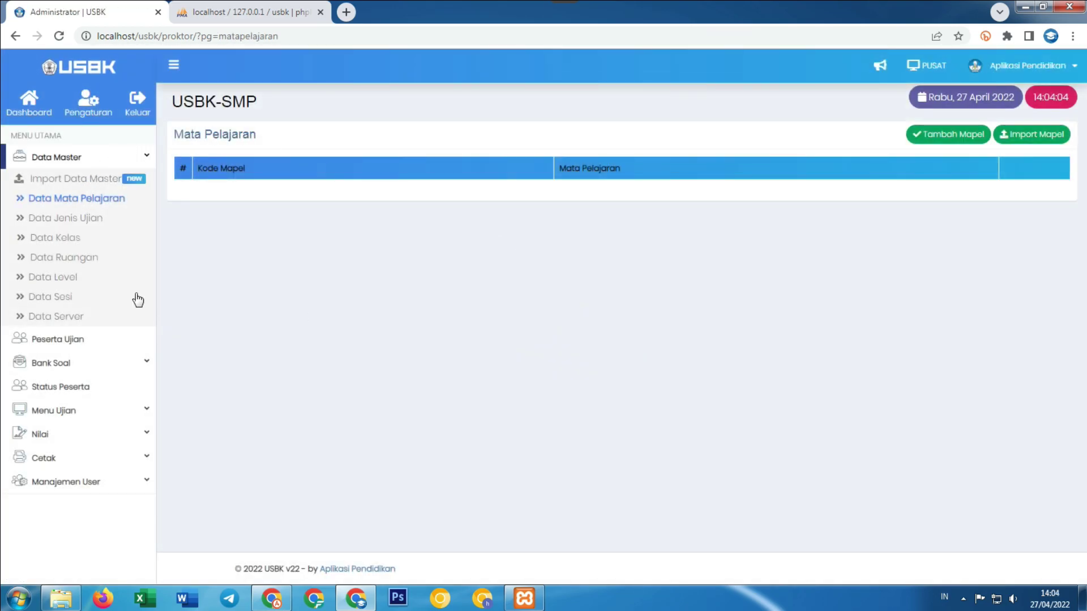
{"action": "left_click", "coordinate": [89, 109]}
Change Nama Sekolah to SMP 1 Kudus, keep Jenjang as SMP, and save.
{"action": "left_click", "coordinate": [293, 244]}
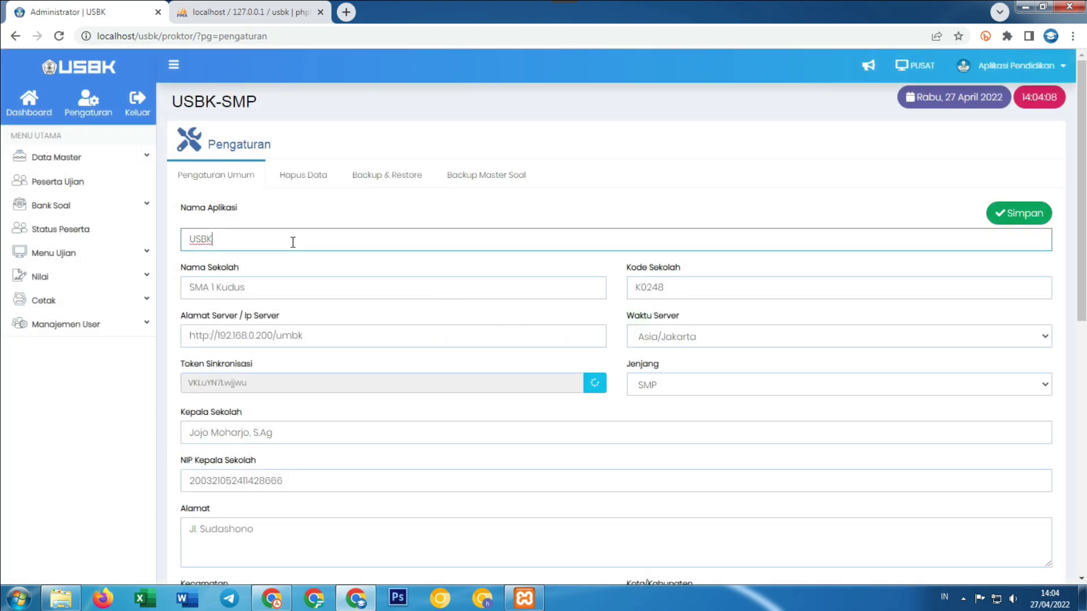
{"action": "double_click", "coordinate": [211, 287]}
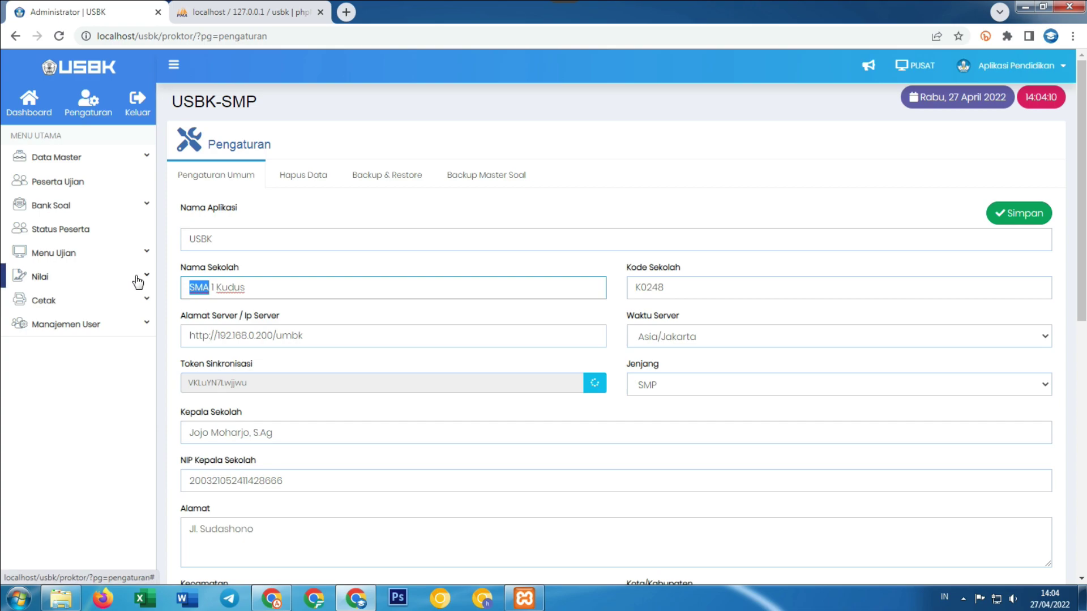
{"action": "type", "text": "SMP"}
{"action": "left_click", "coordinate": [755, 391]}
{"action": "left_click", "coordinate": [654, 433]}
{"action": "left_click", "coordinate": [1034, 214]}
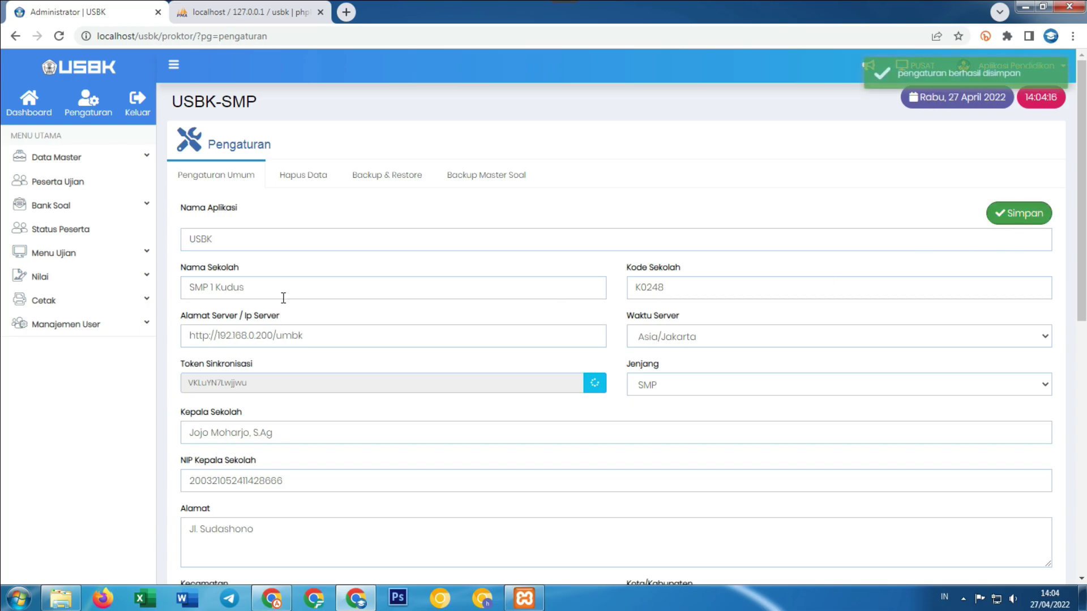
{"action": "scroll", "coordinate": [284, 297], "scroll_direction": "down", "scroll_amount": 3}
{"action": "scroll", "coordinate": [300, 315], "scroll_direction": "up", "scroll_amount": 3}
{"action": "left_click", "coordinate": [66, 160]}
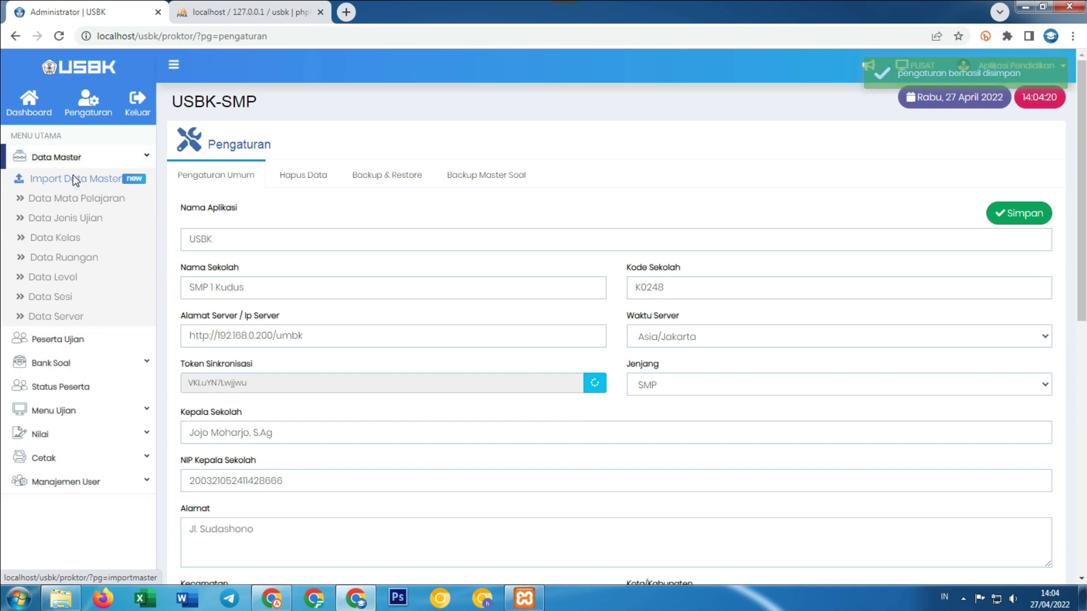
Download the master data import template and review it in Excel before closing it.
{"action": "left_click", "coordinate": [75, 178]}
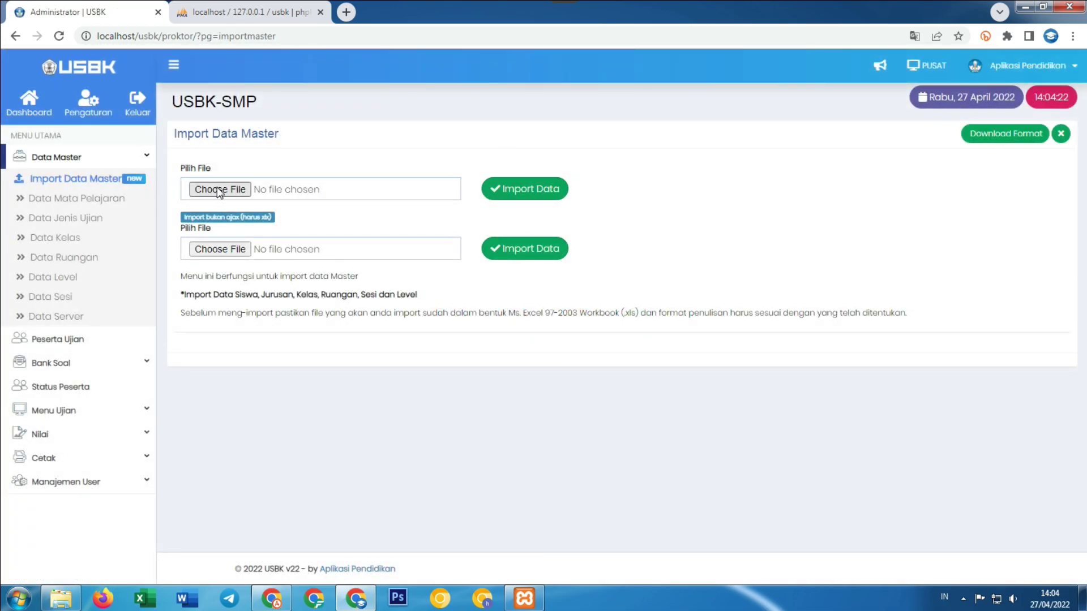
{"action": "left_click", "coordinate": [1016, 138]}
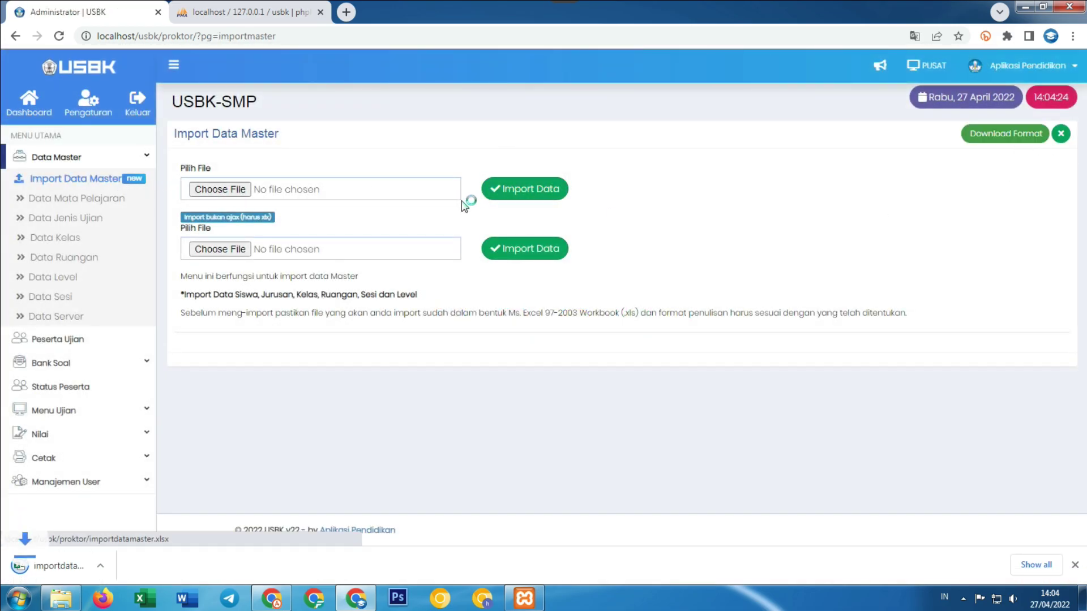
{"action": "left_click", "coordinate": [53, 568]}
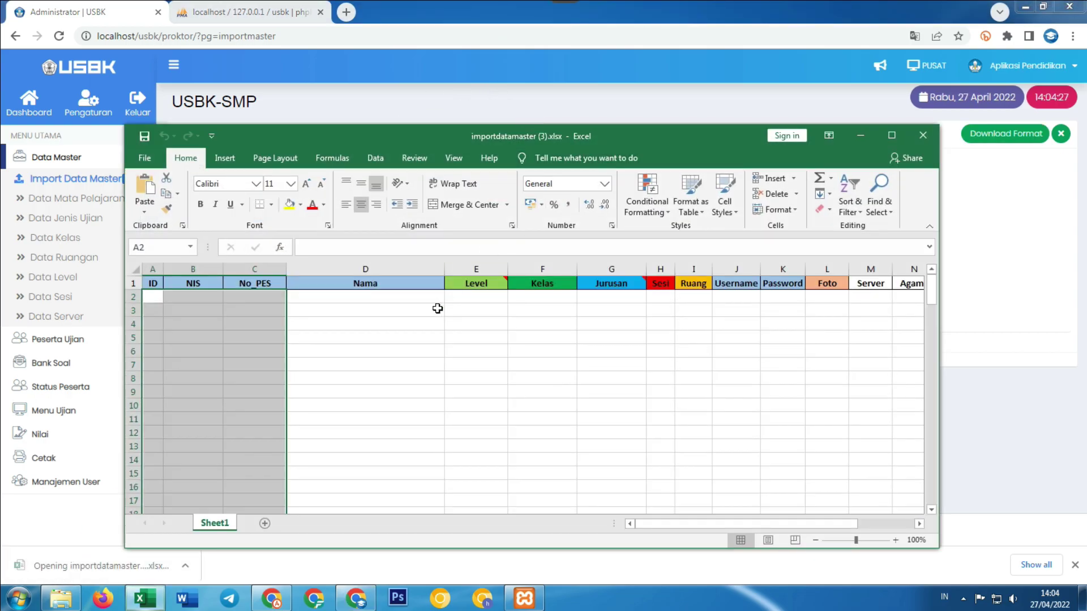
{"action": "scroll", "coordinate": [752, 490], "scroll_direction": "down", "scroll_amount": 3}
{"action": "scroll", "coordinate": [771, 510], "scroll_direction": "up", "scroll_amount": 3}
{"action": "mouse_move", "coordinate": [776, 525]}
{"action": "left_mouse_down"}
{"action": "mouse_move", "coordinate": [795, 524]}
{"action": "mouse_move", "coordinate": [777, 524]}
{"action": "left_mouse_up"}
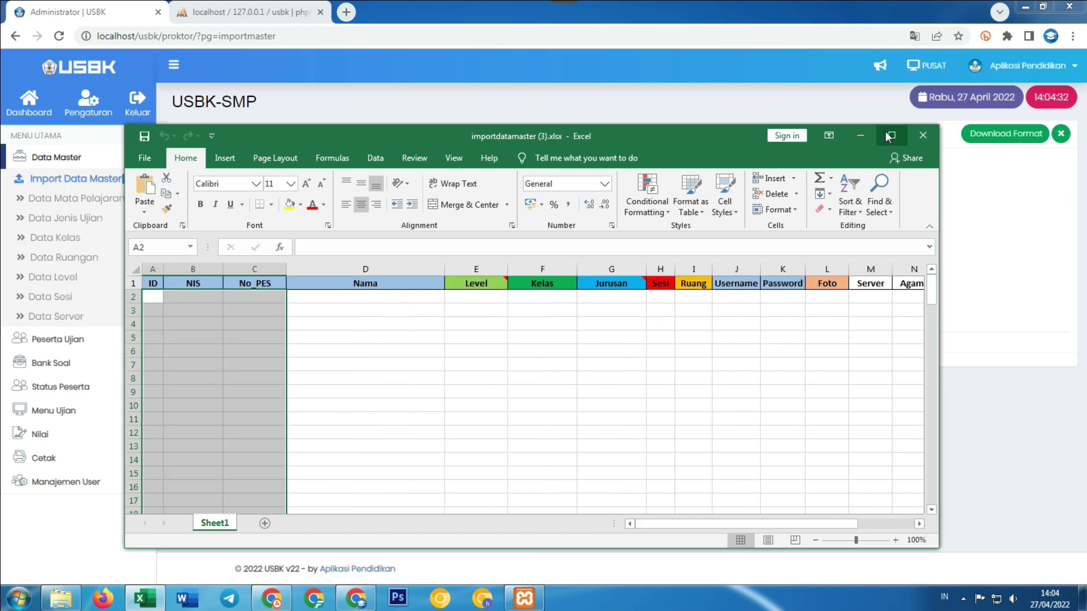
{"action": "left_click", "coordinate": [890, 136]}
{"action": "scroll", "coordinate": [643, 277], "scroll_direction": "down", "scroll_amount": 3}
{"action": "scroll", "coordinate": [643, 277], "scroll_direction": "up", "scroll_amount": 3}
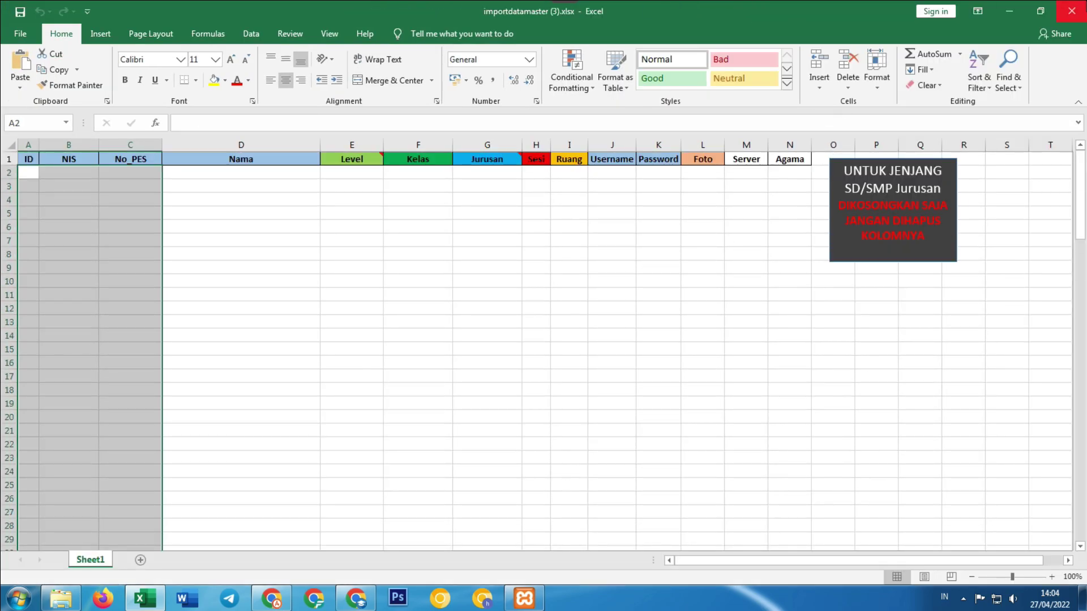
{"action": "left_click", "coordinate": [1072, 10]}
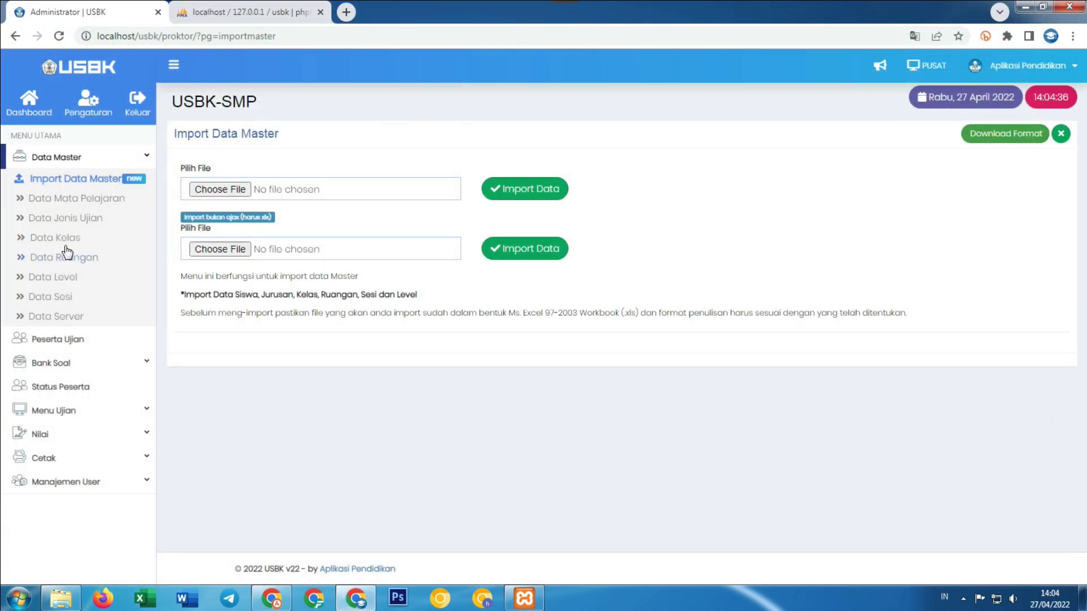
Import importdatamaster_smp.xlsx as master data, getting Berhasil: 10, Gagal: 0.
{"action": "left_click", "coordinate": [244, 191]}
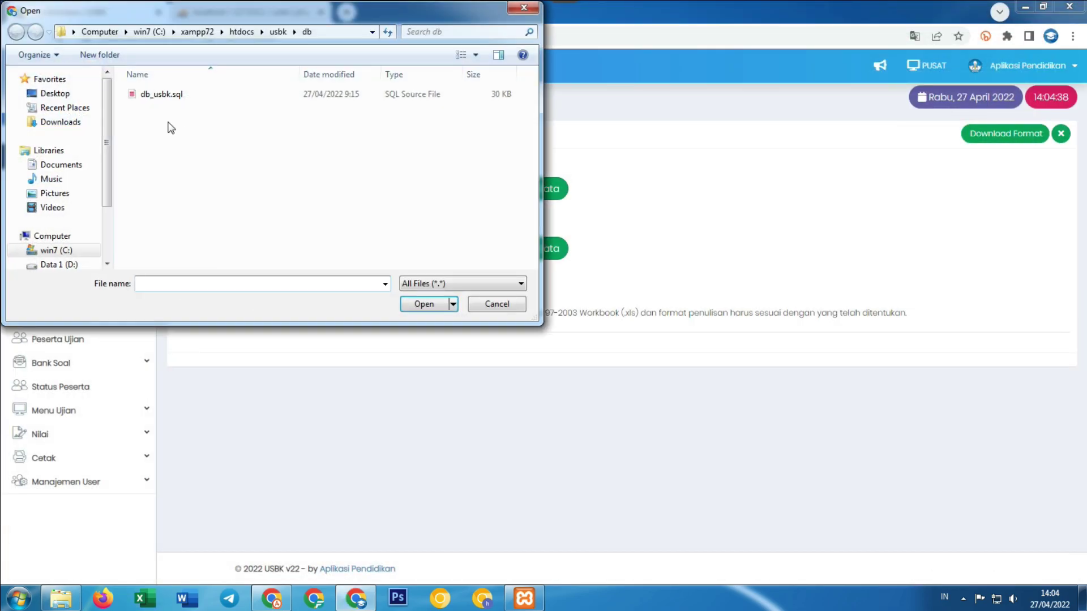
{"action": "left_click", "coordinate": [69, 92]}
{"action": "left_click", "coordinate": [461, 160]}
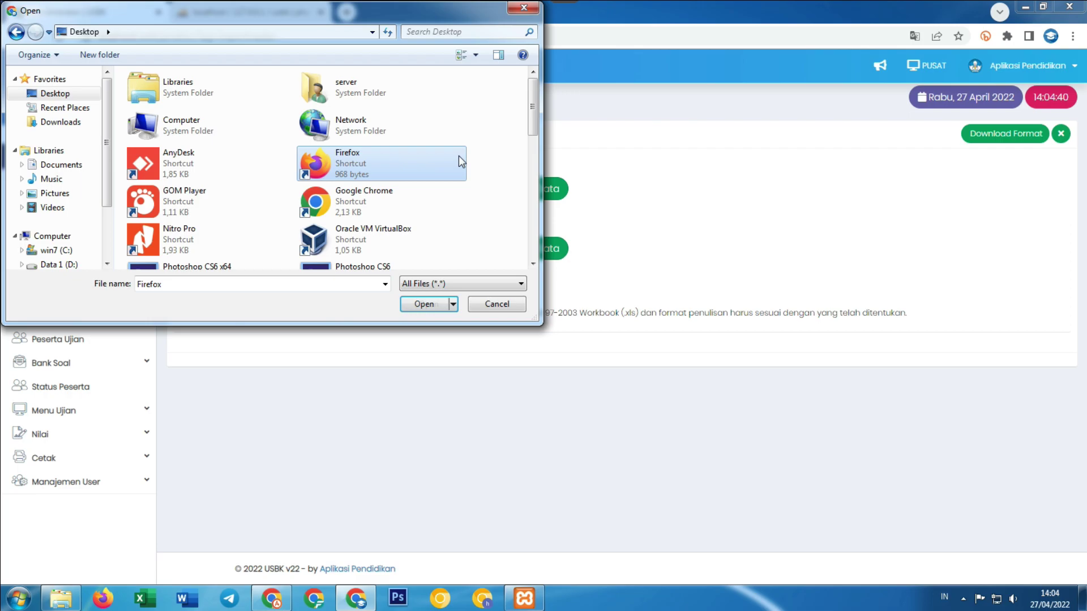
{"action": "scroll", "coordinate": [462, 161], "scroll_direction": "down", "scroll_amount": 3}
{"action": "double_click", "coordinate": [219, 220]}
{"action": "left_click", "coordinate": [223, 180]}
{"action": "left_click", "coordinate": [424, 304]}
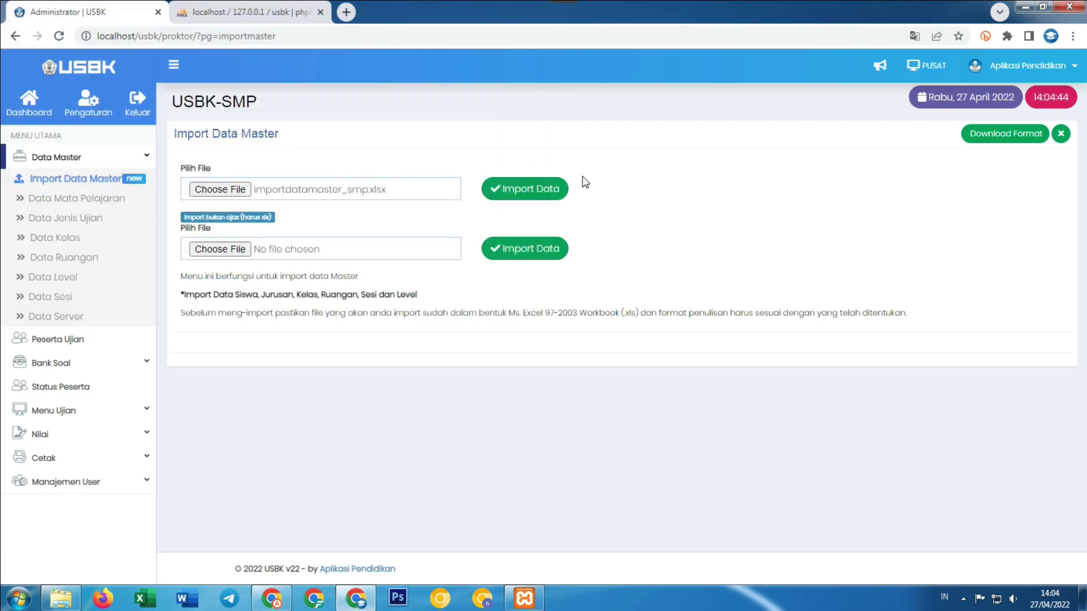
{"action": "left_click", "coordinate": [558, 190]}
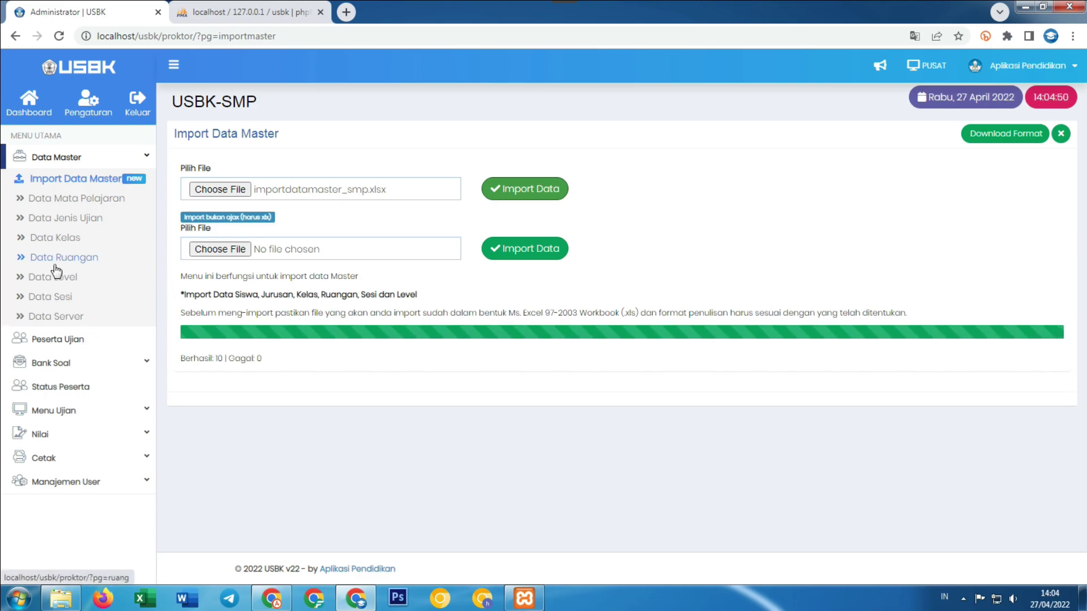
{"action": "left_click_drag", "start_coordinate": [195, 358], "coordinate": [223, 357]}
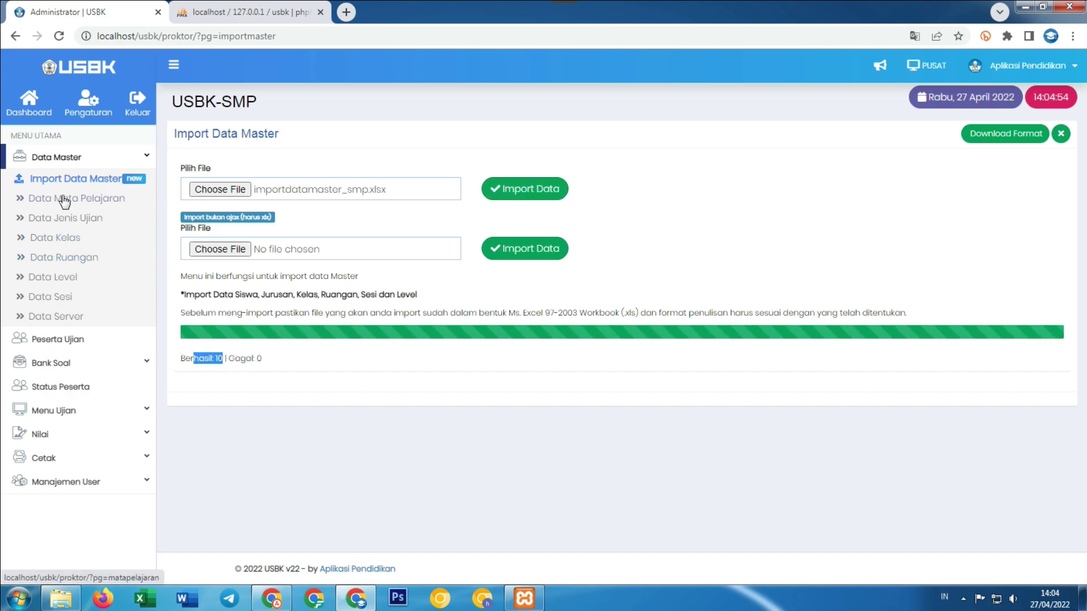
{"action": "left_click", "coordinate": [64, 199]}
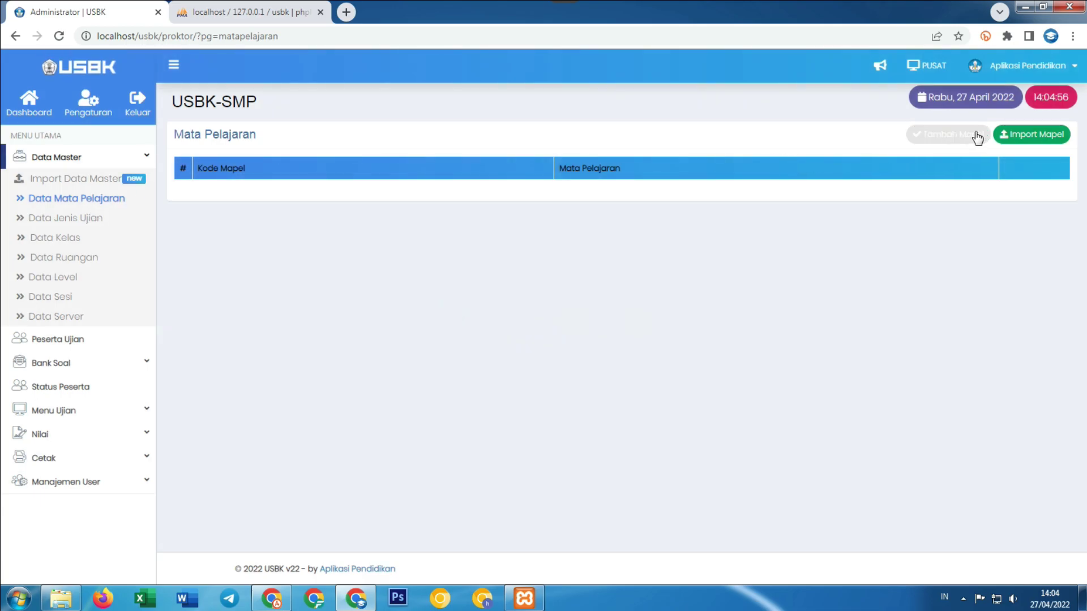
Download the subject import template from Import Mapel and view it in Excel.
{"action": "left_click", "coordinate": [1003, 136]}
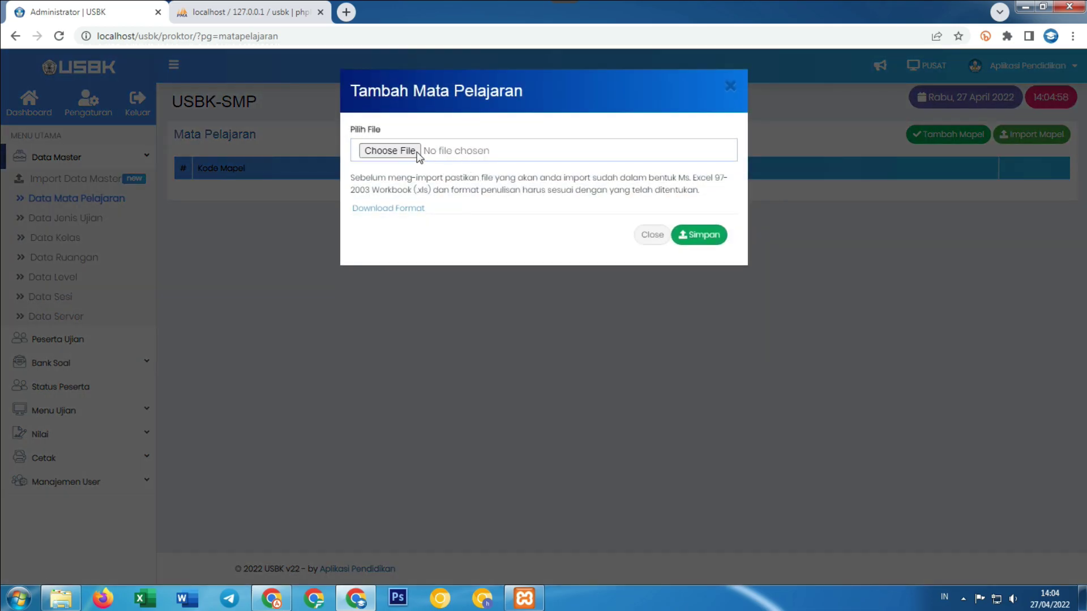
{"action": "left_click", "coordinate": [418, 153]}
{"action": "left_click", "coordinate": [497, 304]}
{"action": "left_click", "coordinate": [401, 210]}
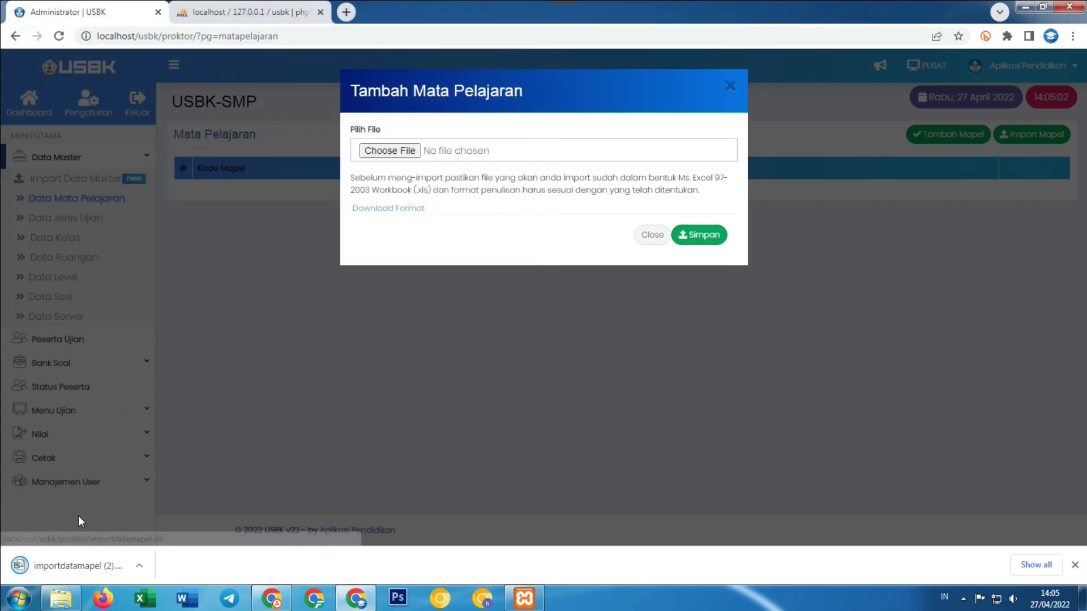
{"action": "left_click", "coordinate": [78, 567]}
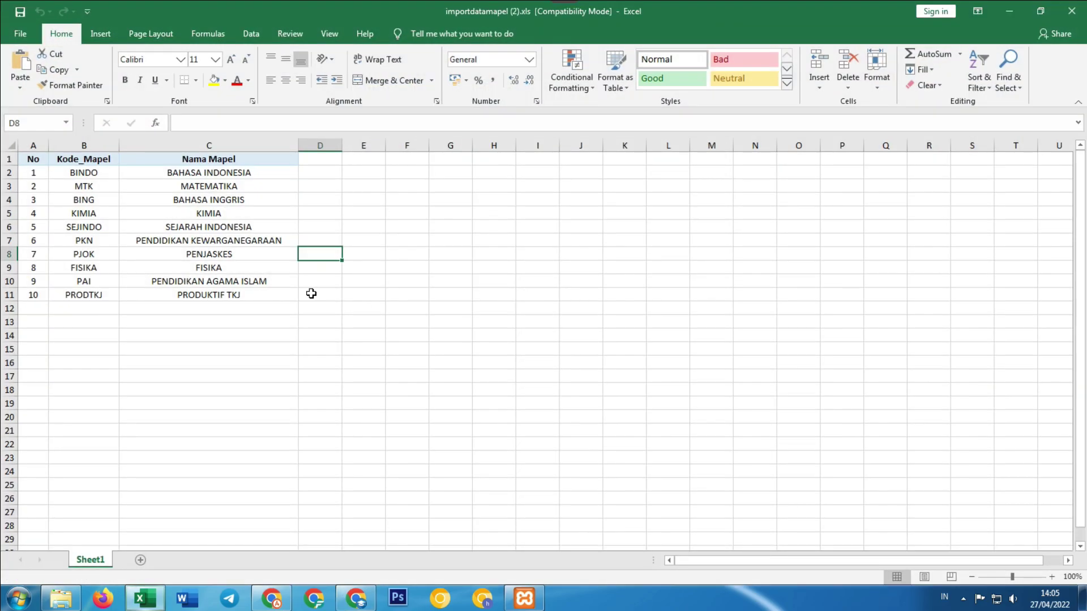
{"action": "left_click", "coordinate": [1076, 8]}
Import the subject list from importdatamapel.xls and save it.
{"action": "left_click", "coordinate": [383, 150]}
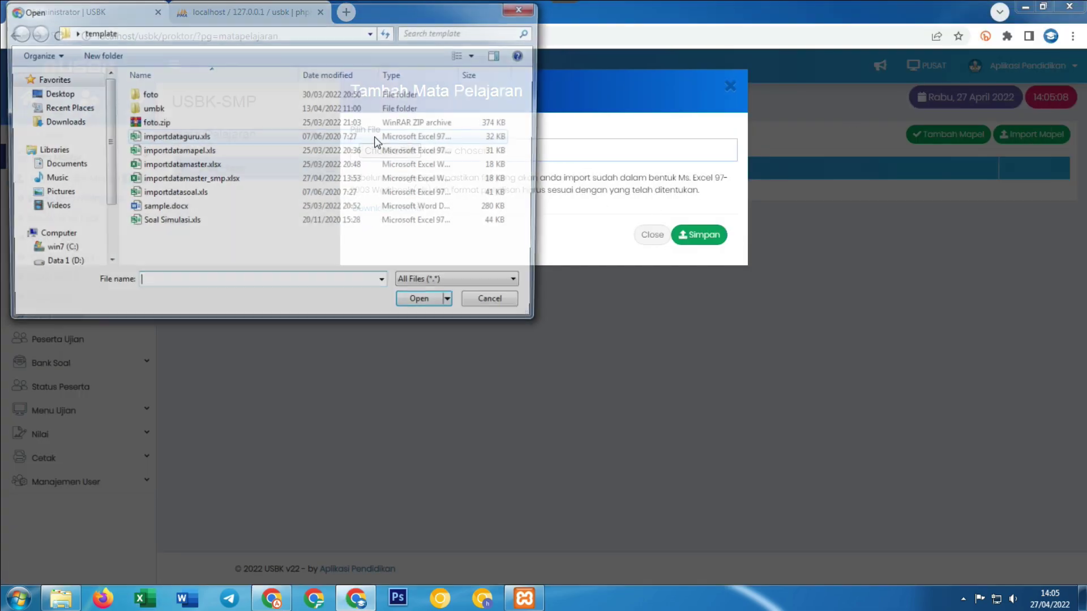
{"action": "left_click", "coordinate": [181, 151]}
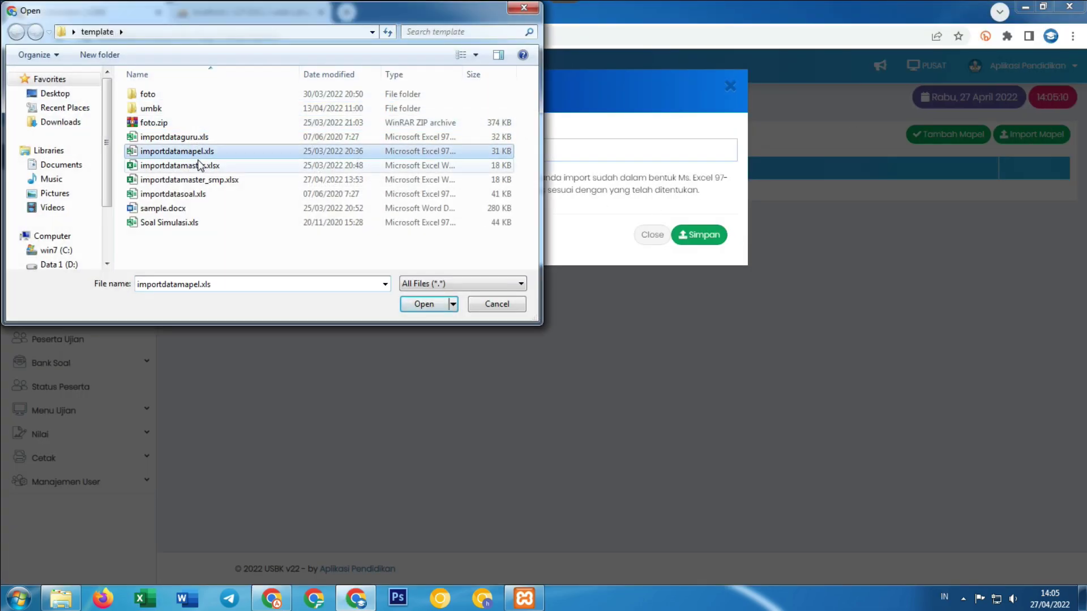
{"action": "left_click", "coordinate": [413, 305]}
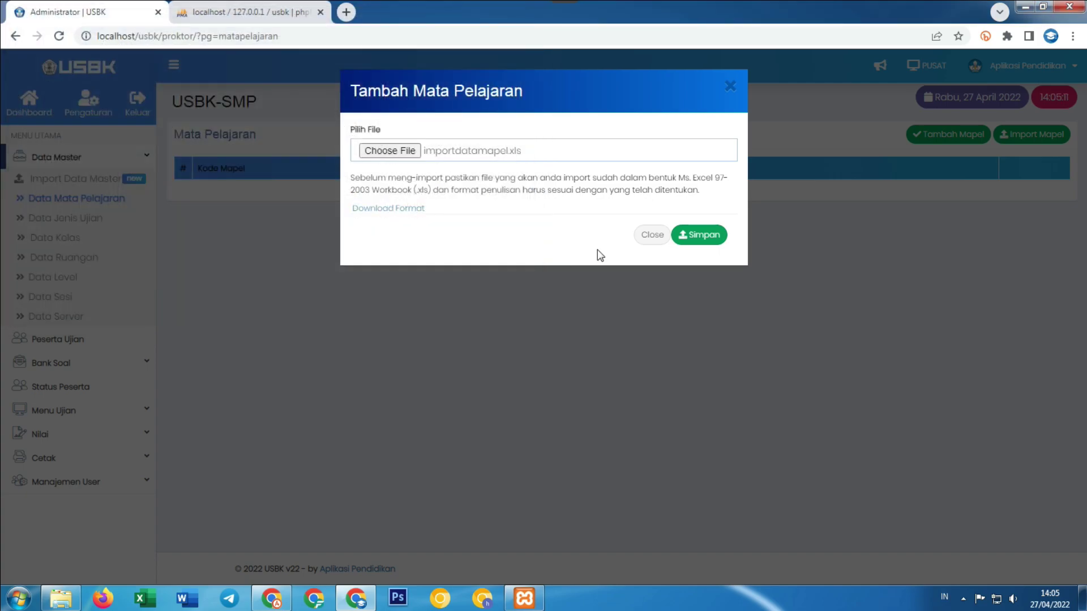
{"action": "left_click", "coordinate": [702, 242]}
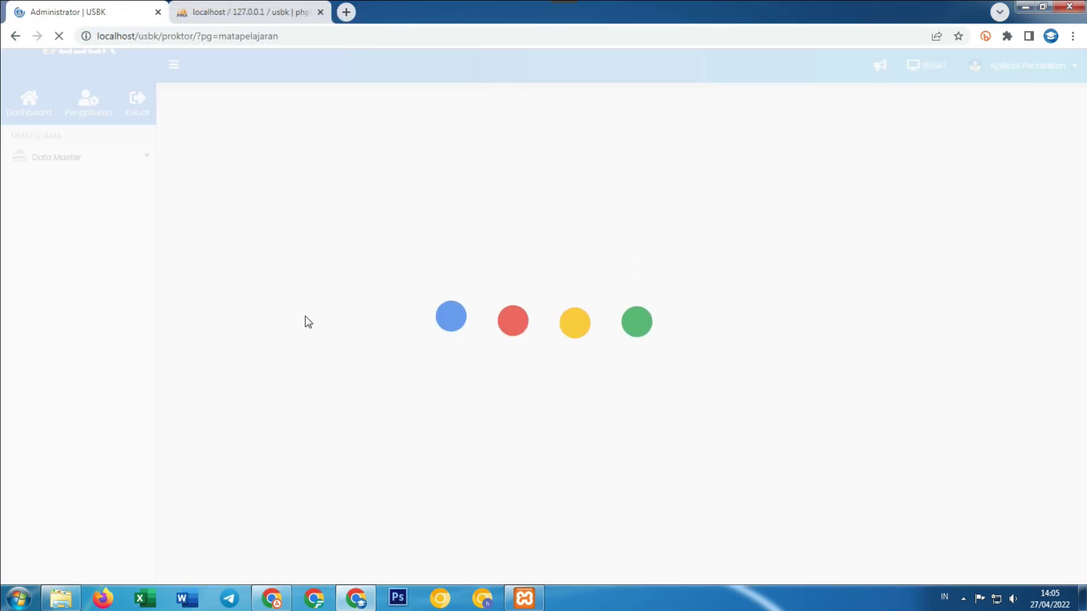
{"action": "scroll", "coordinate": [312, 318], "scroll_direction": "down", "scroll_amount": 1}
{"action": "scroll", "coordinate": [311, 319], "scroll_direction": "down", "scroll_amount": 3}
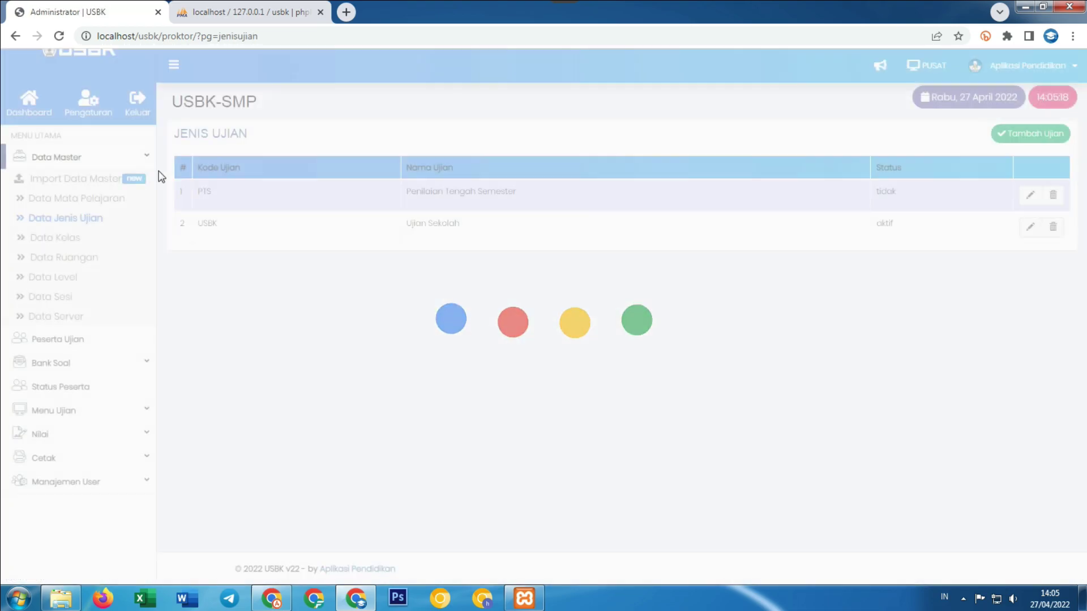
Delete the empty first rows from the Kelas and Ruangan lists.
{"action": "left_click", "coordinate": [59, 238]}
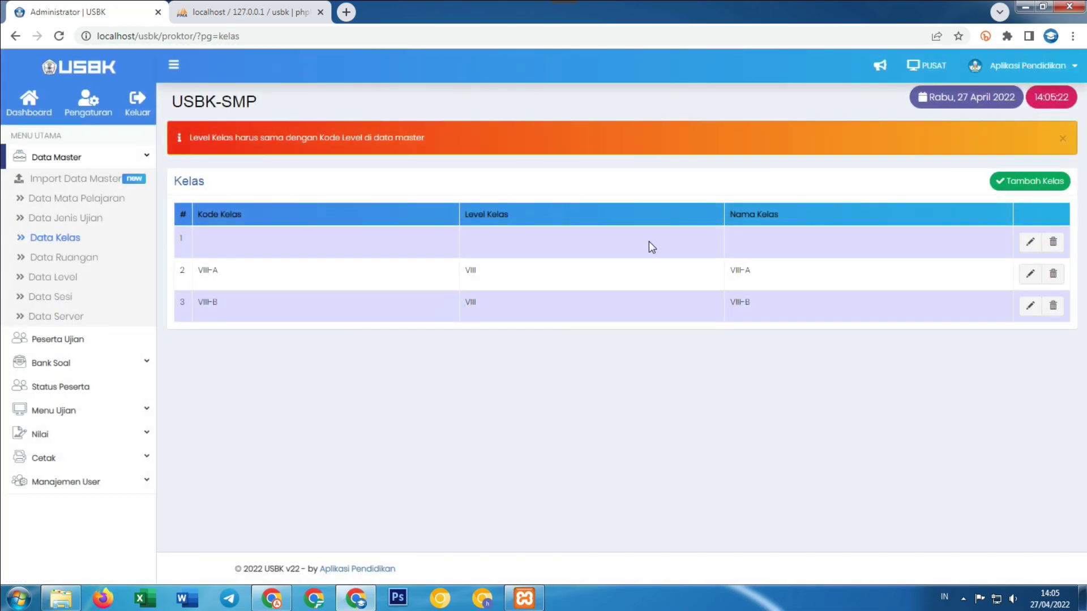
{"action": "left_click", "coordinate": [1054, 245]}
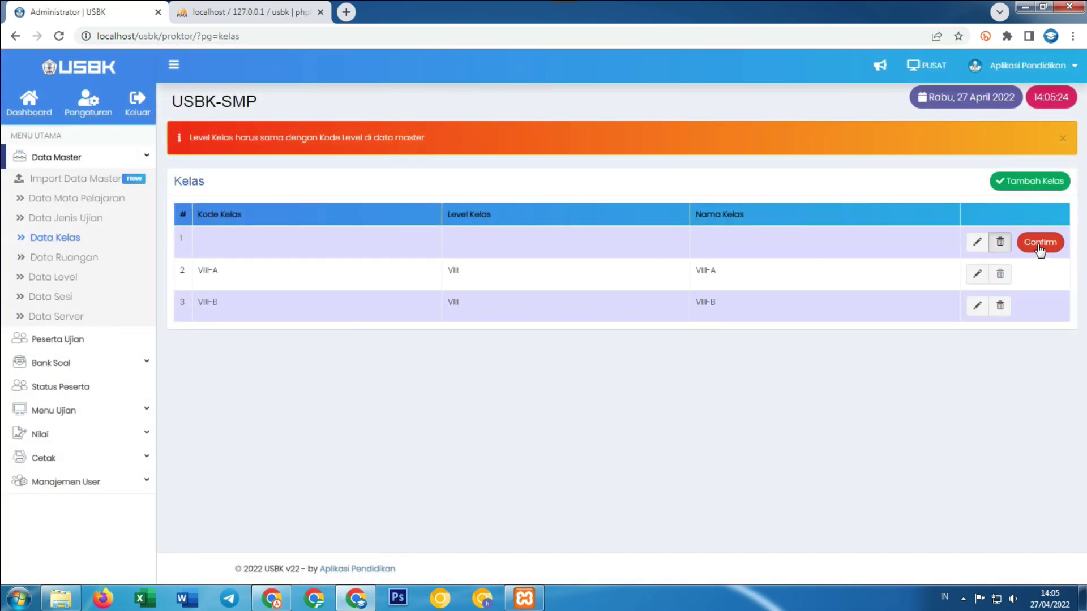
{"action": "left_click", "coordinate": [1035, 247]}
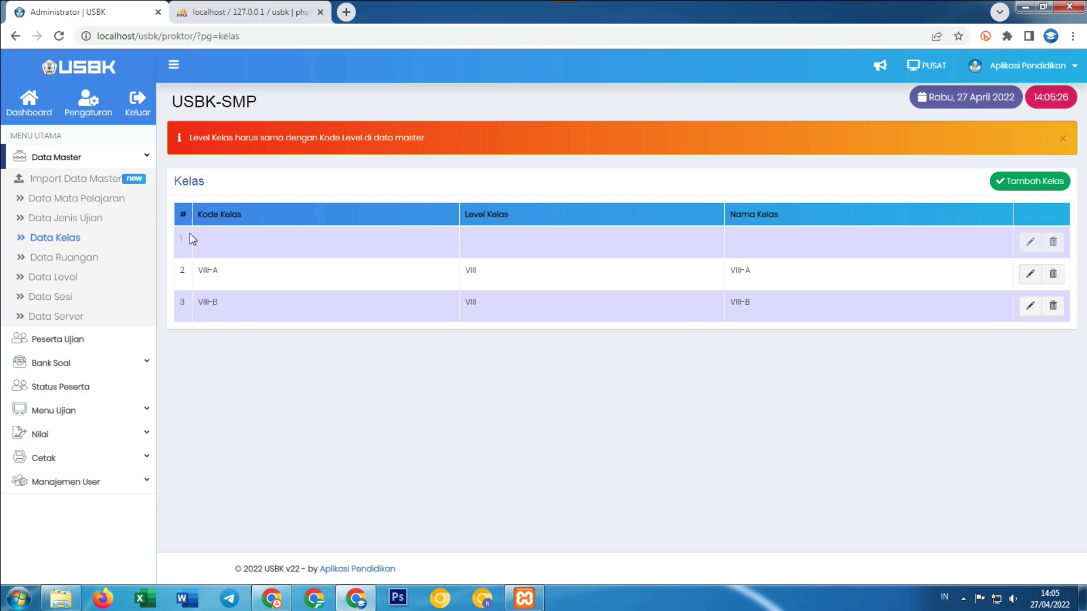
{"action": "left_click", "coordinate": [59, 36]}
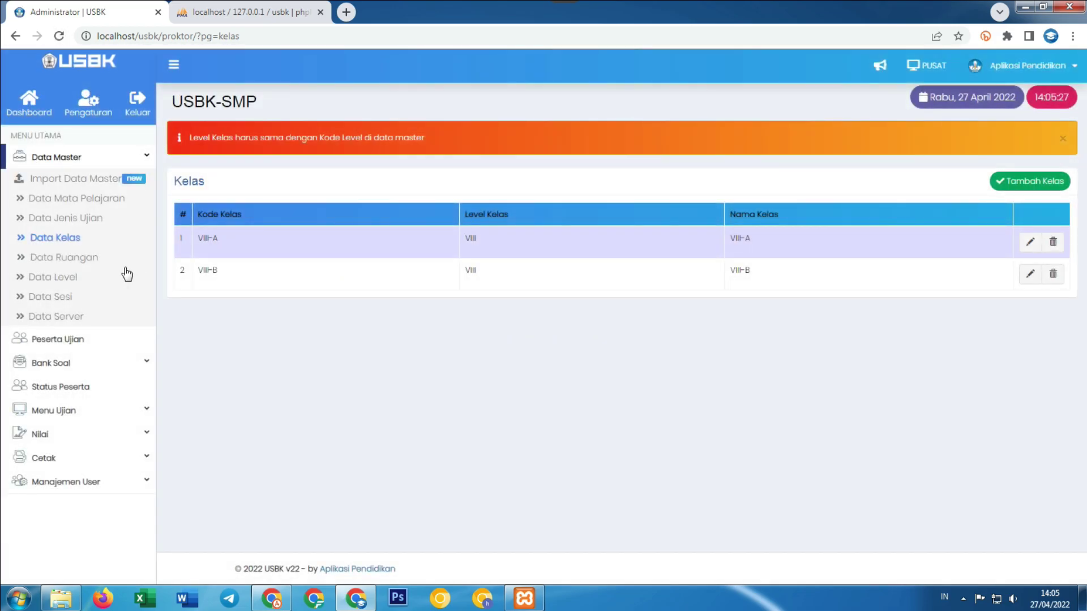
{"action": "left_click", "coordinate": [96, 263]}
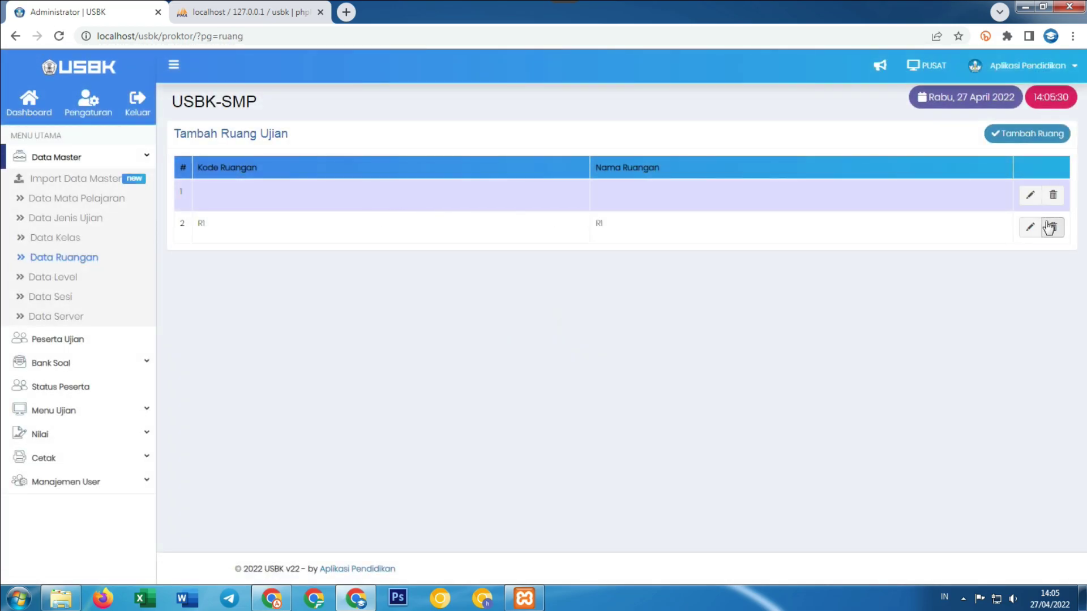
{"action": "left_click", "coordinate": [1052, 196]}
{"action": "left_click", "coordinate": [1040, 197]}
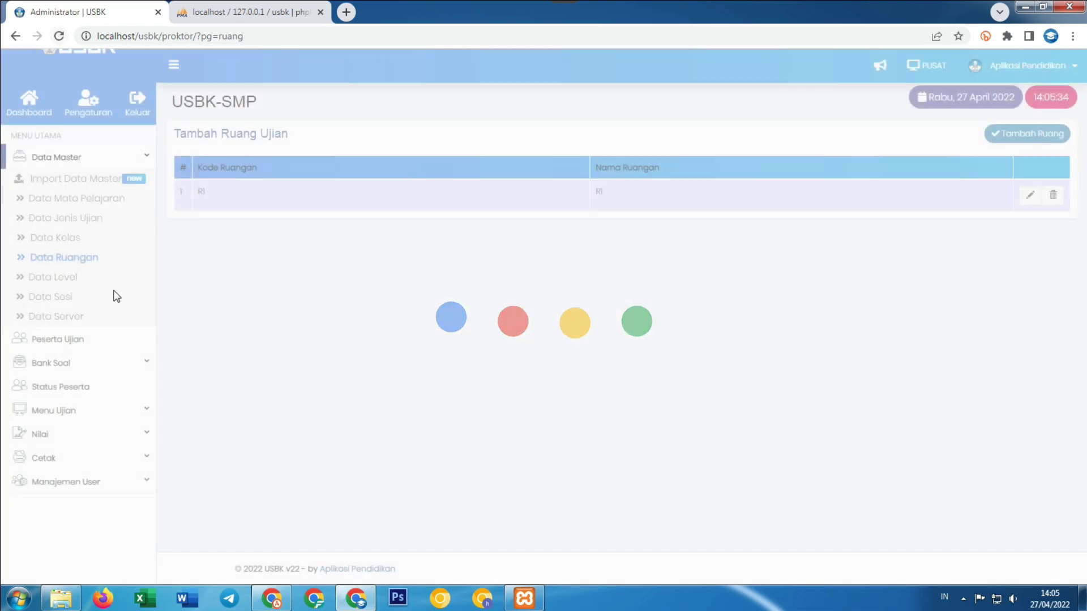
Delete the empty first rows from the Level and Sesi lists.
{"action": "left_click", "coordinate": [74, 285]}
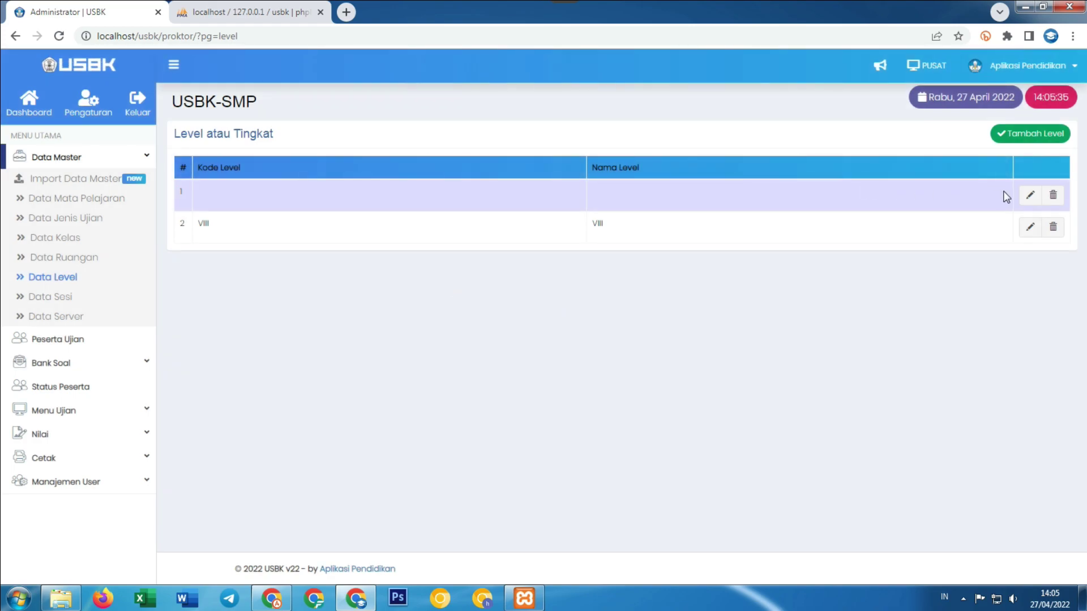
{"action": "left_click", "coordinate": [1054, 196]}
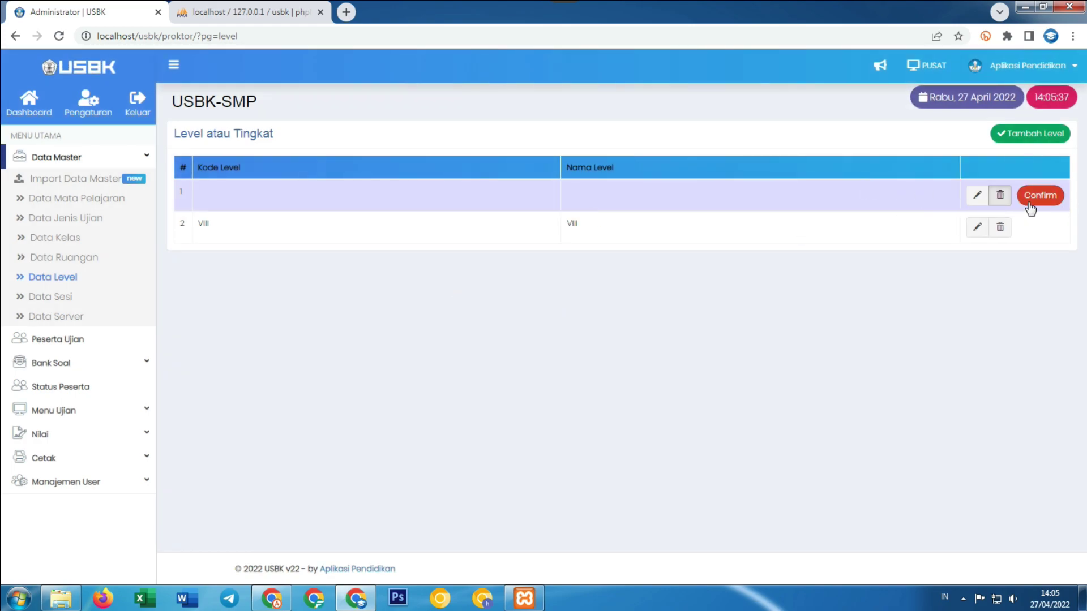
{"action": "left_click", "coordinate": [1040, 196]}
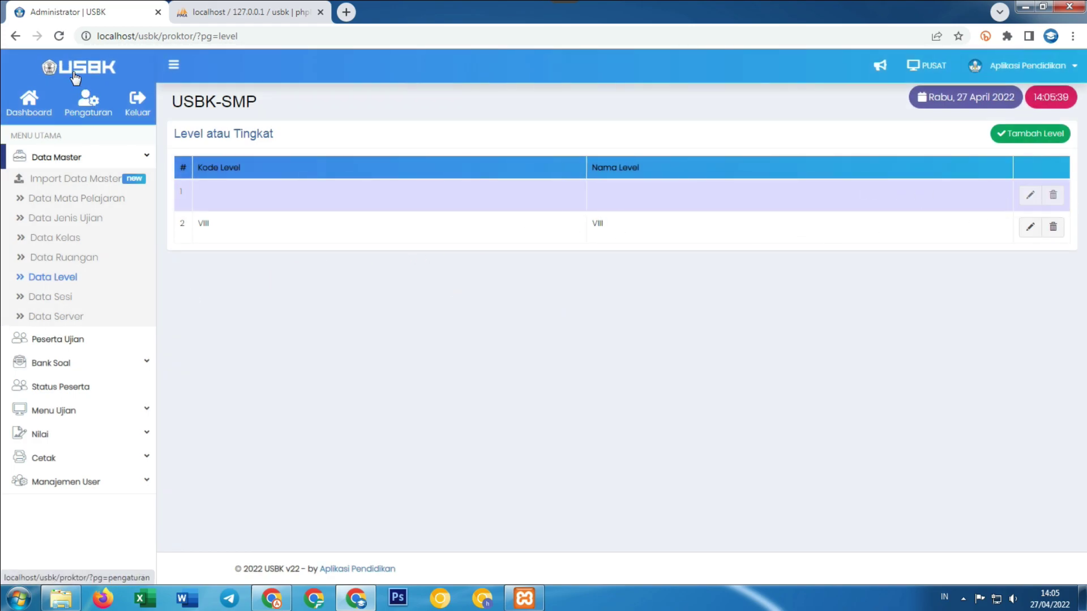
{"action": "left_click", "coordinate": [66, 298]}
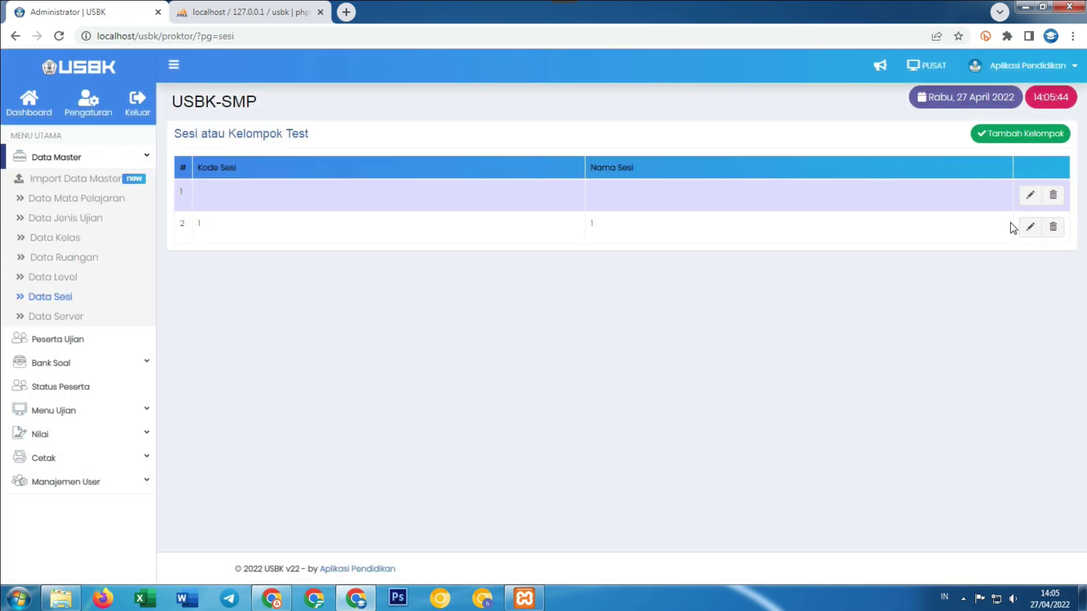
{"action": "left_click", "coordinate": [1052, 196]}
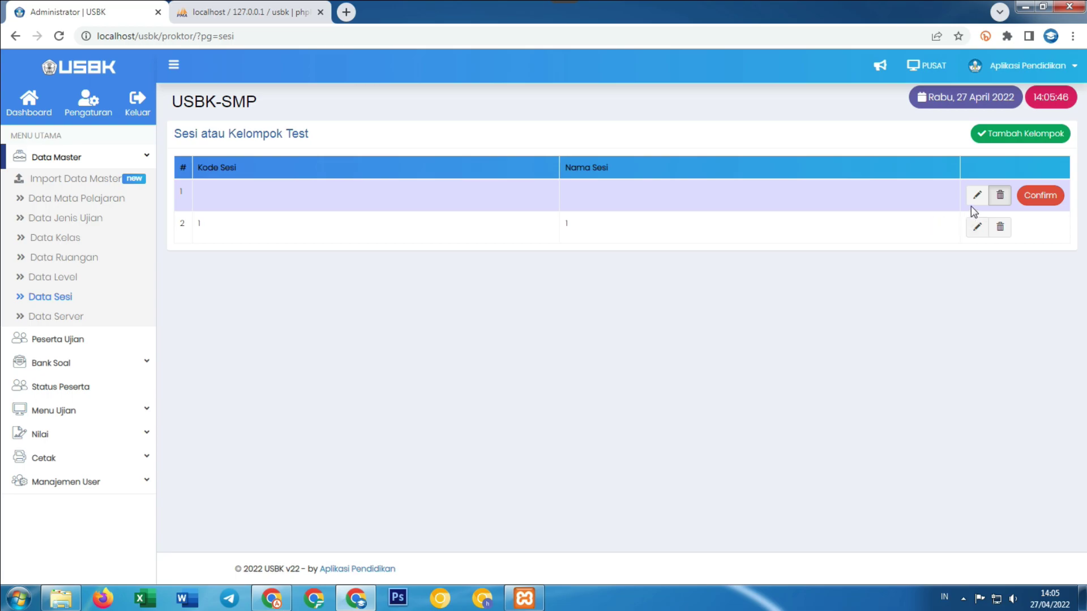
{"action": "left_click", "coordinate": [1041, 197]}
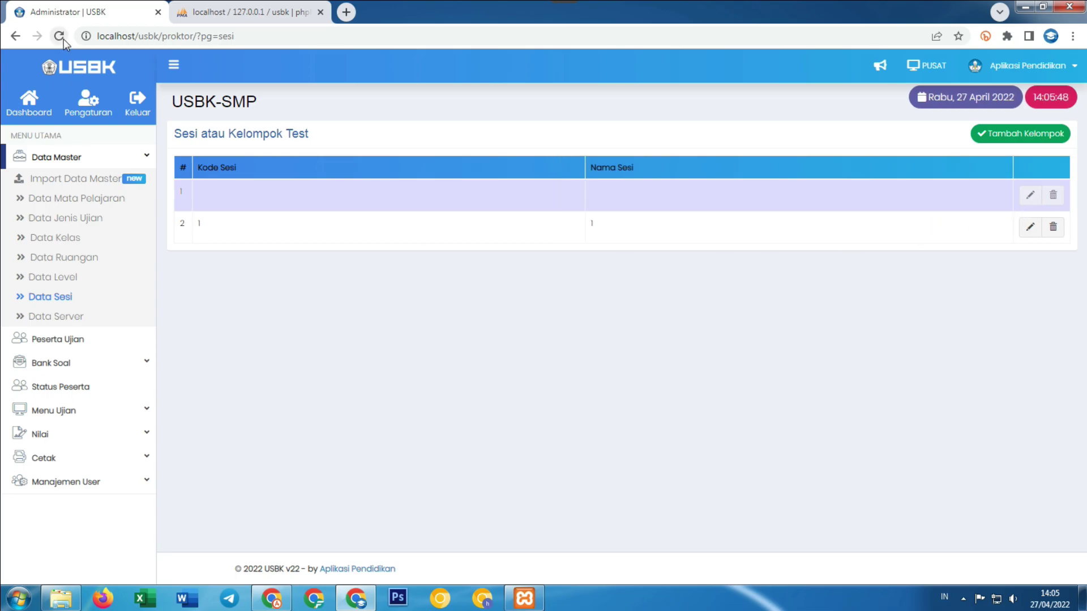
Delete the blank Data Server entry, leaving SR01, and show the ten exam participants.
{"action": "left_click", "coordinate": [71, 317]}
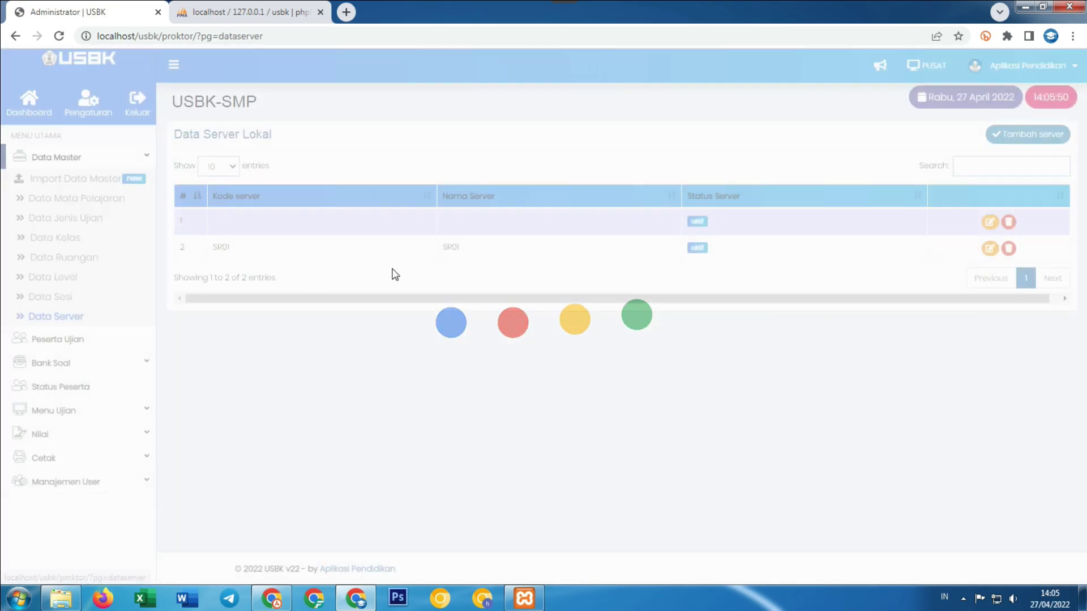
{"action": "left_click", "coordinate": [1009, 222]}
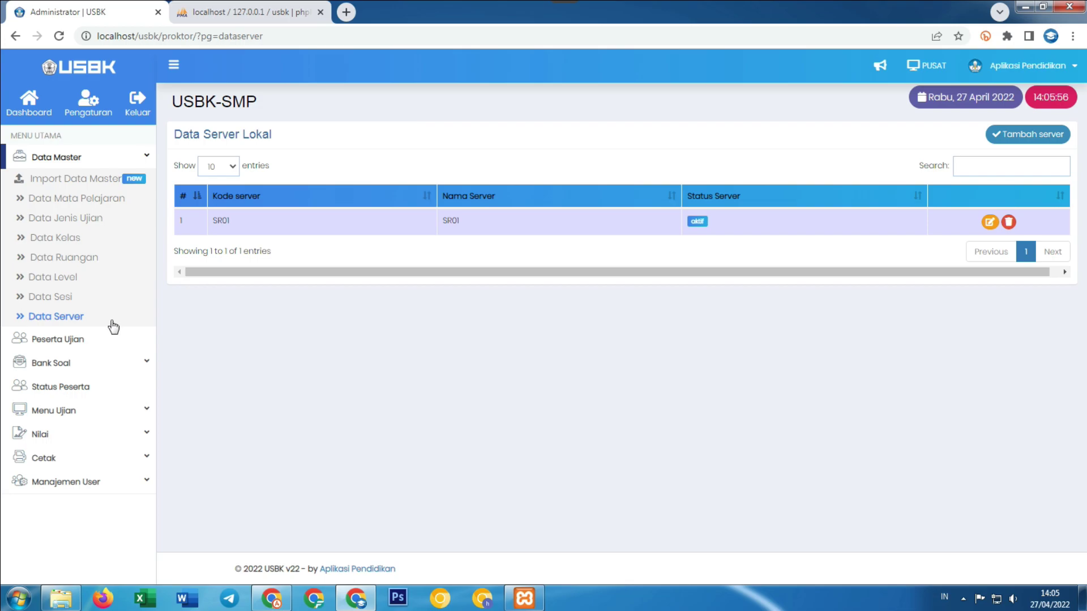
{"action": "left_click", "coordinate": [70, 342]}
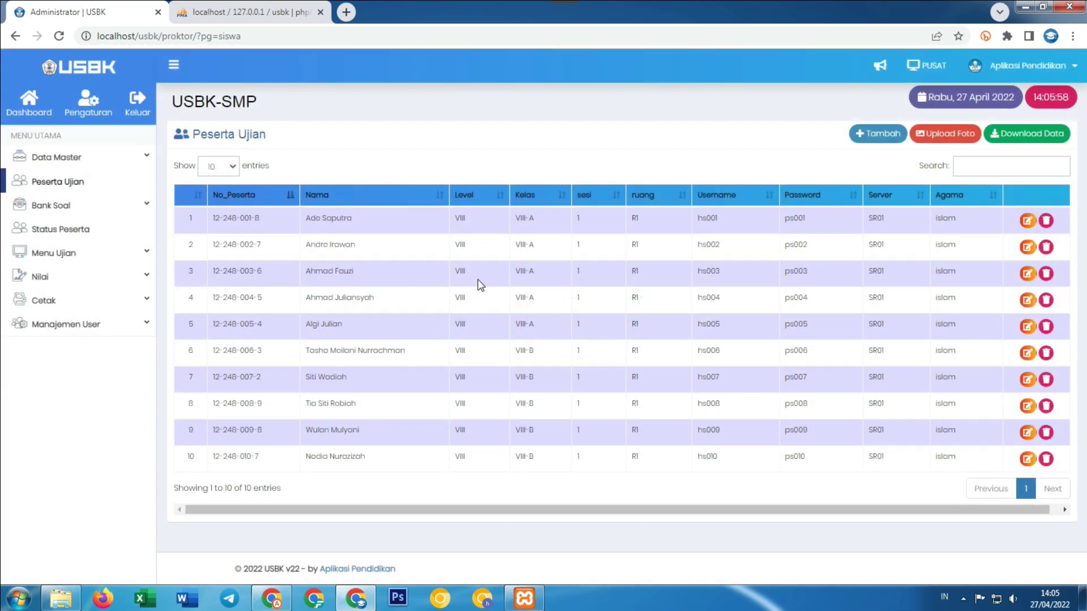
Delete all existing participant photos and upload the ten new ones from foto.zip.
{"action": "left_click", "coordinate": [951, 137]}
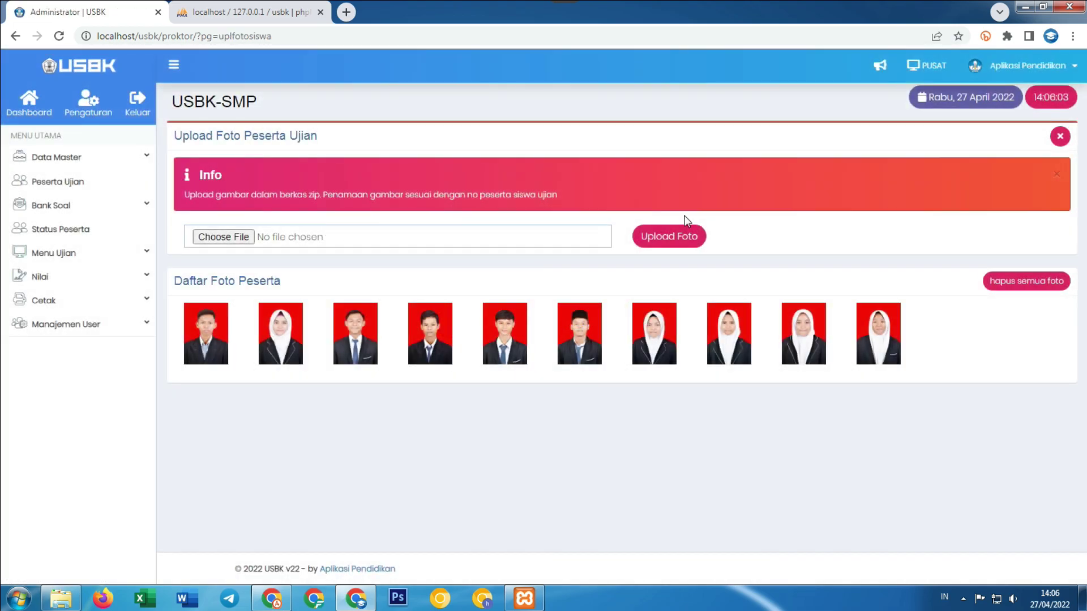
{"action": "left_click", "coordinate": [1027, 282]}
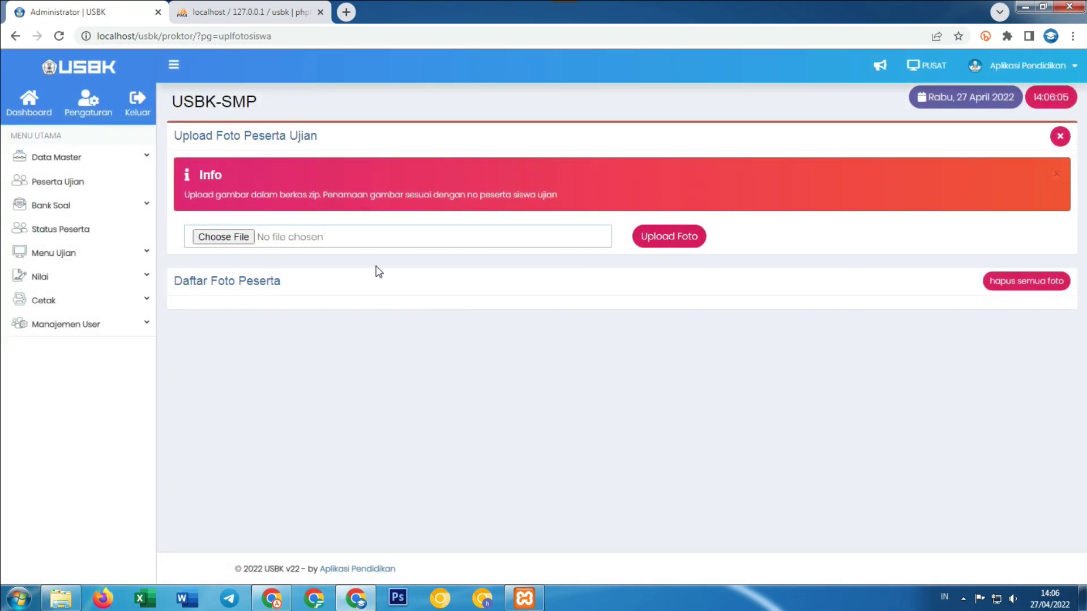
{"action": "left_click", "coordinate": [244, 243]}
{"action": "left_click", "coordinate": [173, 124]}
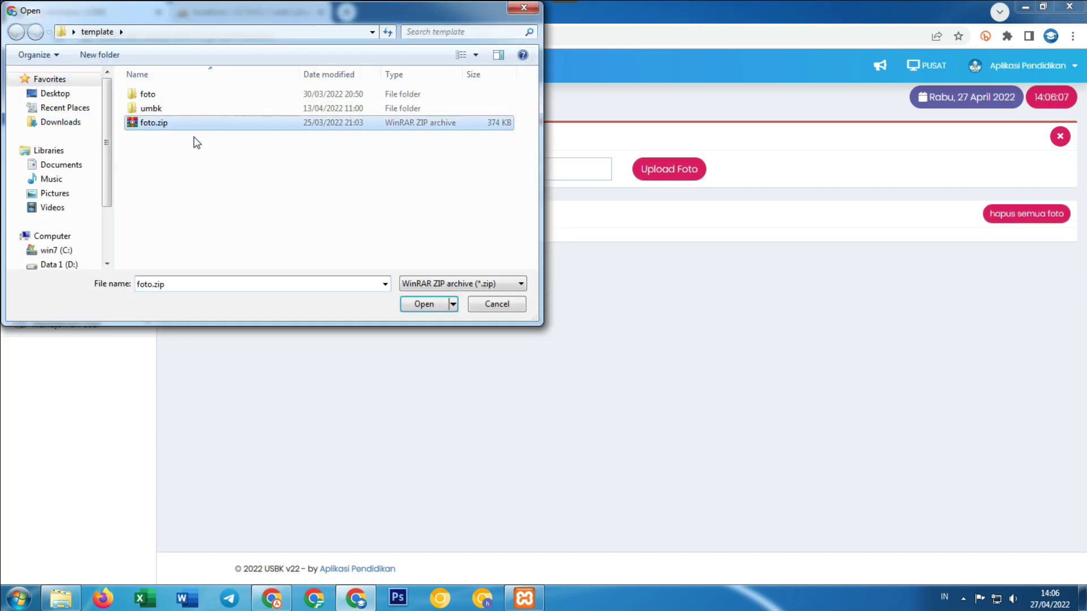
{"action": "left_click", "coordinate": [418, 303]}
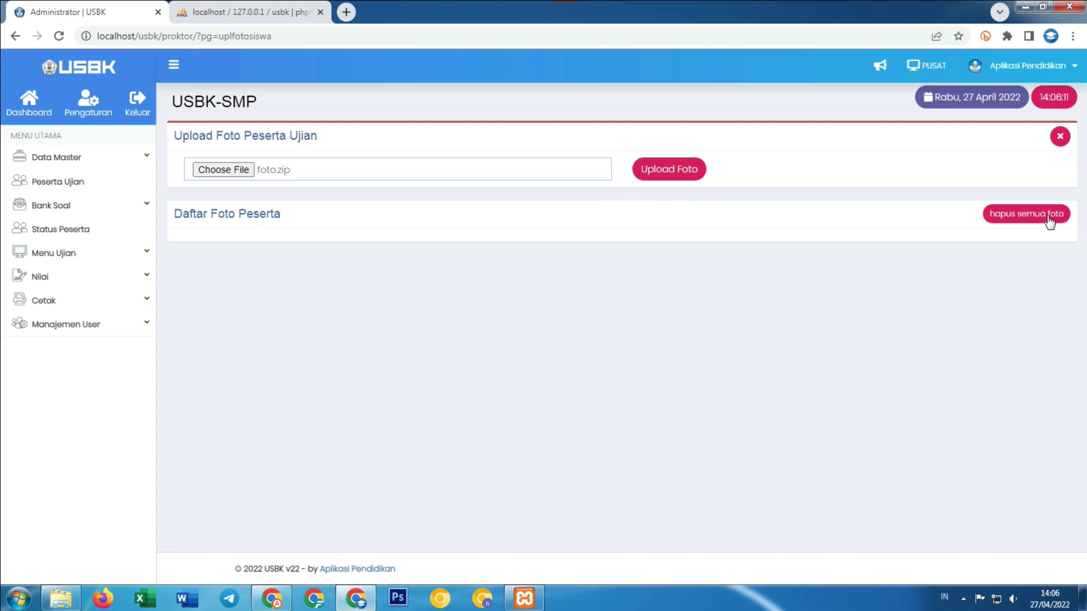
{"action": "left_click", "coordinate": [689, 179]}
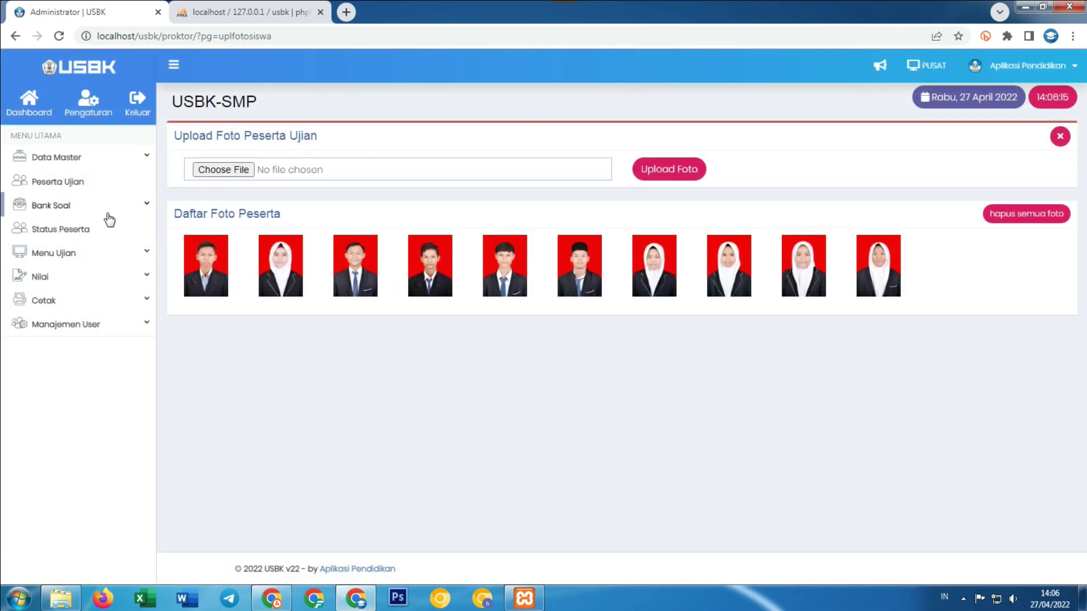
{"action": "left_click", "coordinate": [84, 207]}
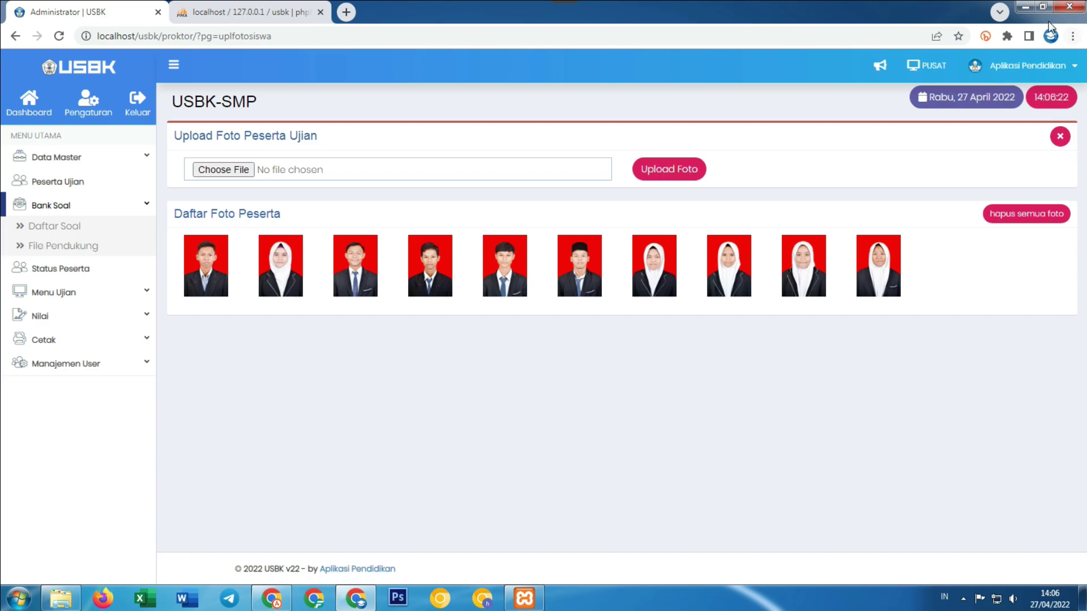
{"action": "left_click", "coordinate": [1074, 37]}
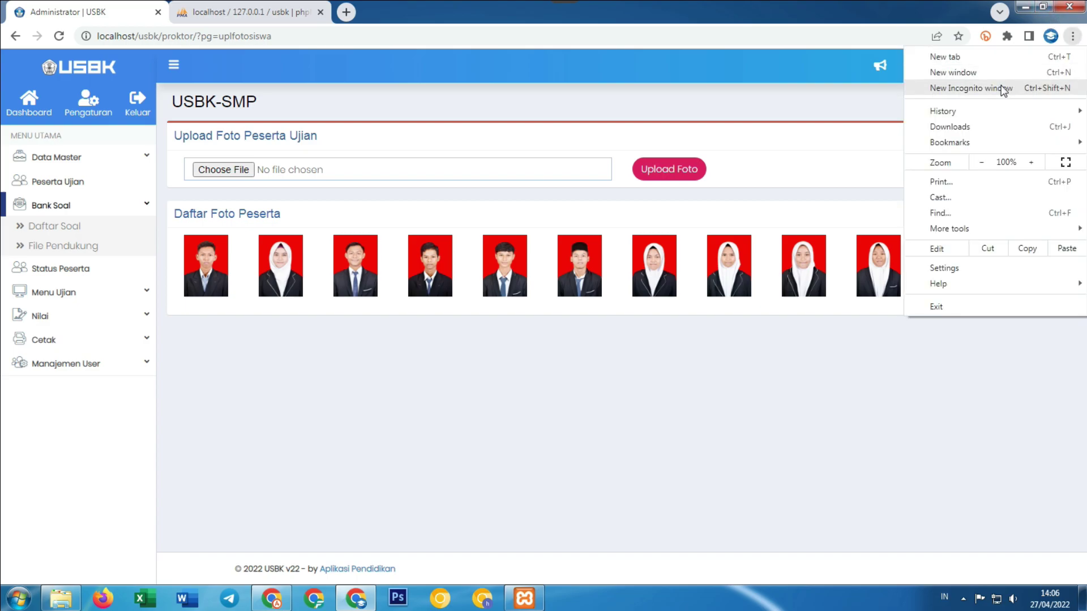
Open localhost/usbk in a new incognito window to show the student login page.
{"action": "left_click", "coordinate": [959, 85]}
{"action": "type", "text": "localhopst"}
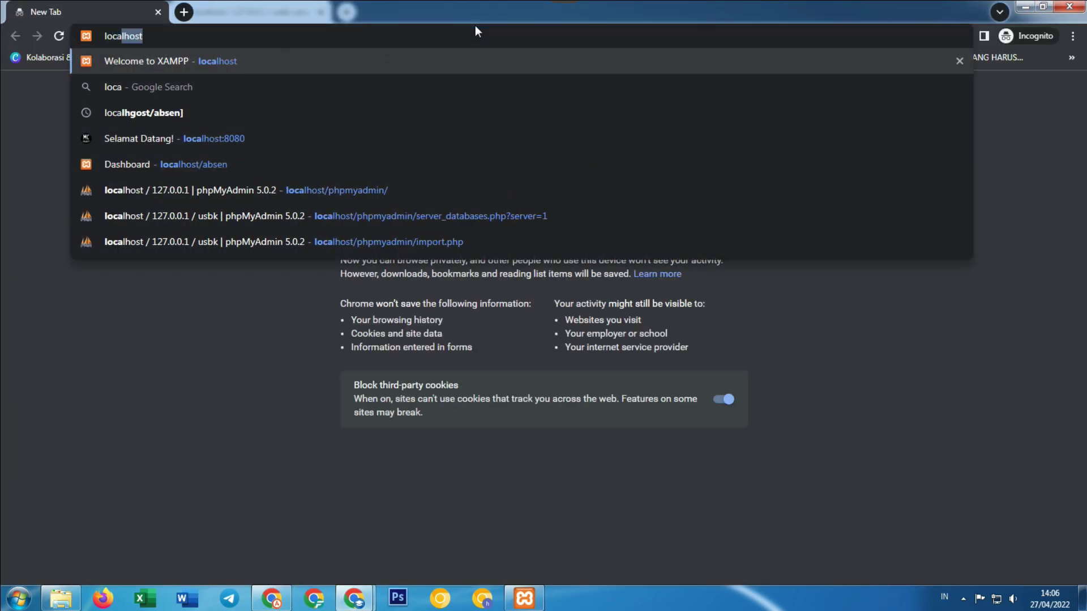
{"action": "key", "text": "BackSpace"}
{"action": "key", "text": "BackSpace"}
{"action": "key", "text": "BackSpace"}
{"action": "type", "text": "s"}
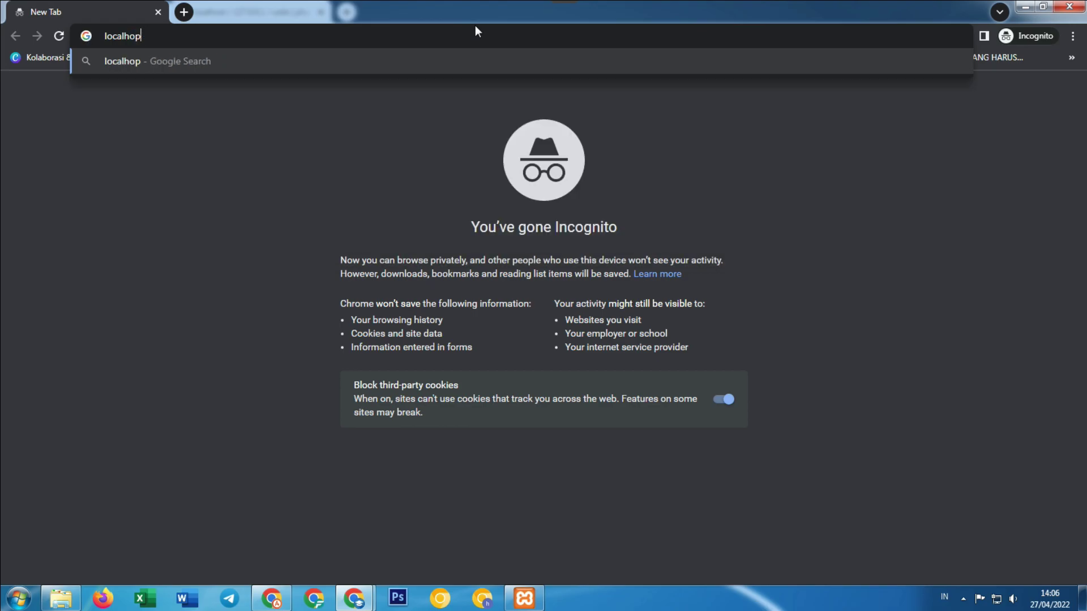
{"action": "type", "text": "t/usbk"}
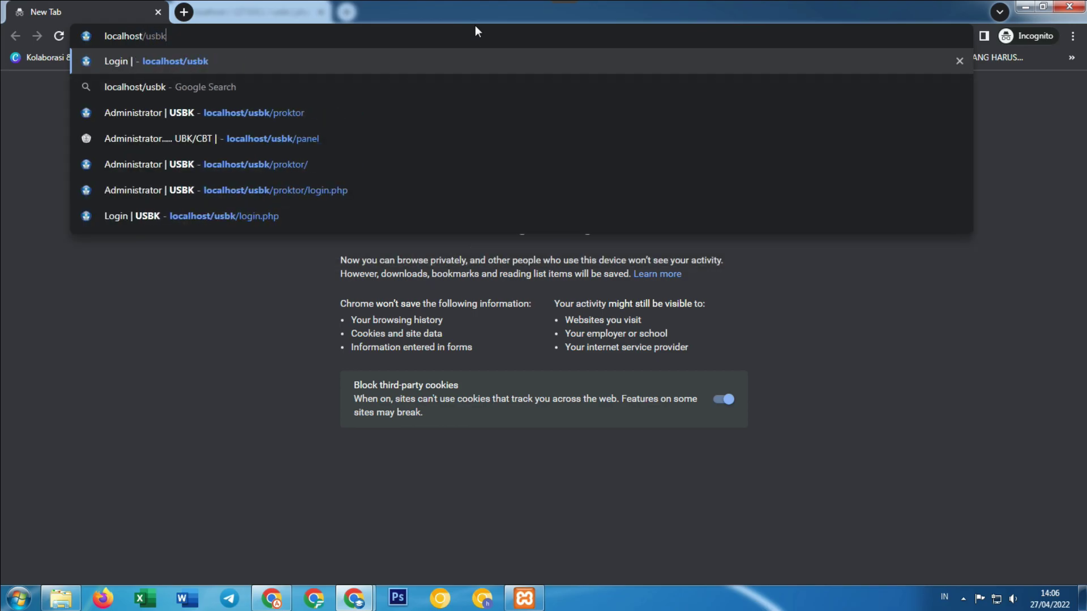
{"action": "key", "text": "Return"}
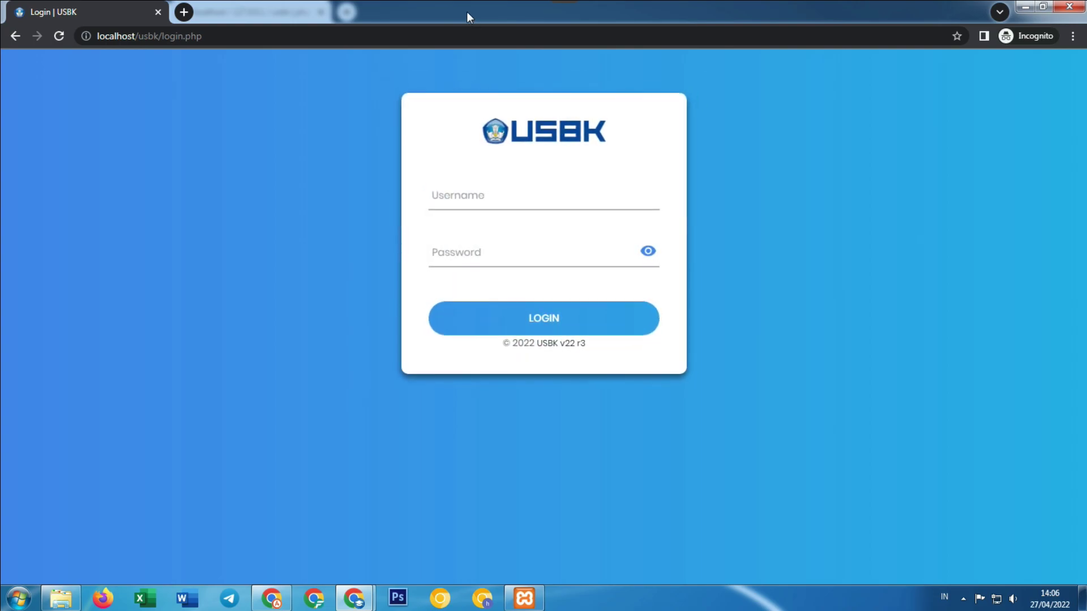
Put the login window on the right and the admin's Peserta Ujian list on the left, showing usernames and passwords.
{"action": "key", "text": "super+Right"}
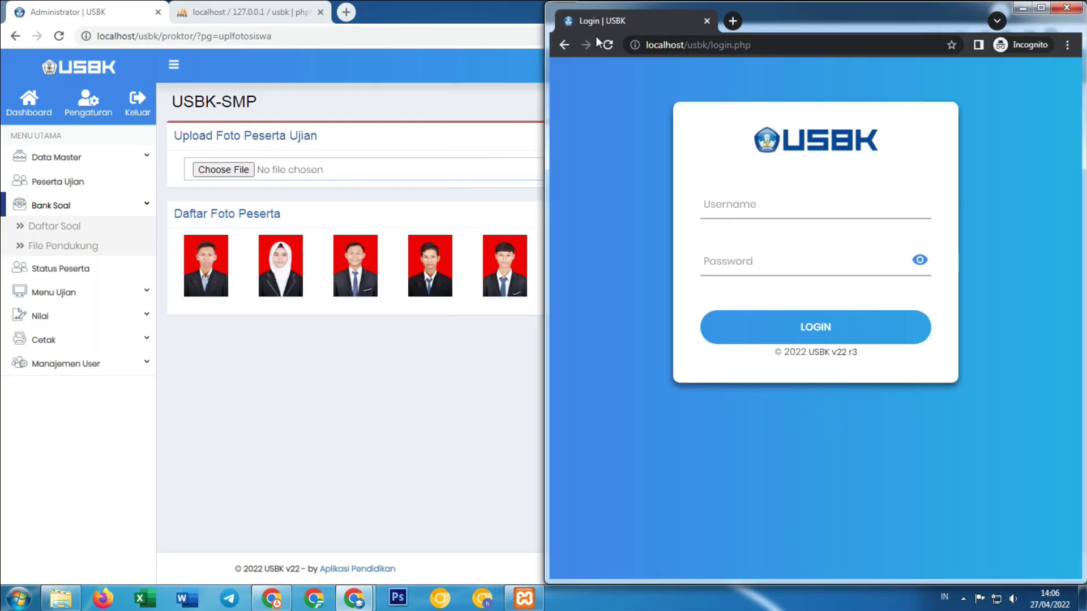
{"action": "double_click", "coordinate": [513, 17]}
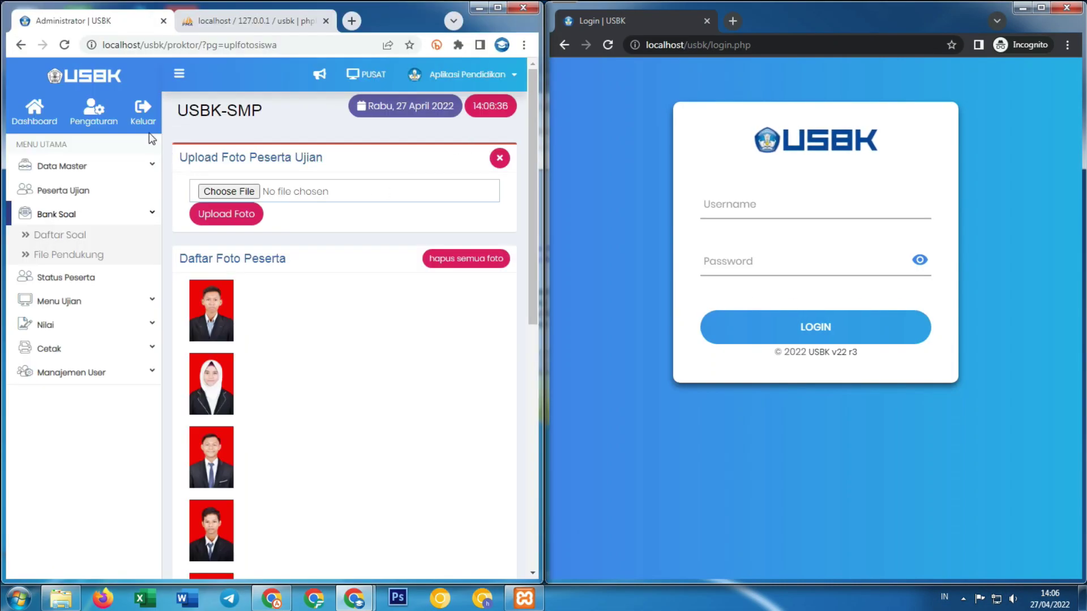
{"action": "left_click", "coordinate": [52, 191]}
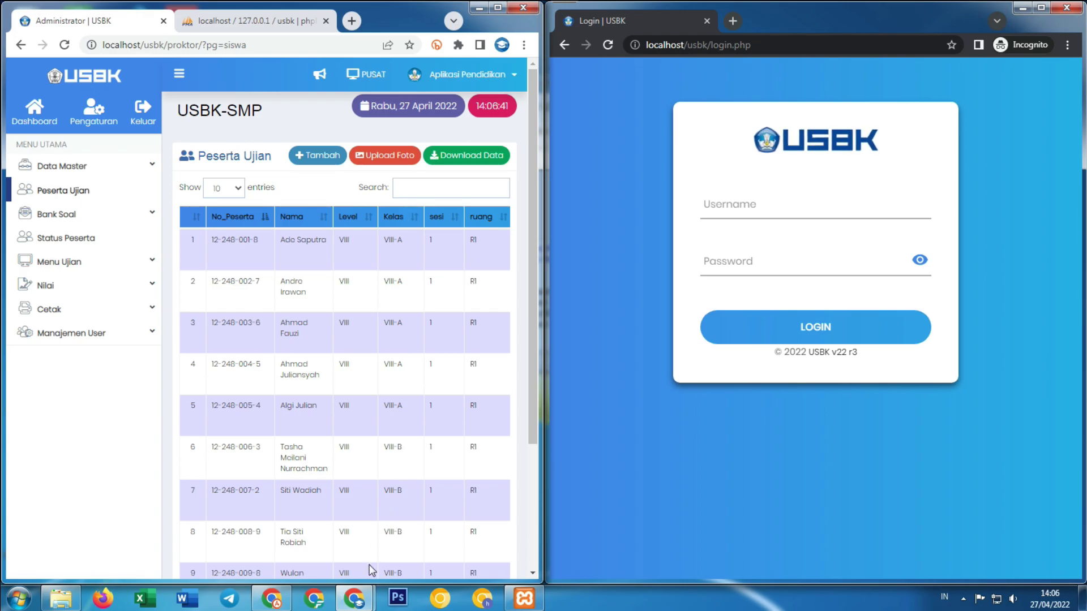
{"action": "scroll", "coordinate": [431, 481], "scroll_direction": "down", "scroll_amount": 3}
{"action": "left_click_drag", "start_coordinate": [348, 512], "coordinate": [454, 511]}
{"action": "scroll", "coordinate": [396, 368], "scroll_direction": "up", "scroll_amount": 3}
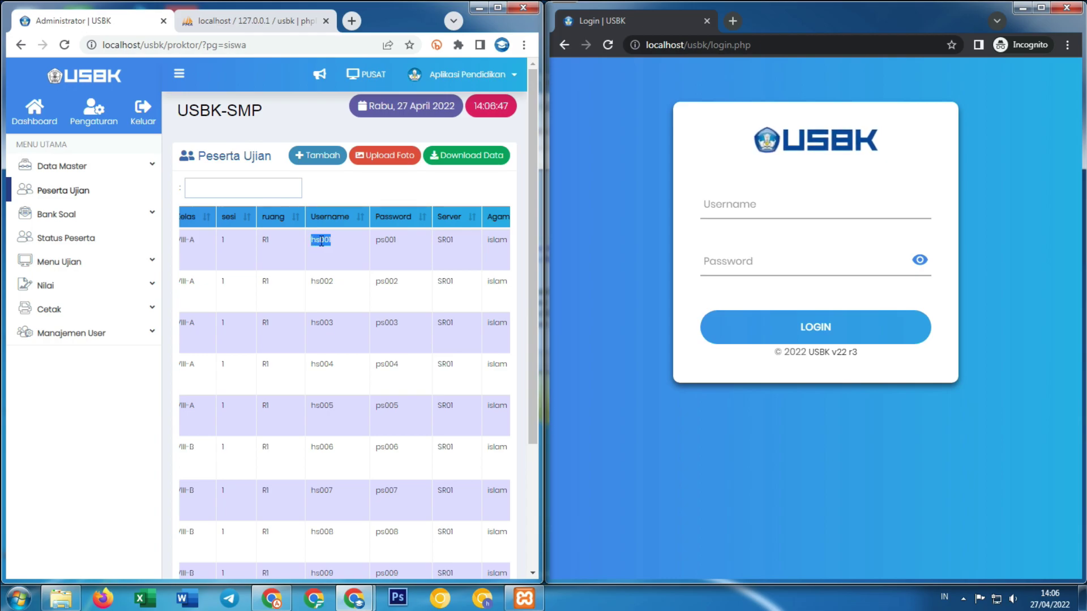
Log in to the incognito window as the first participant with their username and password.
{"action": "left_click", "coordinate": [719, 209]}
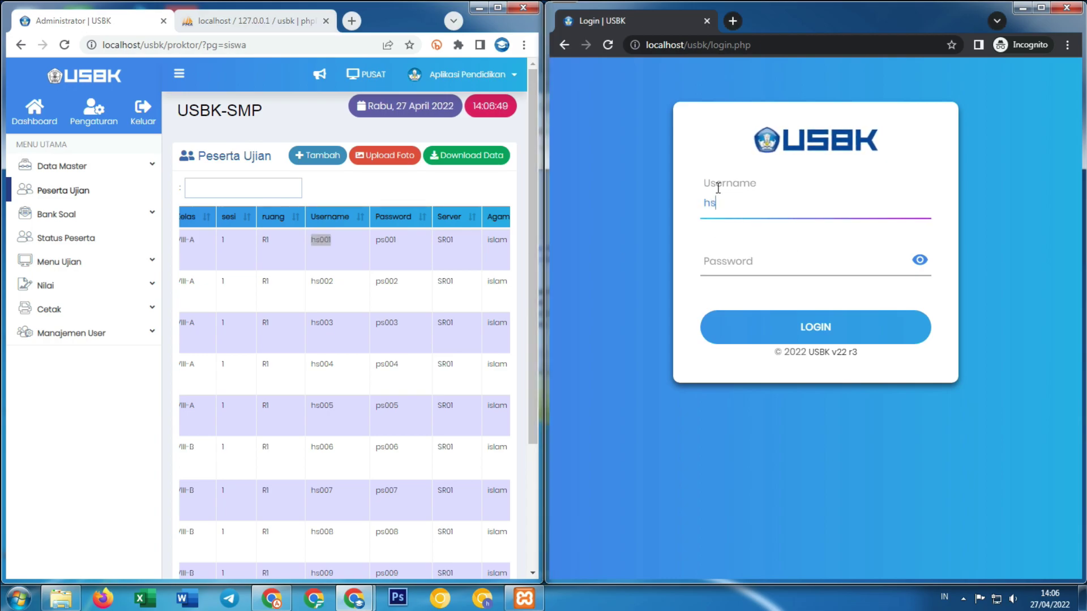
{"action": "left_click", "coordinate": [843, 256]}
{"action": "type", "text": "p"}
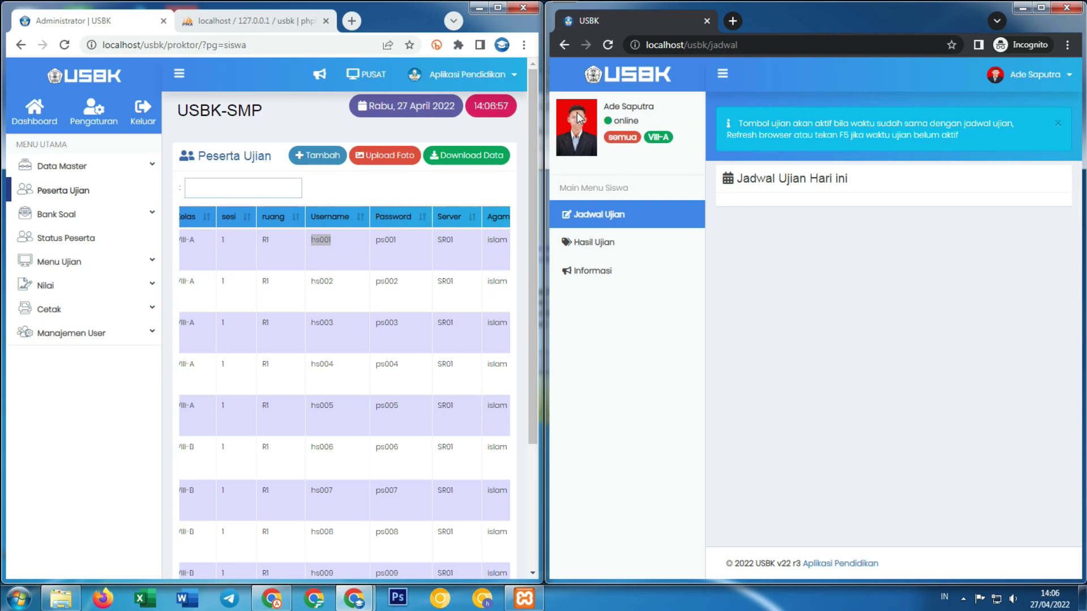
{"action": "scroll", "coordinate": [388, 301], "scroll_direction": "down", "scroll_amount": 4}
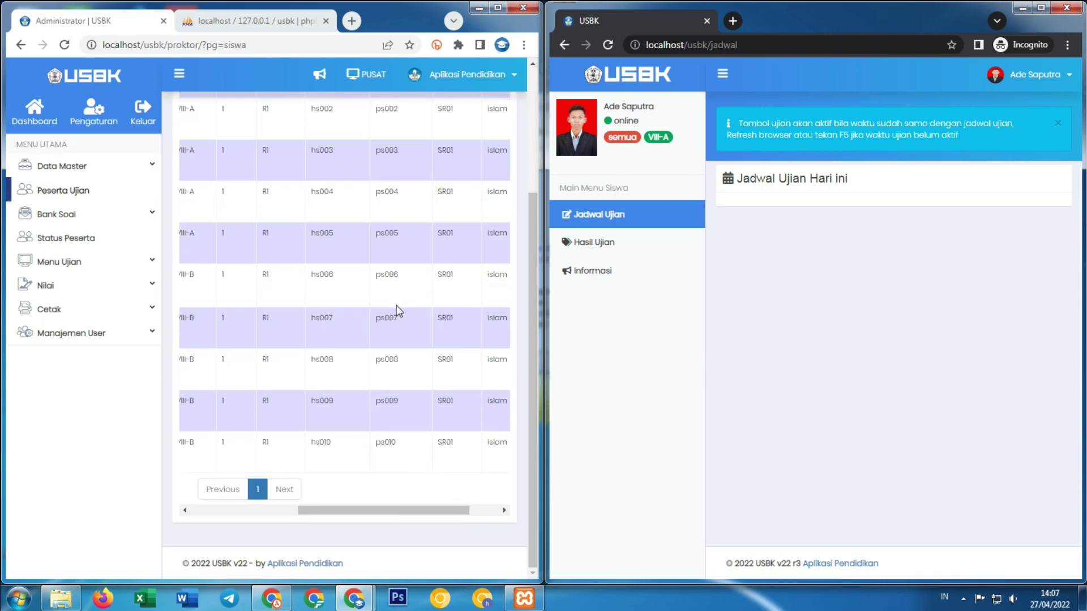
{"action": "scroll", "coordinate": [80, 194], "scroll_direction": "up", "scroll_amount": 3}
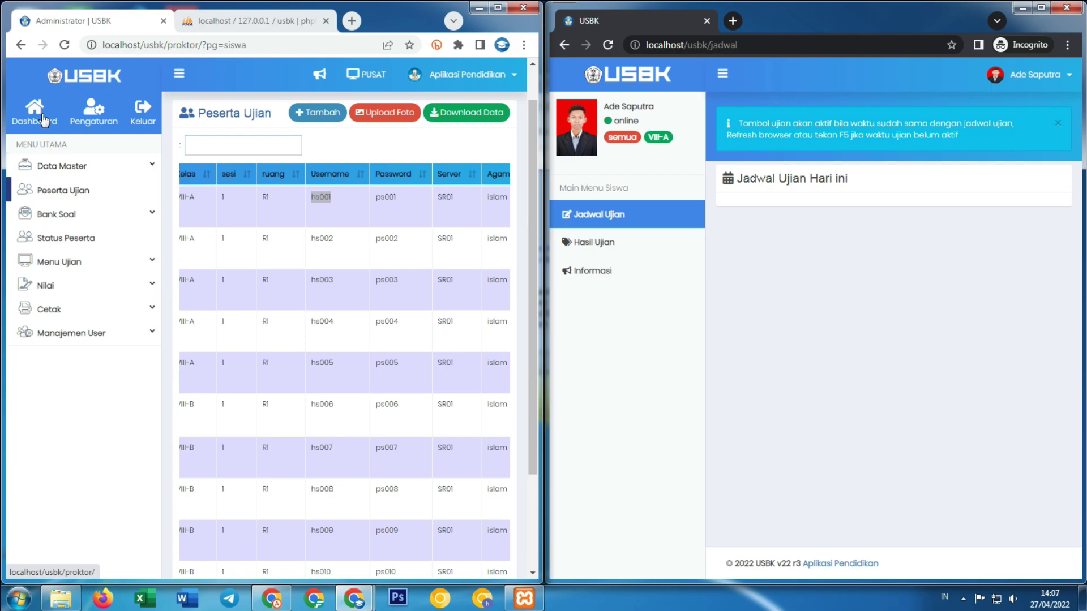
Confirm the student's Masuk entry in the dashboard's Log Siswa and maximize the admin window.
{"action": "left_click", "coordinate": [34, 111]}
{"action": "scroll", "coordinate": [421, 215], "scroll_direction": "down", "scroll_amount": 15}
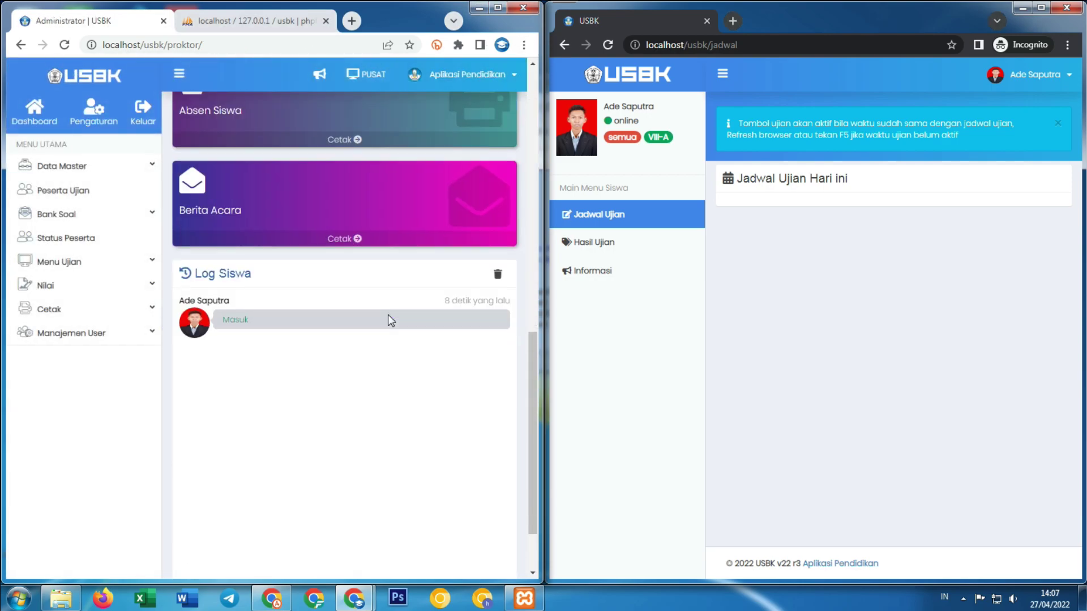
{"action": "left_click_drag", "start_coordinate": [182, 217], "coordinate": [228, 217]}
{"action": "left_click_drag", "start_coordinate": [607, 108], "coordinate": [648, 103]}
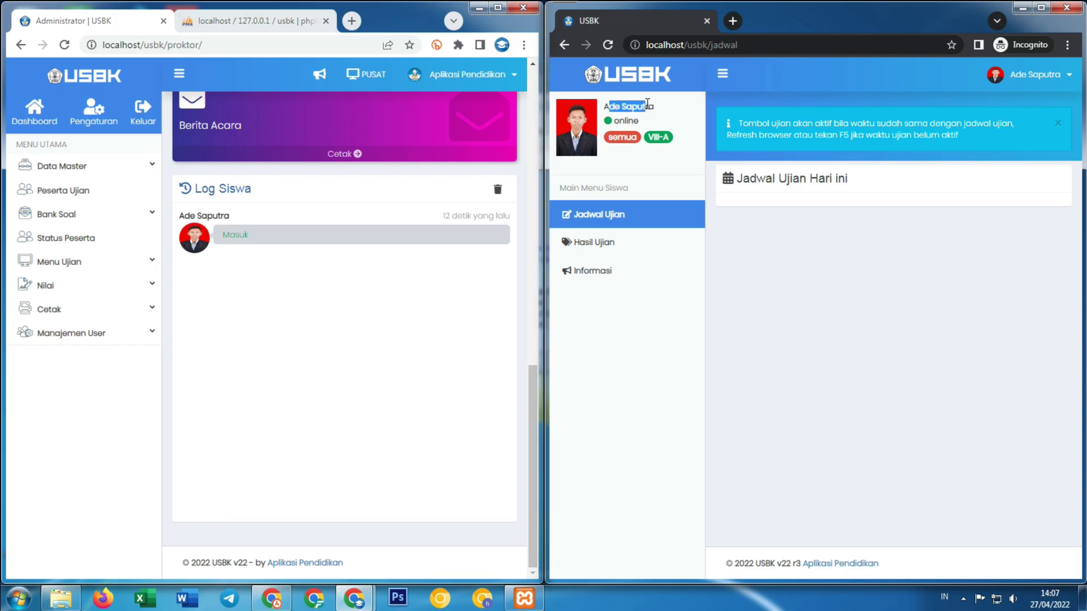
{"action": "left_click", "coordinate": [480, 221]}
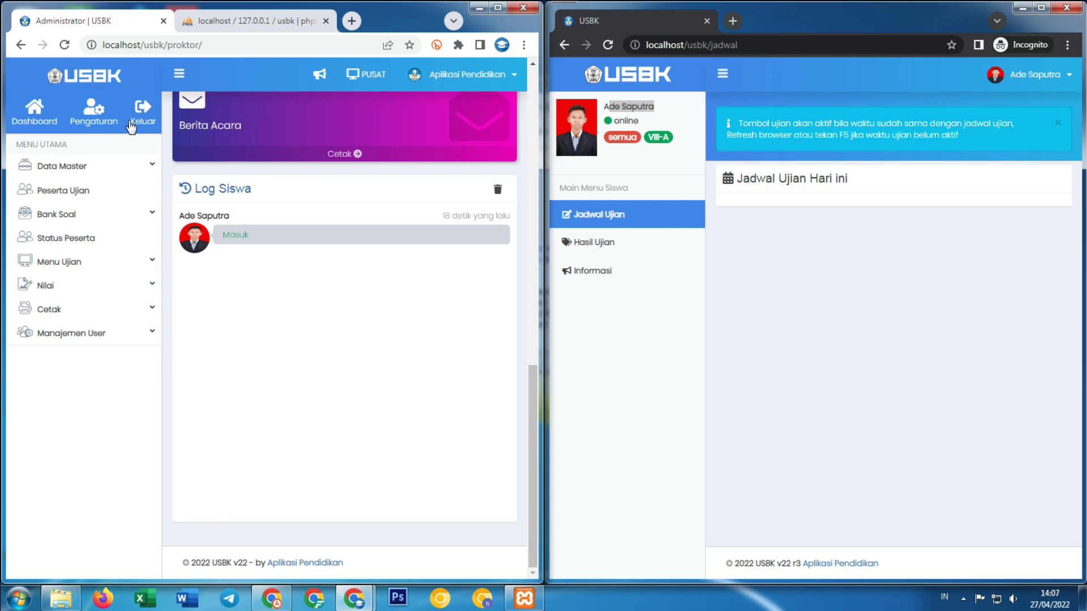
{"action": "left_click", "coordinate": [497, 7]}
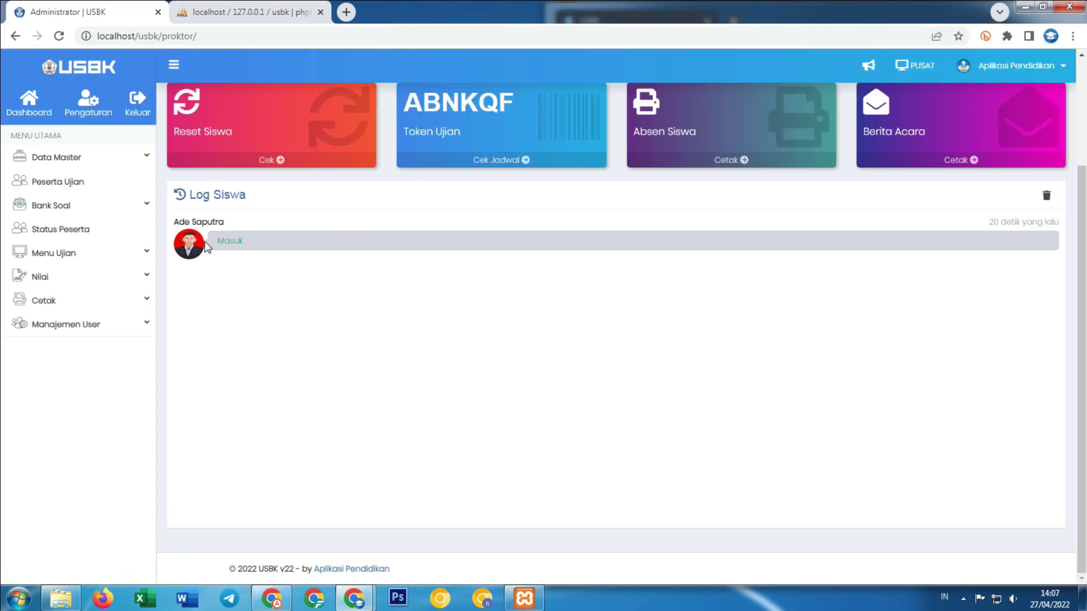
Open Peserta Ujian in a new tab and copy the tenth participant's username.
{"action": "right_click", "coordinate": [48, 187]}
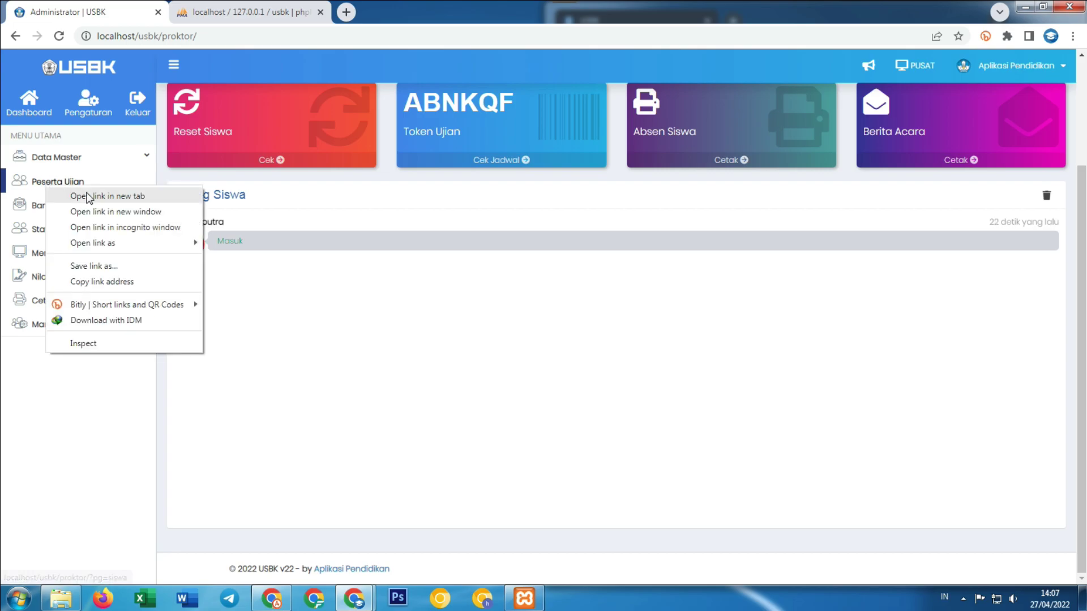
{"action": "left_click", "coordinate": [93, 196]}
{"action": "left_click", "coordinate": [243, 12]}
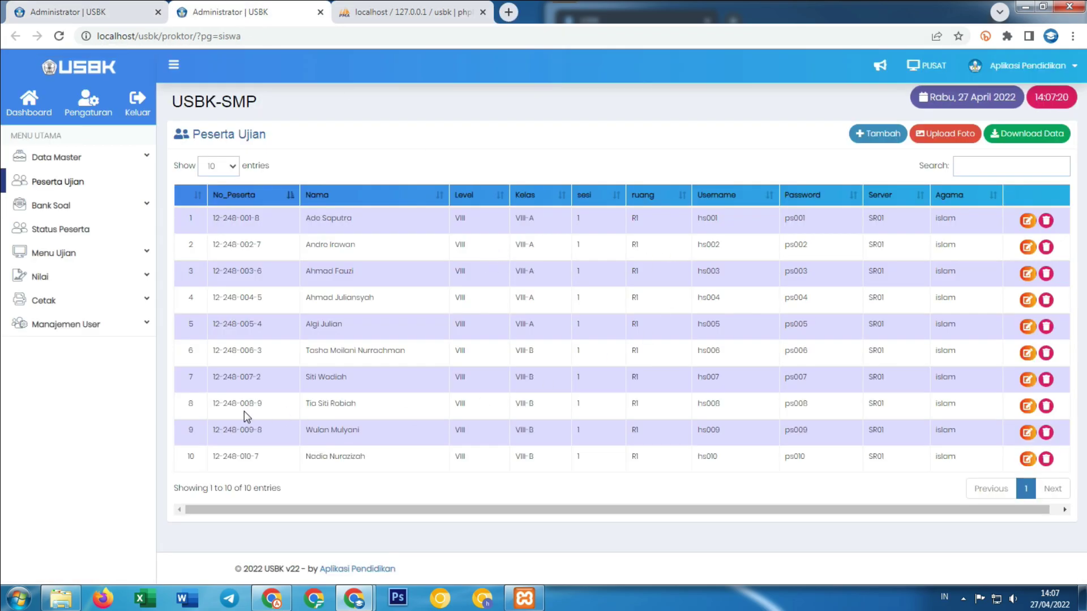
{"action": "left_click_drag", "start_coordinate": [305, 430], "coordinate": [369, 430]}
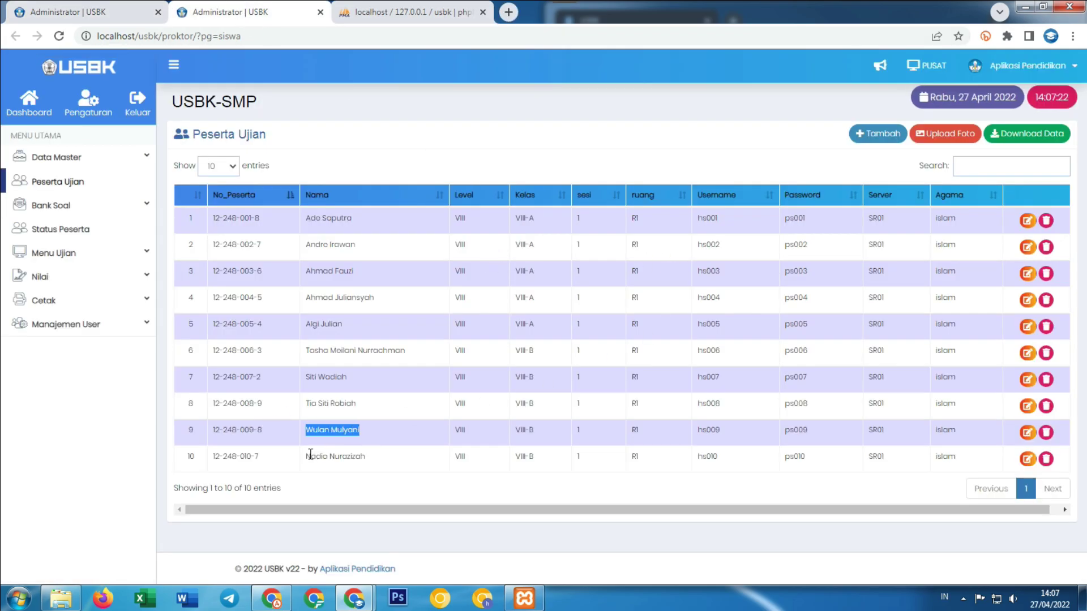
{"action": "left_click_drag", "start_coordinate": [306, 456], "coordinate": [367, 458]}
{"action": "left_click_drag", "start_coordinate": [719, 457], "coordinate": [701, 459]}
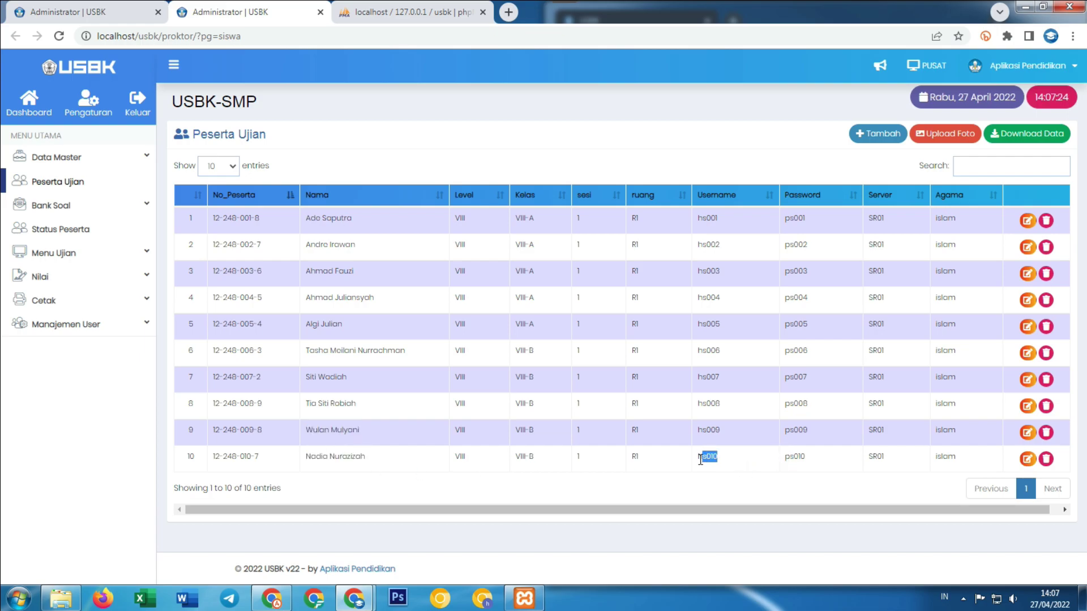
{"action": "mouse_move", "coordinate": [354, 598]}
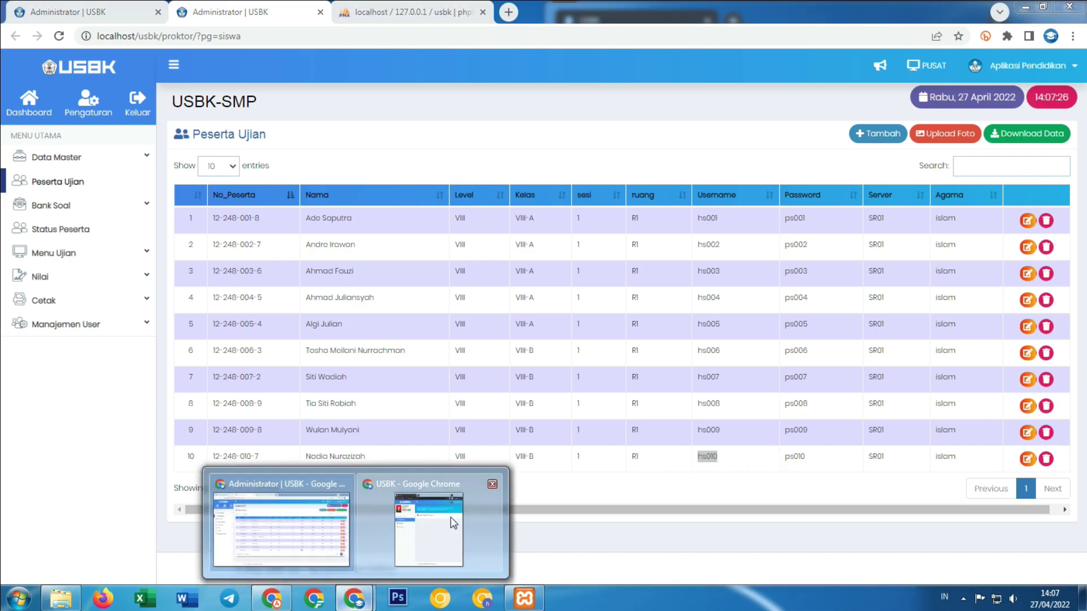
{"action": "left_click", "coordinate": [451, 517]}
Log the first student out, sign in as the tenth participant, and return to the admin dashboard.
{"action": "left_click", "coordinate": [1027, 74]}
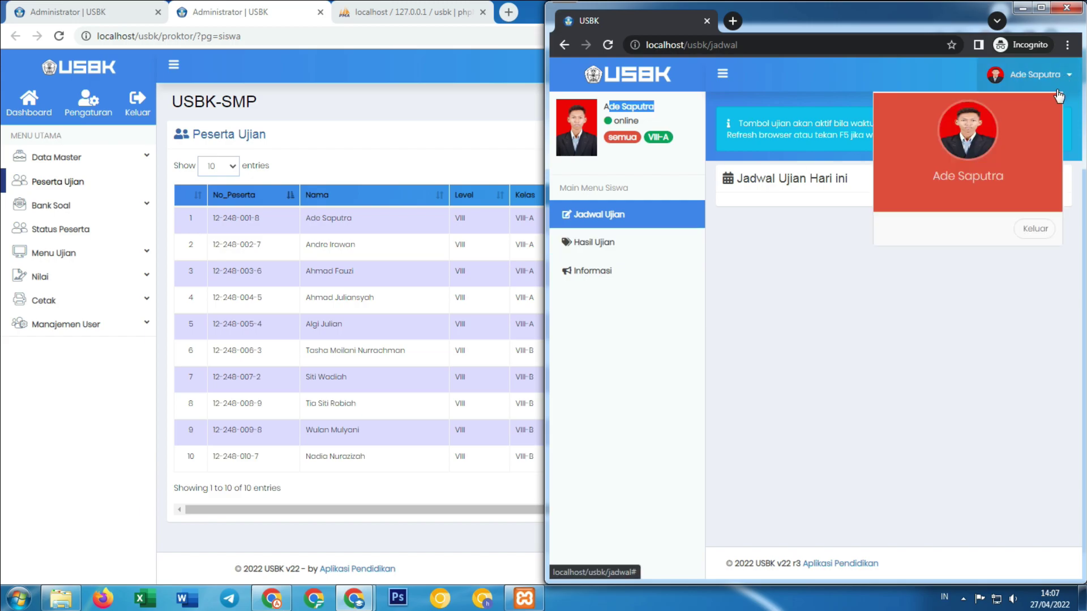
{"action": "left_click", "coordinate": [1030, 229]}
{"action": "left_click", "coordinate": [772, 206]}
{"action": "key", "text": "ctrl+v"}
{"action": "left_click", "coordinate": [785, 271]}
{"action": "type", "text": "12345"}
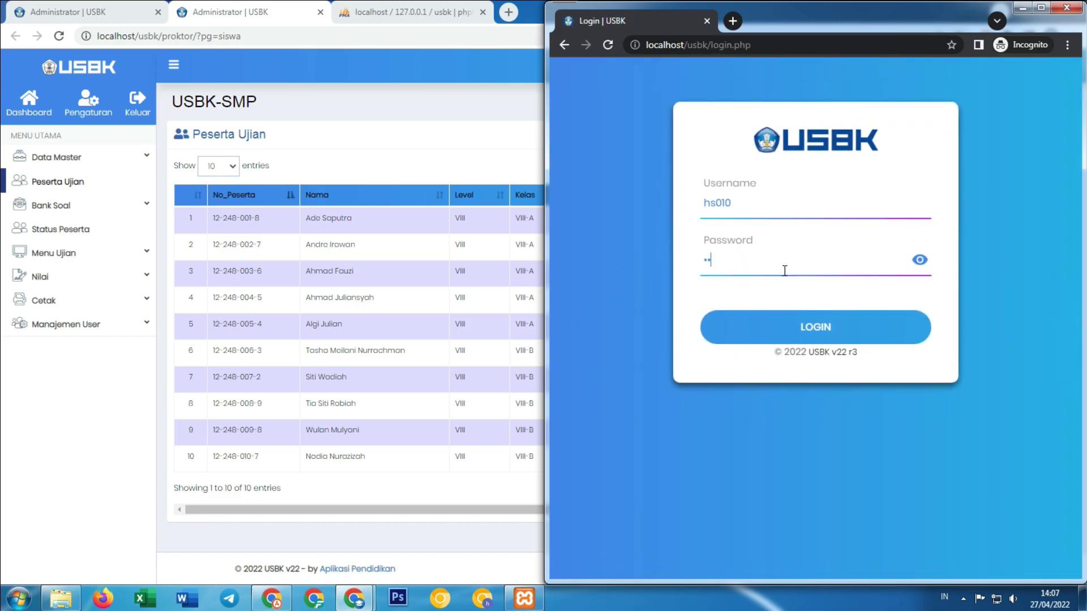
{"action": "left_click", "coordinate": [772, 332]}
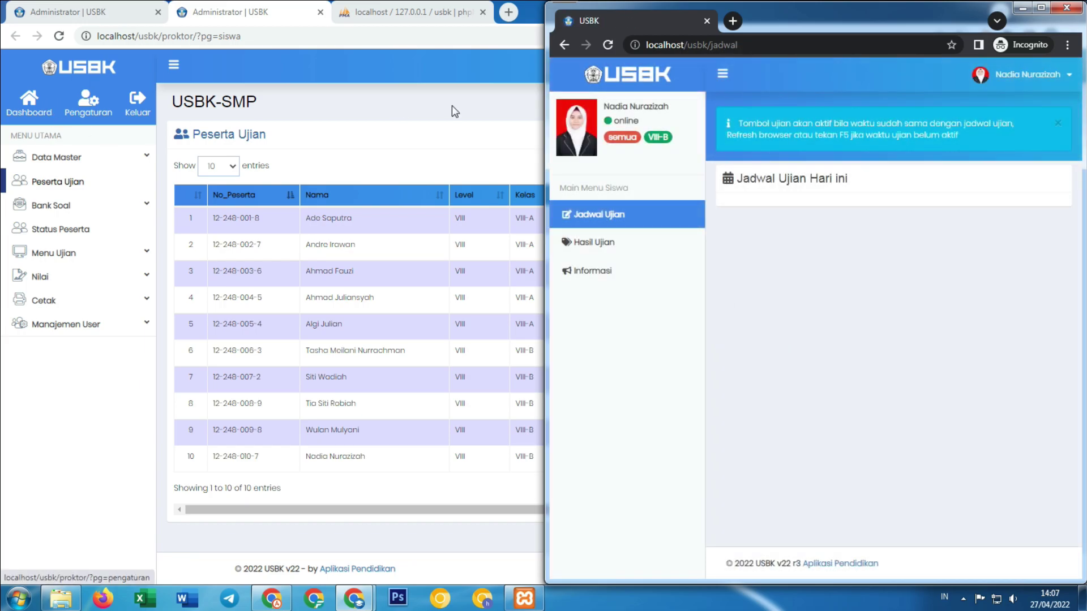
{"action": "left_click_drag", "start_coordinate": [602, 106], "coordinate": [647, 106]}
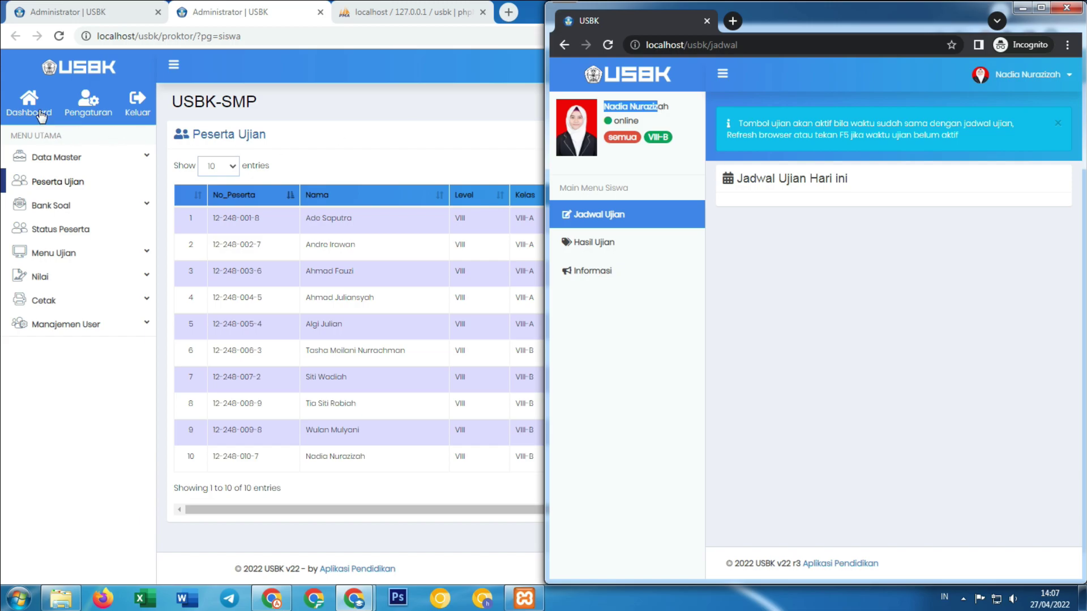
{"action": "left_click", "coordinate": [31, 107]}
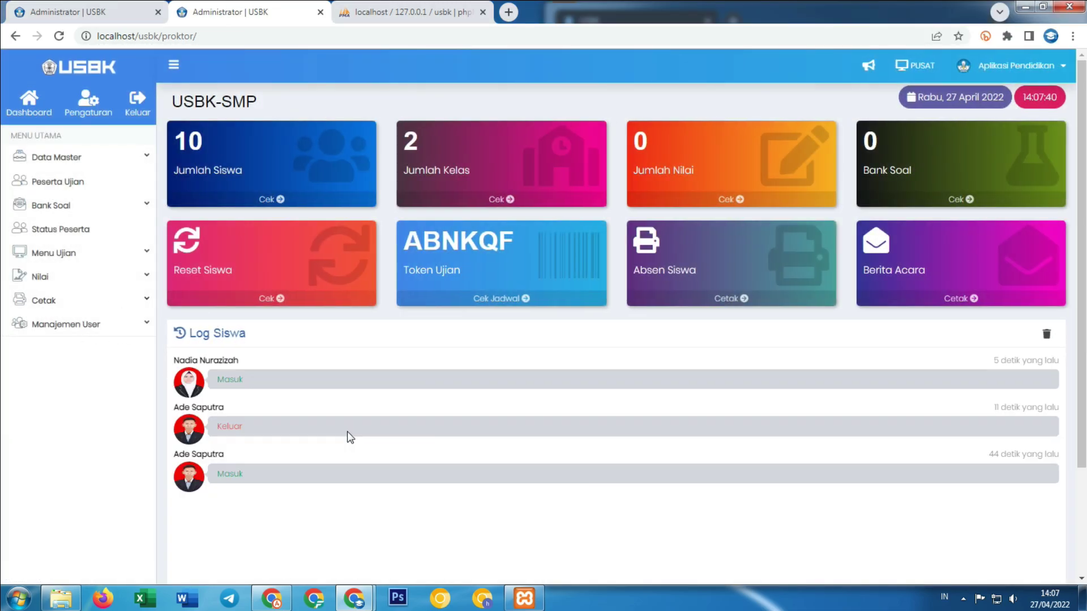
{"action": "scroll", "coordinate": [294, 430], "scroll_direction": "down", "scroll_amount": 3}
{"action": "left_click_drag", "start_coordinate": [171, 224], "coordinate": [233, 225]}
{"action": "left_click", "coordinate": [223, 243]}
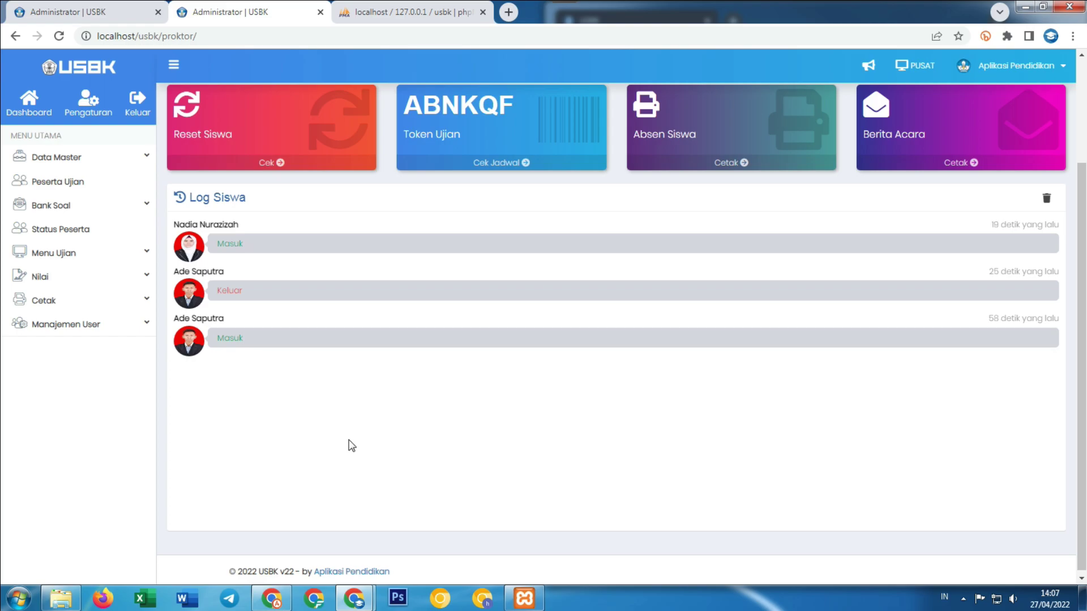
{"action": "scroll", "coordinate": [351, 424], "scroll_direction": "up", "scroll_amount": 3}
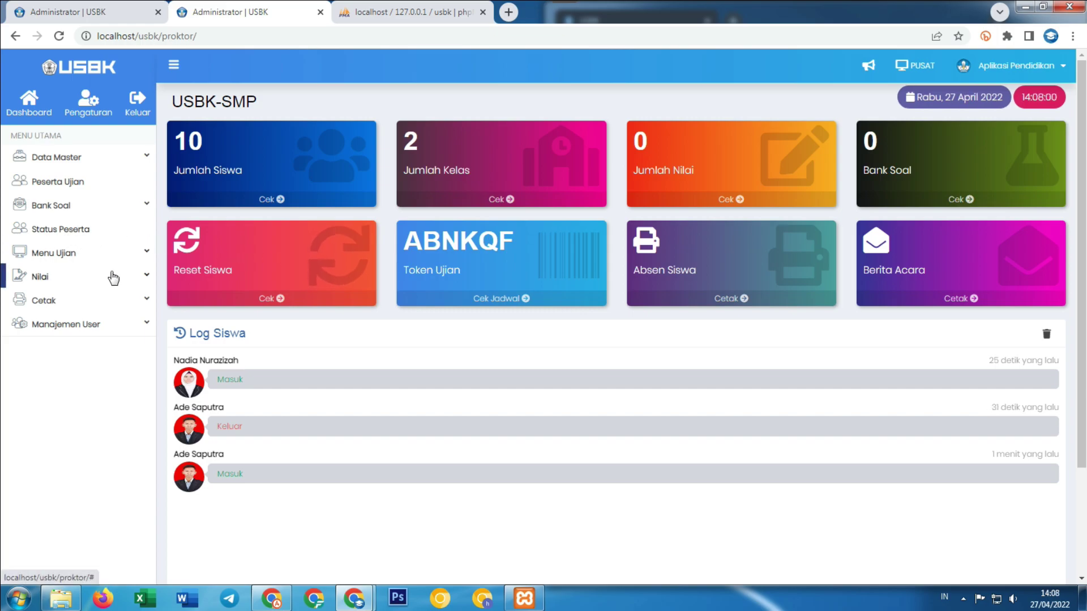
Check the Hasil Nilai and Status Peserta pages, then open the Cetak Kartu form.
{"action": "left_click", "coordinate": [129, 255]}
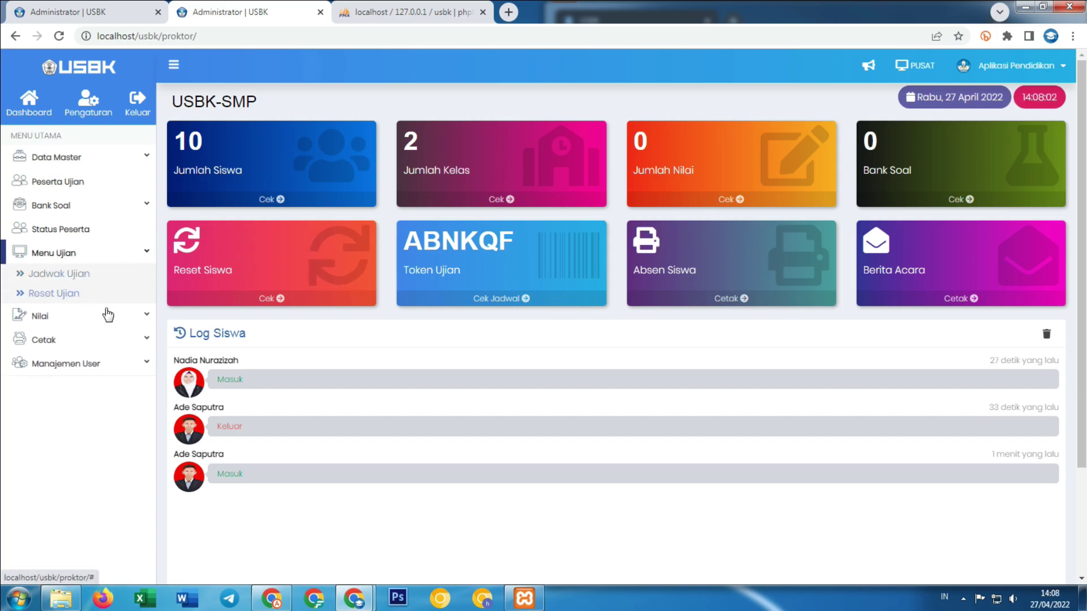
{"action": "left_click", "coordinate": [109, 320]}
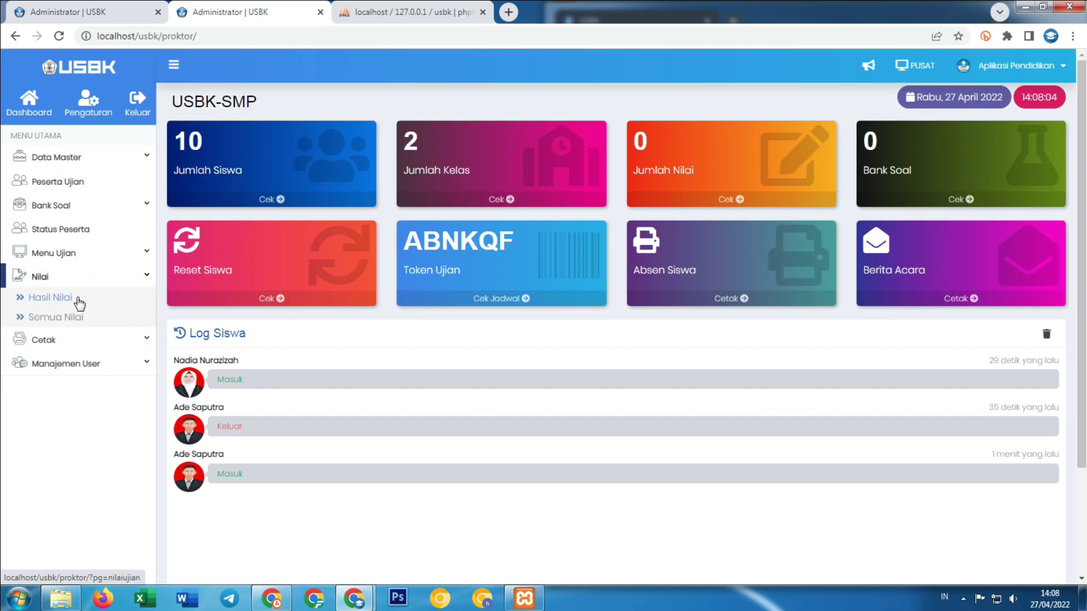
{"action": "left_click", "coordinate": [77, 299]}
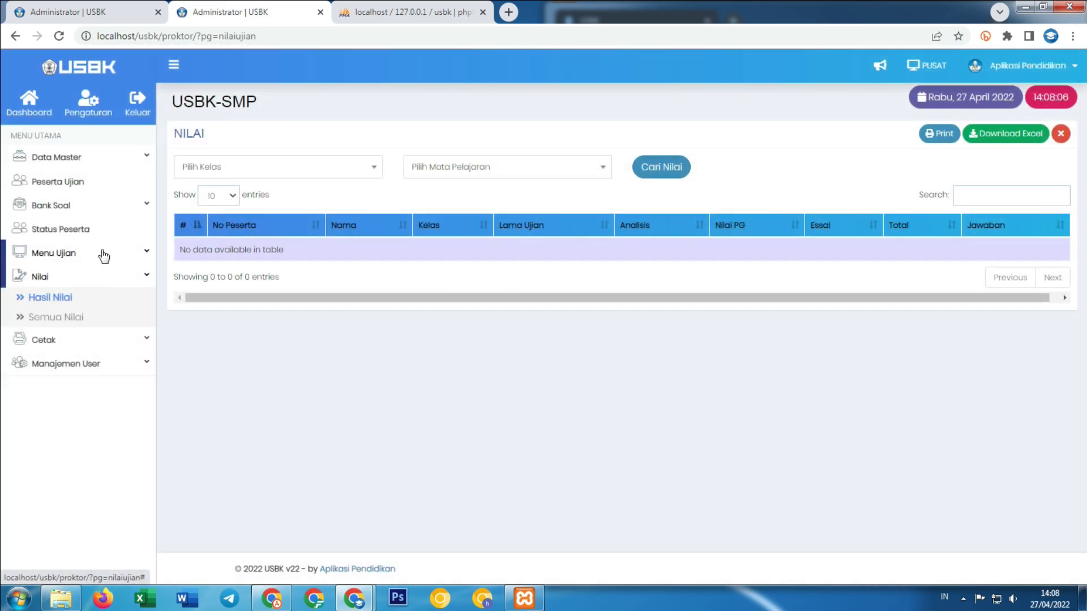
{"action": "left_click", "coordinate": [102, 231]}
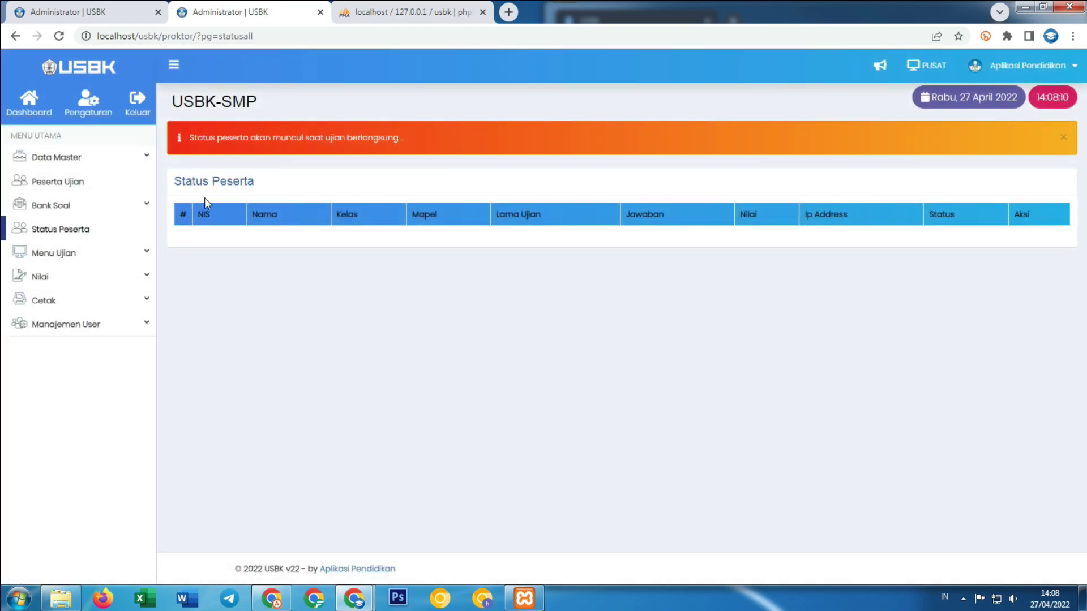
{"action": "left_click", "coordinate": [77, 301]}
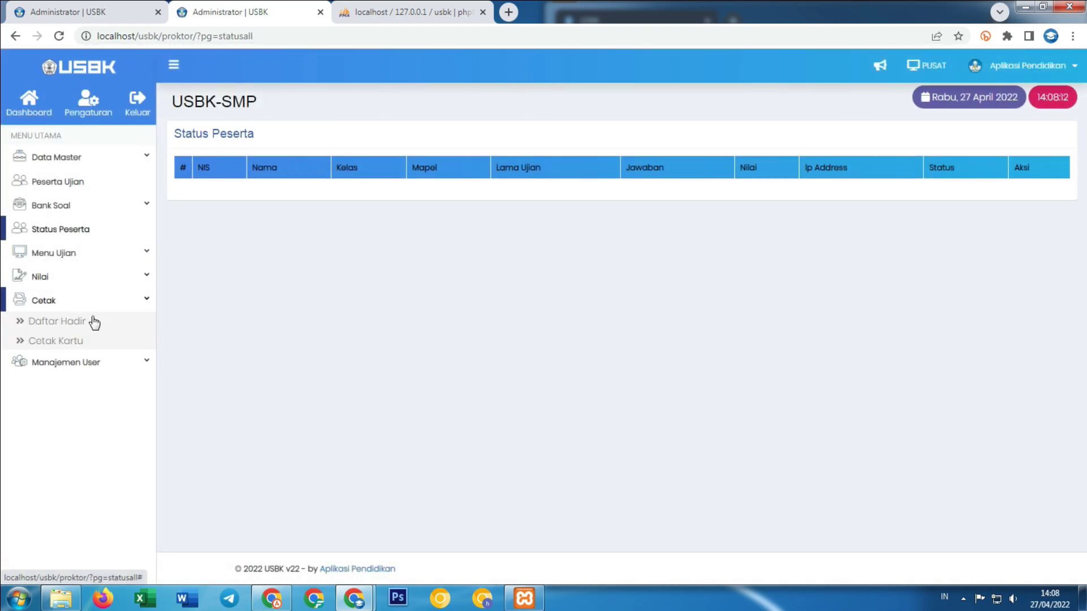
{"action": "left_click", "coordinate": [78, 341]}
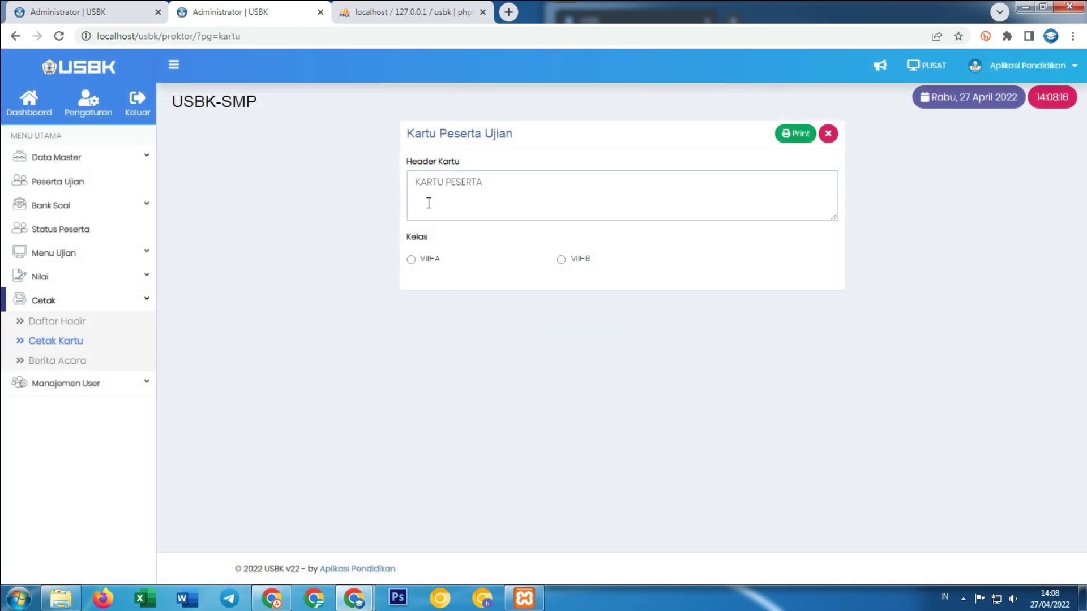
Preview the class VIII-A participant cards, then the VIII-B cards, cancelling each print.
{"action": "left_click", "coordinate": [413, 260]}
{"action": "left_click", "coordinate": [810, 140]}
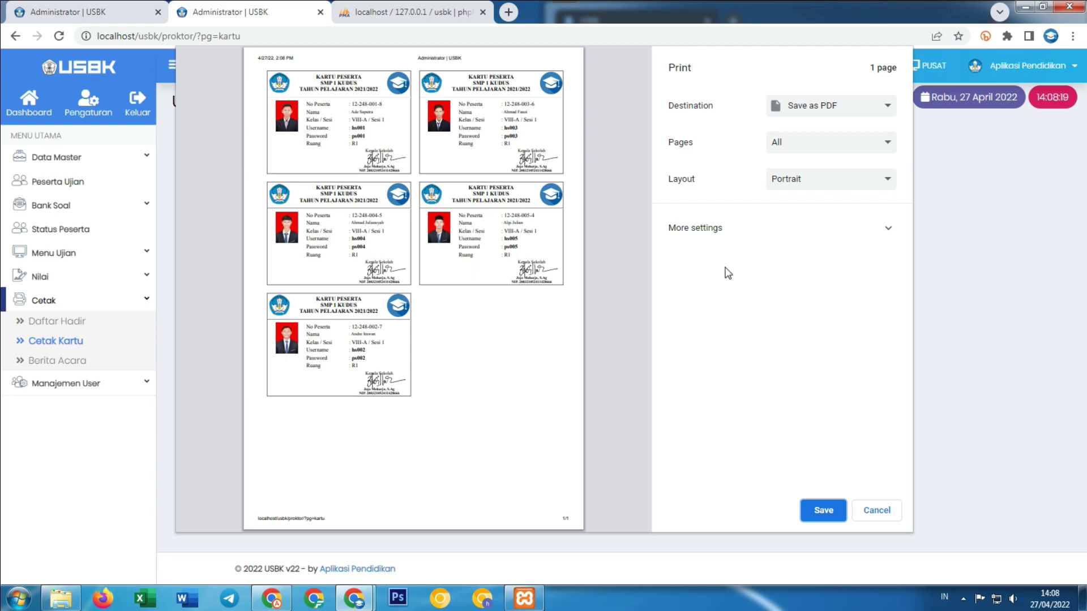
{"action": "left_click", "coordinate": [879, 510]}
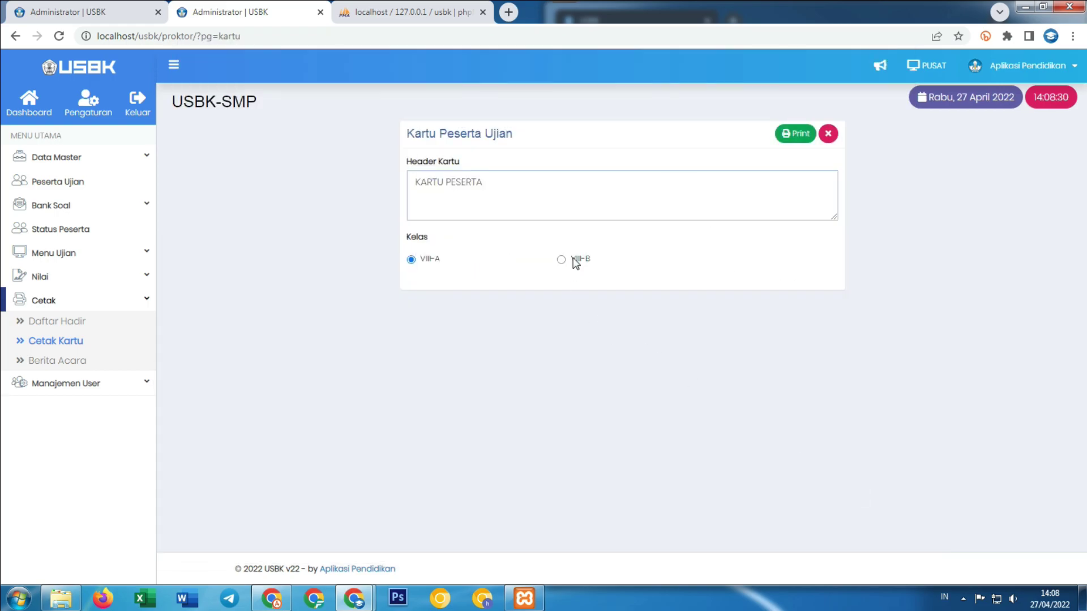
{"action": "left_click", "coordinate": [574, 260]}
{"action": "left_click", "coordinate": [799, 139]}
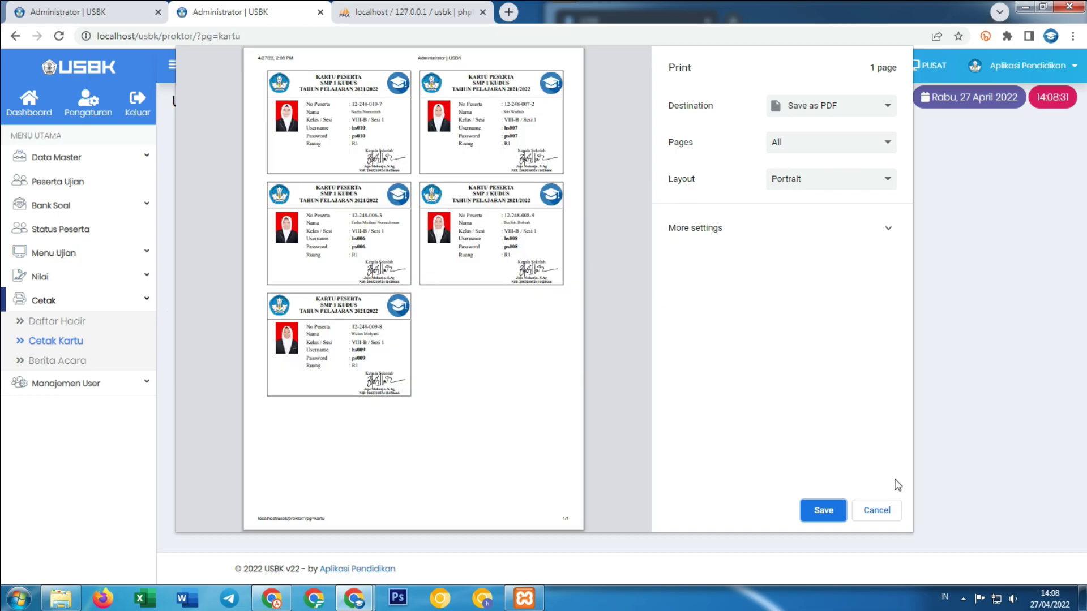
{"action": "left_click", "coordinate": [877, 511]}
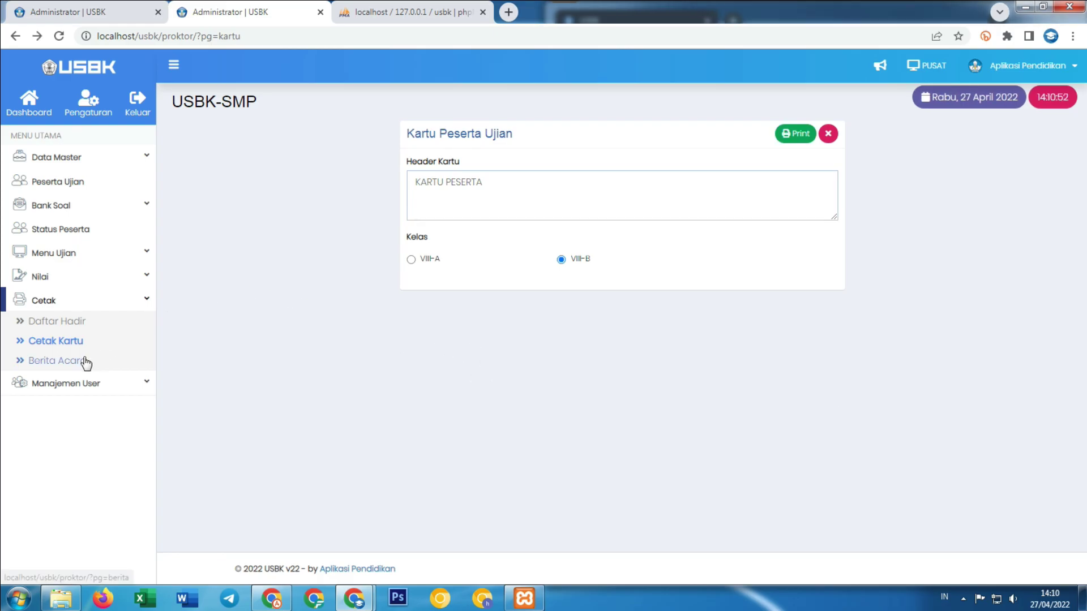
View the empty Berita Acara list and its new-report form without saving, then open Bank Soal's Daftar Soal.
{"action": "left_click", "coordinate": [84, 361]}
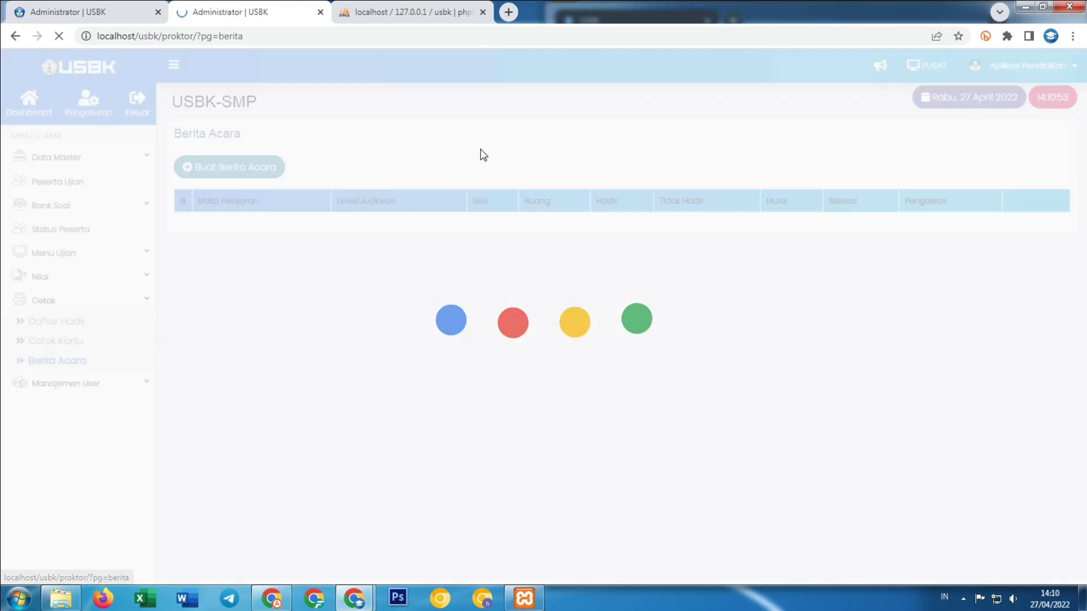
{"action": "left_click", "coordinate": [249, 169]}
{"action": "left_click", "coordinate": [425, 152]}
{"action": "left_click", "coordinate": [424, 175]}
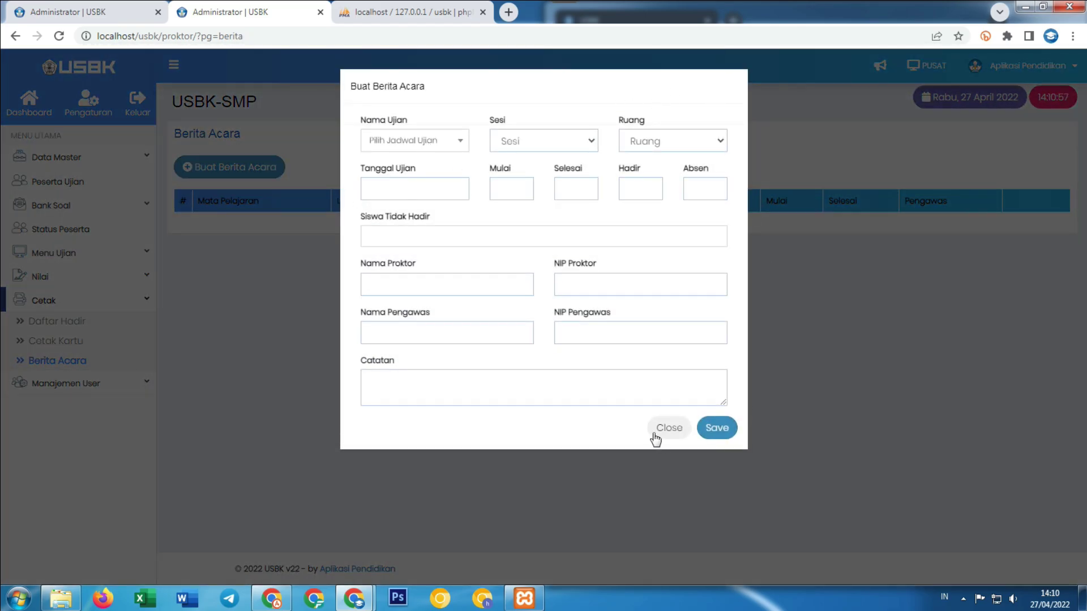
{"action": "left_click", "coordinate": [657, 435]}
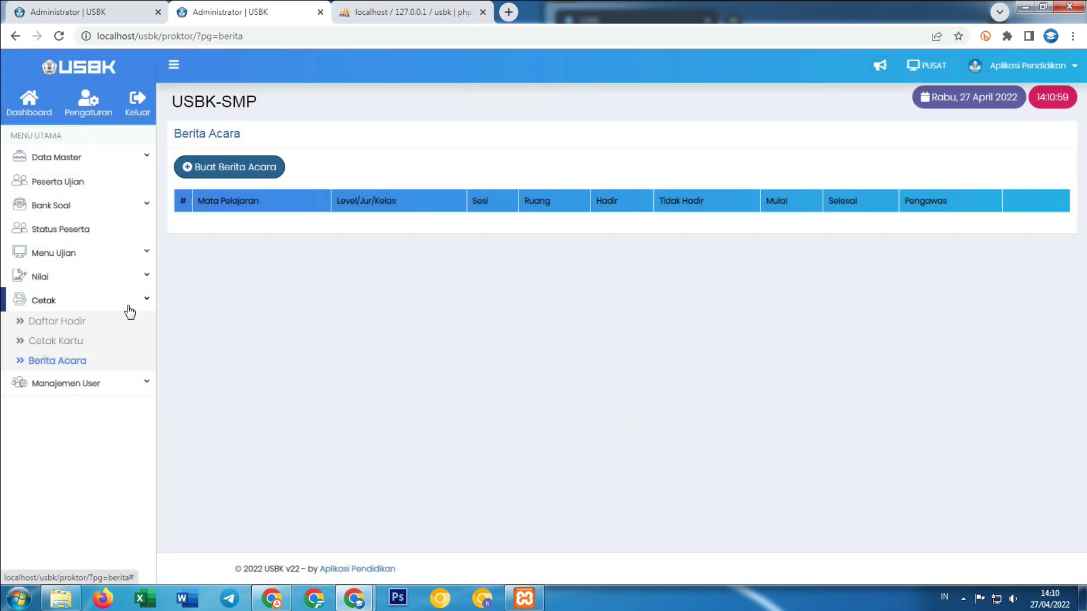
{"action": "left_click", "coordinate": [113, 208]}
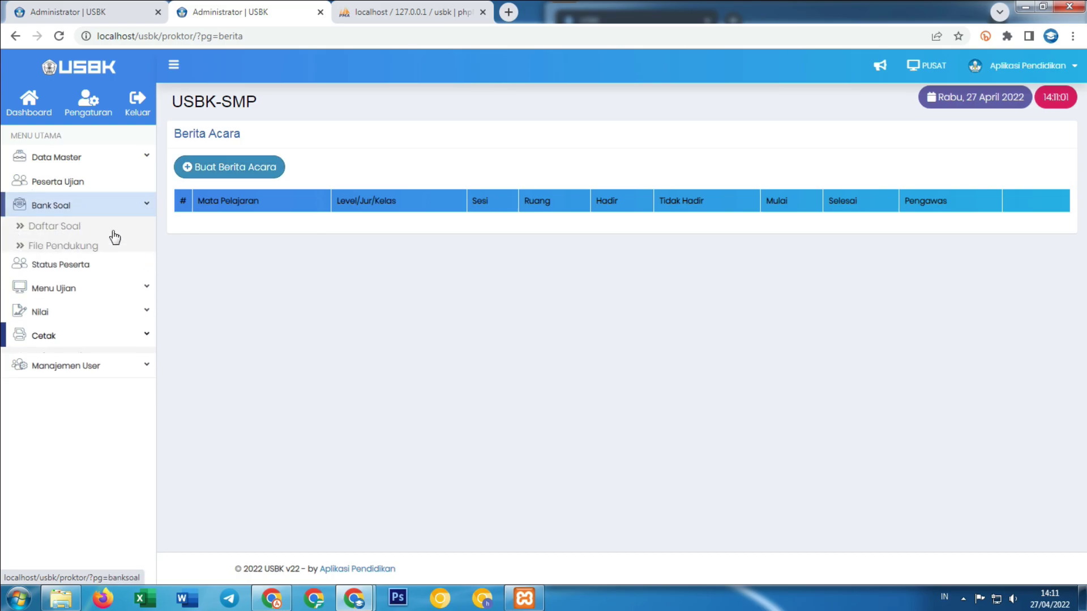
{"action": "left_click", "coordinate": [74, 232]}
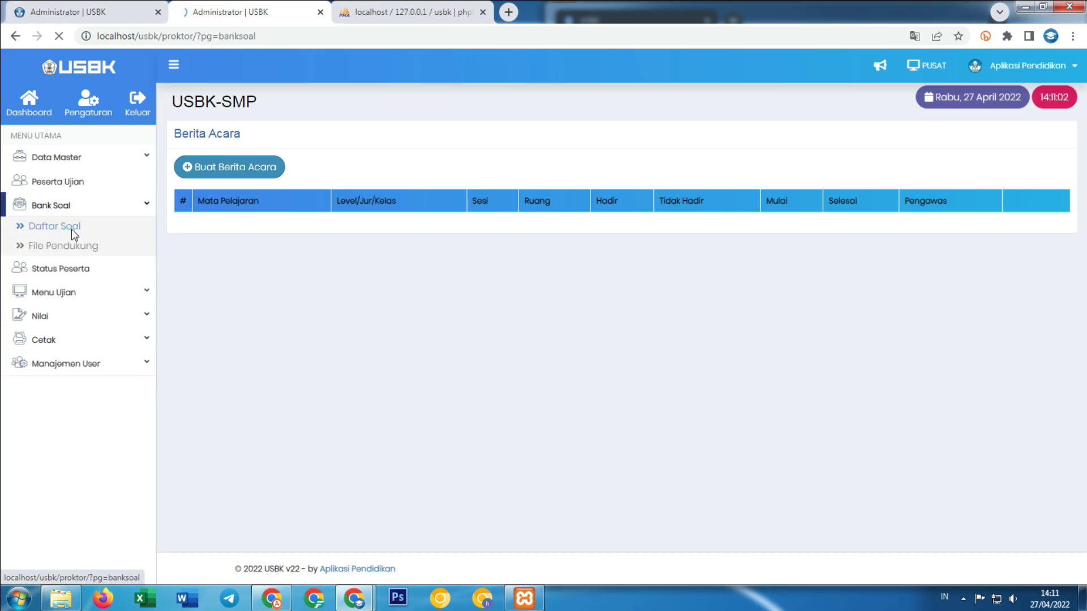
Delete the first page of supporting files in File Pendukung and reload the list.
{"action": "left_click", "coordinate": [72, 247]}
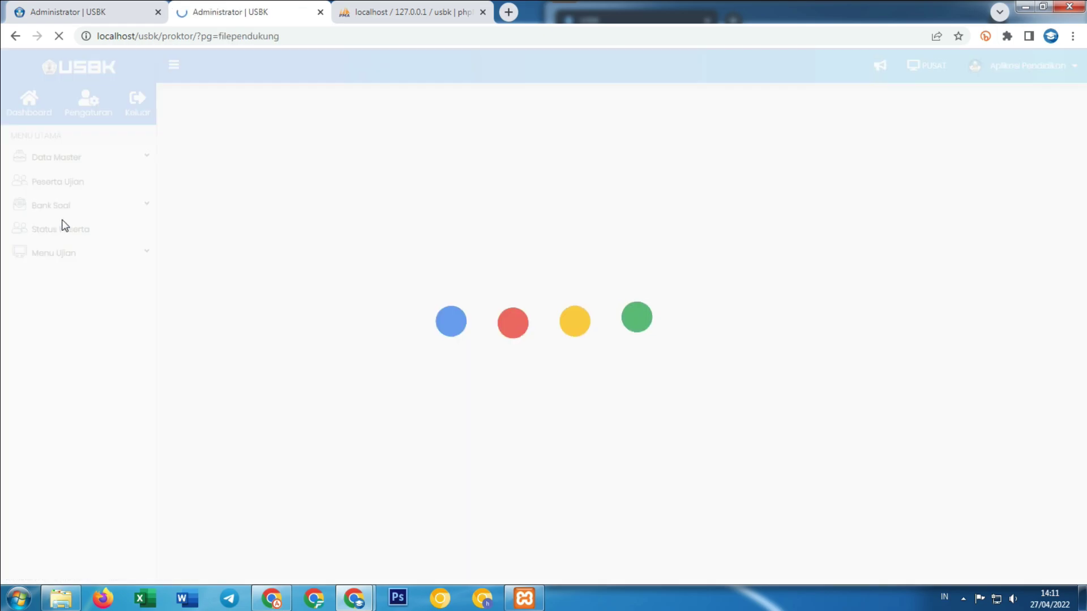
{"action": "left_click", "coordinate": [180, 197]}
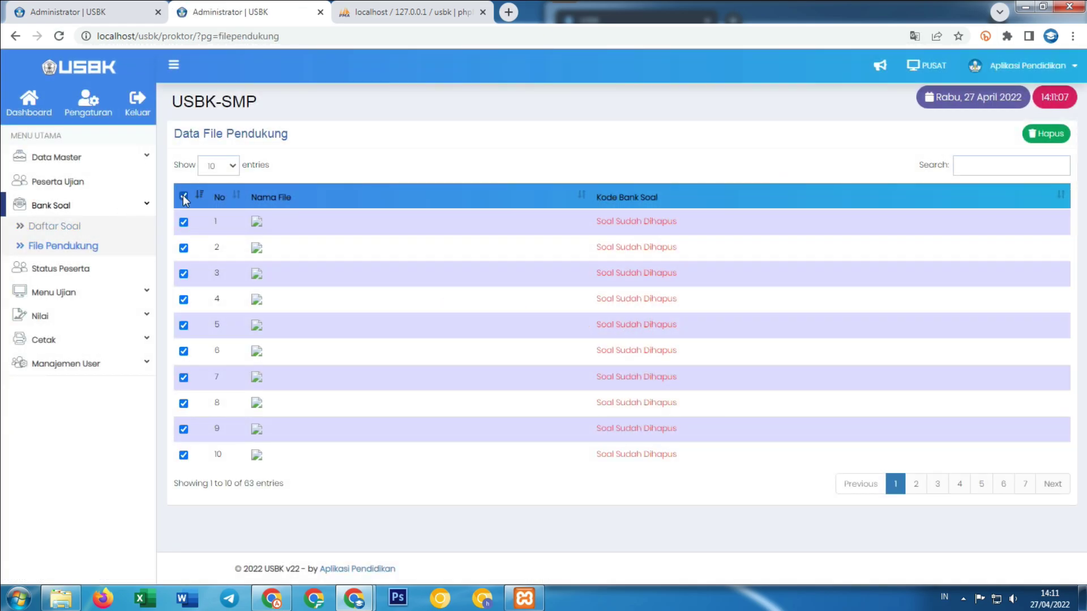
{"action": "left_click", "coordinate": [1059, 138]}
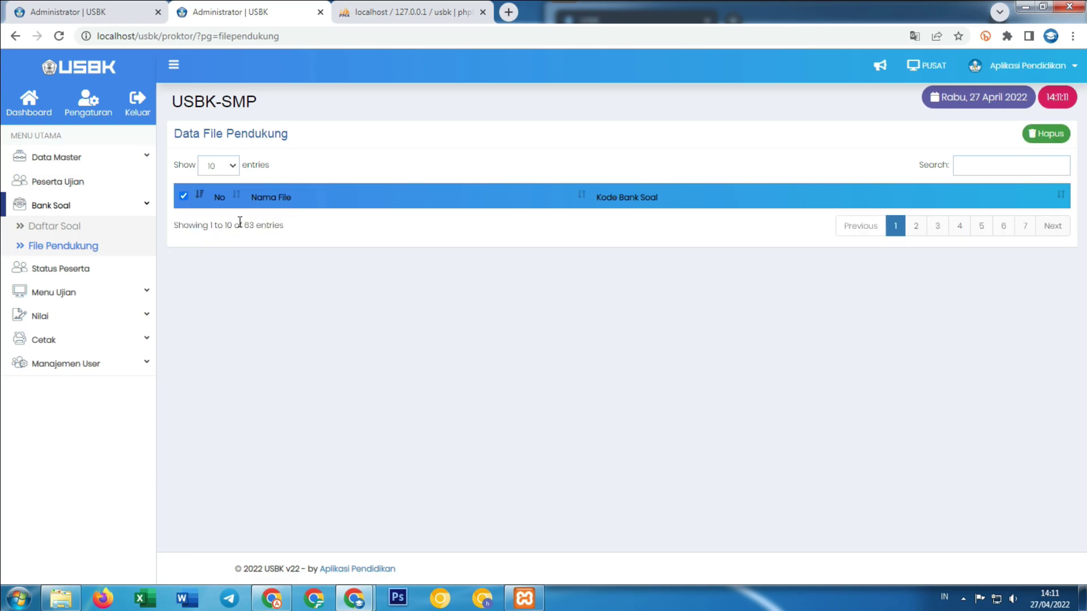
{"action": "left_click", "coordinate": [65, 34]}
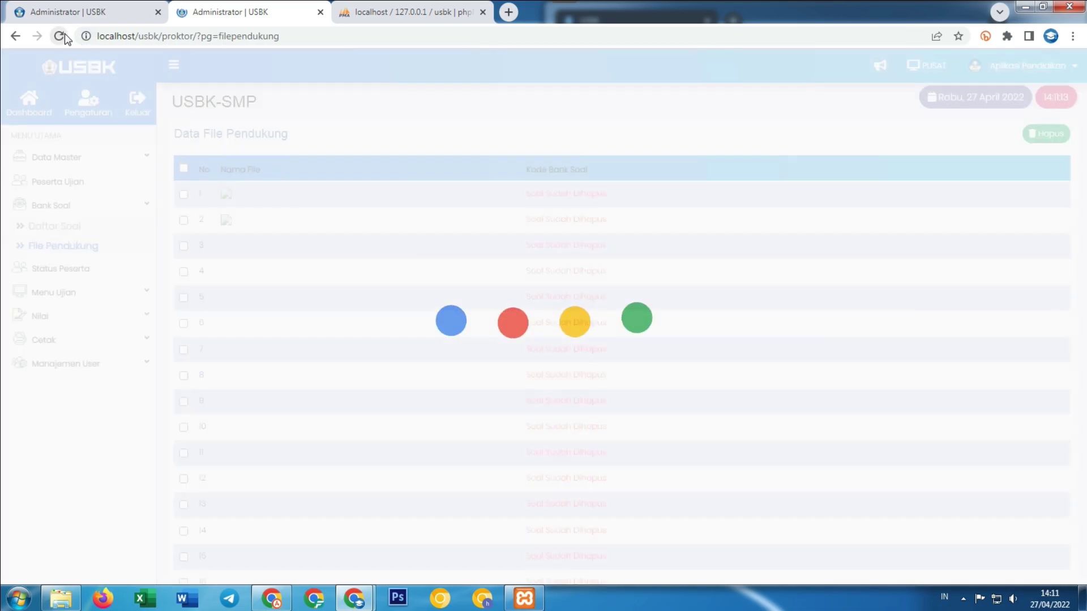
Show 100 entries, delete all 53 remaining supporting files, and open the empty Daftar Soal list.
{"action": "left_click", "coordinate": [183, 195]}
{"action": "left_click", "coordinate": [228, 165]}
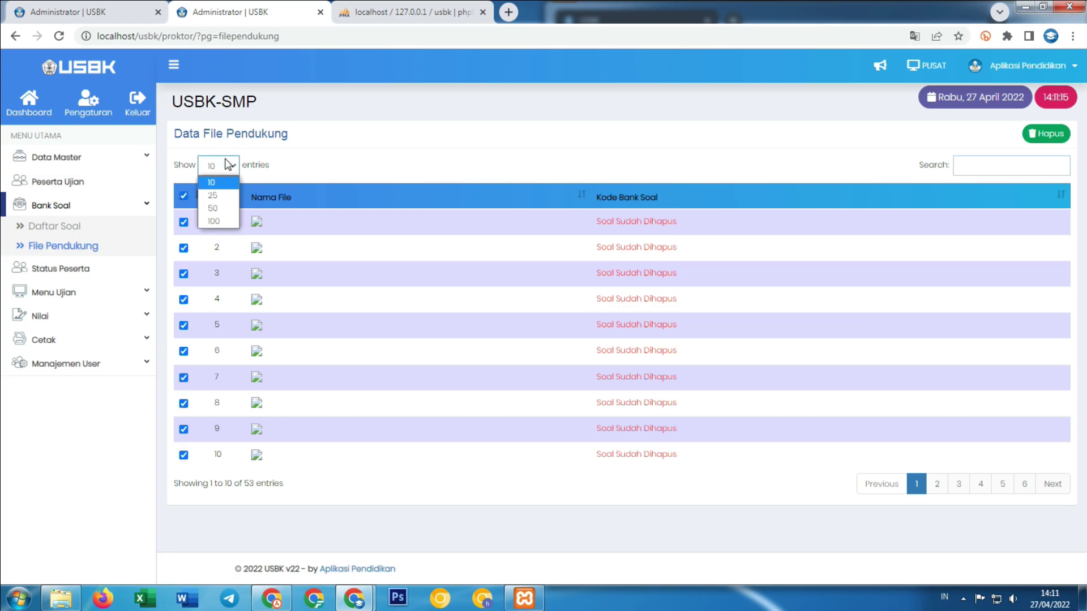
{"action": "left_click", "coordinate": [213, 221]}
{"action": "left_click", "coordinate": [182, 196]}
{"action": "left_click", "coordinate": [183, 197]}
{"action": "scroll", "coordinate": [623, 340], "scroll_direction": "down", "scroll_amount": 3}
{"action": "scroll", "coordinate": [623, 340], "scroll_direction": "up", "scroll_amount": 3}
{"action": "left_click", "coordinate": [1036, 136]}
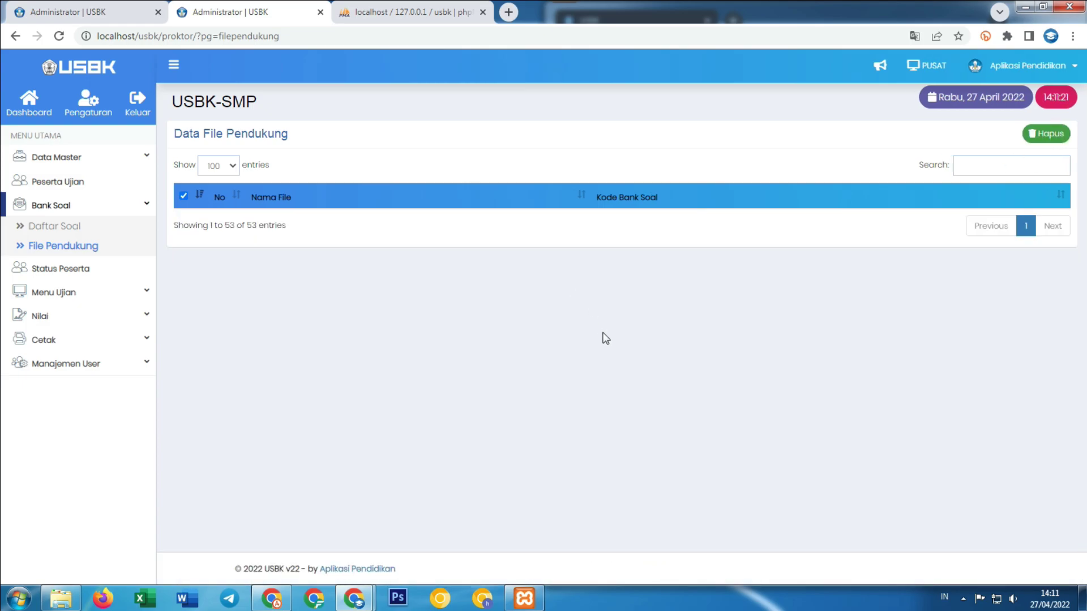
{"action": "left_click", "coordinate": [59, 36]}
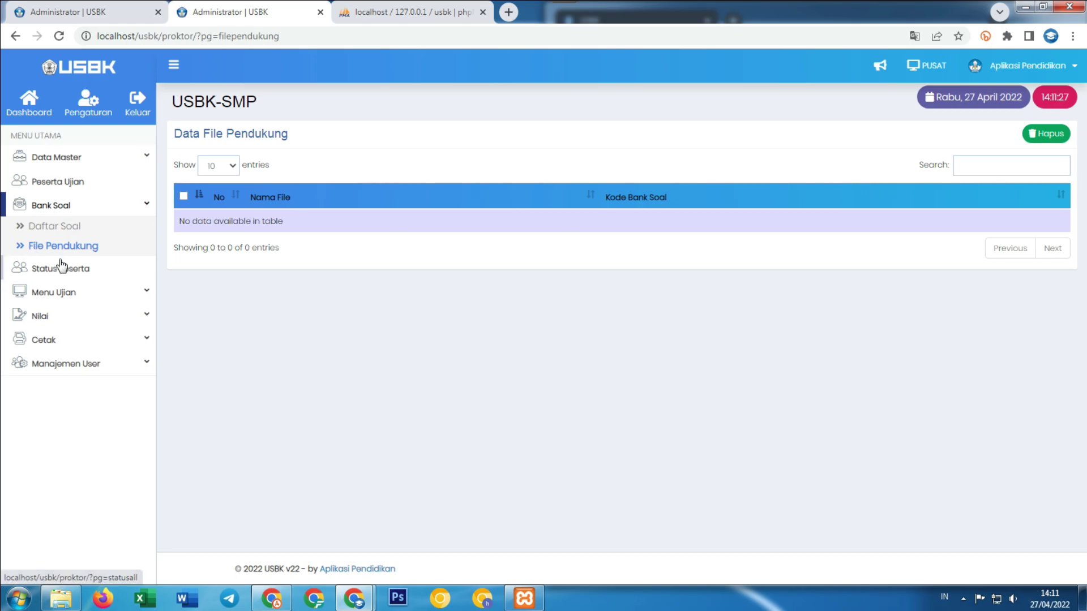
{"action": "left_click", "coordinate": [51, 226]}
Start a new question bank coded BINDO for Bahasa Indonesia, level VIII, classes VIII-A and VIII-B.
{"action": "left_click", "coordinate": [991, 138]}
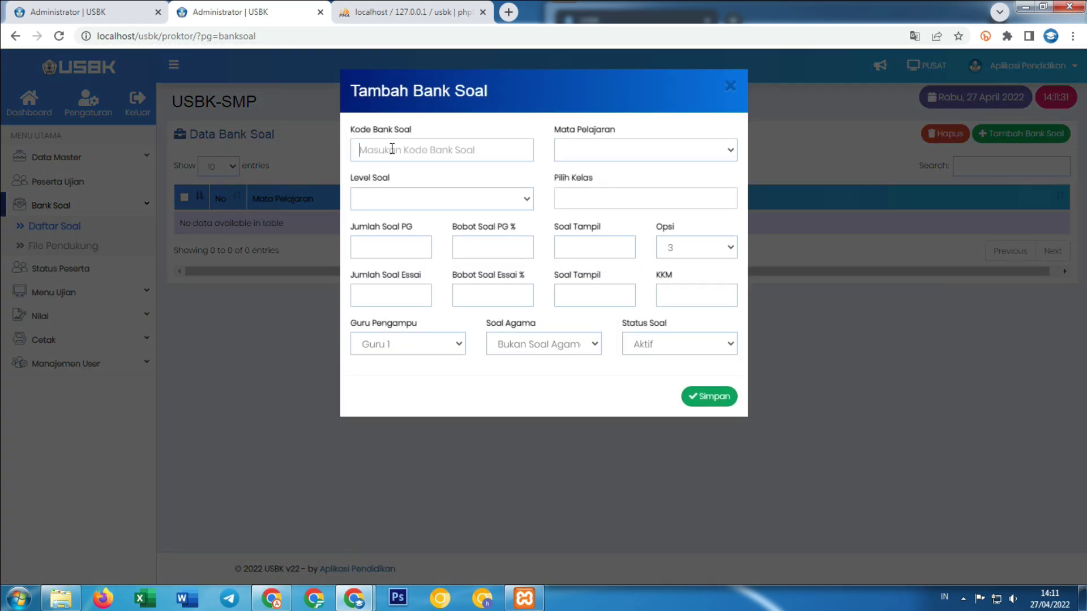
{"action": "left_click", "coordinate": [404, 151]}
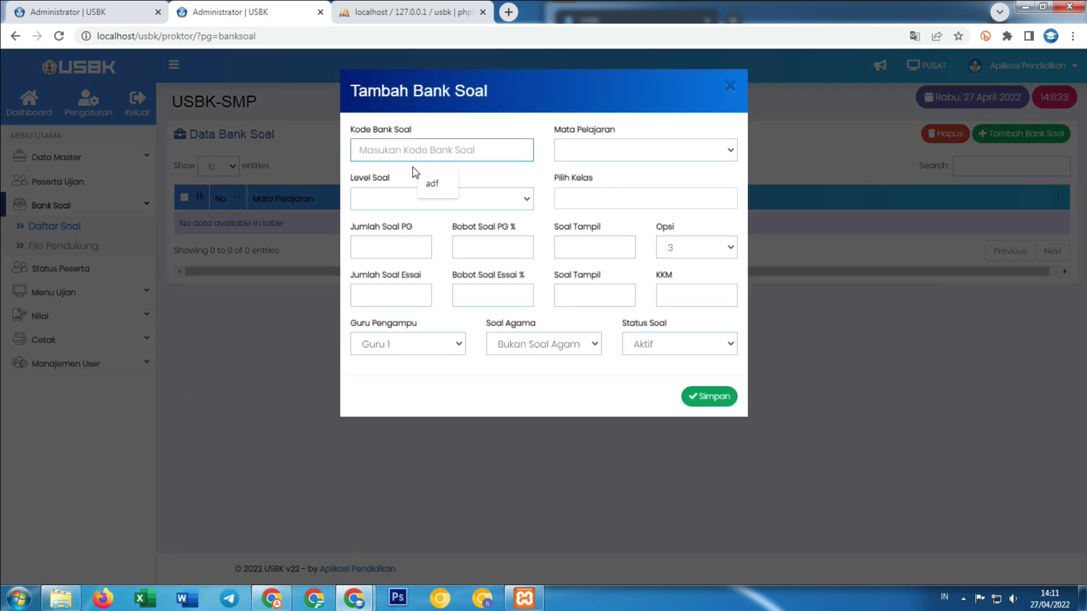
{"action": "type", "text": "BINDO"}
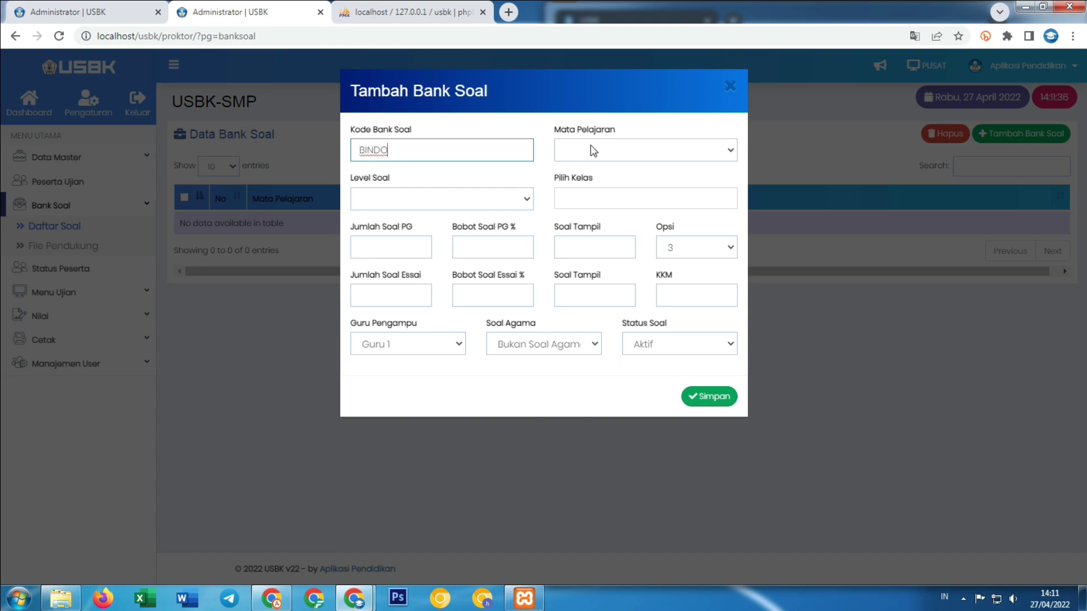
{"action": "left_click", "coordinate": [590, 146]}
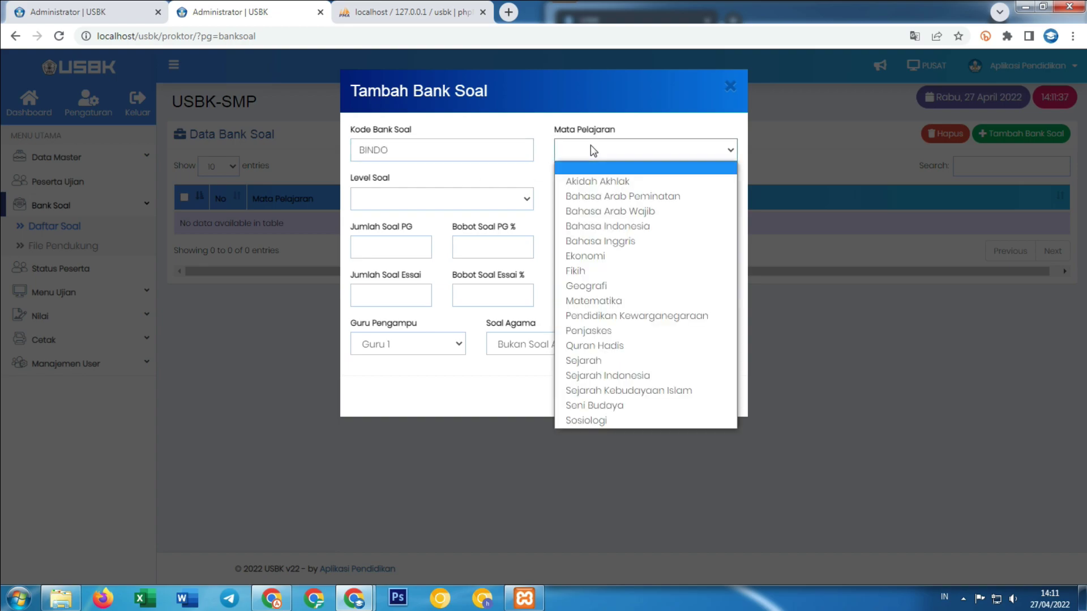
{"action": "left_click", "coordinate": [608, 226]}
{"action": "left_click", "coordinate": [426, 203]}
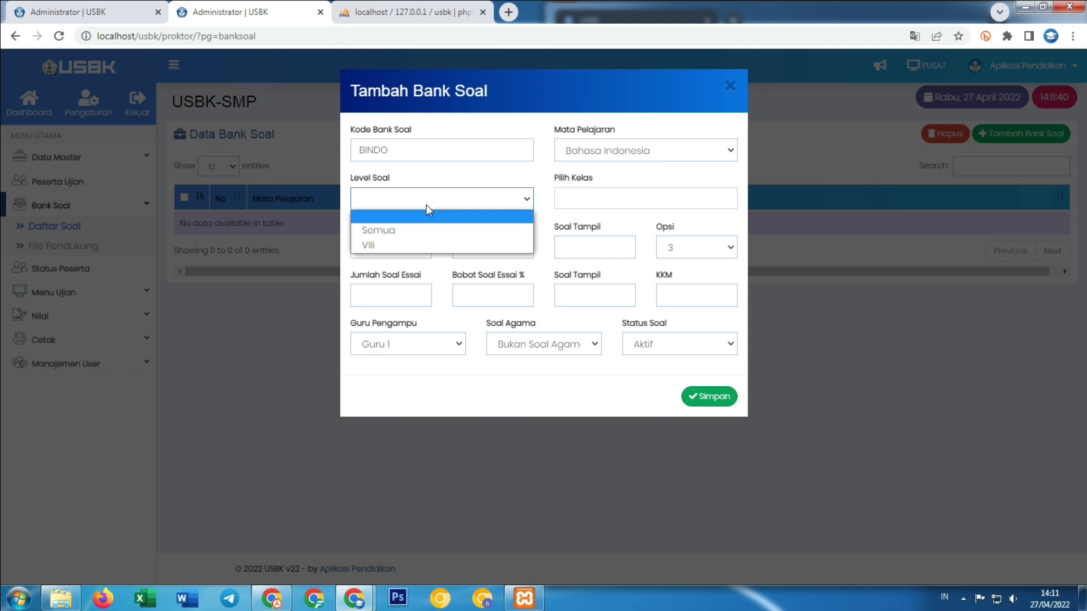
{"action": "left_click", "coordinate": [415, 244]}
{"action": "left_click", "coordinate": [627, 197]}
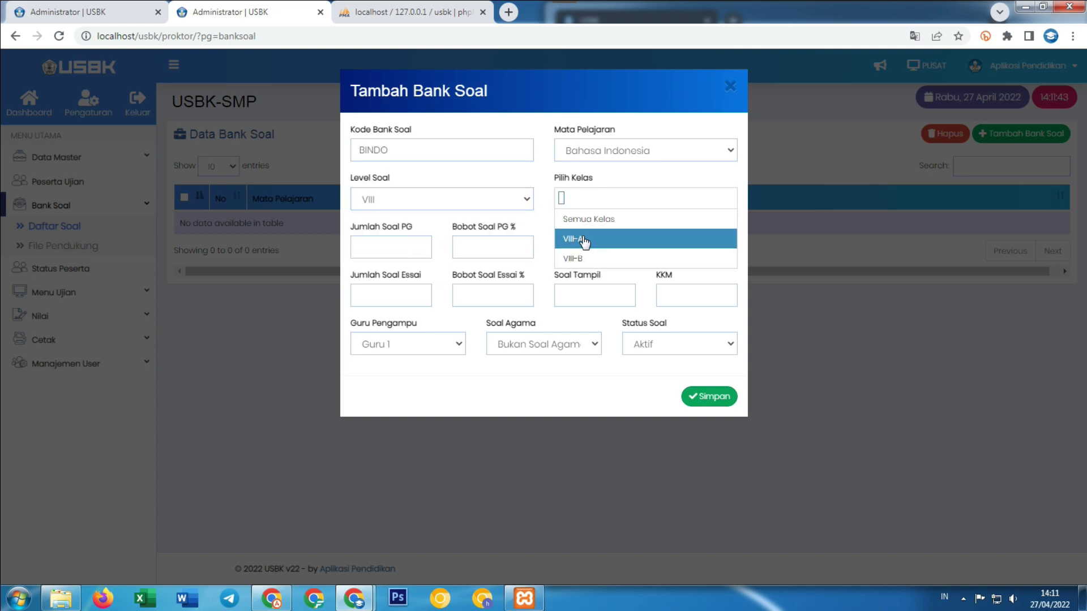
{"action": "left_click", "coordinate": [585, 241]}
{"action": "left_click", "coordinate": [634, 197]}
{"action": "left_click", "coordinate": [601, 260]}
Set 30 multiple-choice questions weighted 80% with 4 answer options each.
{"action": "left_click", "coordinate": [375, 242]}
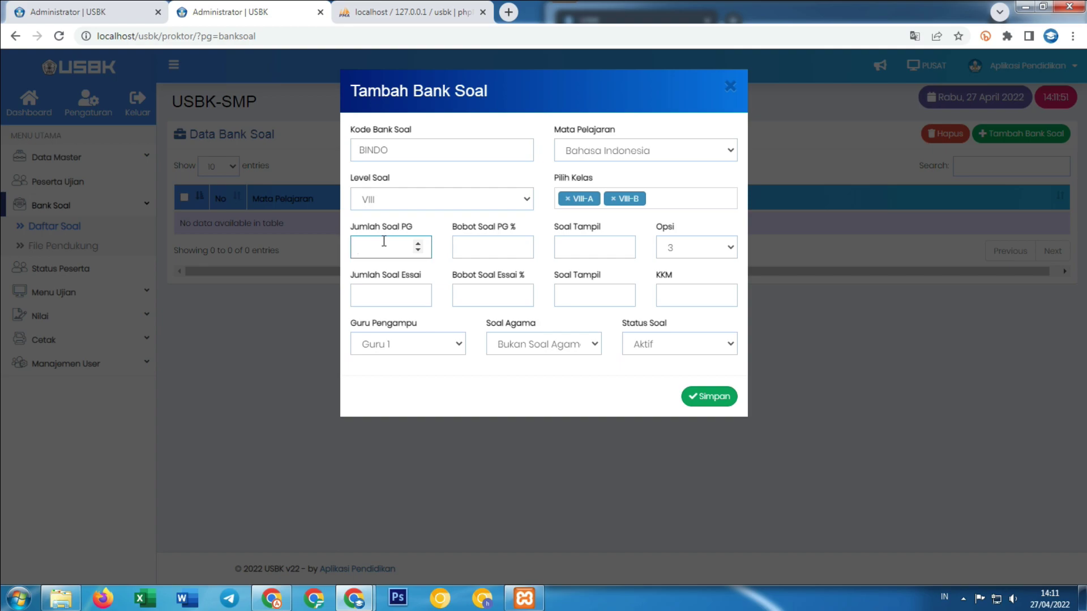
{"action": "type", "text": "30"}
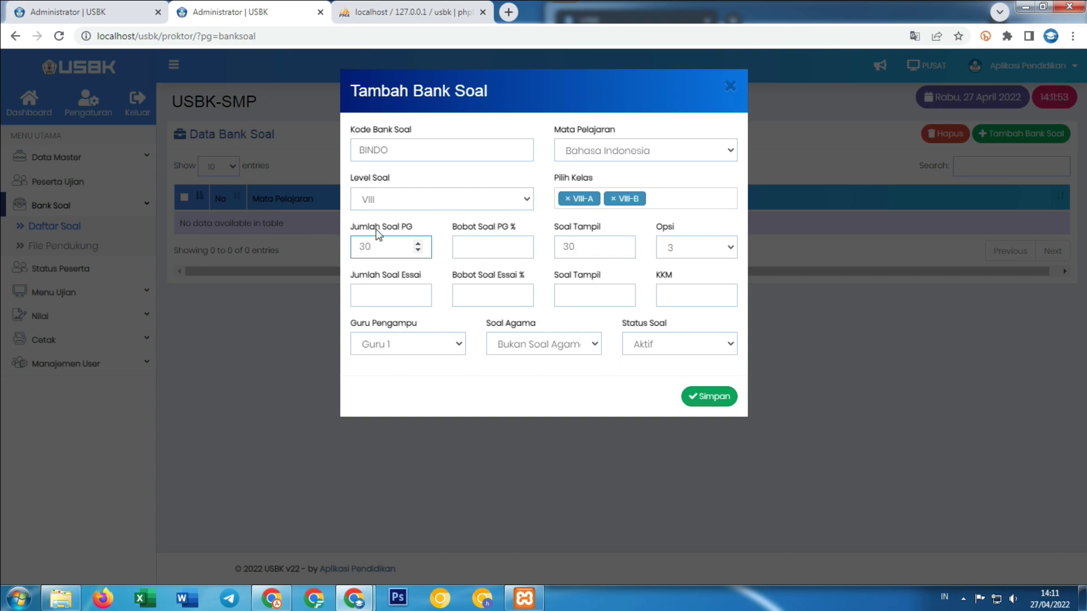
{"action": "left_click", "coordinate": [486, 245]}
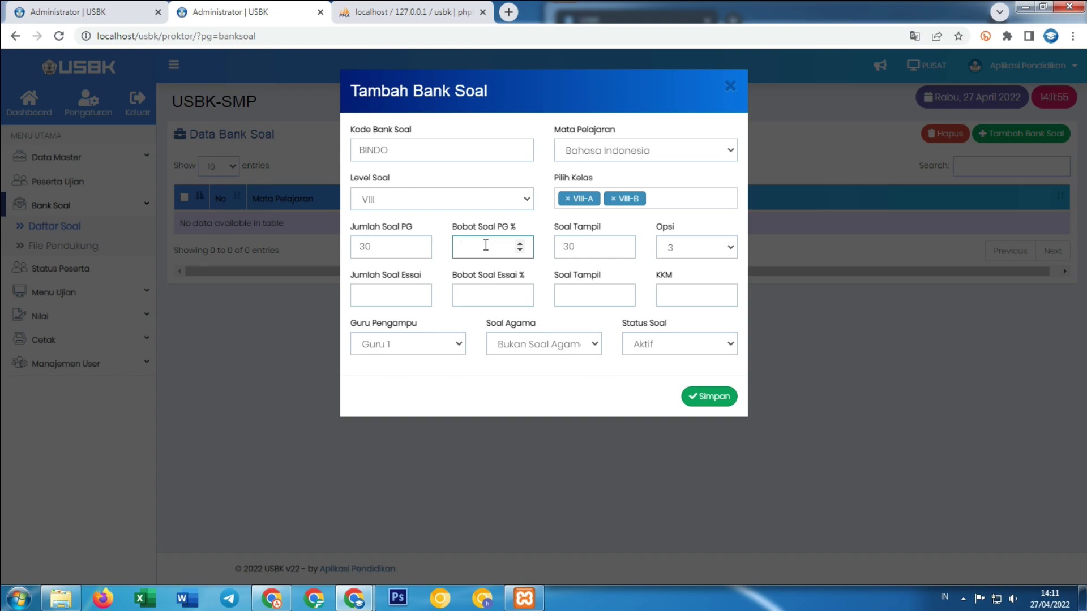
{"action": "double_click", "coordinate": [490, 245]}
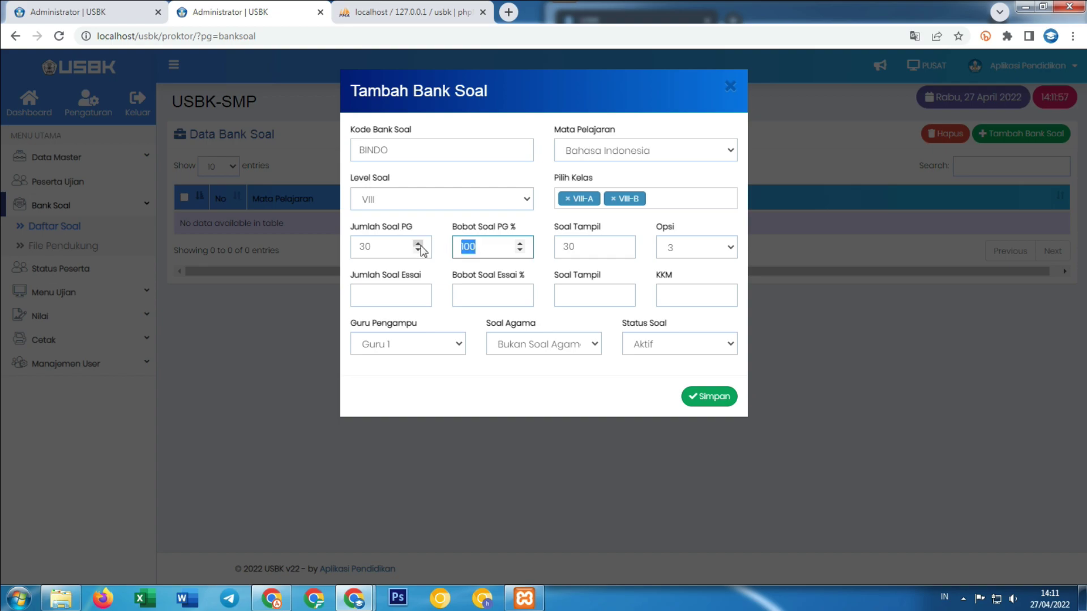
{"action": "type", "text": "80"}
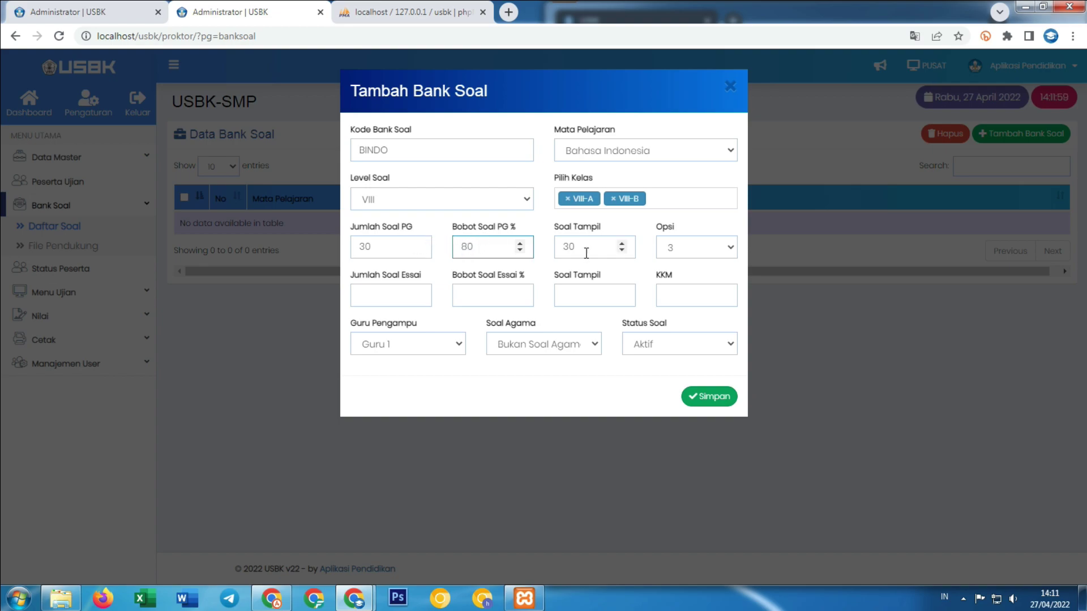
{"action": "left_click", "coordinate": [671, 247]}
{"action": "left_click", "coordinate": [675, 275]}
Set 10 essay questions weighted 20% and a KKM passing score of 71.
{"action": "left_click", "coordinate": [384, 290]}
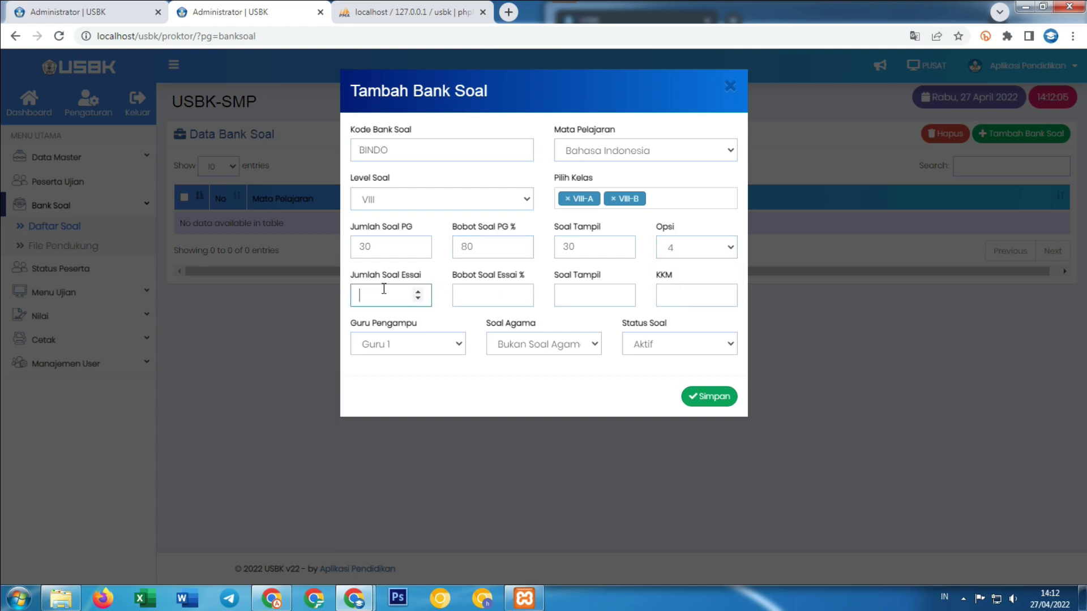
{"action": "type", "text": "5"}
{"action": "left_click", "coordinate": [469, 295]}
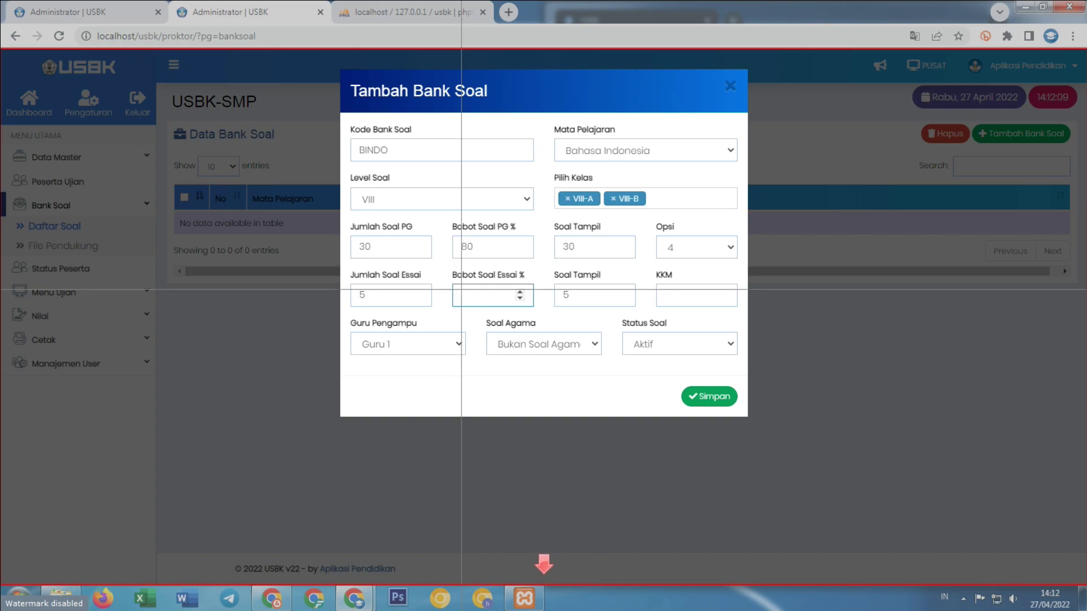
{"action": "right_click", "coordinate": [464, 294]}
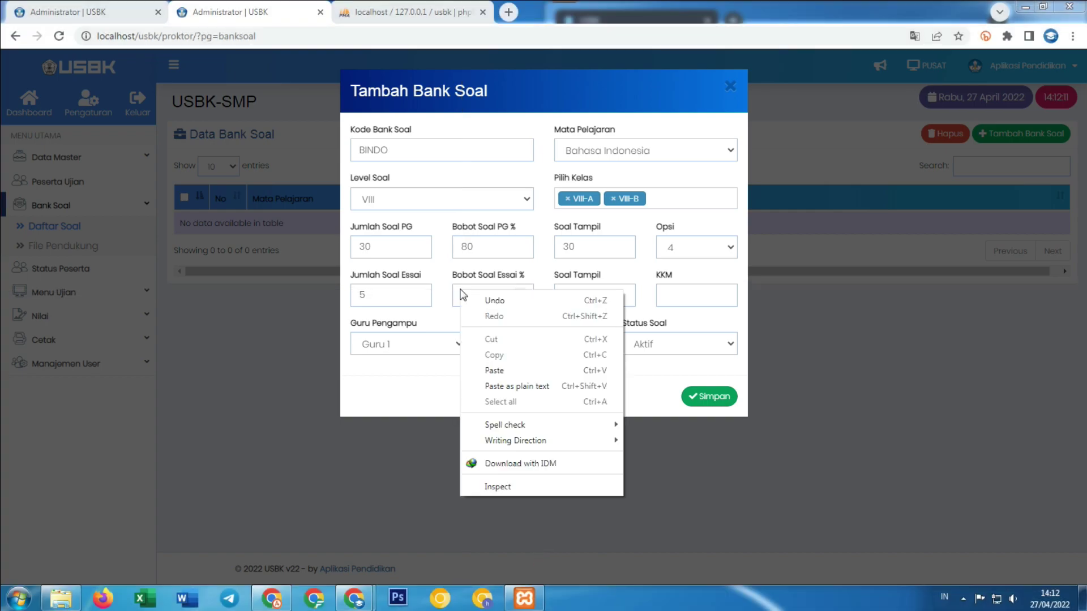
{"action": "left_click", "coordinate": [709, 274]}
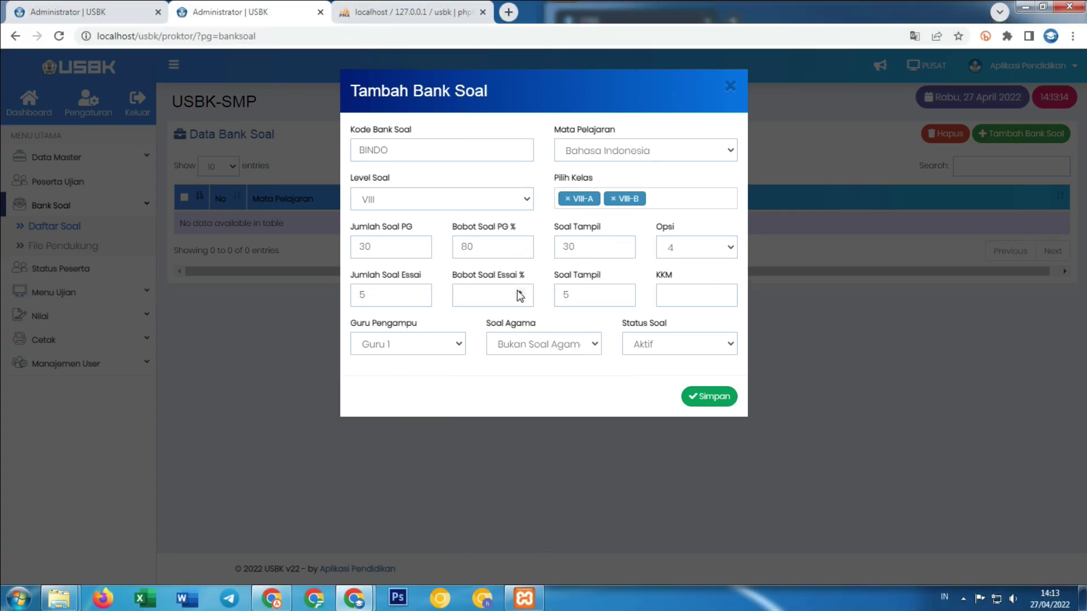
{"action": "key", "text": "shift+Tab"}
{"action": "type", "text": "10"}
{"action": "left_click", "coordinate": [478, 292]}
{"action": "type", "text": "20"}
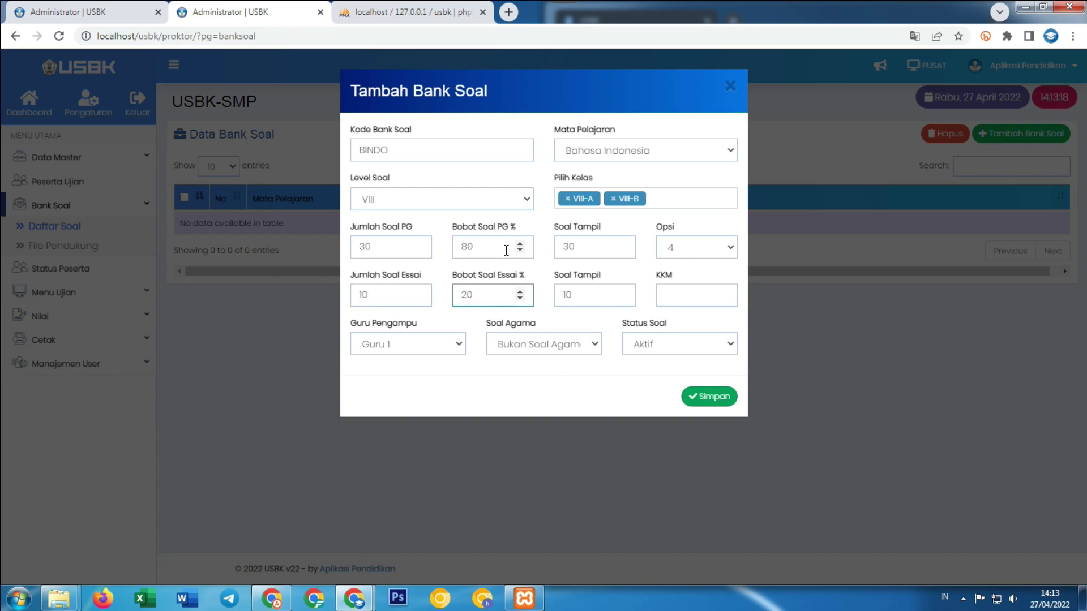
{"action": "left_click", "coordinate": [665, 292]}
{"action": "type", "text": "7"}
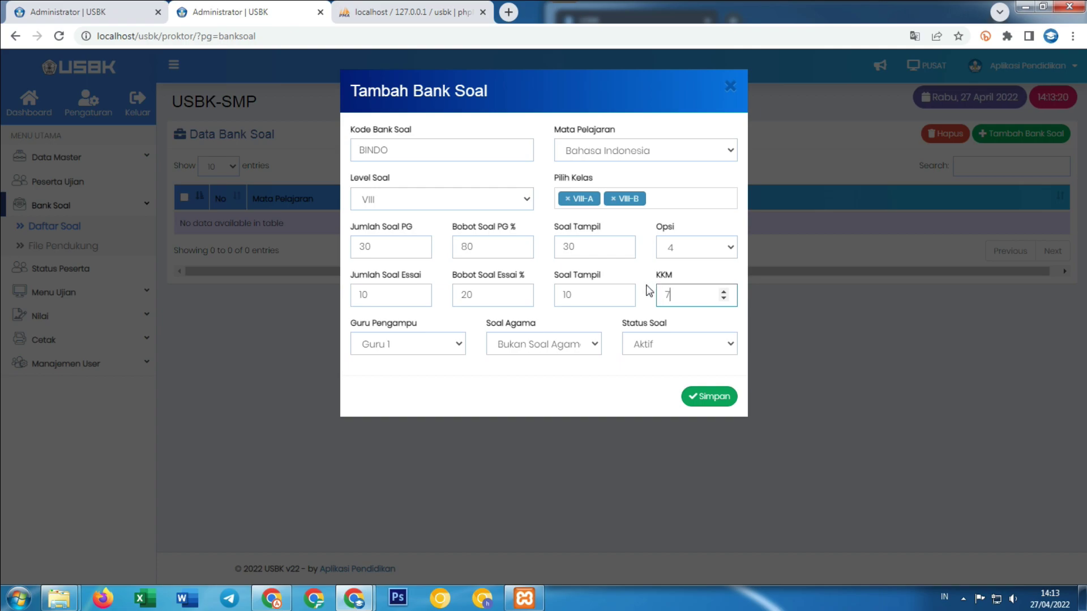
{"action": "type", "text": "1"}
Keep Guru 1 as teacher and status Aktif, then save the BINDO bank.
{"action": "left_click", "coordinate": [418, 344]}
{"action": "left_click", "coordinate": [415, 345]}
{"action": "left_click", "coordinate": [678, 343]}
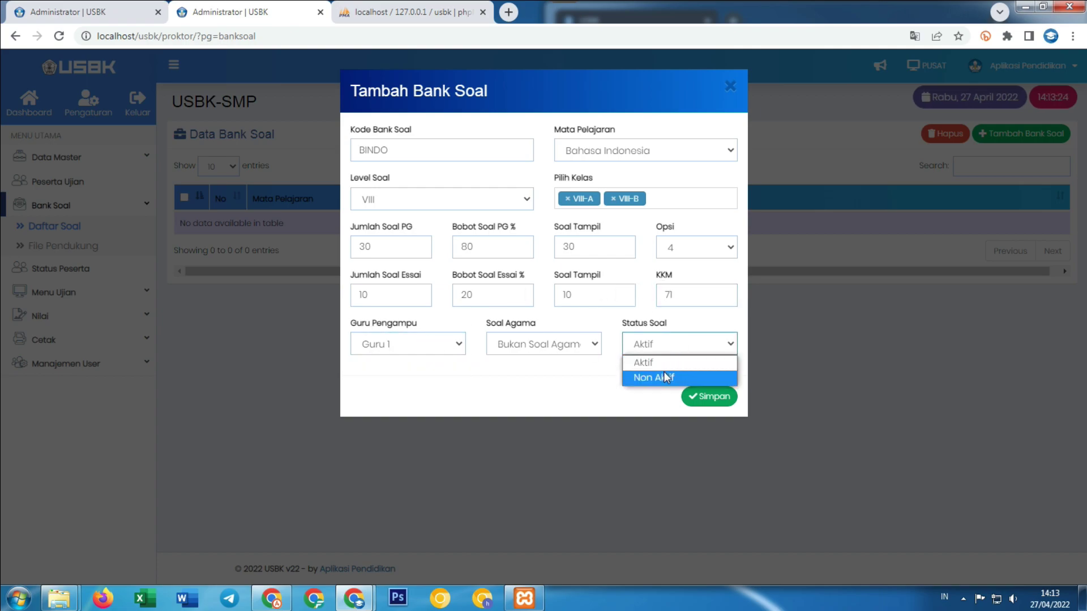
{"action": "left_click", "coordinate": [662, 362]}
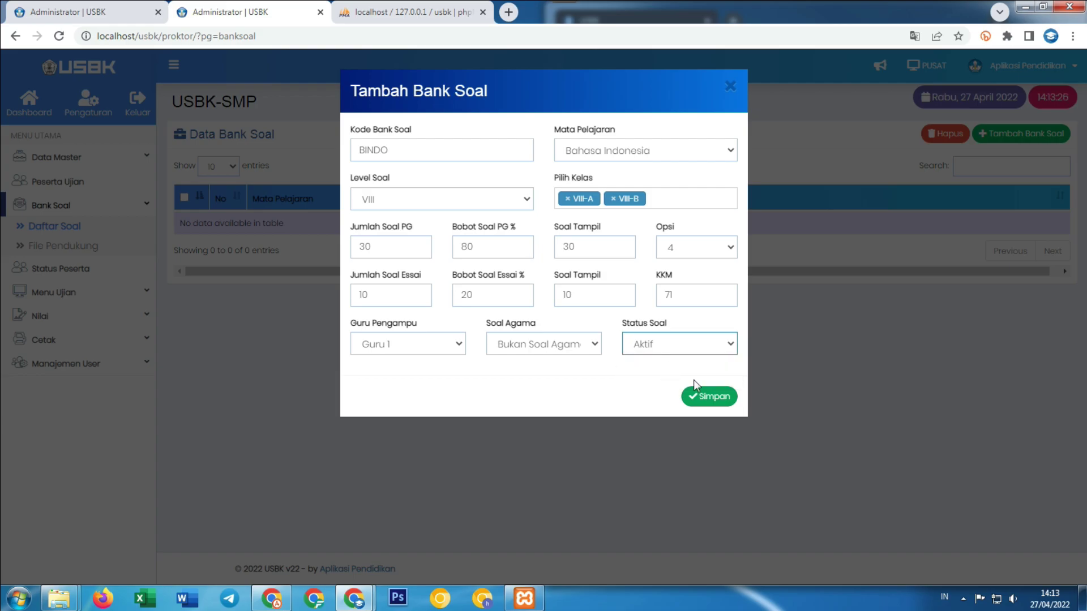
{"action": "left_click", "coordinate": [711, 397]}
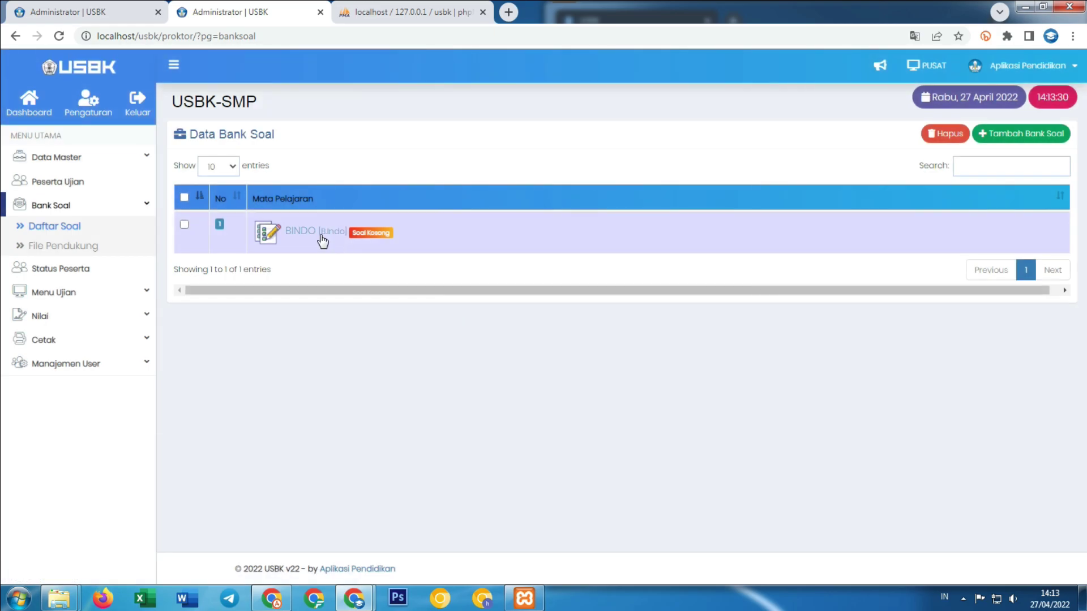
Open the BINDO question import page and review its Excel and Ms Word import sections.
{"action": "left_click", "coordinate": [323, 242]}
{"action": "left_click", "coordinate": [359, 356]}
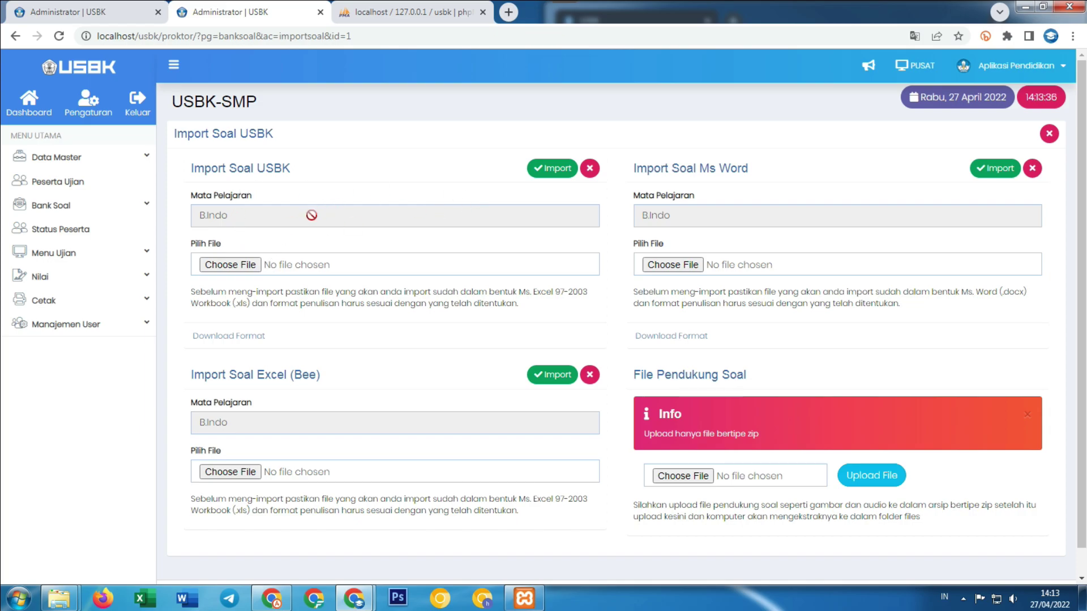
{"action": "left_click_drag", "start_coordinate": [191, 168], "coordinate": [282, 168]}
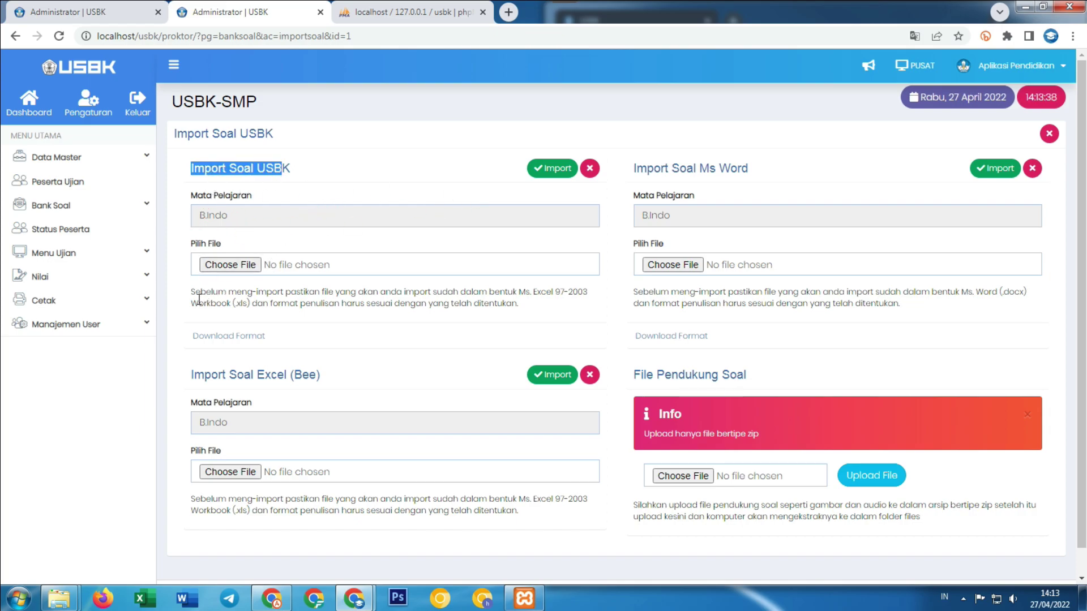
{"action": "left_click_drag", "start_coordinate": [191, 304], "coordinate": [219, 306]}
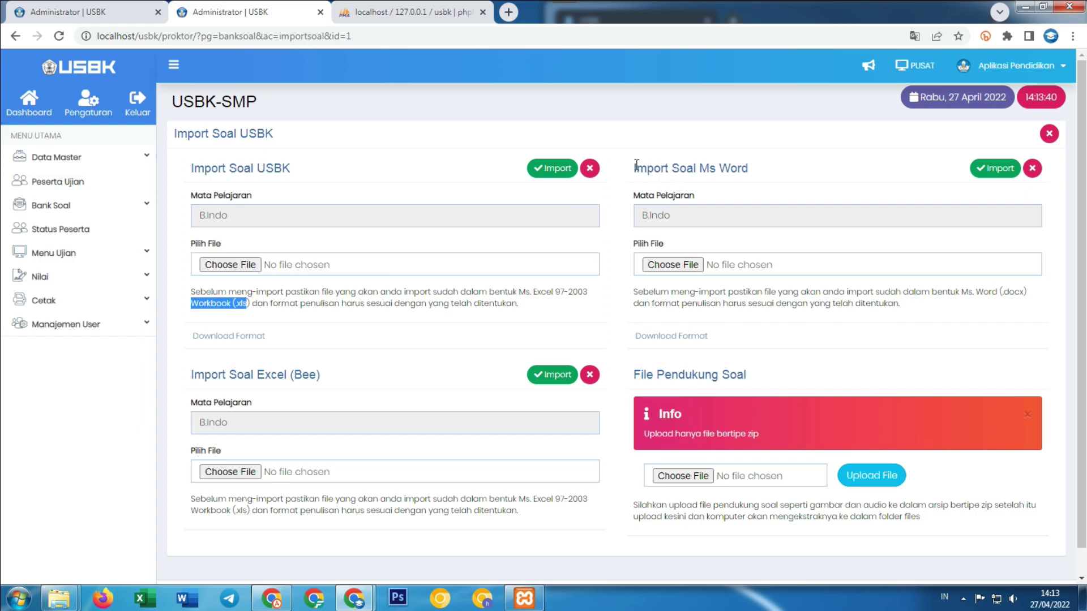
{"action": "left_click_drag", "start_coordinate": [638, 165], "coordinate": [725, 168]}
{"action": "left_click", "coordinate": [995, 168]}
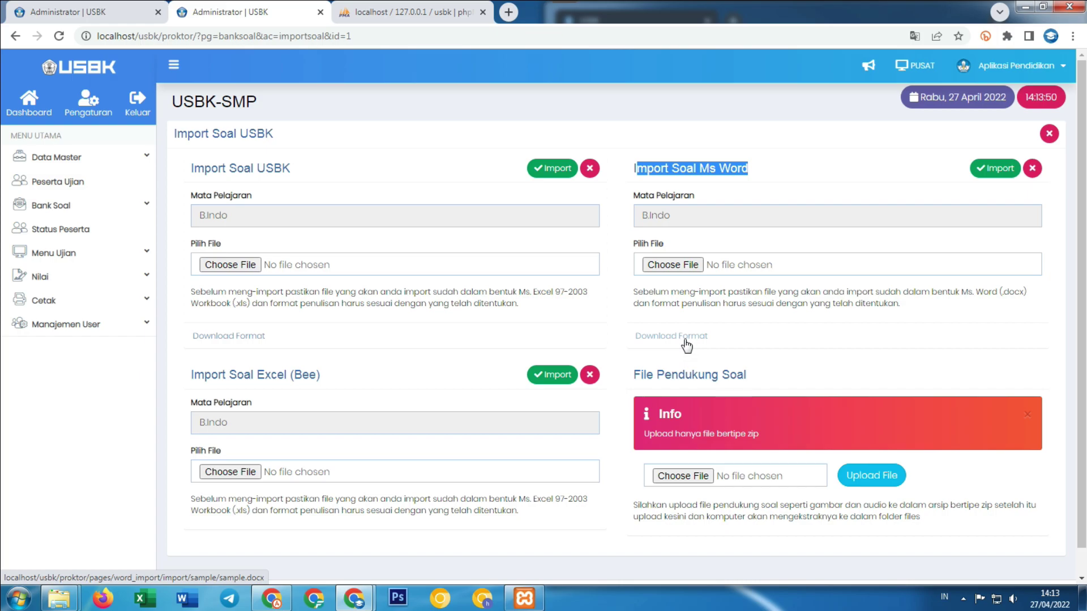
Download the Word question template and choose sample.docx as the import file.
{"action": "left_click", "coordinate": [685, 340]}
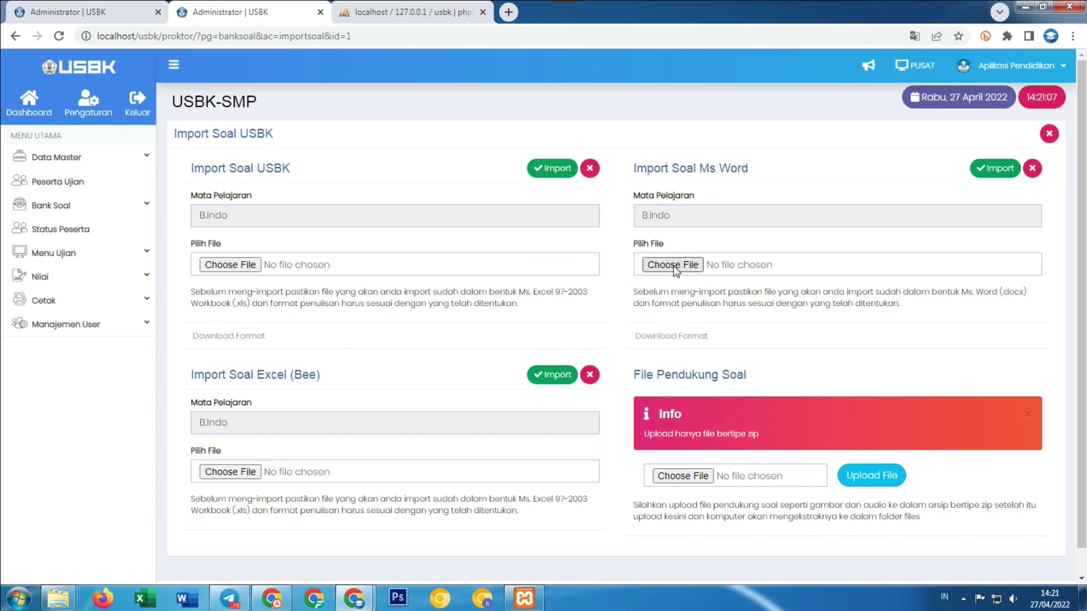
{"action": "left_click", "coordinate": [674, 265]}
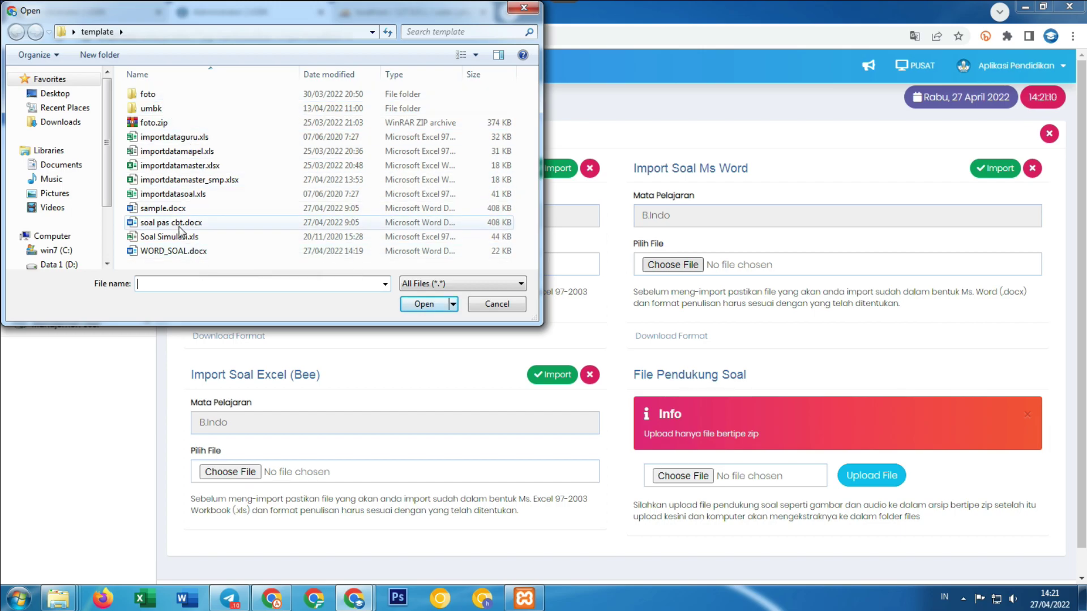
{"action": "left_click", "coordinate": [164, 208]}
{"action": "left_click", "coordinate": [426, 306]}
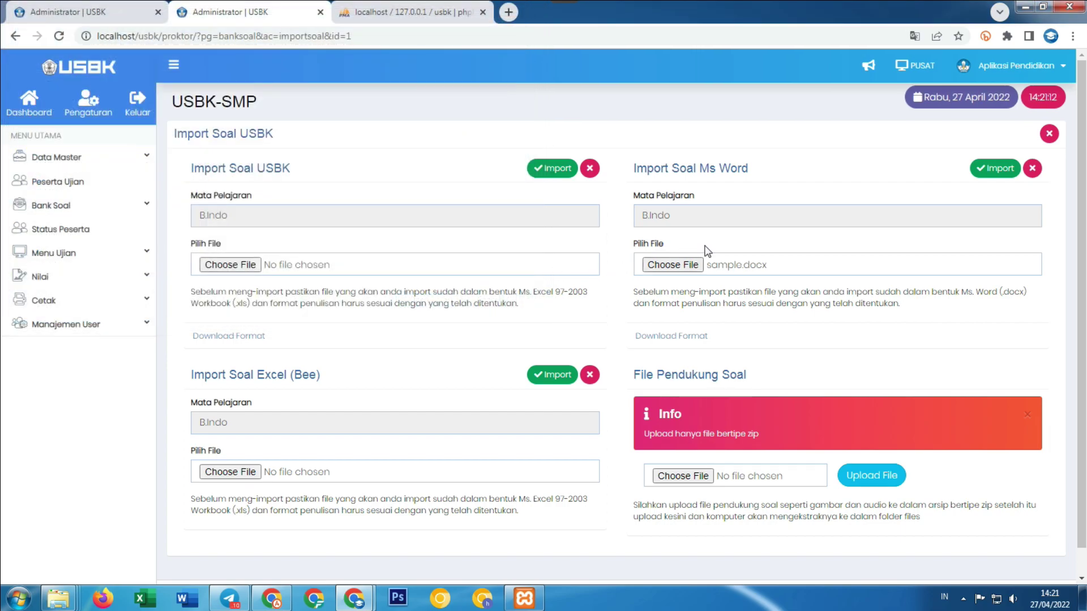
Import the questions from sample.docx and scroll through the resulting B.Indo question list.
{"action": "left_click", "coordinate": [989, 170]}
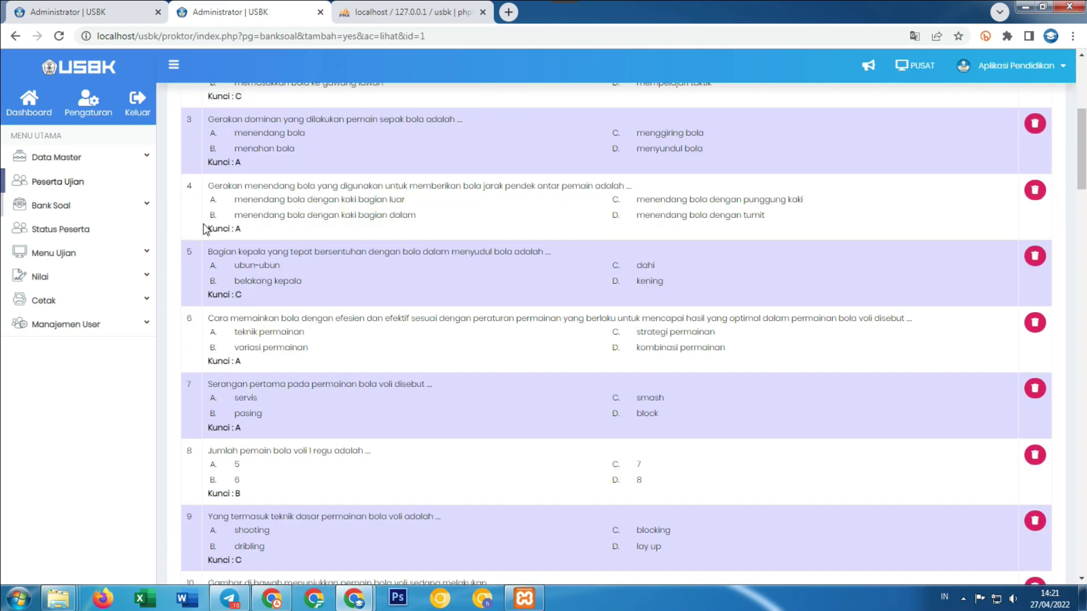
{"action": "scroll", "coordinate": [379, 277], "scroll_direction": "down", "scroll_amount": 20}
{"action": "scroll", "coordinate": [379, 277], "scroll_direction": "down", "scroll_amount": 15}
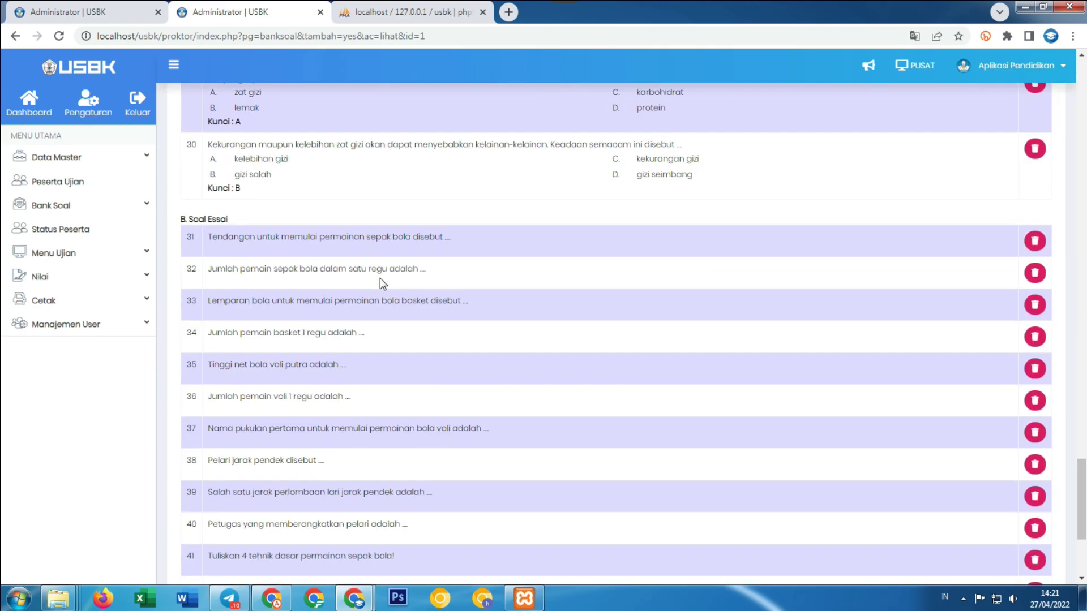
{"action": "scroll", "coordinate": [381, 278], "scroll_direction": "up", "scroll_amount": 5}
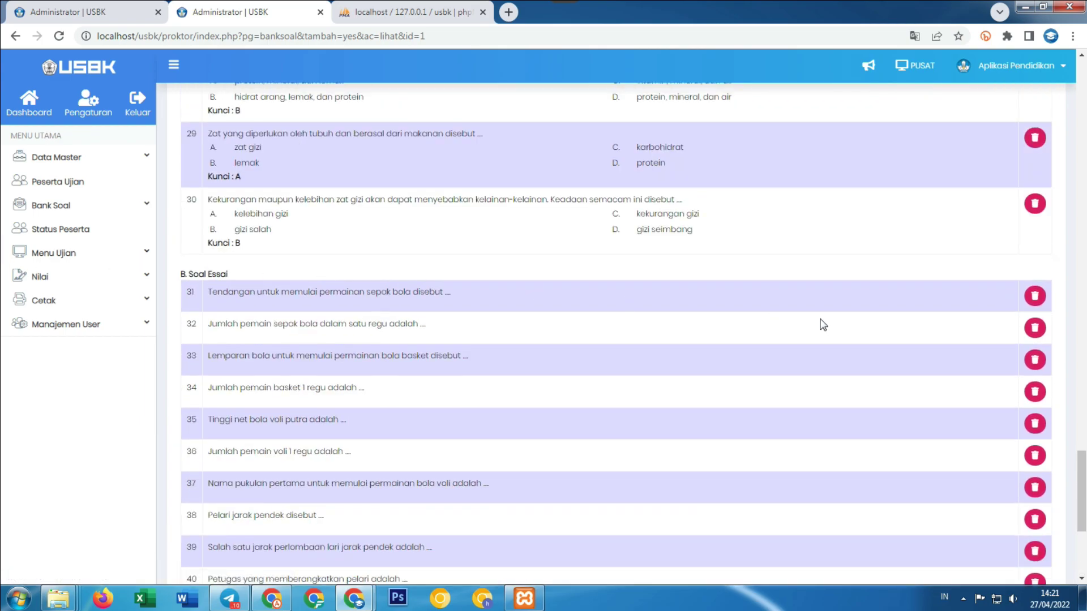
{"action": "scroll", "coordinate": [553, 368], "scroll_direction": "up", "scroll_amount": 10}
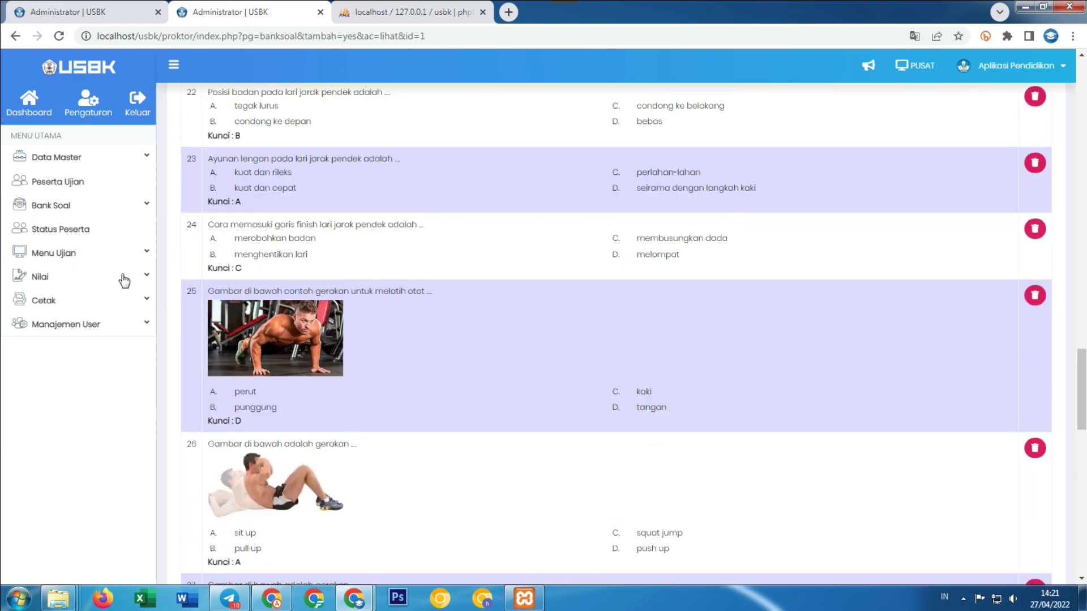
Reload the student's exam schedule page and snap the admin window to the left half.
{"action": "mouse_move", "coordinate": [368, 597]}
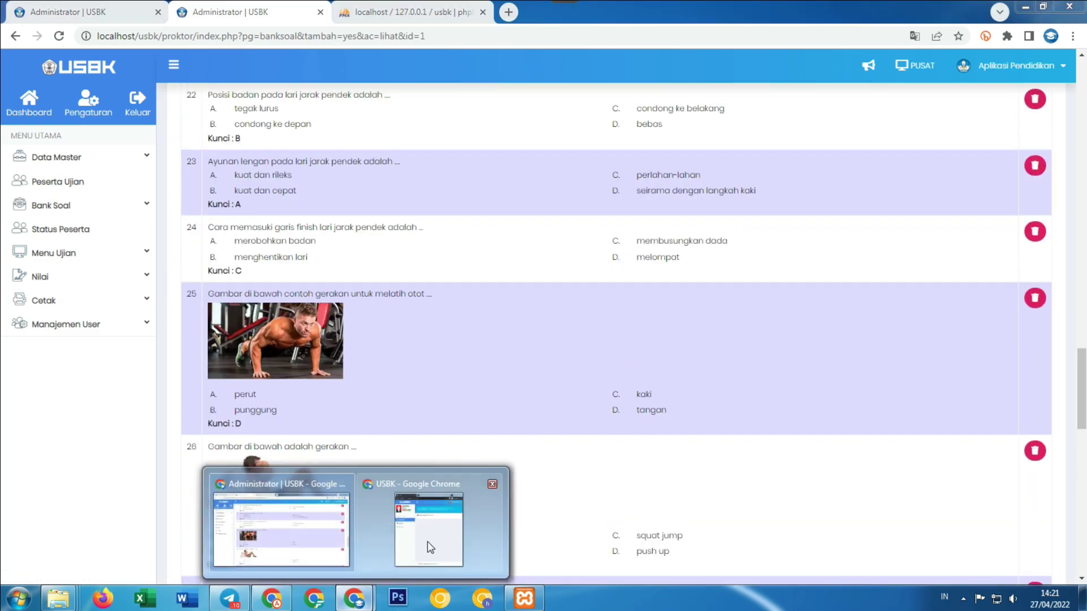
{"action": "left_click", "coordinate": [427, 545]}
{"action": "left_click", "coordinate": [608, 46]}
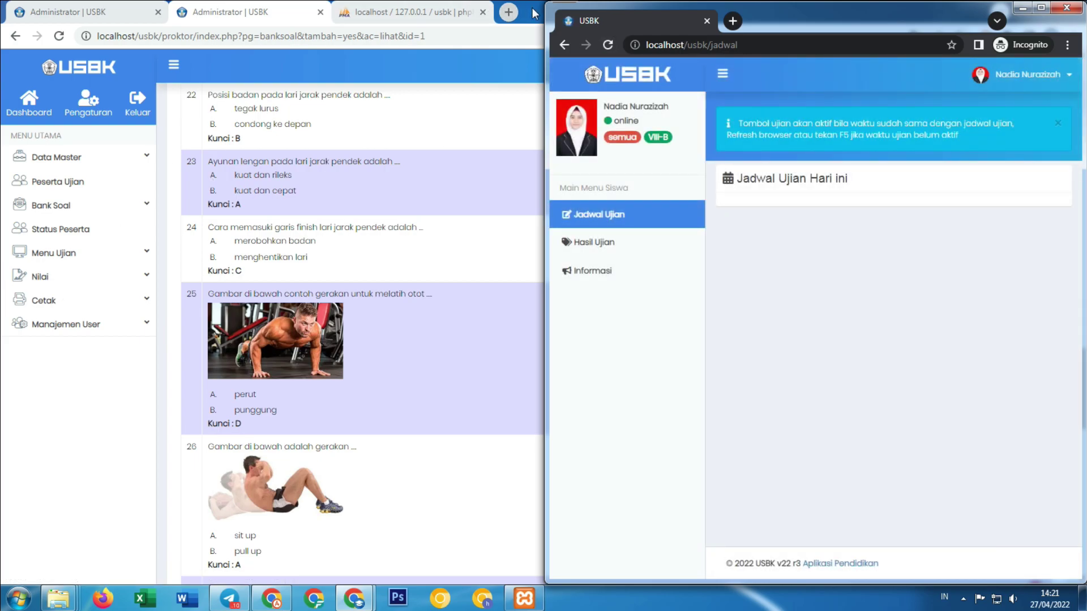
{"action": "double_click", "coordinate": [535, 12]}
{"action": "key", "text": "super+Left"}
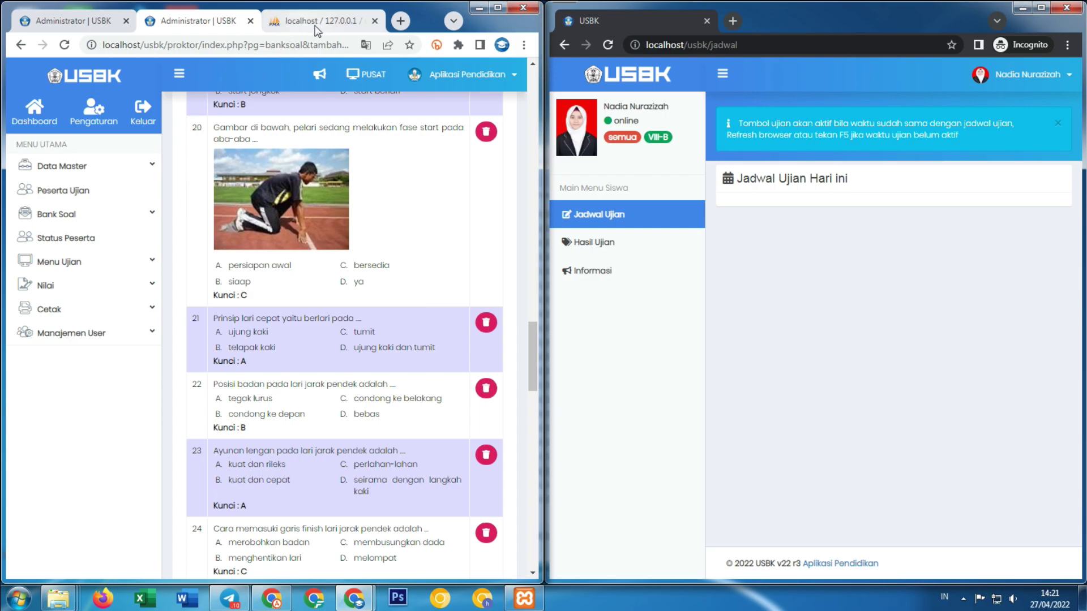
Start a new exam schedule for the BINDO bank with exam type USBK - Ujian Sekolah.
{"action": "left_click", "coordinate": [64, 261]}
{"action": "left_click", "coordinate": [65, 286]}
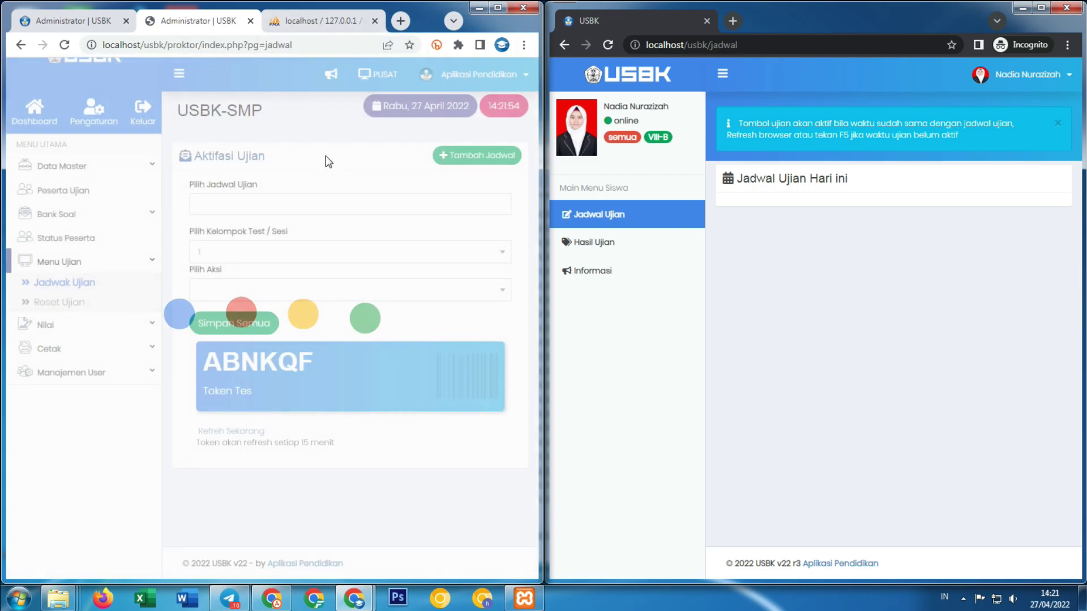
{"action": "left_click", "coordinate": [453, 161]}
{"action": "left_click", "coordinate": [202, 154]}
{"action": "left_click", "coordinate": [201, 172]}
{"action": "left_click", "coordinate": [191, 202]}
{"action": "left_click", "coordinate": [170, 234]}
Schedule it 14:00–17:00 today, 60 minutes, shuffled questions, and save.
{"action": "left_click", "coordinate": [170, 249]}
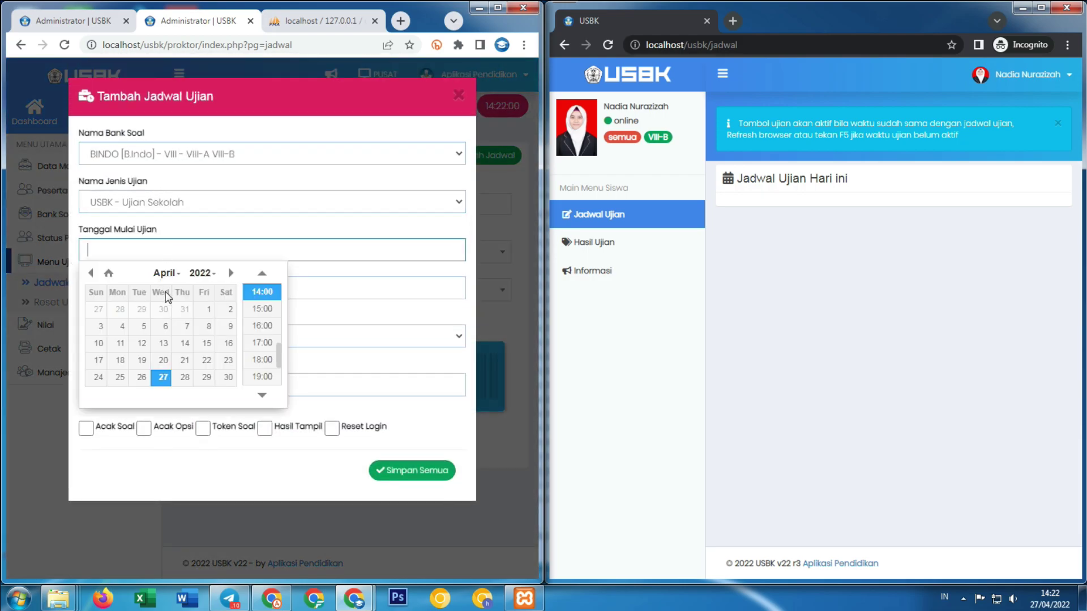
{"action": "left_click", "coordinate": [262, 290]}
{"action": "left_click", "coordinate": [234, 286]}
{"action": "left_click", "coordinate": [267, 376]}
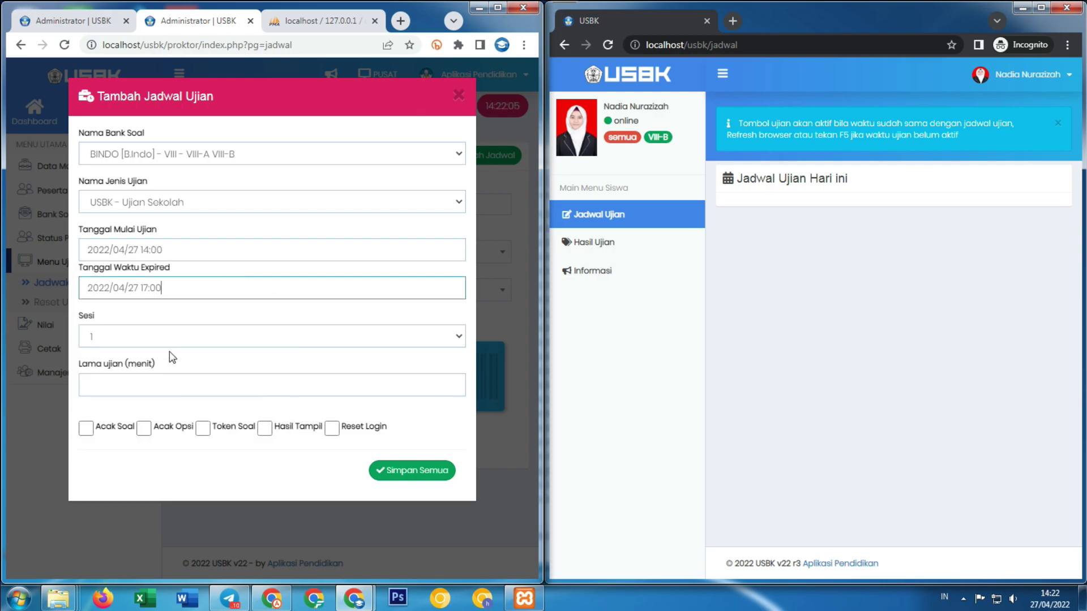
{"action": "left_click", "coordinate": [158, 383]}
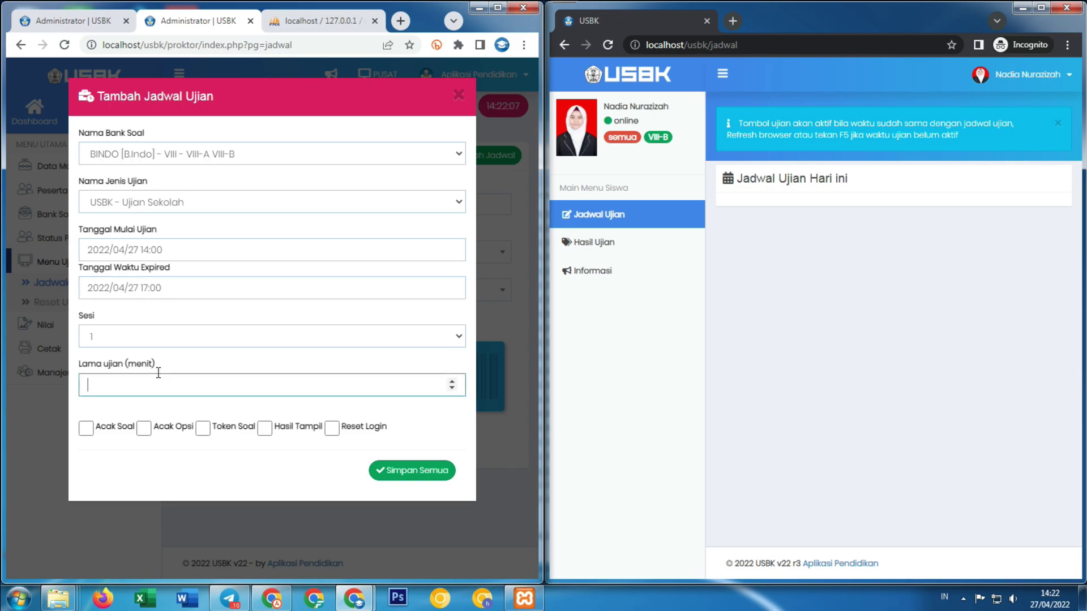
{"action": "left_click", "coordinate": [86, 428]}
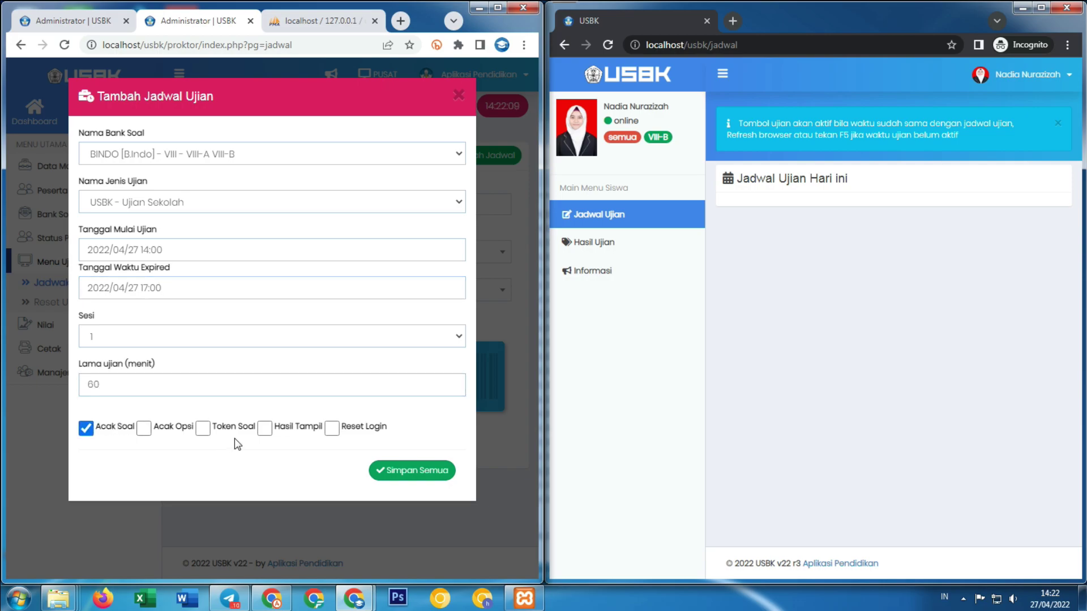
{"action": "left_click", "coordinate": [417, 471]}
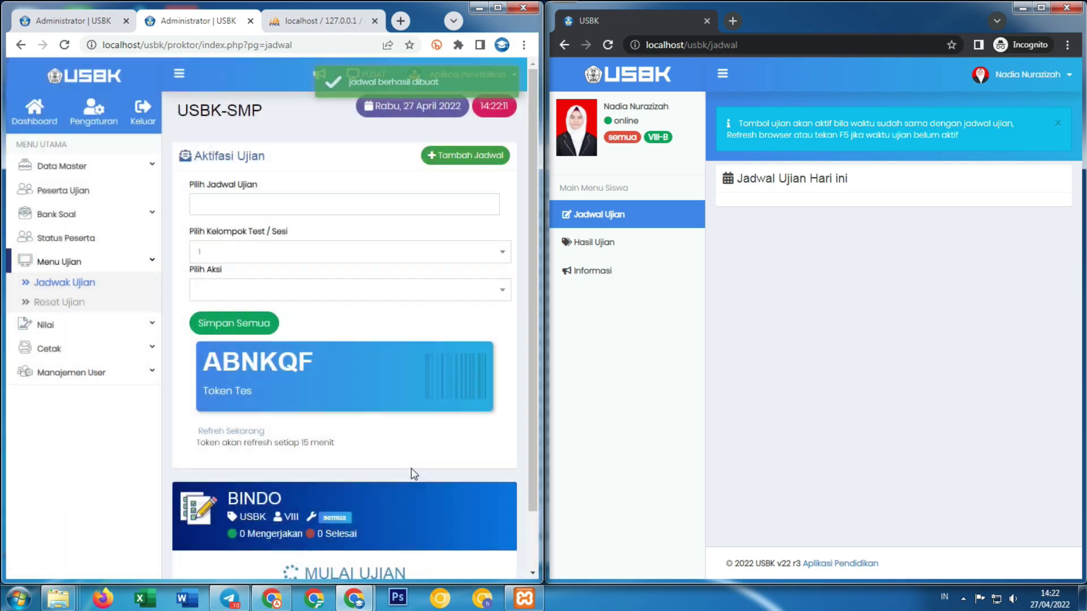
{"action": "scroll", "coordinate": [368, 510], "scroll_direction": "down", "scroll_amount": 2}
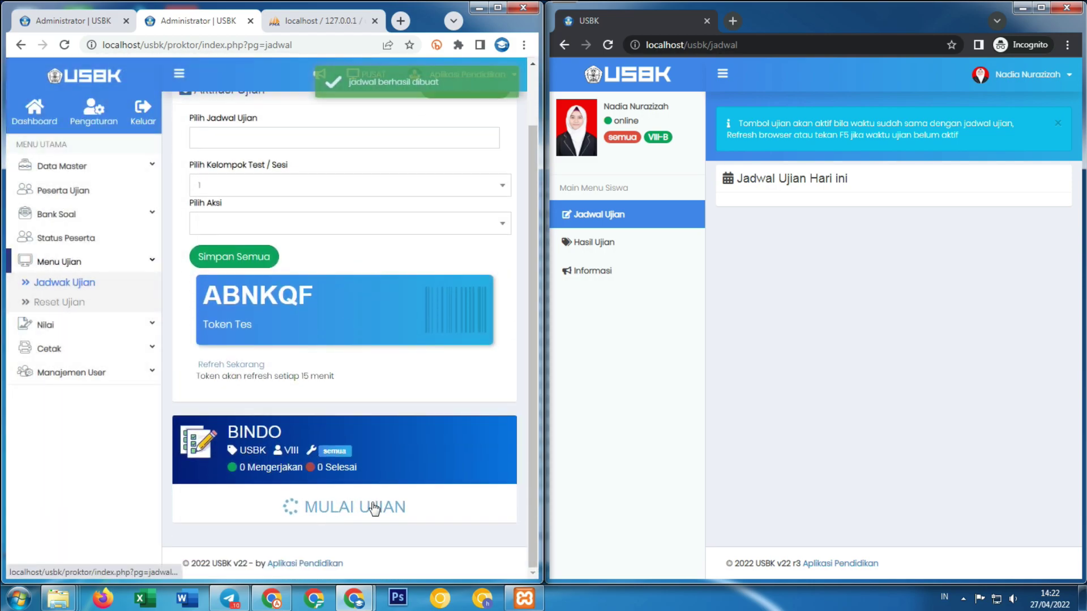
As the student, refresh the schedule and begin the Bahasa Indonesia test, then return to the admin dashboard.
{"action": "left_click", "coordinate": [608, 44]}
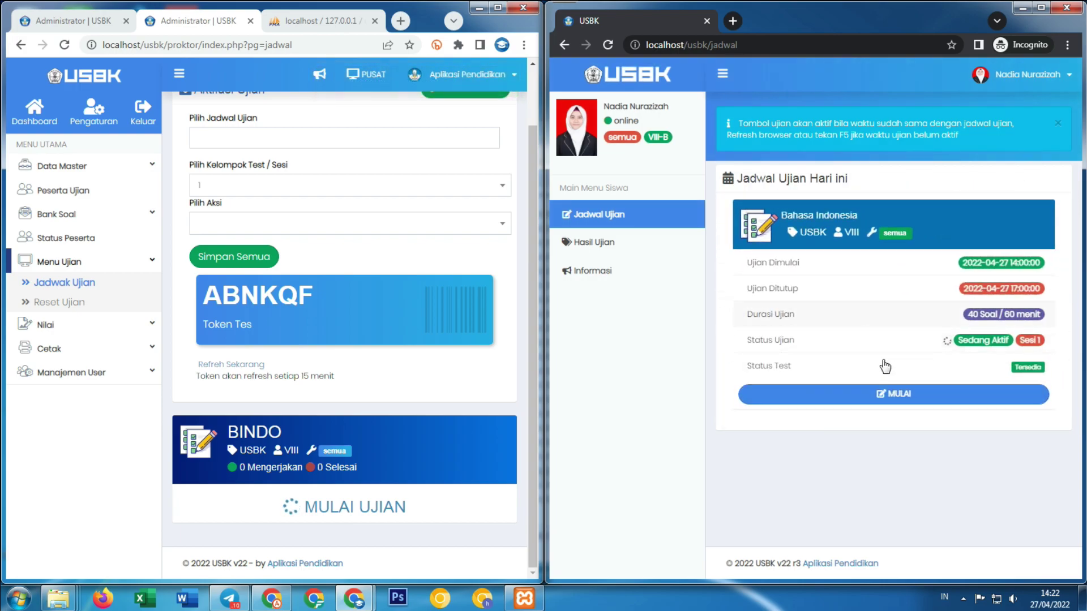
{"action": "left_click", "coordinate": [832, 397]}
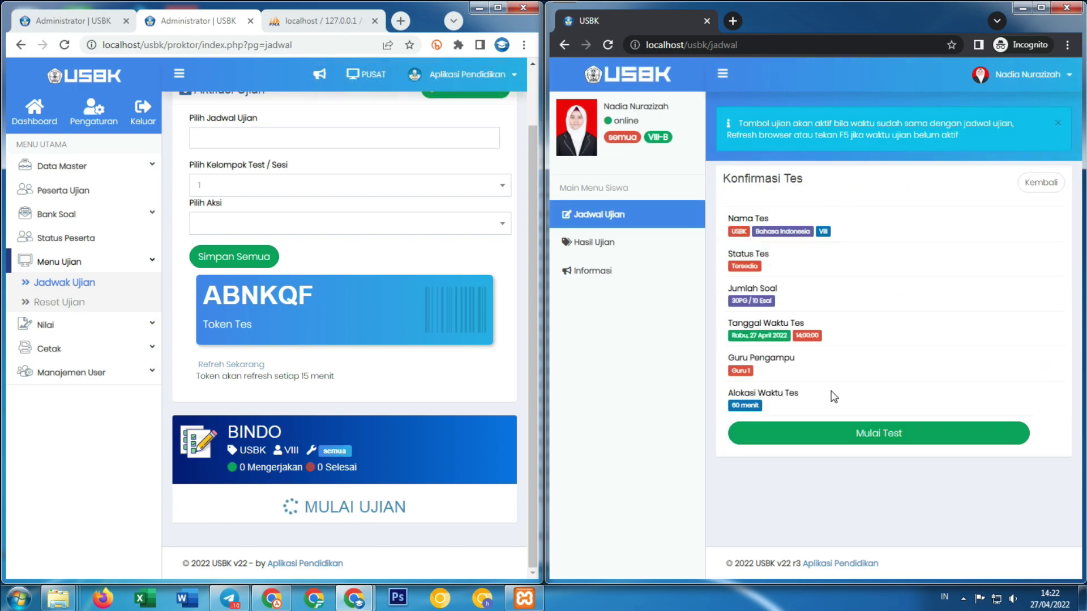
{"action": "left_click", "coordinate": [870, 432]}
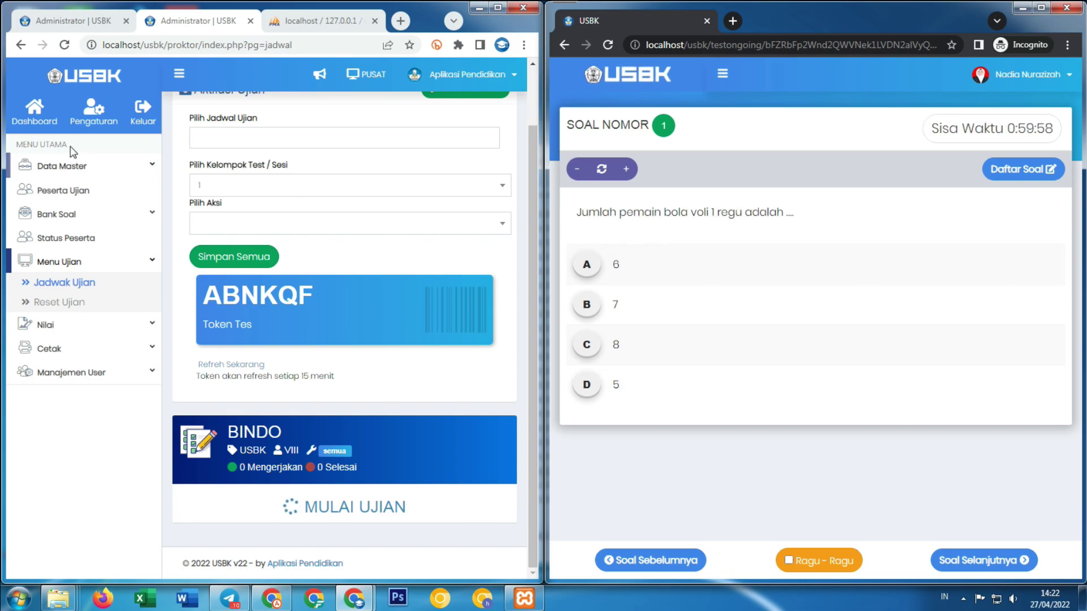
{"action": "left_click", "coordinate": [34, 107]}
Maximize the admin window, check the Status Peserta page, then bring the student's exam window forward.
{"action": "double_click", "coordinate": [501, 7]}
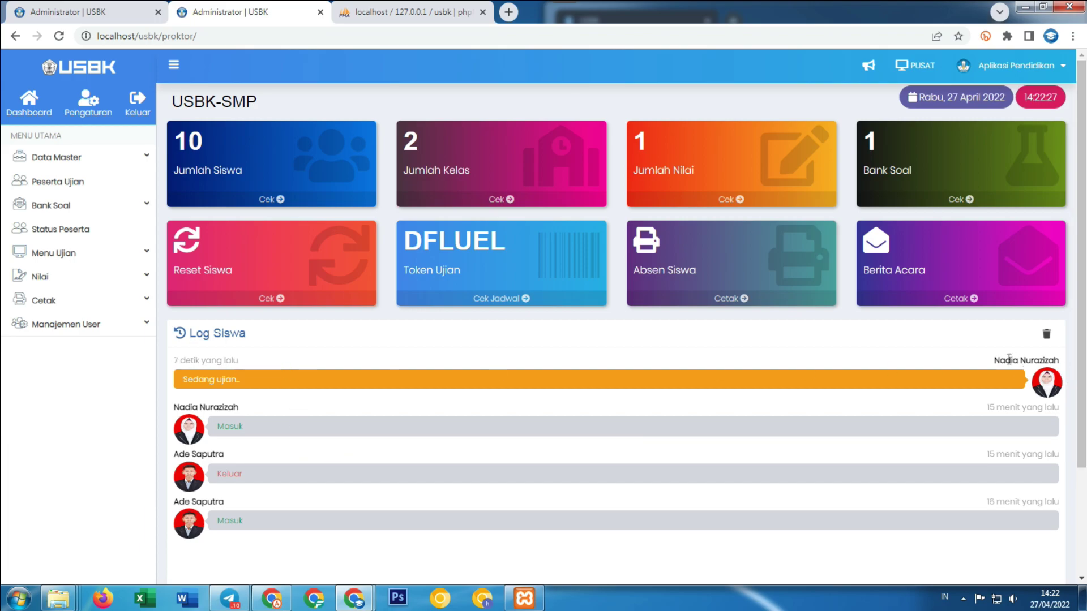
{"action": "double_click", "coordinate": [999, 358]}
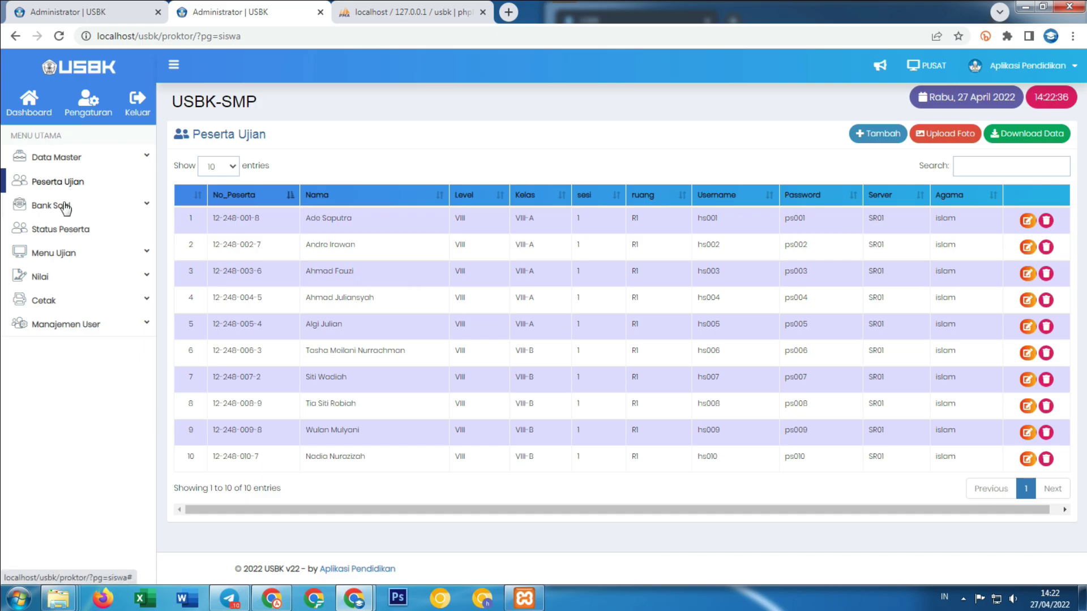
{"action": "left_click", "coordinate": [62, 229]}
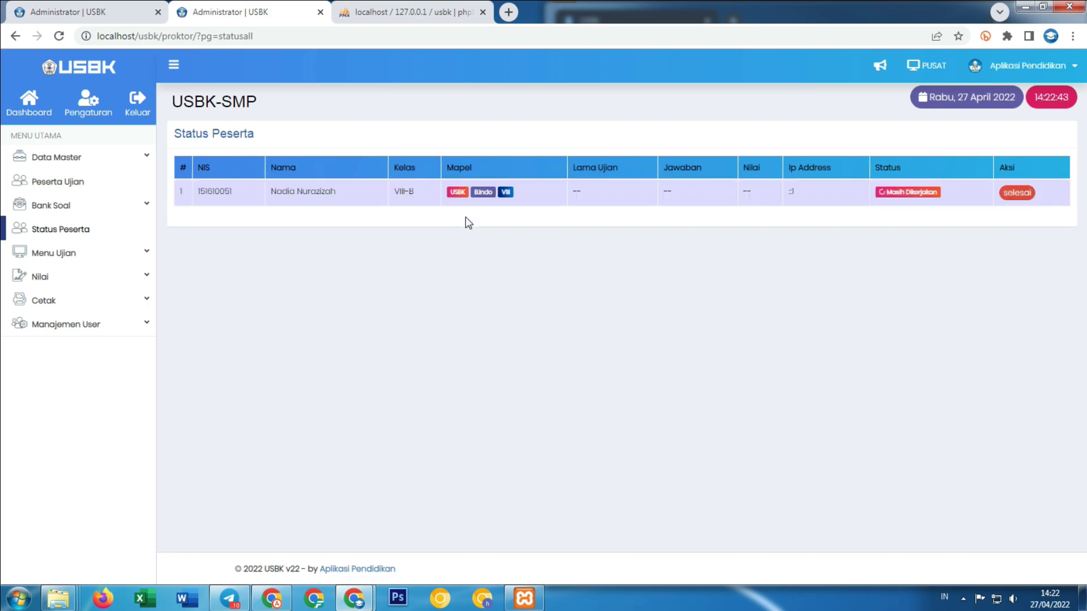
{"action": "left_click_drag", "start_coordinate": [275, 190], "coordinate": [370, 183]}
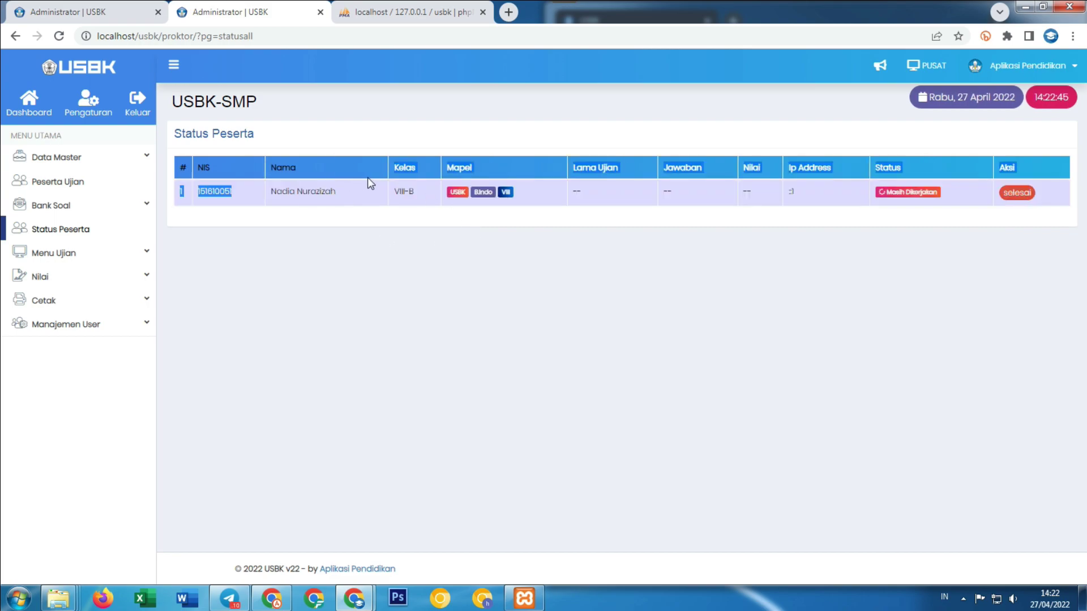
{"action": "left_click", "coordinate": [914, 283]}
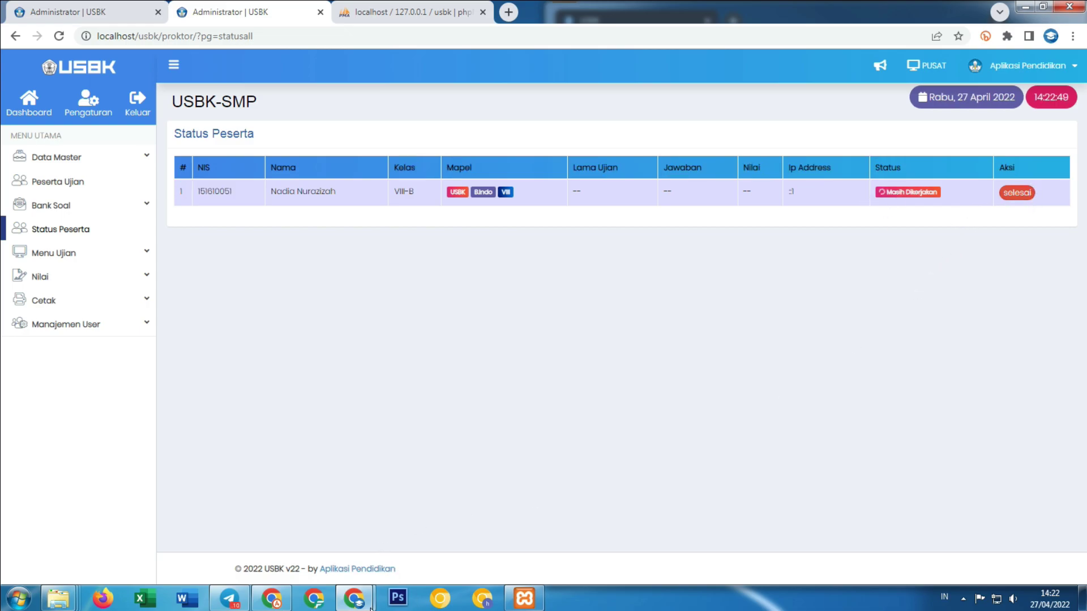
{"action": "mouse_move", "coordinate": [369, 608]}
{"action": "left_click", "coordinate": [461, 497]}
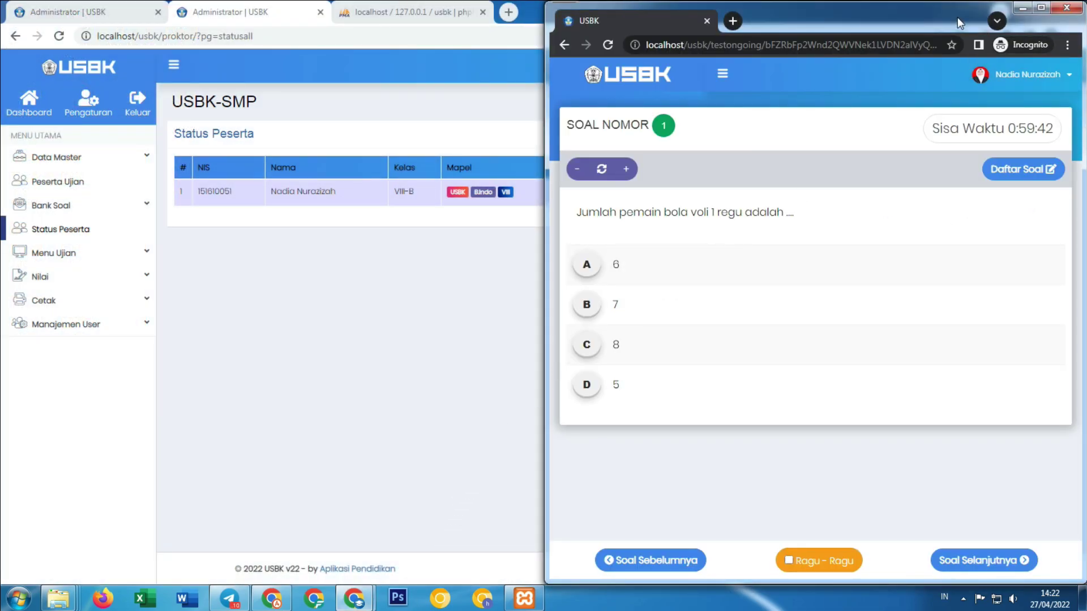
Maximize the exam window and answer questions 1–6: A for 1, B for 3, 5 and 6.
{"action": "left_click_drag", "start_coordinate": [956, 17], "coordinate": [636, 39]}
{"action": "left_click", "coordinate": [726, 30]}
{"action": "left_click_drag", "start_coordinate": [183, 116], "coordinate": [206, 82]}
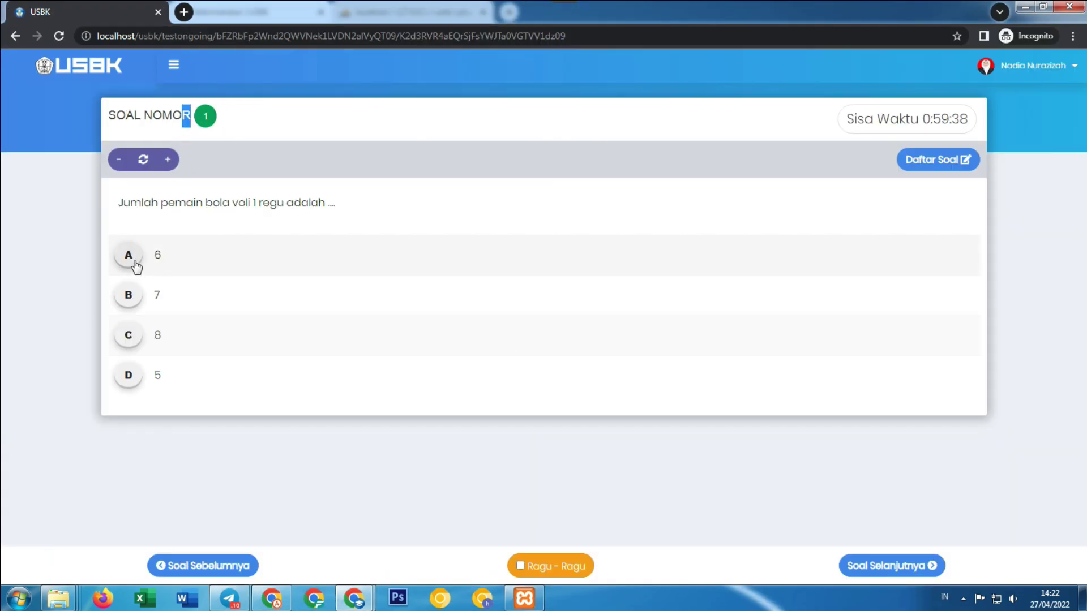
{"action": "left_click", "coordinate": [139, 264]}
{"action": "left_click", "coordinate": [909, 567]}
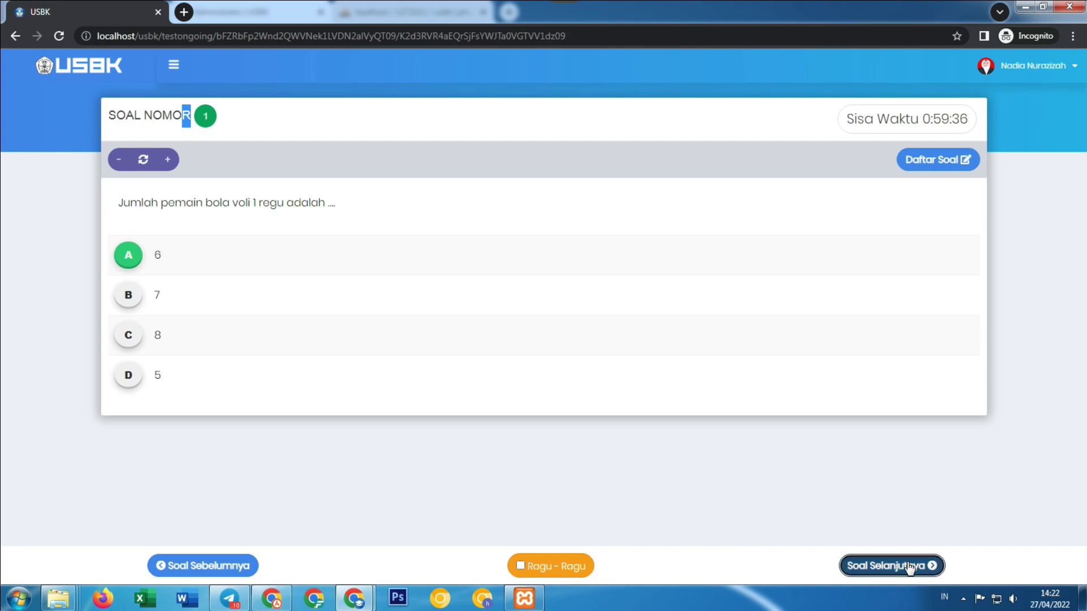
{"action": "left_click", "coordinate": [863, 565]}
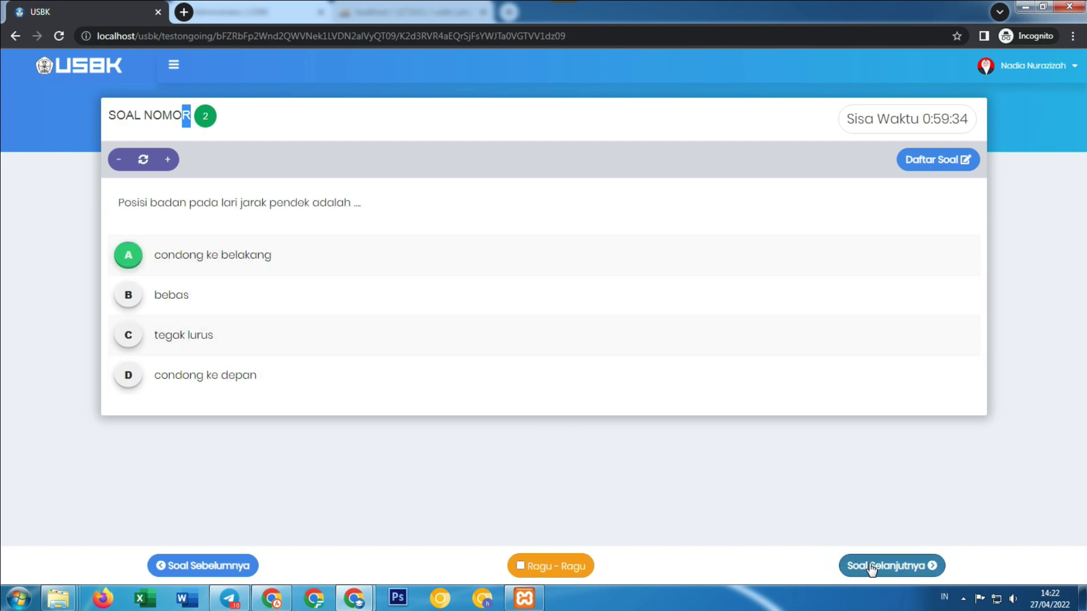
{"action": "left_click", "coordinate": [124, 292]}
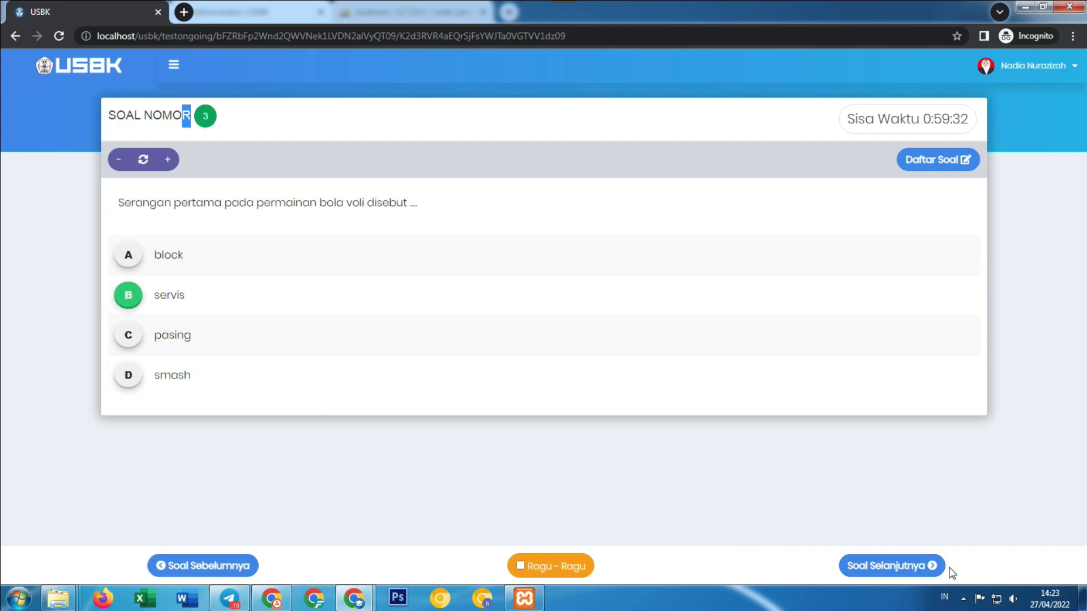
{"action": "left_click", "coordinate": [886, 567]}
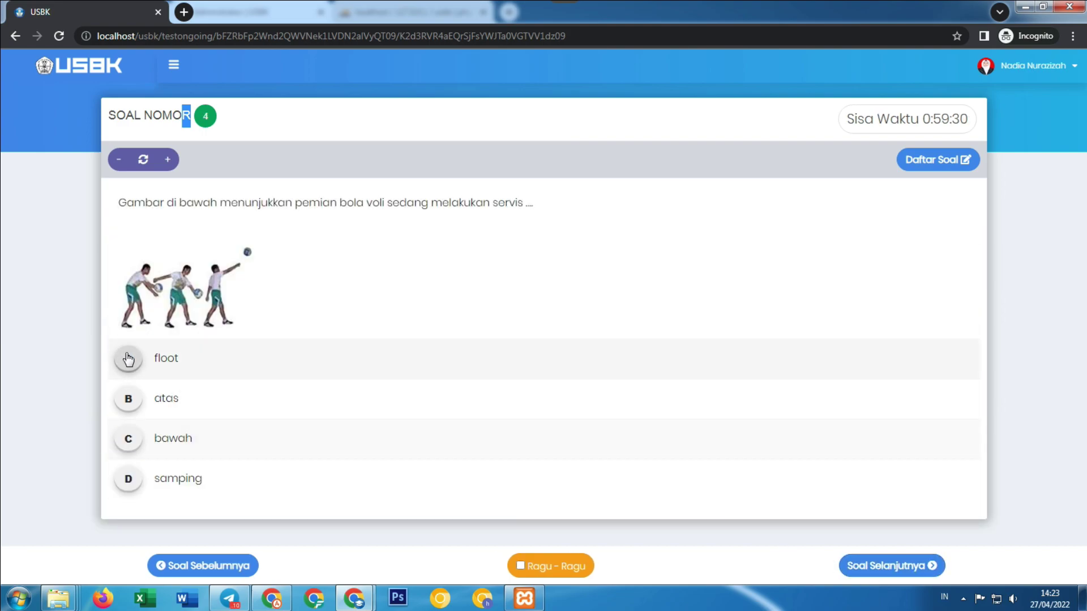
{"action": "left_click", "coordinate": [860, 566]}
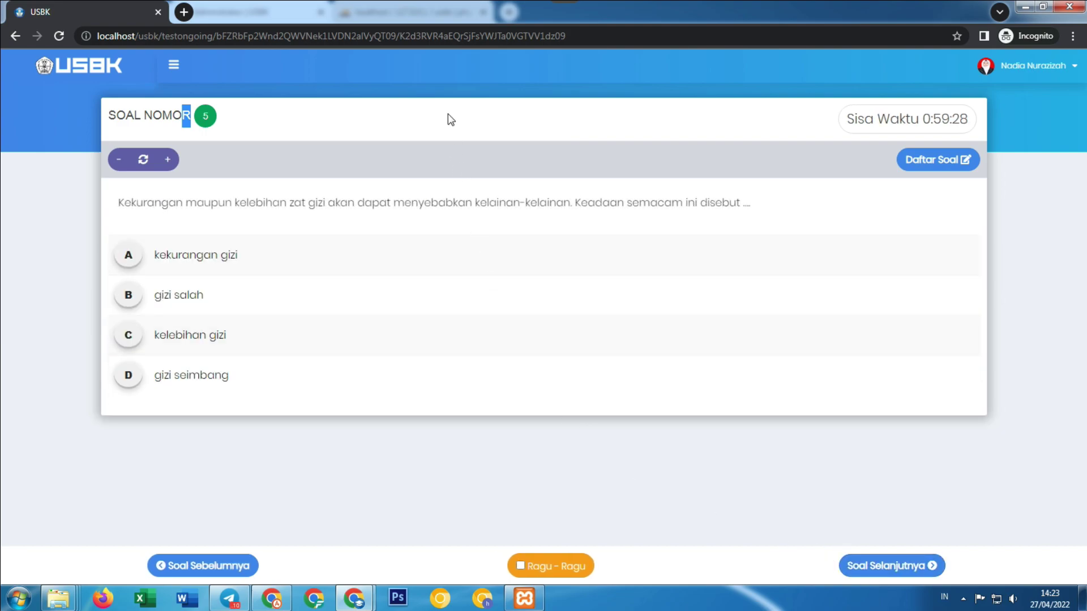
{"action": "left_click", "coordinate": [133, 305]}
{"action": "left_click", "coordinate": [906, 565]}
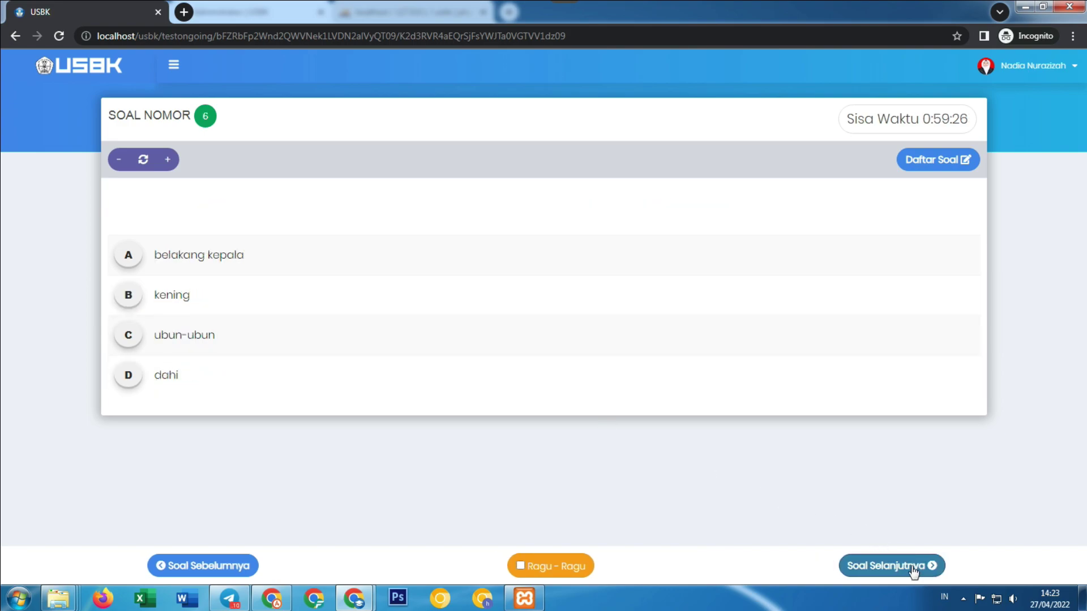
{"action": "left_click", "coordinate": [121, 301]}
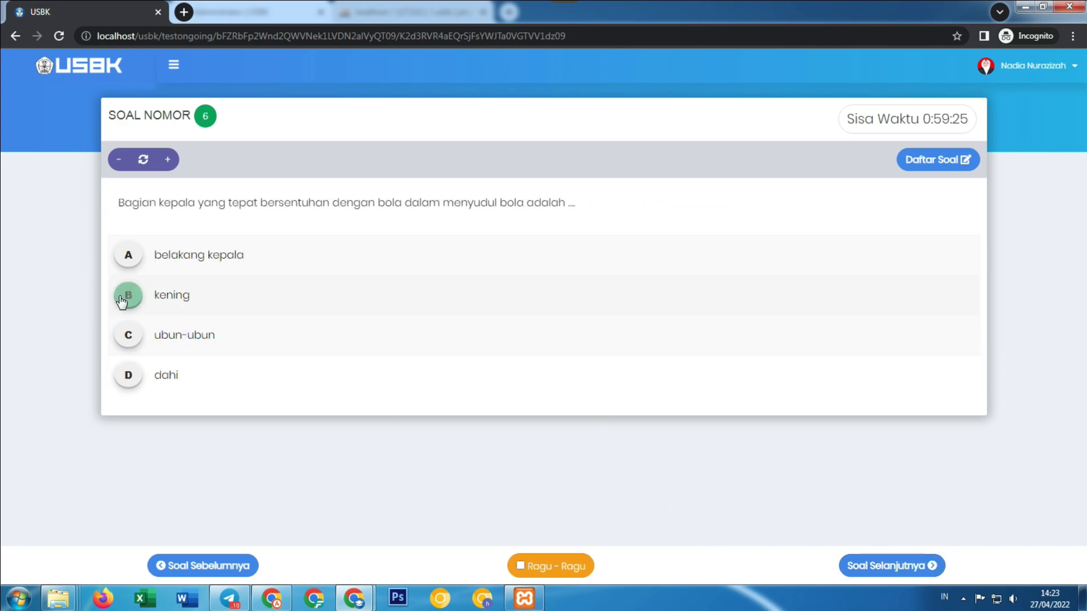
{"action": "left_click", "coordinate": [853, 566]}
Answer questions 7–14: A for 7, B for 8 and 10, A for 12 and 13, then 14.
{"action": "left_click", "coordinate": [135, 272]}
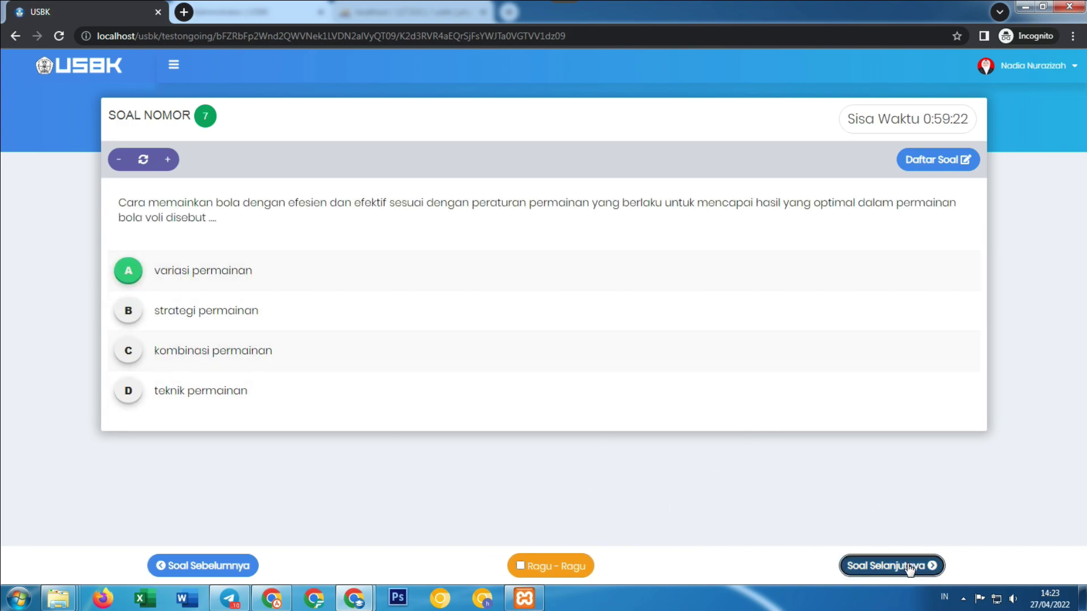
{"action": "left_click", "coordinate": [913, 568]}
{"action": "left_click", "coordinate": [136, 301]}
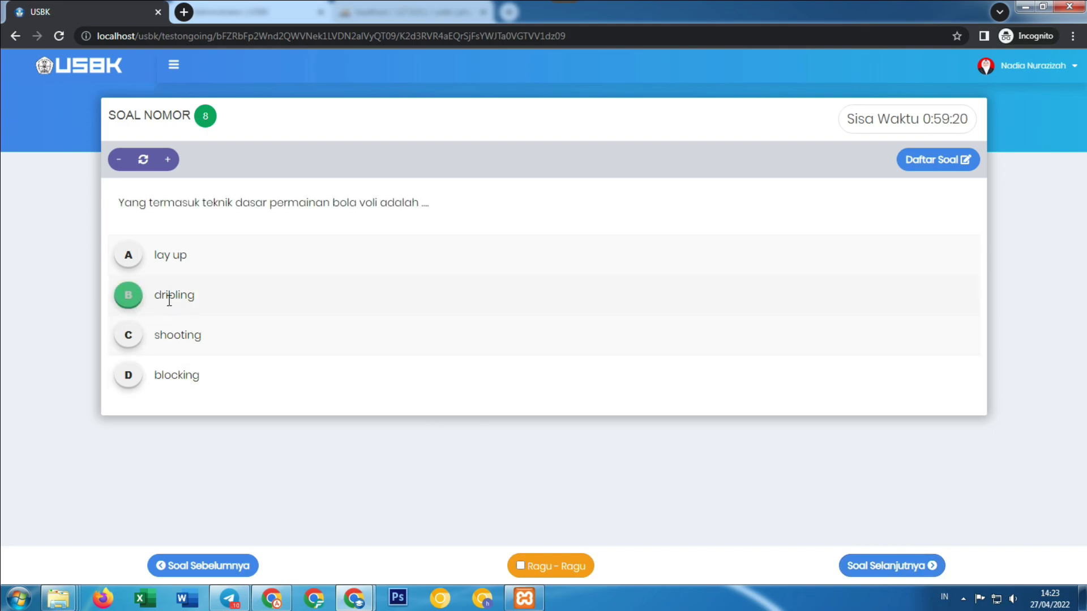
{"action": "left_click", "coordinate": [910, 574]}
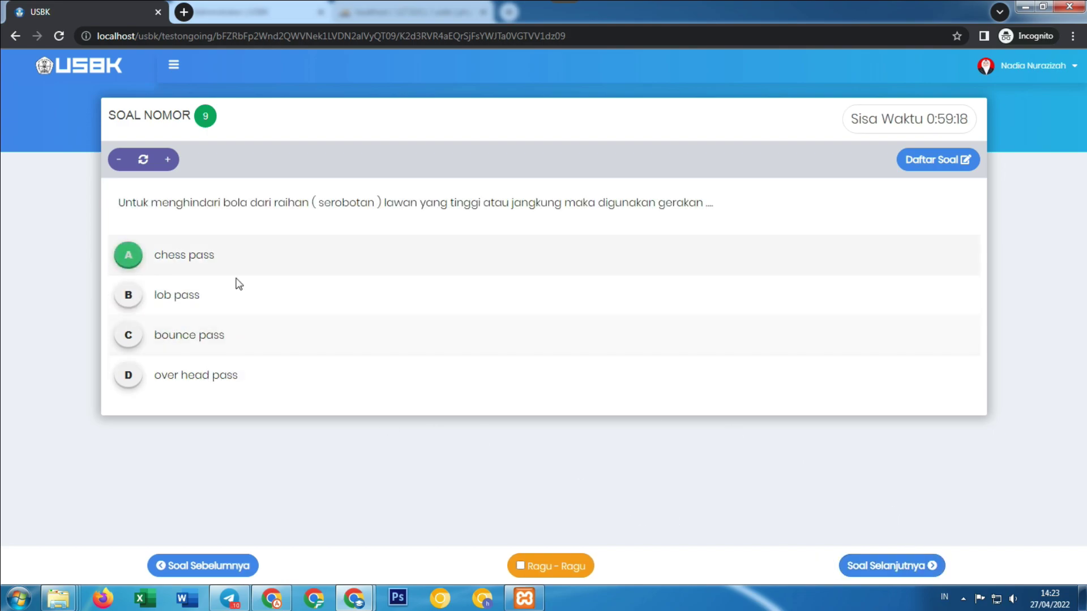
{"action": "left_click", "coordinate": [914, 566]}
{"action": "left_click", "coordinate": [131, 293]}
{"action": "left_click", "coordinate": [898, 567]}
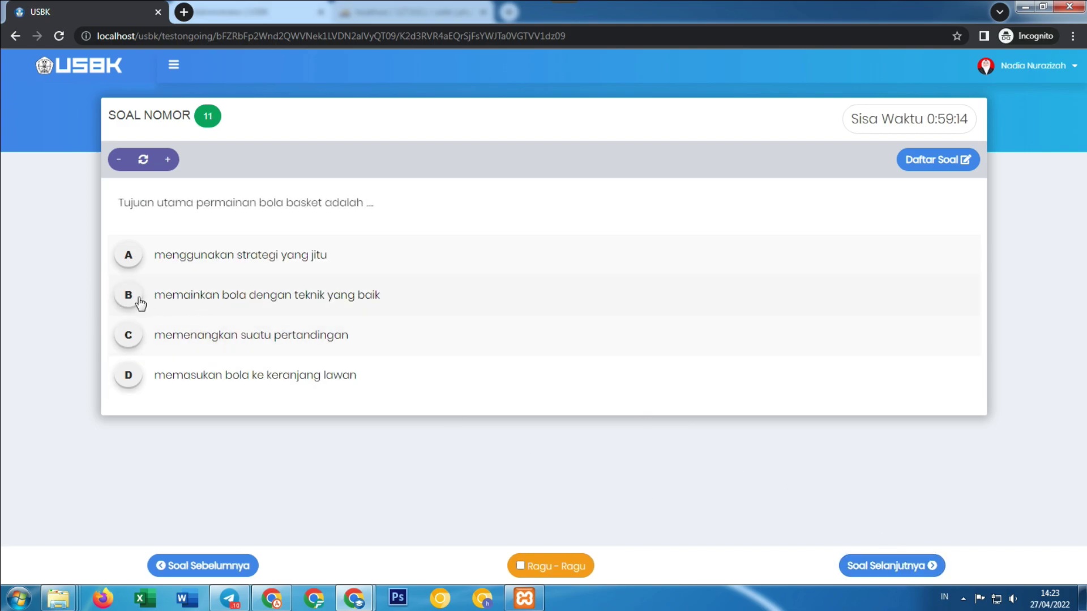
{"action": "left_click", "coordinate": [866, 566]}
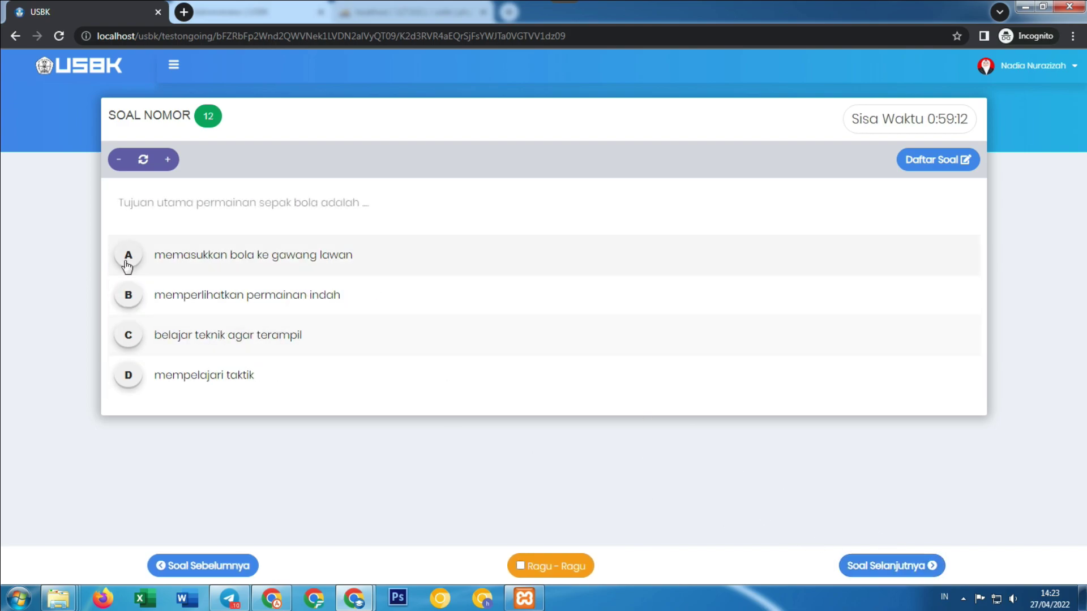
{"action": "left_click", "coordinate": [129, 258]}
{"action": "left_click", "coordinate": [883, 566]}
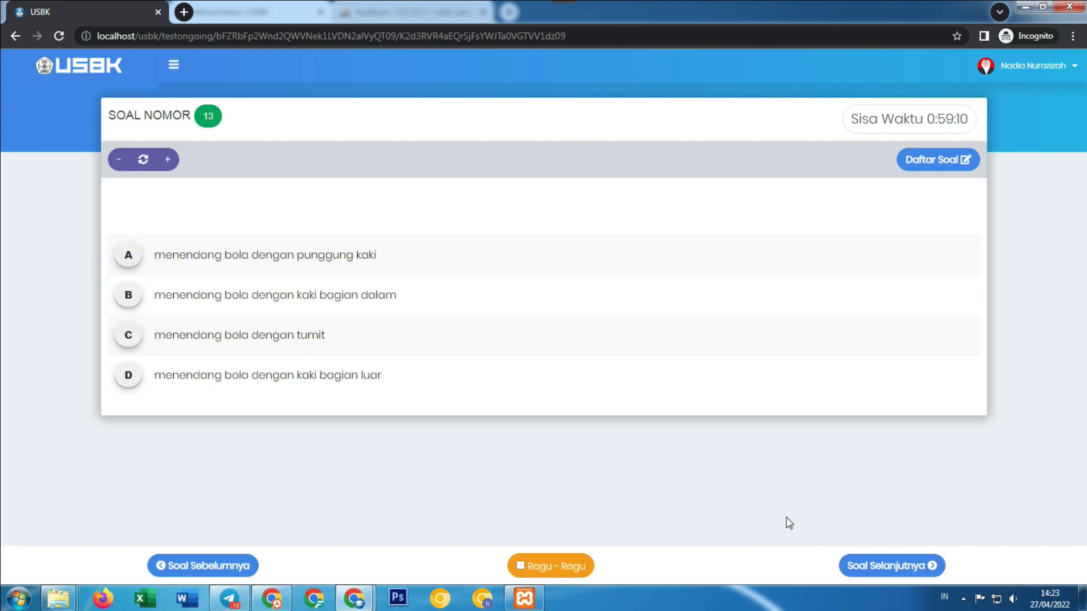
{"action": "left_click", "coordinate": [128, 256]}
{"action": "left_click", "coordinate": [898, 566]}
{"action": "left_click", "coordinate": [133, 267]}
Answer questions 15–21: B for 15, 16, 17 and 21, A for 20.
{"action": "left_click", "coordinate": [875, 568]}
{"action": "left_click", "coordinate": [129, 294]}
{"action": "left_click", "coordinate": [907, 570]}
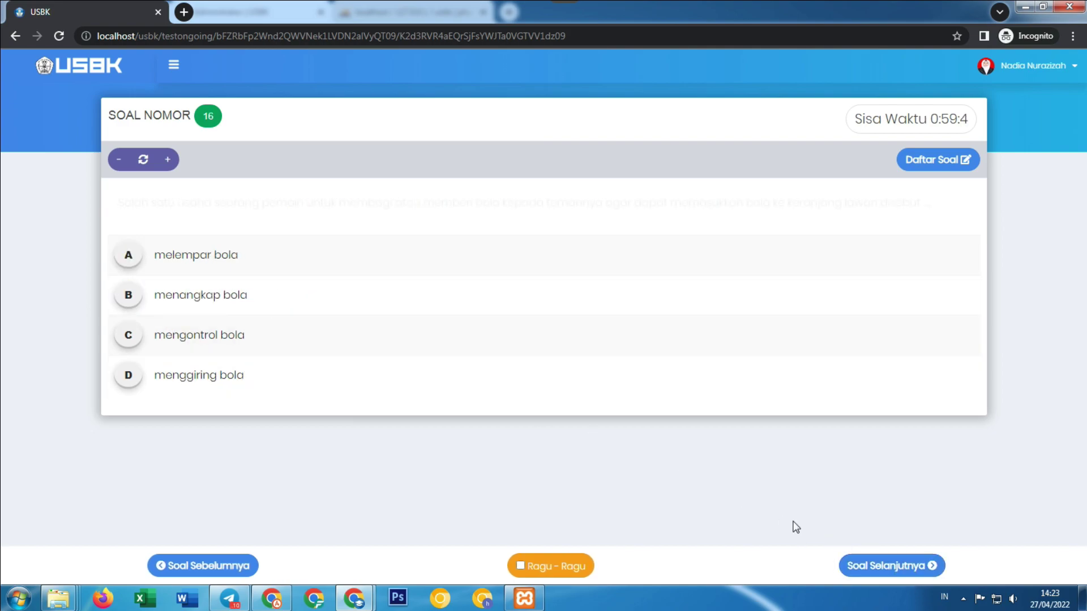
{"action": "left_click", "coordinate": [143, 303]}
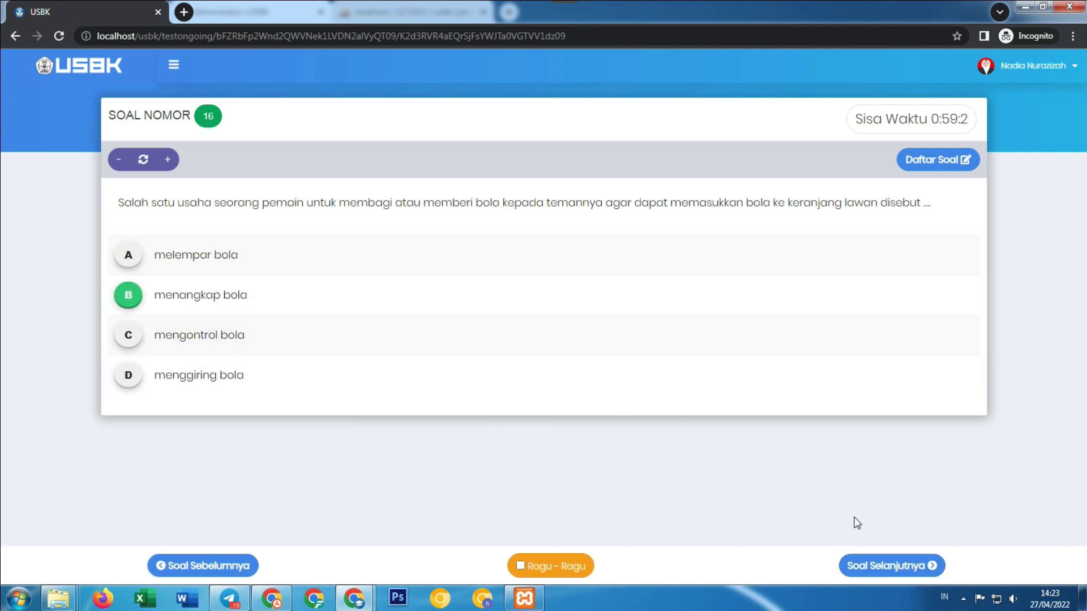
{"action": "left_click", "coordinate": [886, 568]}
{"action": "left_click", "coordinate": [139, 303]}
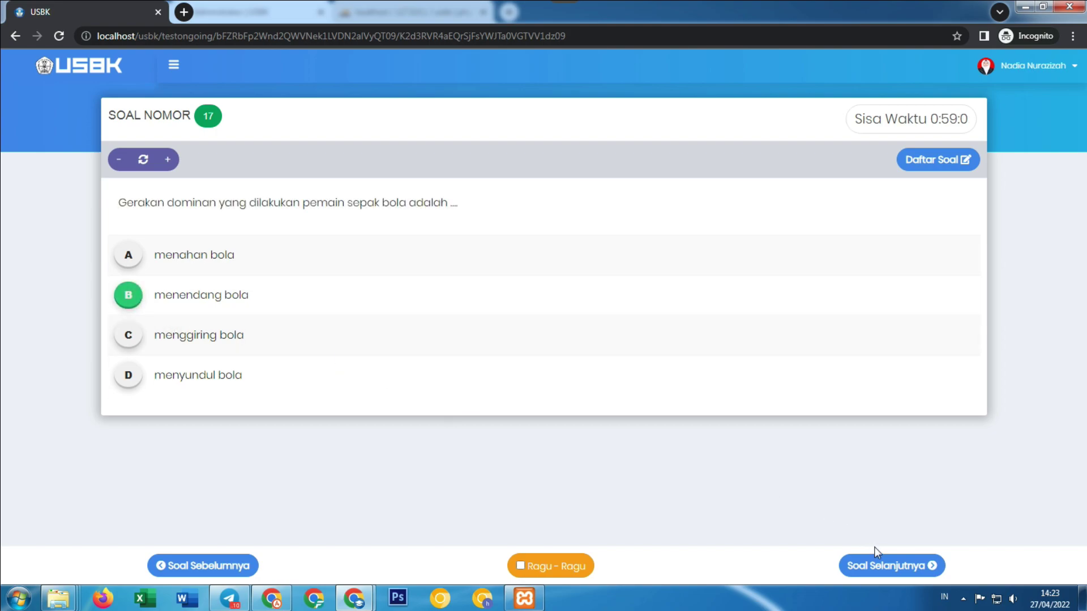
{"action": "left_click", "coordinate": [889, 566]}
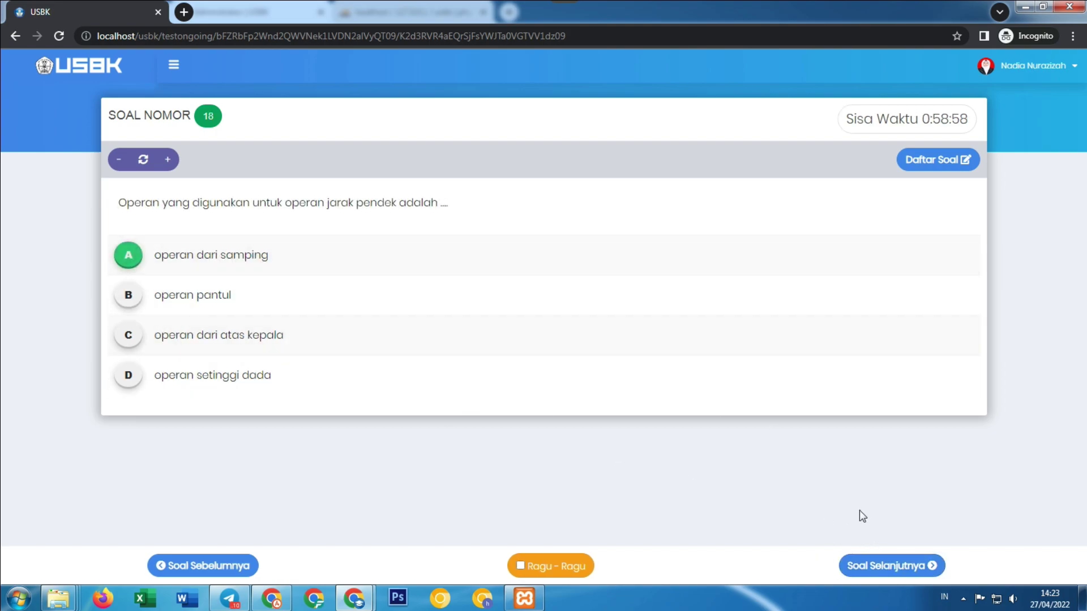
{"action": "left_click", "coordinate": [885, 568]}
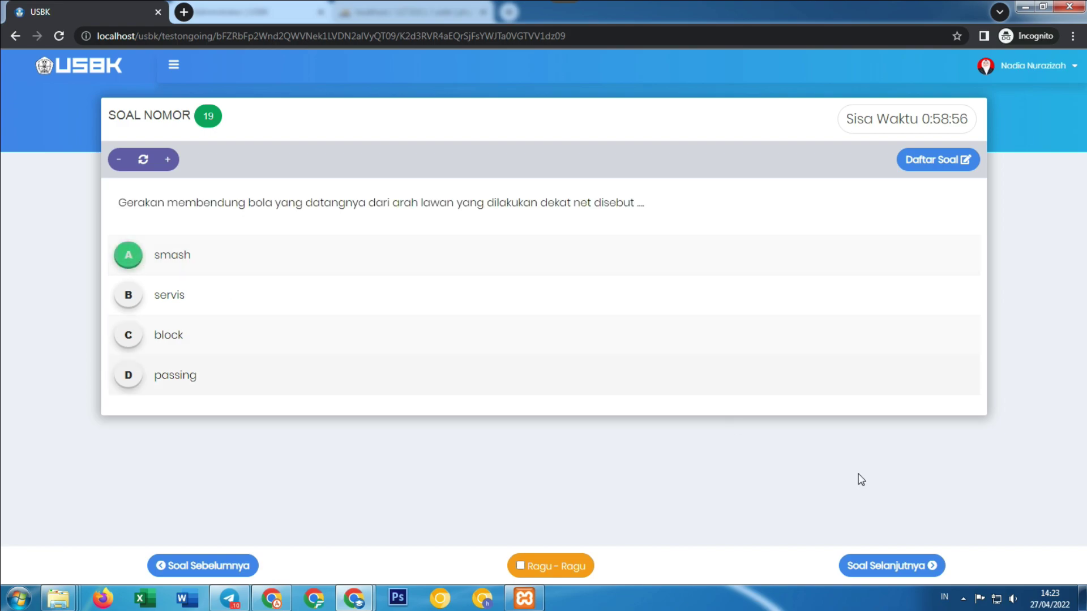
{"action": "left_click", "coordinate": [912, 568]}
{"action": "left_click", "coordinate": [127, 255]}
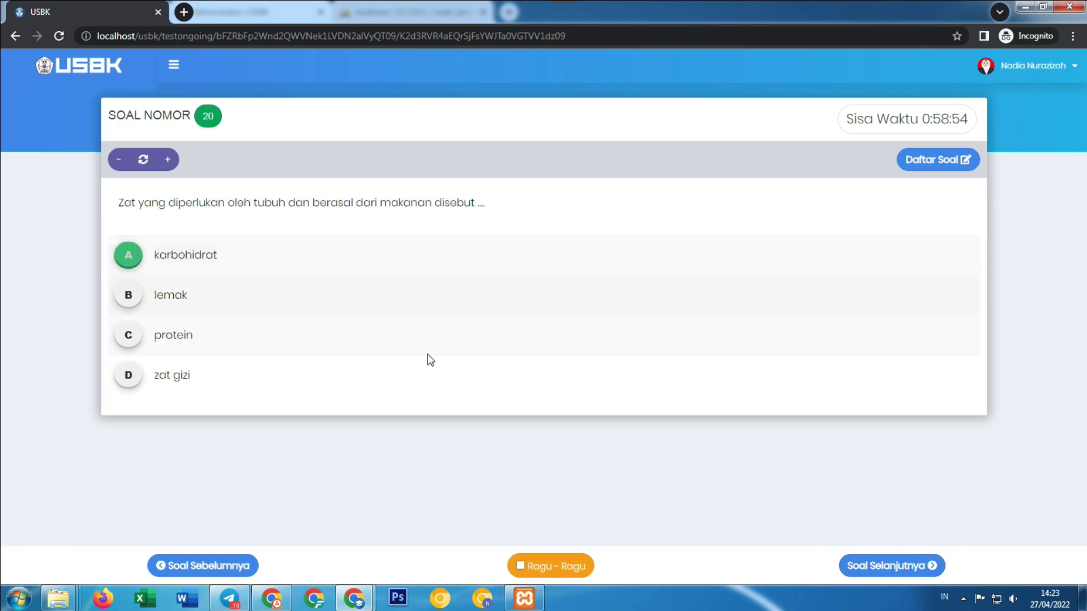
{"action": "left_click", "coordinate": [861, 565]}
{"action": "left_click", "coordinate": [127, 293]}
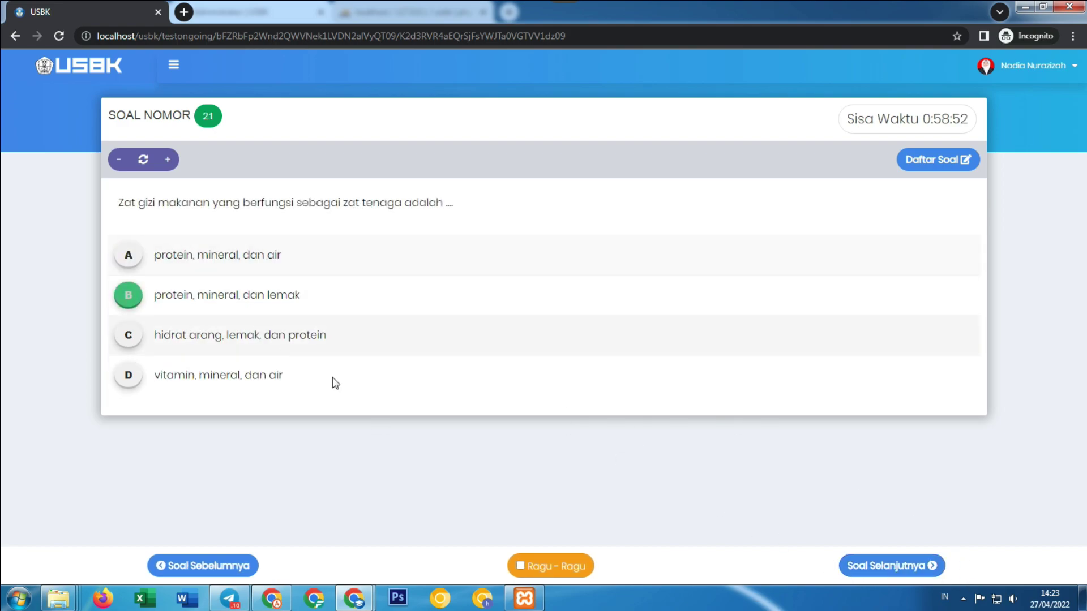
{"action": "left_click", "coordinate": [892, 566]}
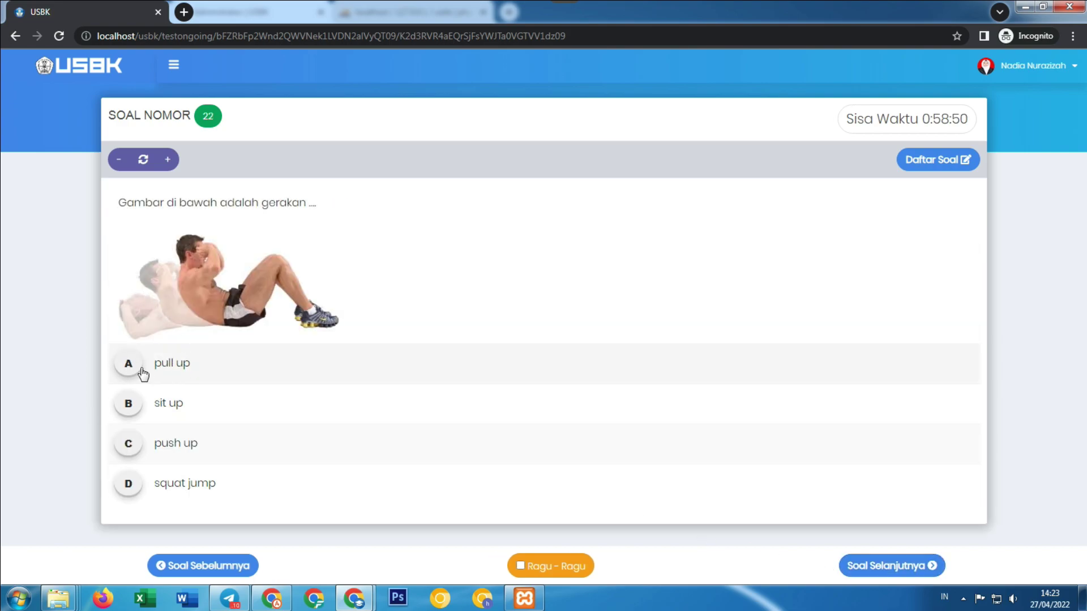
Answer questions 23–30 (A for 23–25, C for 26, A for 27 and 30) and reach essay question 31.
{"action": "left_click", "coordinate": [861, 564]}
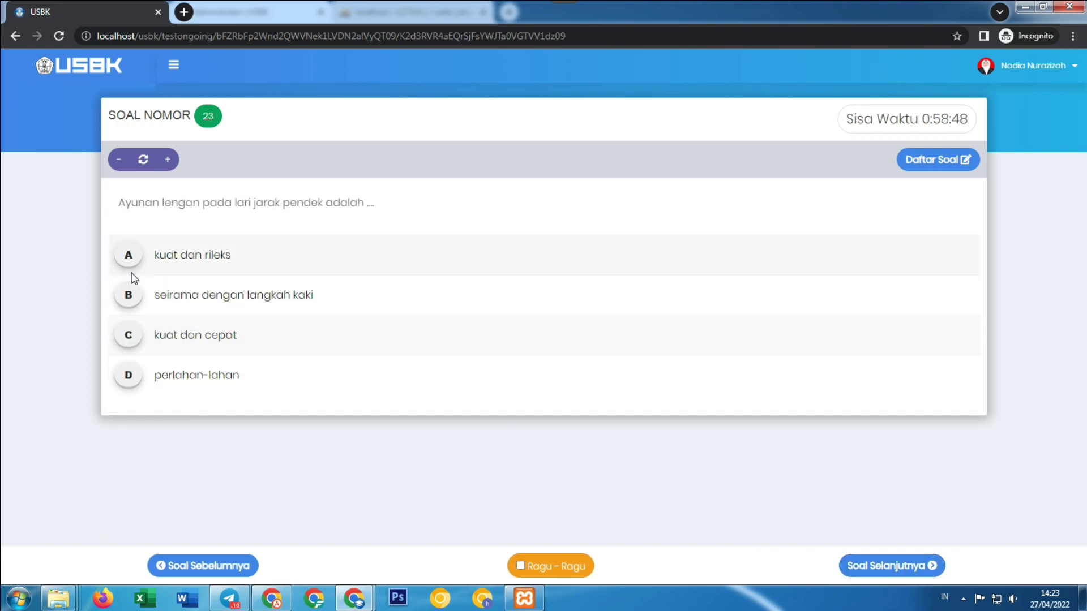
{"action": "left_click", "coordinate": [129, 270]}
{"action": "left_click", "coordinate": [932, 564]}
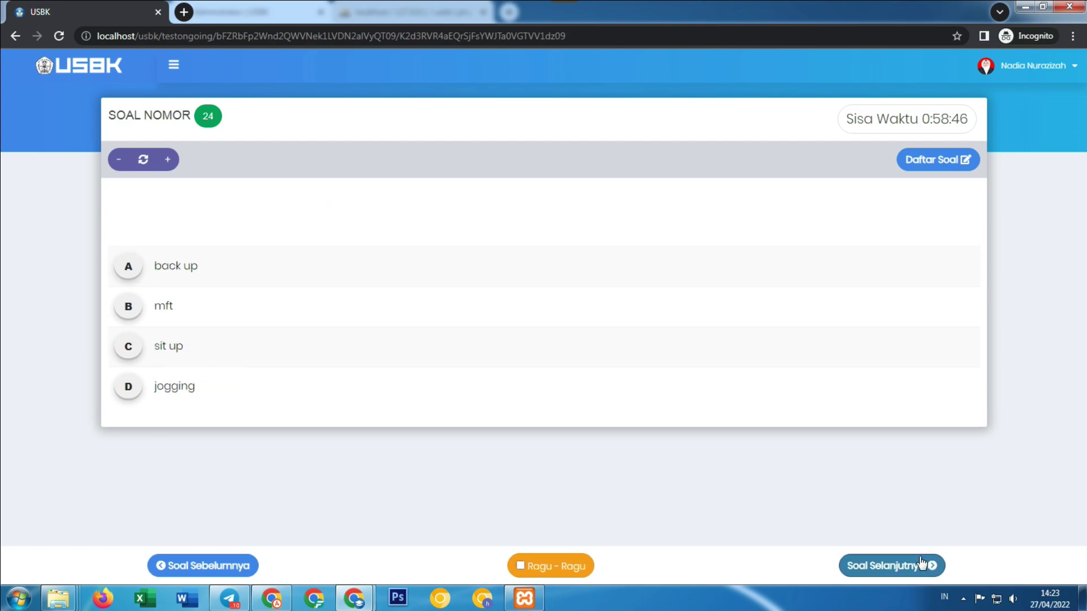
{"action": "left_click", "coordinate": [131, 381]}
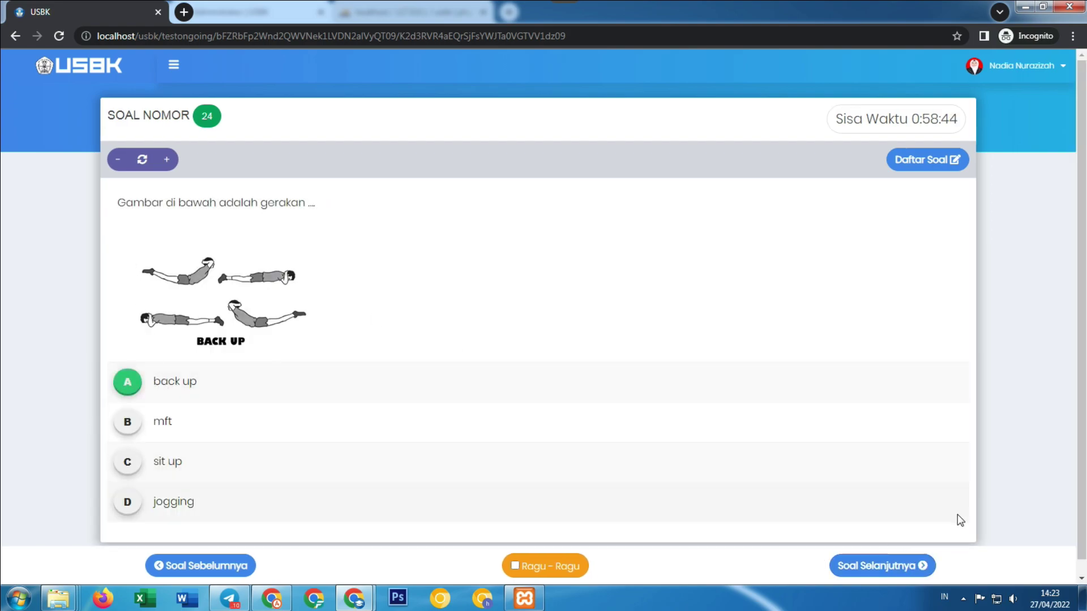
{"action": "left_click", "coordinate": [901, 565]}
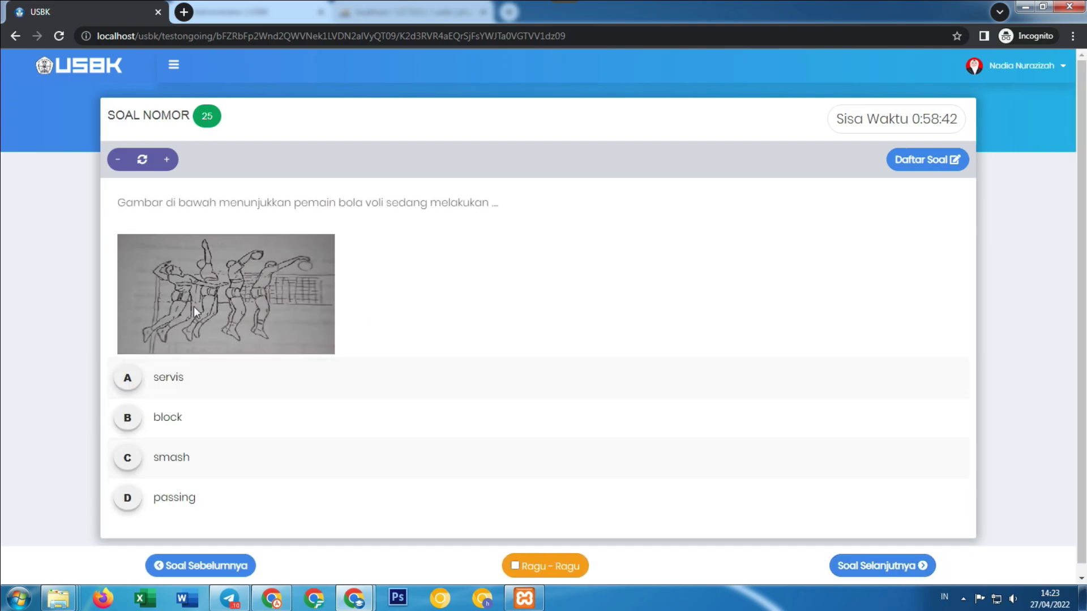
{"action": "left_click", "coordinate": [122, 376]}
{"action": "left_click", "coordinate": [882, 567]}
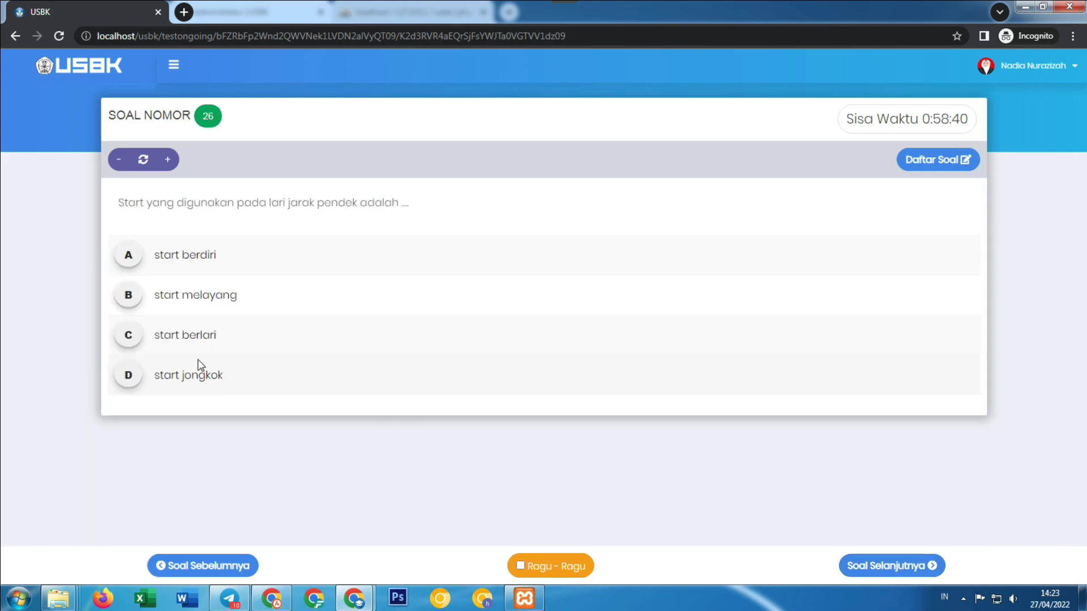
{"action": "left_click", "coordinate": [130, 340]}
{"action": "left_click", "coordinate": [897, 567]}
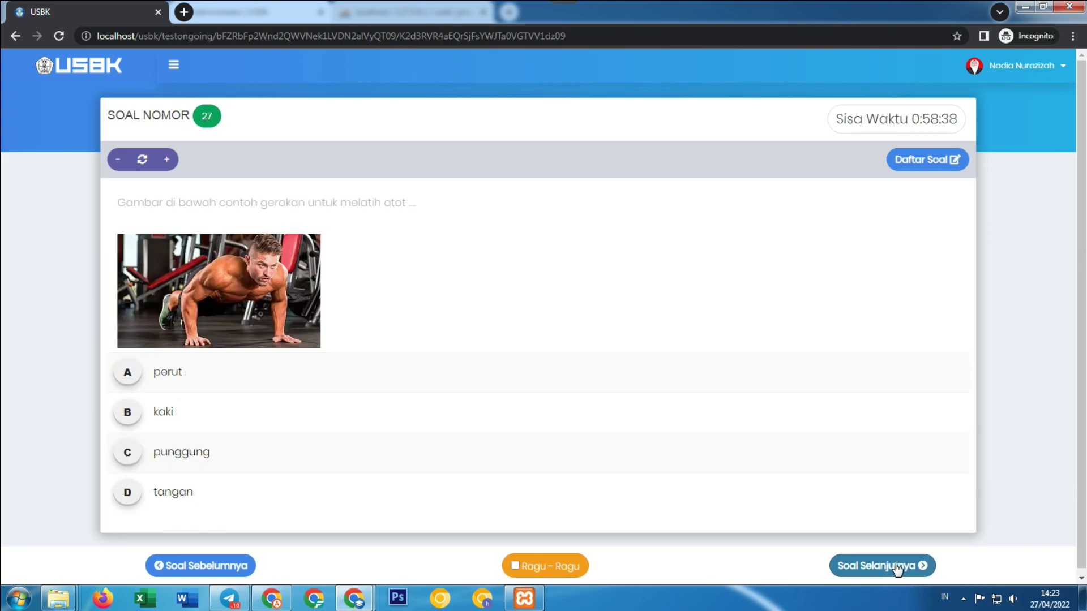
{"action": "left_click", "coordinate": [130, 372]}
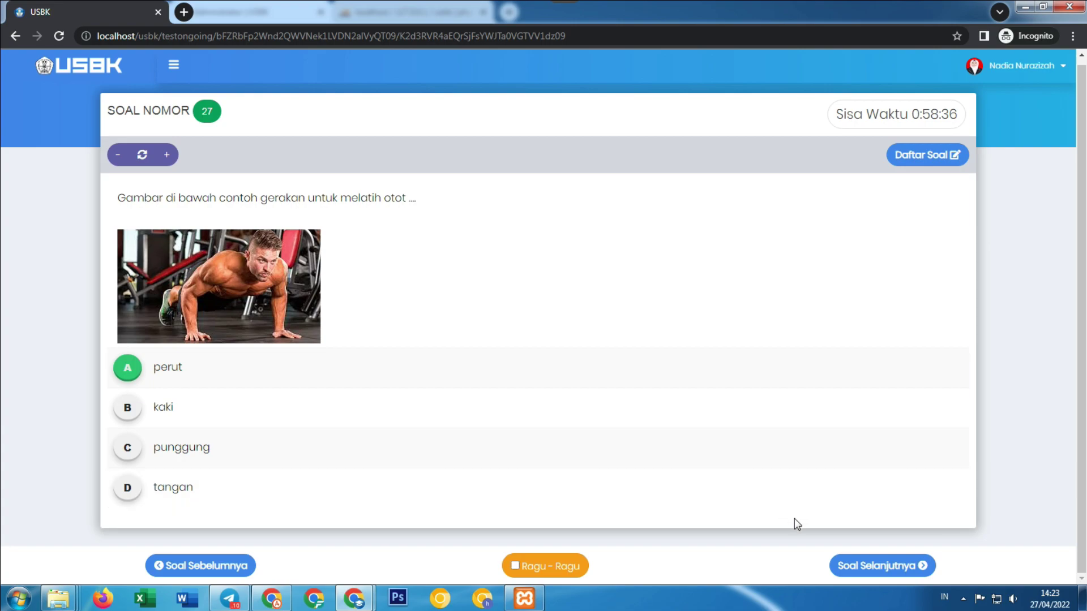
{"action": "left_click", "coordinate": [865, 568]}
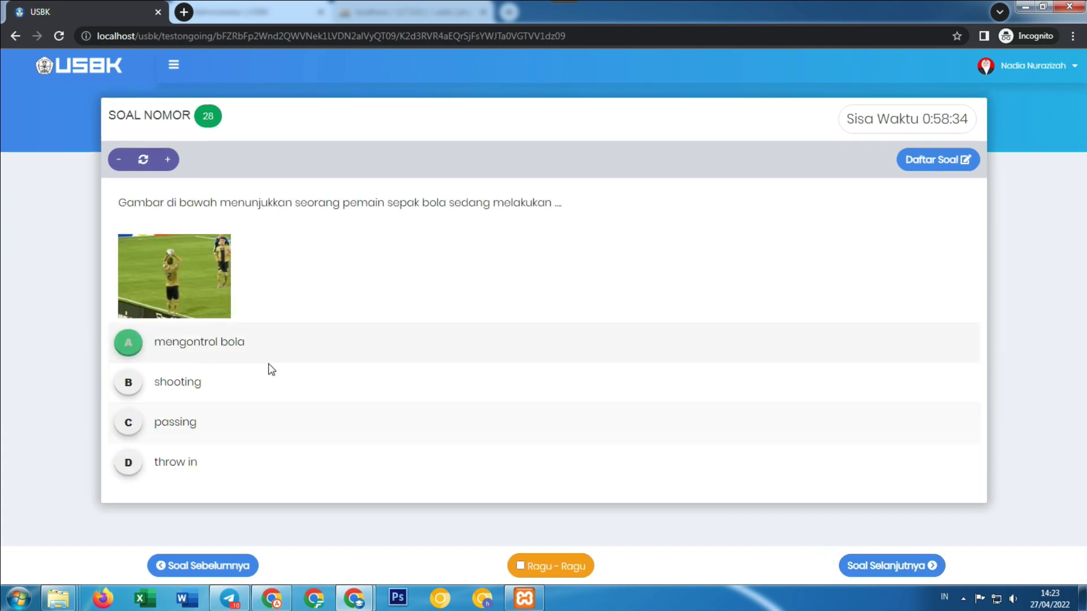
{"action": "left_click", "coordinate": [856, 565]}
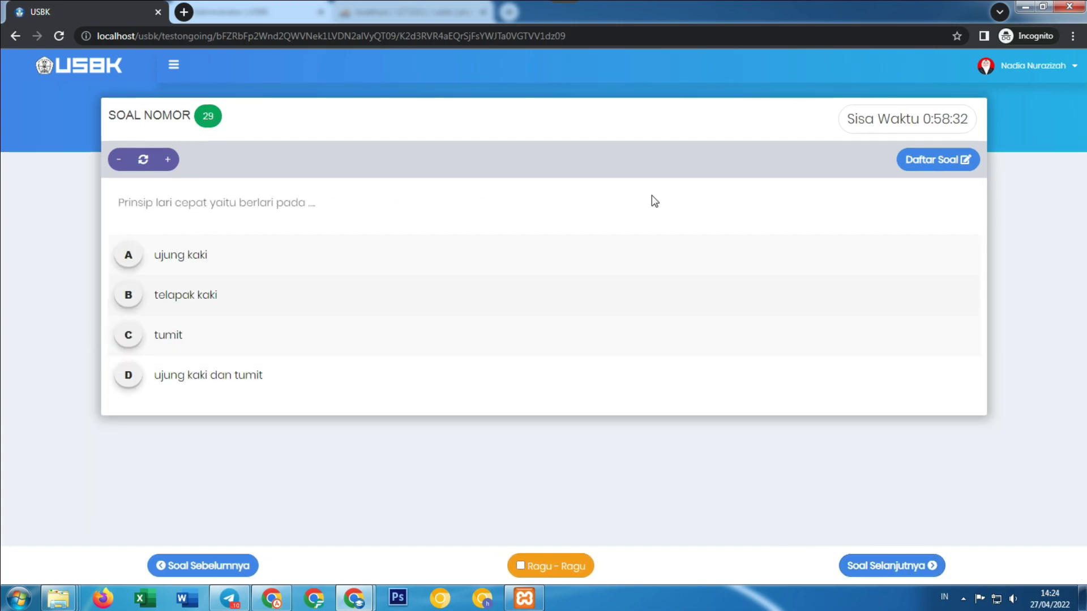
{"action": "left_click", "coordinate": [893, 565]}
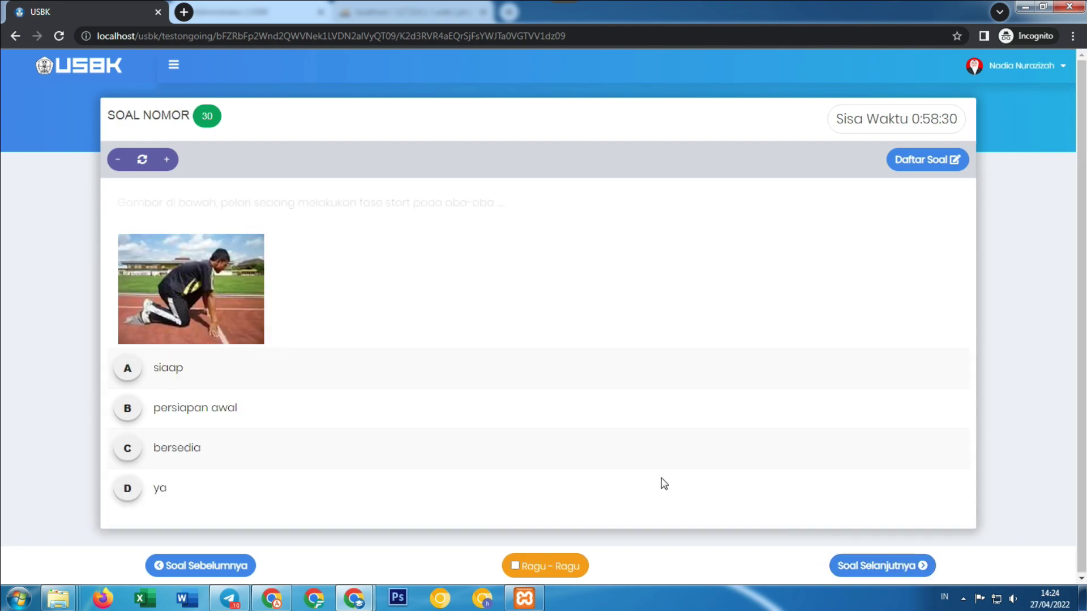
{"action": "left_click", "coordinate": [130, 369]}
{"action": "left_click", "coordinate": [897, 565]}
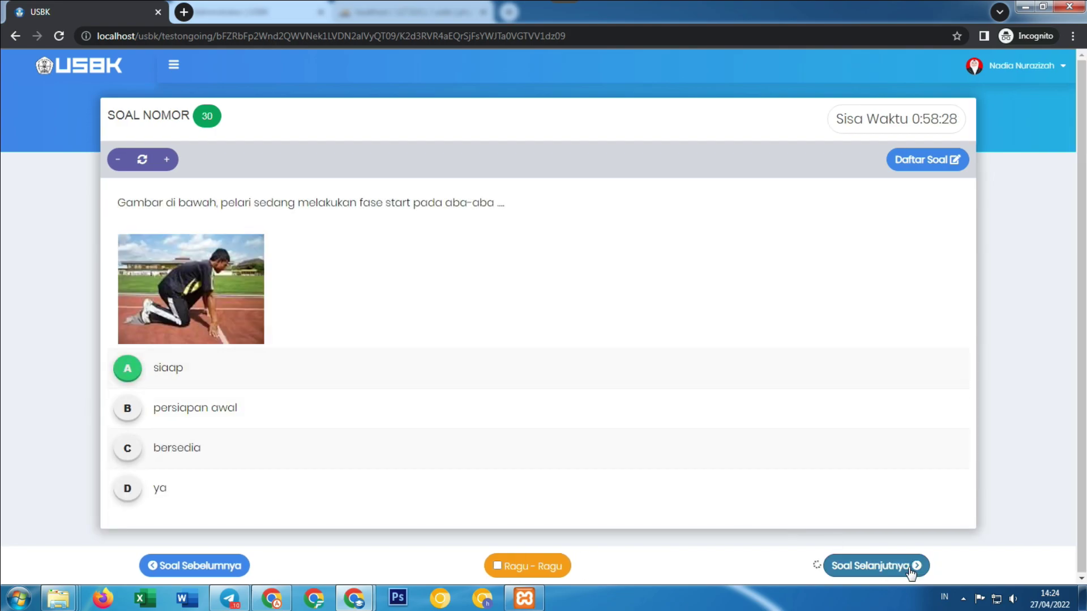
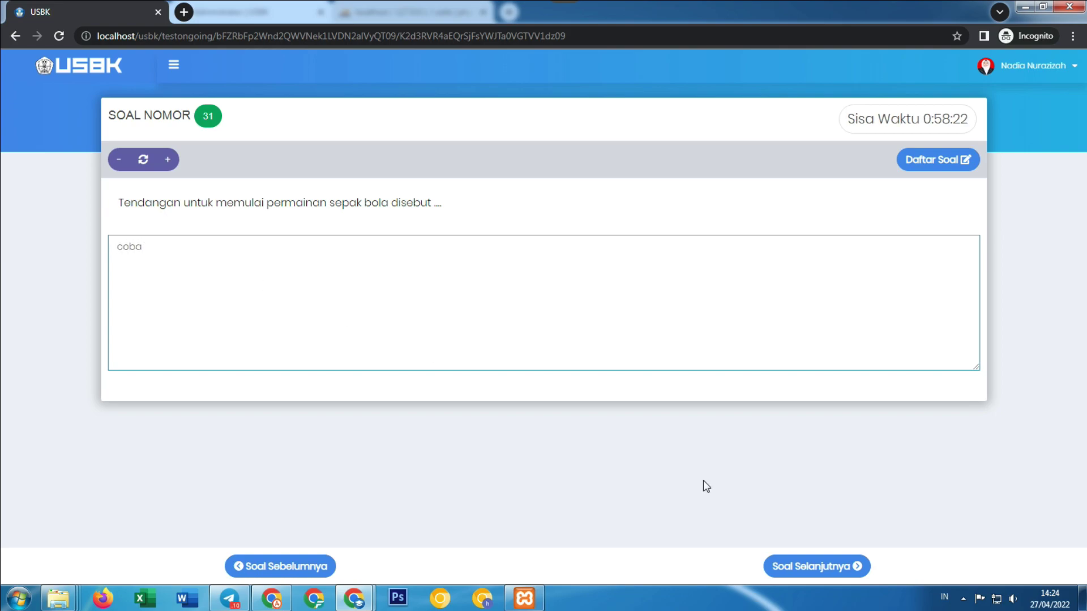
Answer questions 32–36 with 'tes', 'apnet', 'oklah' and 'okelah', saving each answer.
{"action": "left_click", "coordinate": [821, 569]}
{"action": "type", "text": "tes"}
{"action": "left_click", "coordinate": [829, 566]}
{"action": "left_click", "coordinate": [366, 288]}
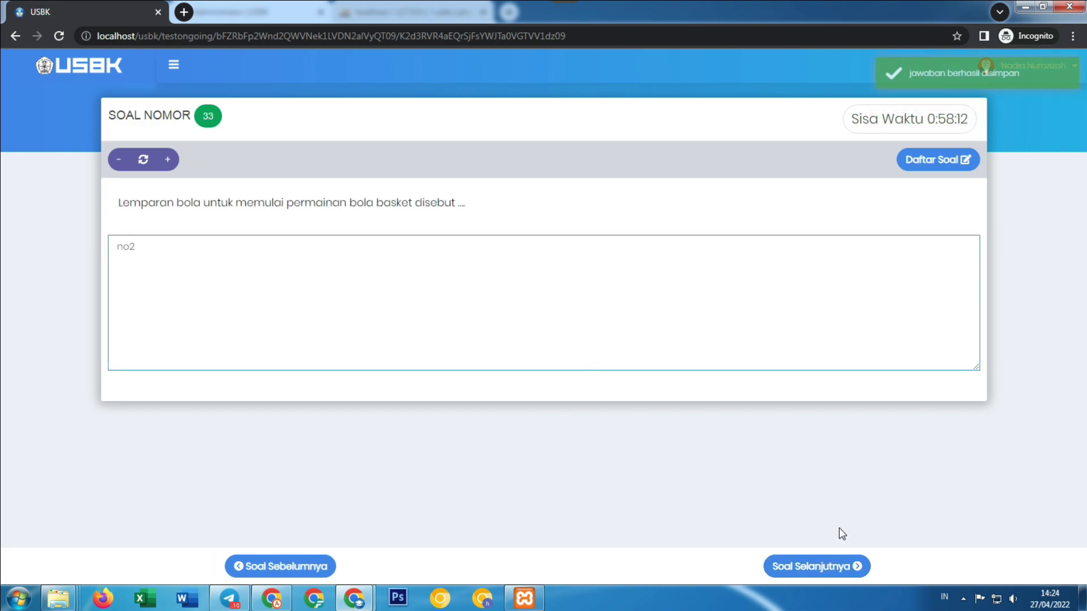
{"action": "left_click", "coordinate": [815, 567]}
{"action": "left_click", "coordinate": [435, 297]}
{"action": "type", "text": "ap"}
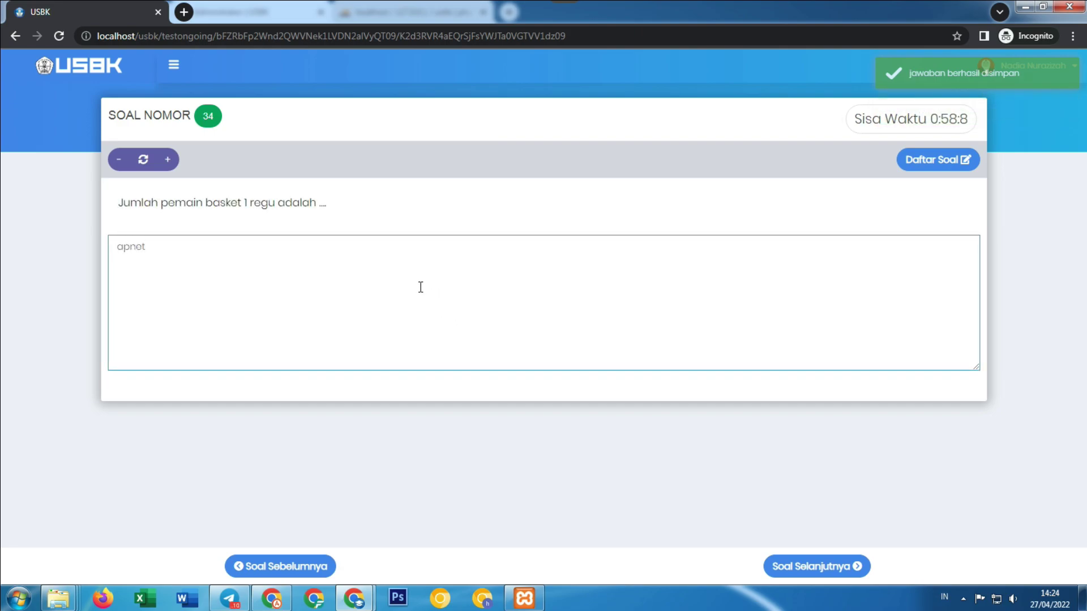
{"action": "type", "text": "net"}
{"action": "left_click", "coordinate": [832, 569]}
{"action": "left_click", "coordinate": [360, 301]}
{"action": "type", "text": "oklah"}
{"action": "left_click", "coordinate": [813, 566]}
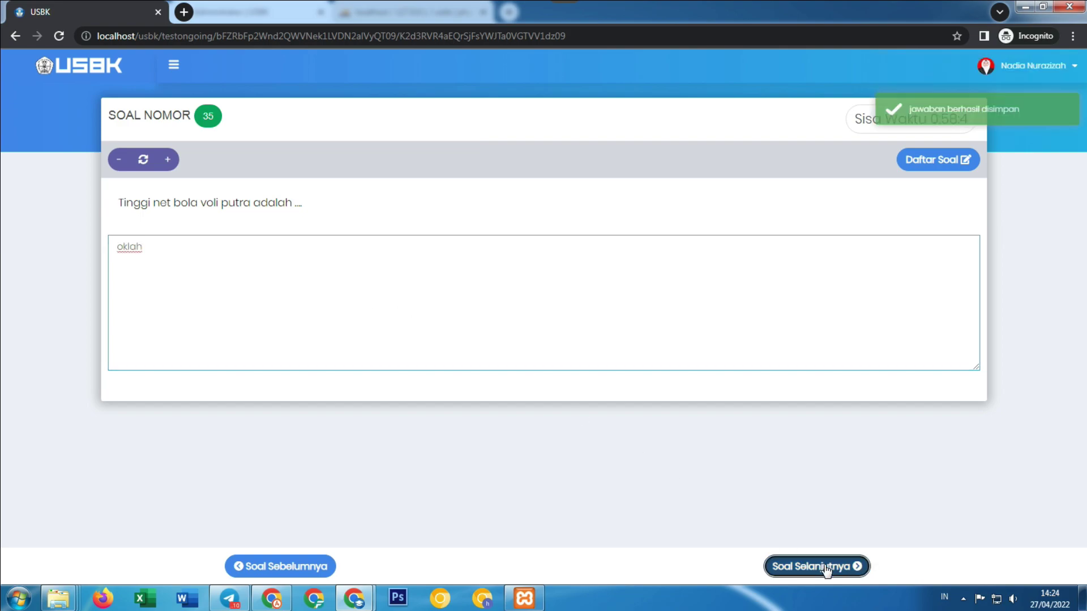
{"action": "left_click", "coordinate": [540, 294]}
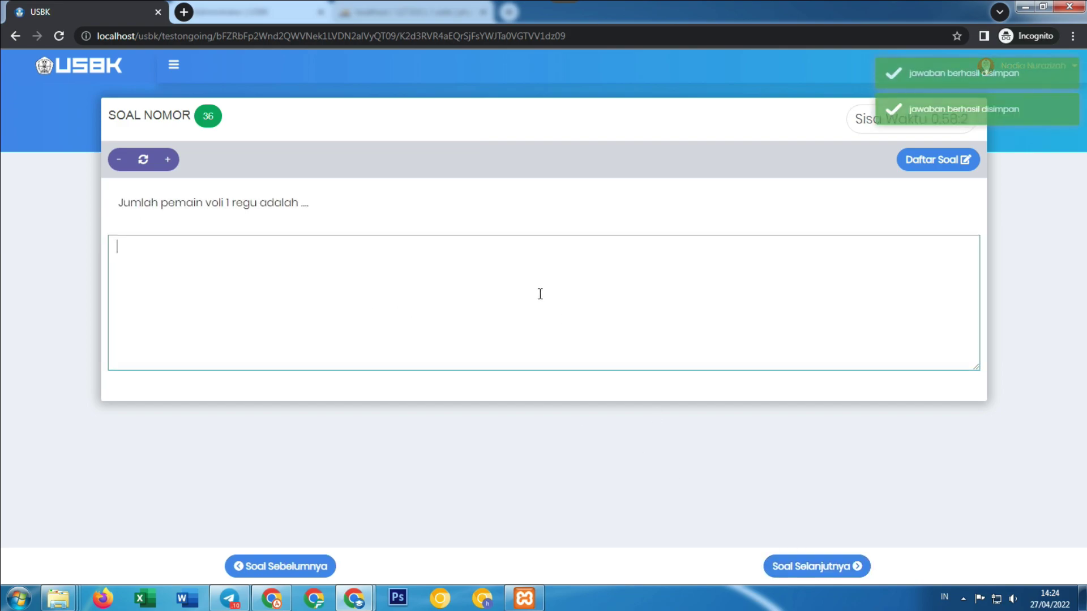
{"action": "type", "text": "okelah"}
Answer questions 37–40 with 'iy', 'iyah', 'uyads' and 'oka', then choose TEST SELESAI.
{"action": "left_click", "coordinate": [813, 566]}
{"action": "left_click", "coordinate": [508, 299]}
{"action": "type", "text": "iyah"}
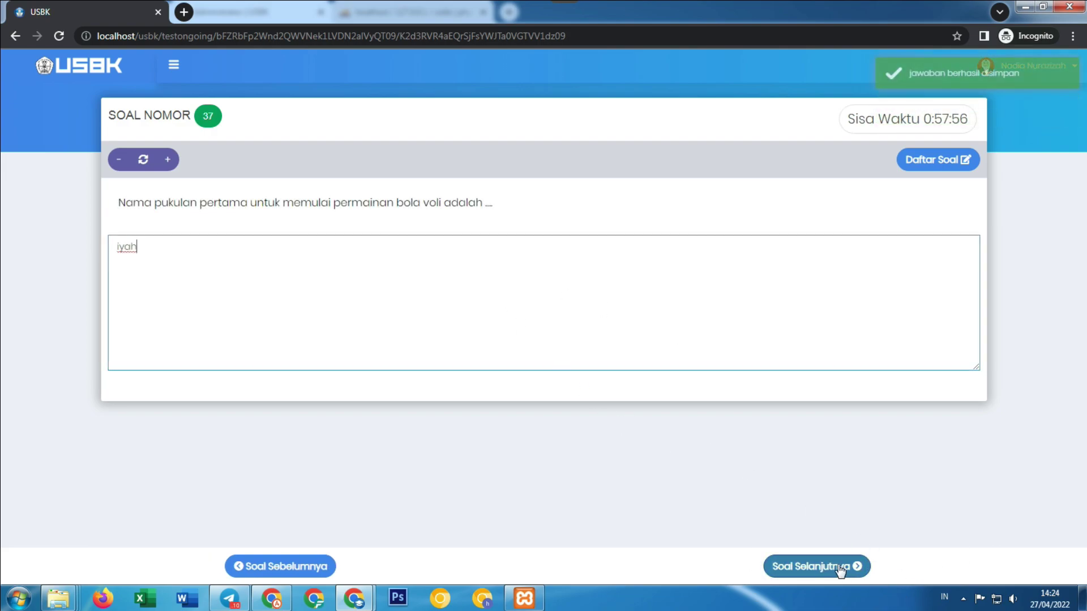
{"action": "left_click", "coordinate": [834, 565]}
{"action": "left_click", "coordinate": [231, 282]}
{"action": "type", "text": "iyah"}
{"action": "left_click", "coordinate": [781, 565]}
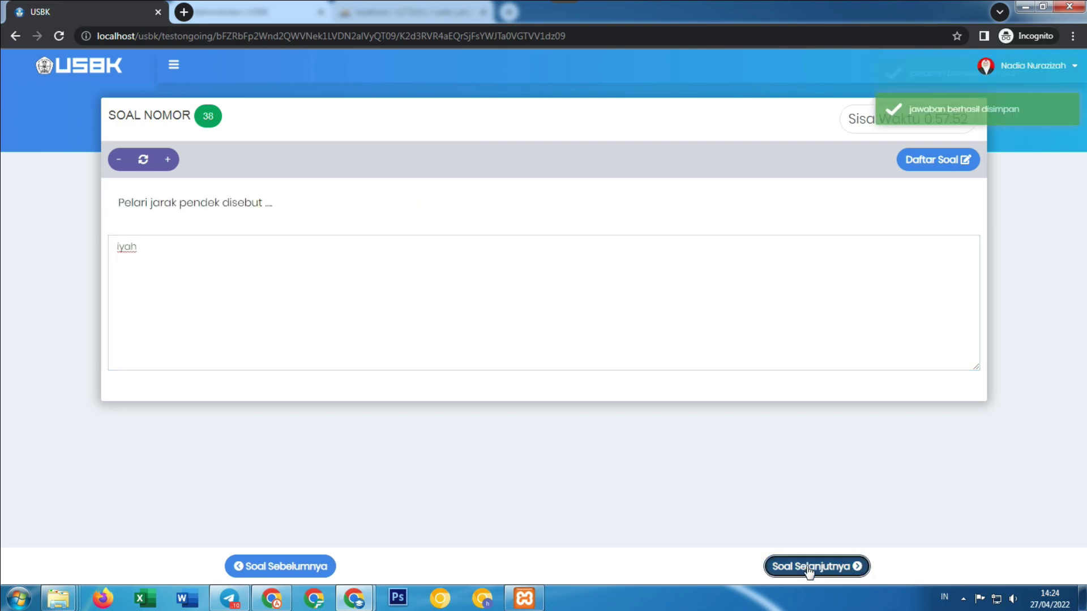
{"action": "left_click", "coordinate": [309, 300]}
{"action": "type", "text": "uyads"}
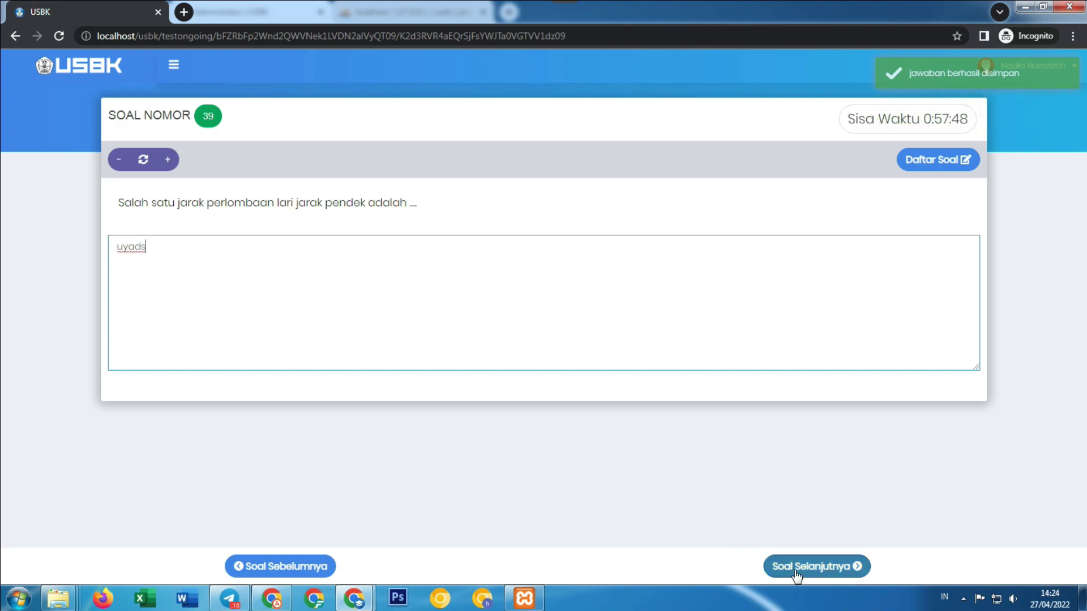
{"action": "left_click", "coordinate": [800, 566]}
{"action": "left_click", "coordinate": [545, 317]}
{"action": "type", "text": "oka"}
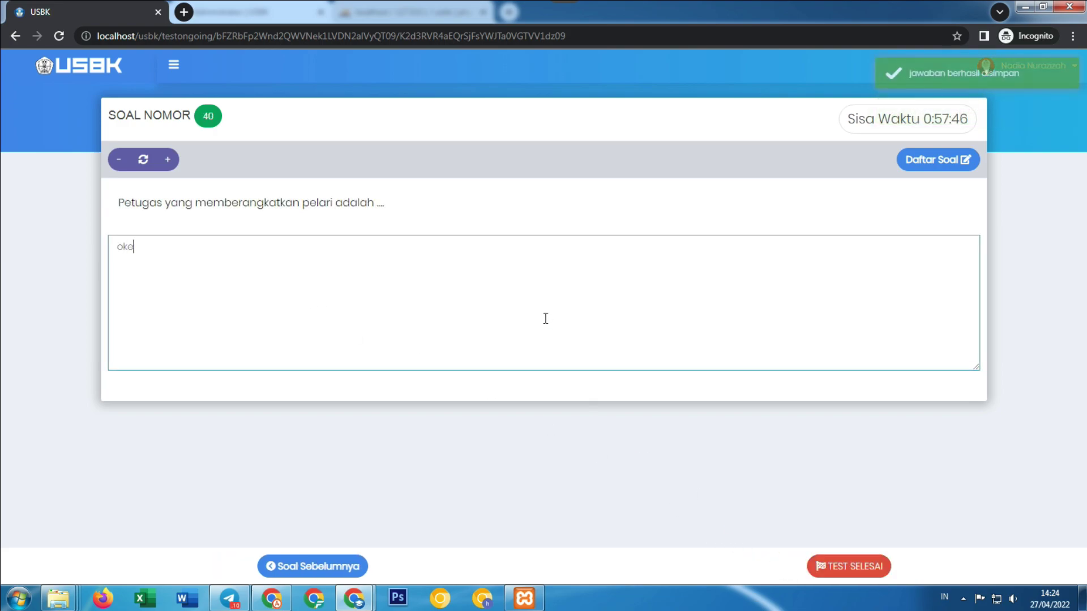
{"action": "left_click", "coordinate": [858, 570]}
Confirm finishing the exam and check the Bindo score in Hasil Ujian, which isn't viewable yet.
{"action": "left_click", "coordinate": [500, 397]}
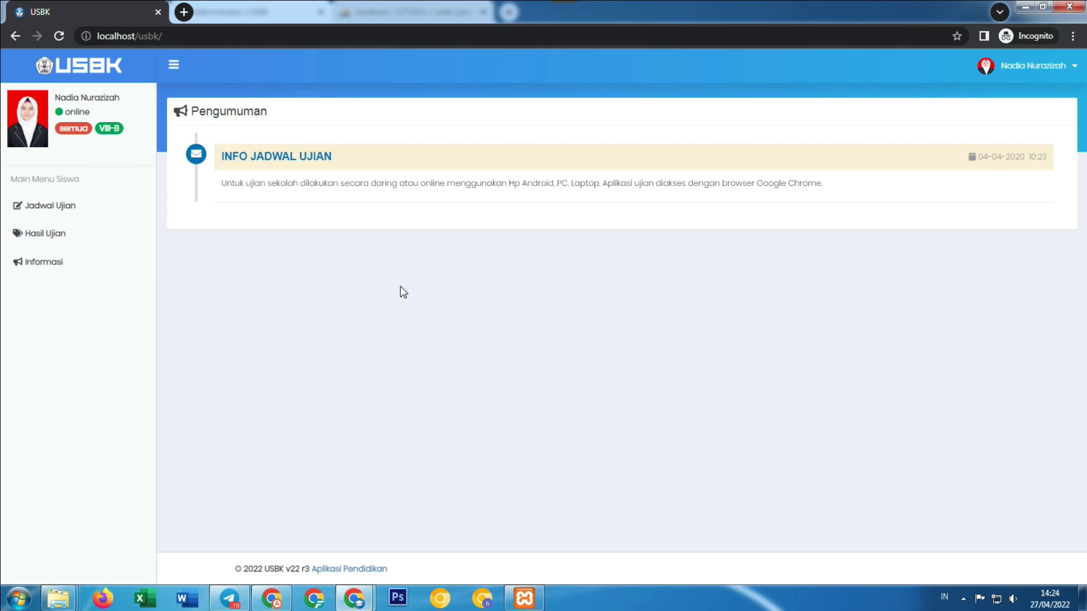
{"action": "left_click", "coordinate": [96, 235]}
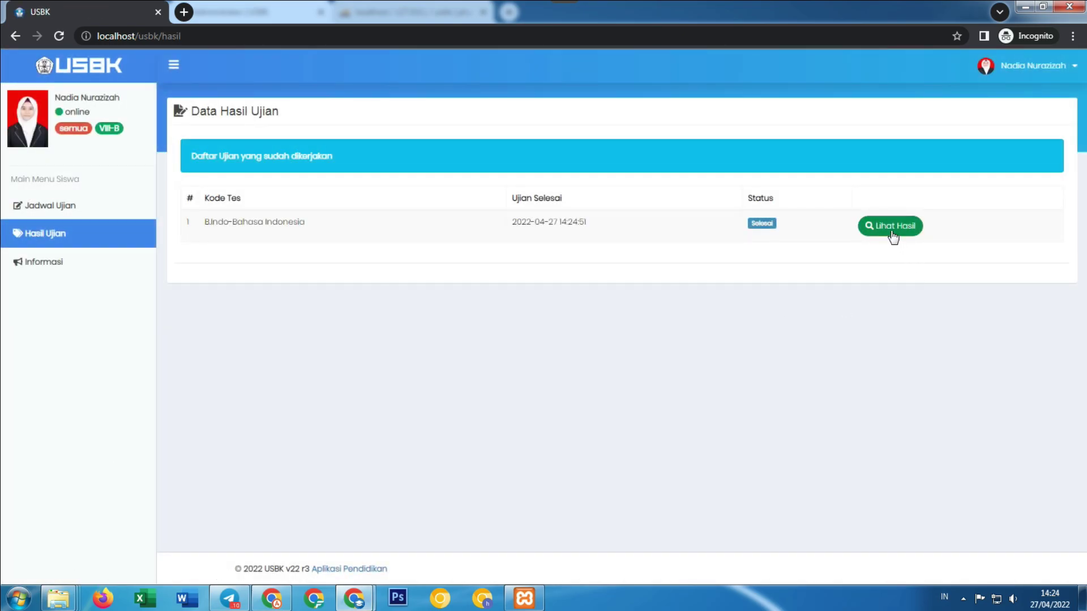
{"action": "left_click", "coordinate": [889, 230]}
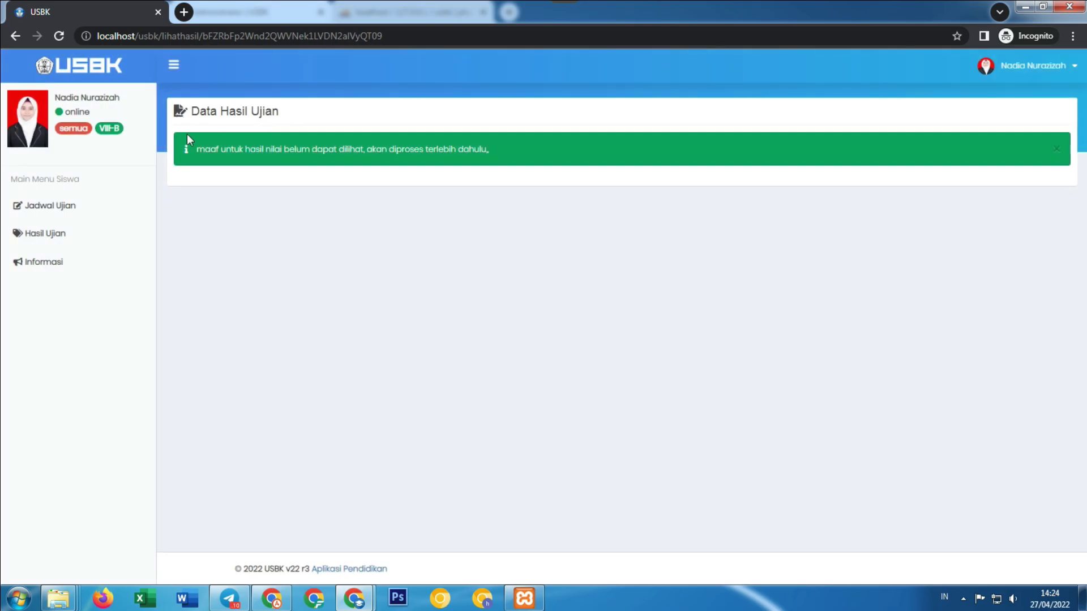
{"action": "left_click_drag", "start_coordinate": [213, 152], "coordinate": [479, 163]}
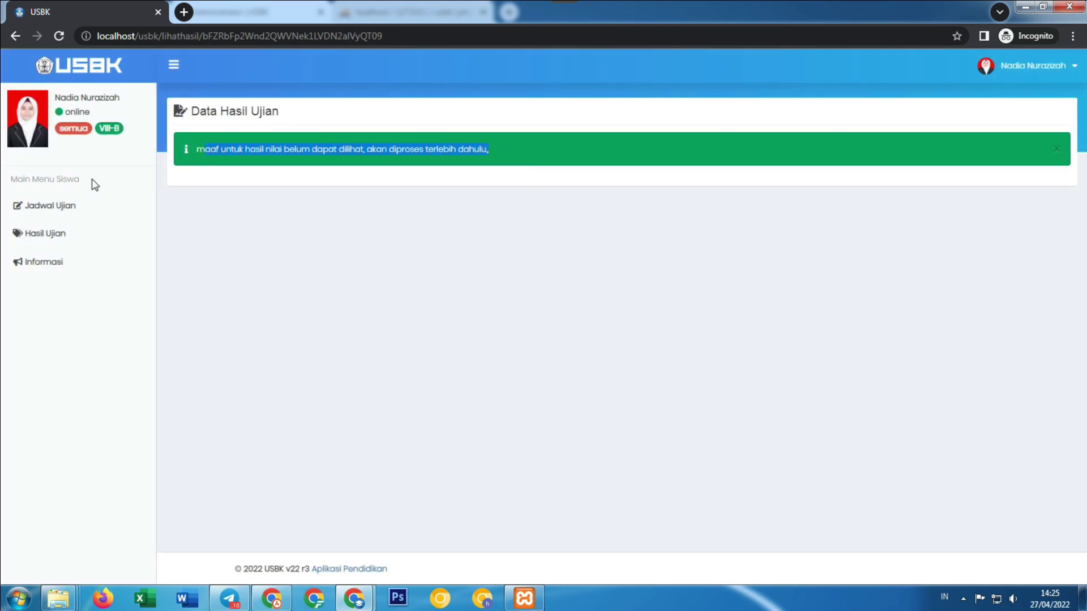
Return to the Hasil Ujian list and switch to the administrator's browser window.
{"action": "left_click", "coordinate": [61, 233]}
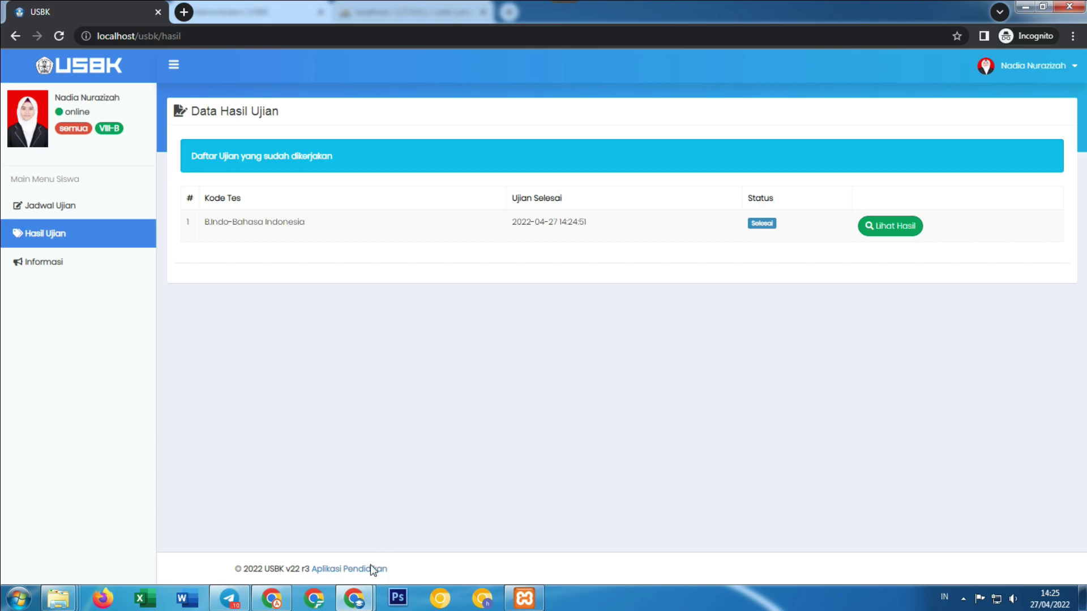
{"action": "mouse_move", "coordinate": [355, 598]}
{"action": "left_click", "coordinate": [305, 552]}
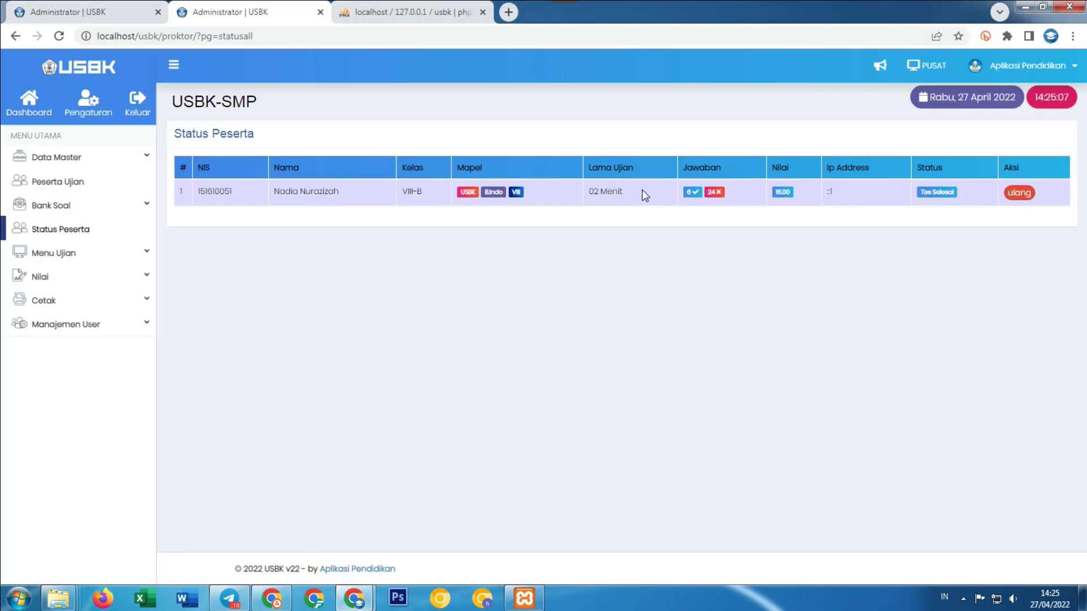
Check the participant's status and open the Nilai > Semua Nilai page.
{"action": "triple_click", "coordinate": [672, 196]}
{"action": "left_click", "coordinate": [663, 344]}
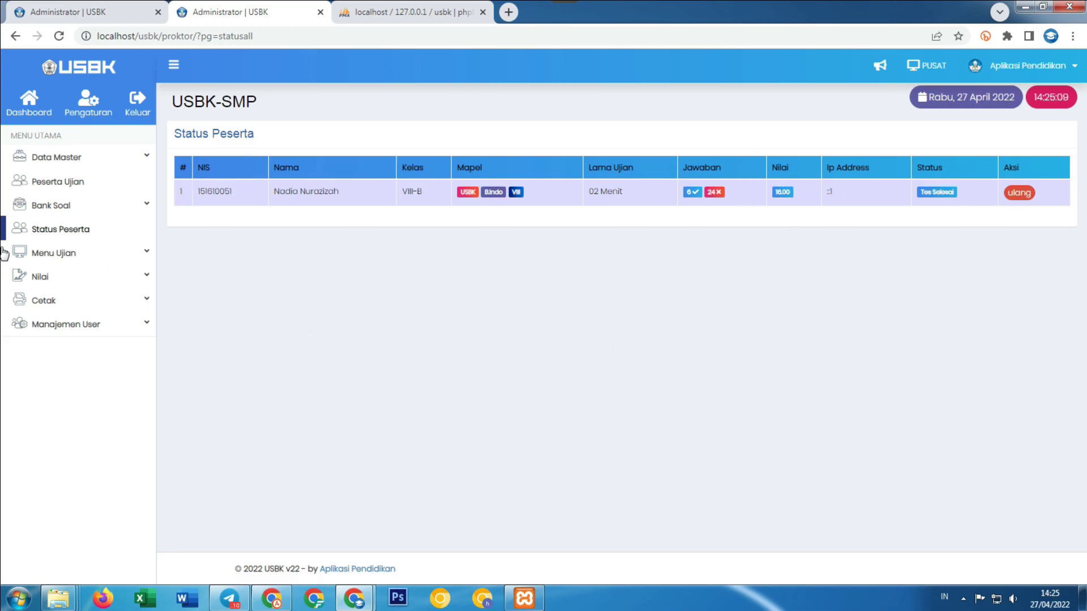
{"action": "left_click", "coordinate": [57, 277]}
{"action": "left_click", "coordinate": [64, 300]}
View the score recaps for VIII-A and VIII-B (6 correct, 24 wrong, score 16).
{"action": "left_click", "coordinate": [286, 168]}
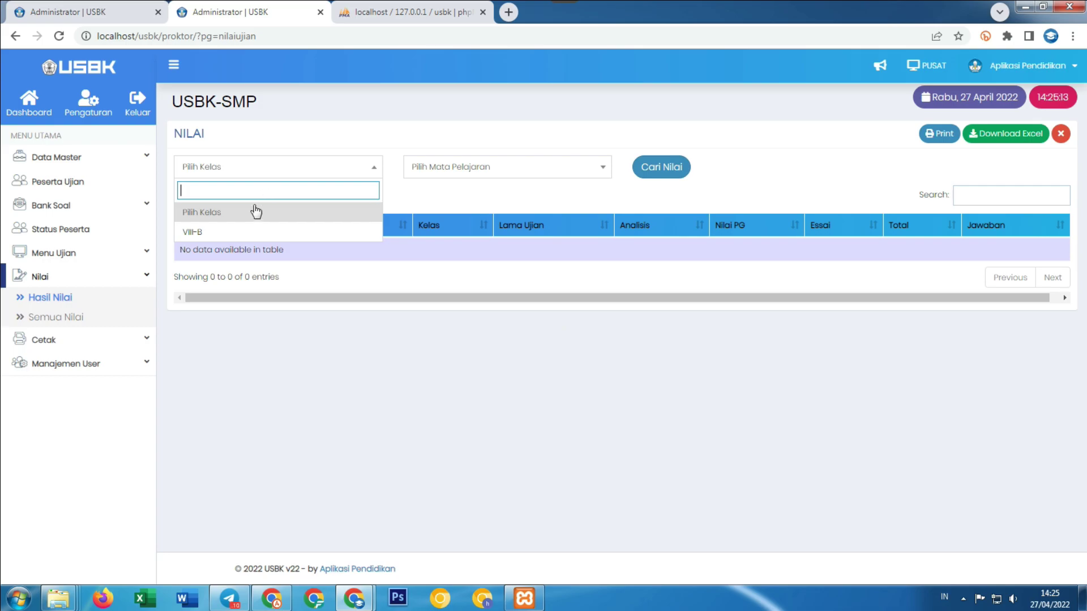
{"action": "left_click", "coordinate": [240, 233]}
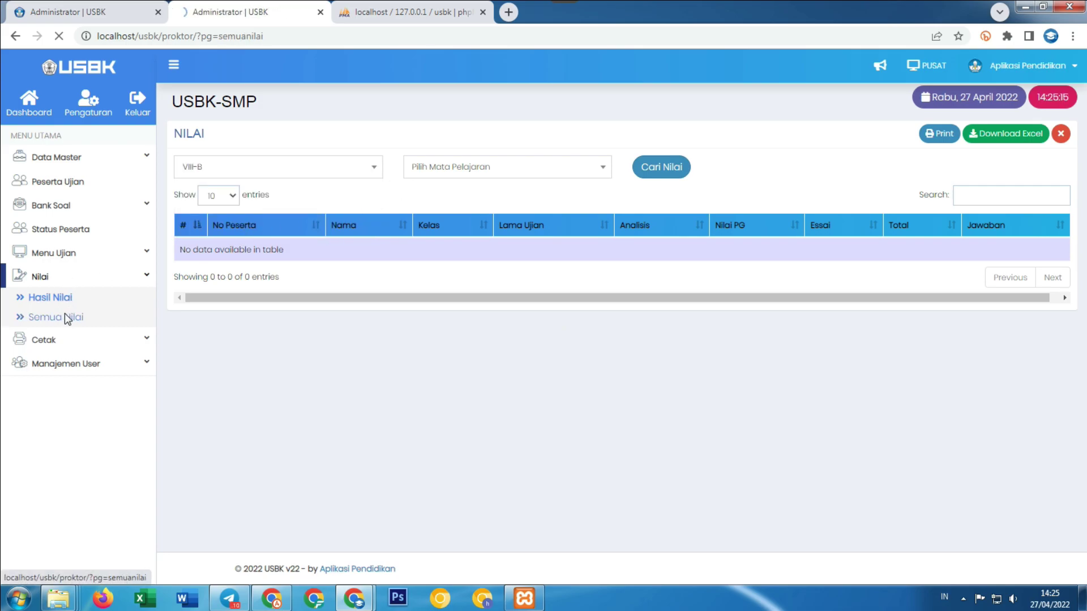
{"action": "left_click", "coordinate": [256, 210]}
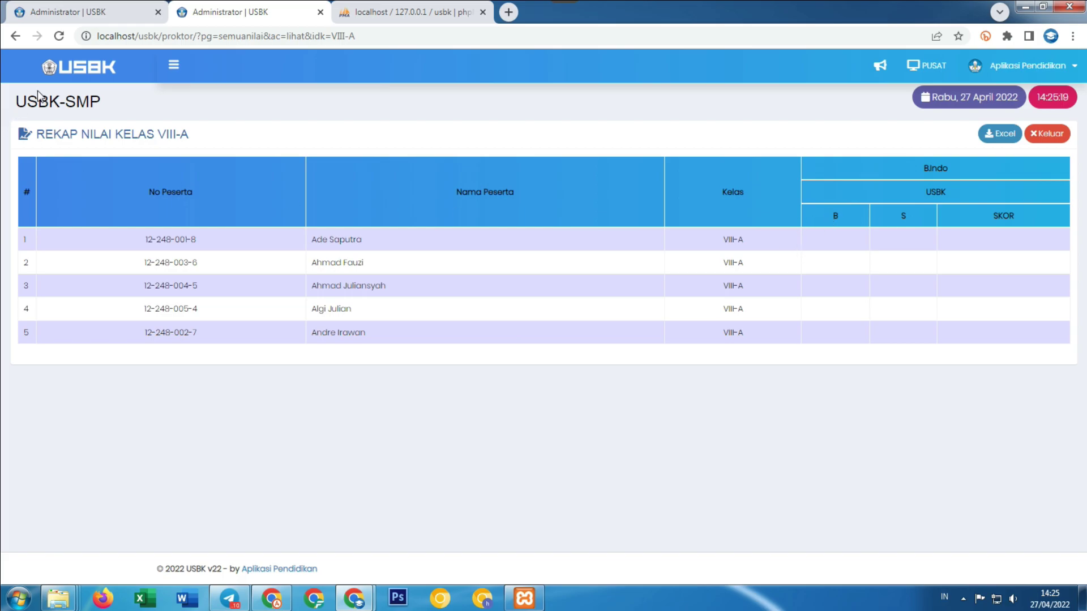
{"action": "left_click", "coordinate": [15, 36]}
{"action": "left_click", "coordinate": [422, 198]}
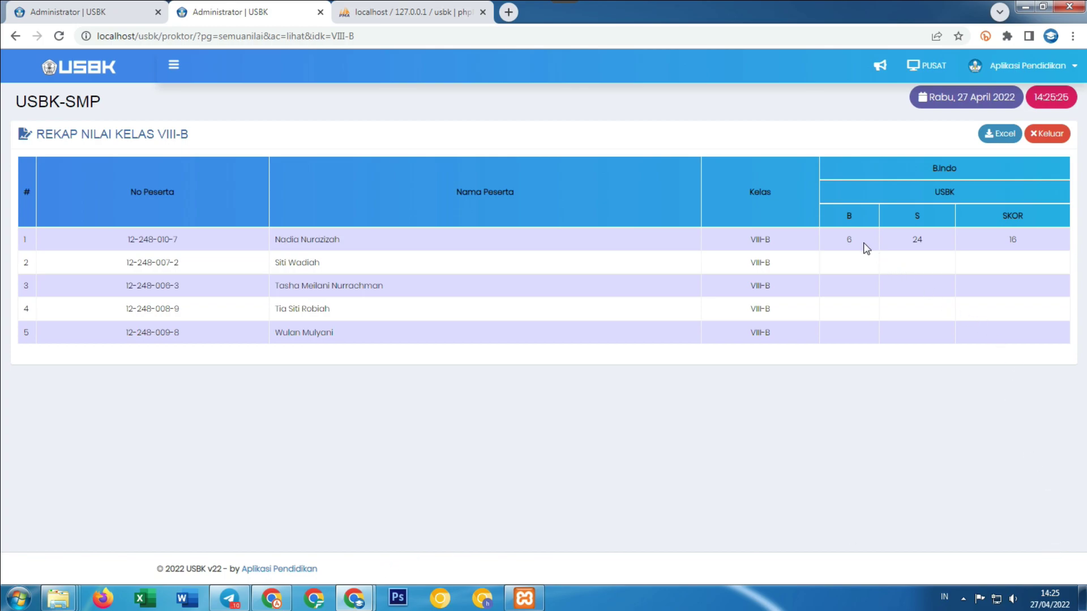
{"action": "left_click", "coordinate": [854, 260]}
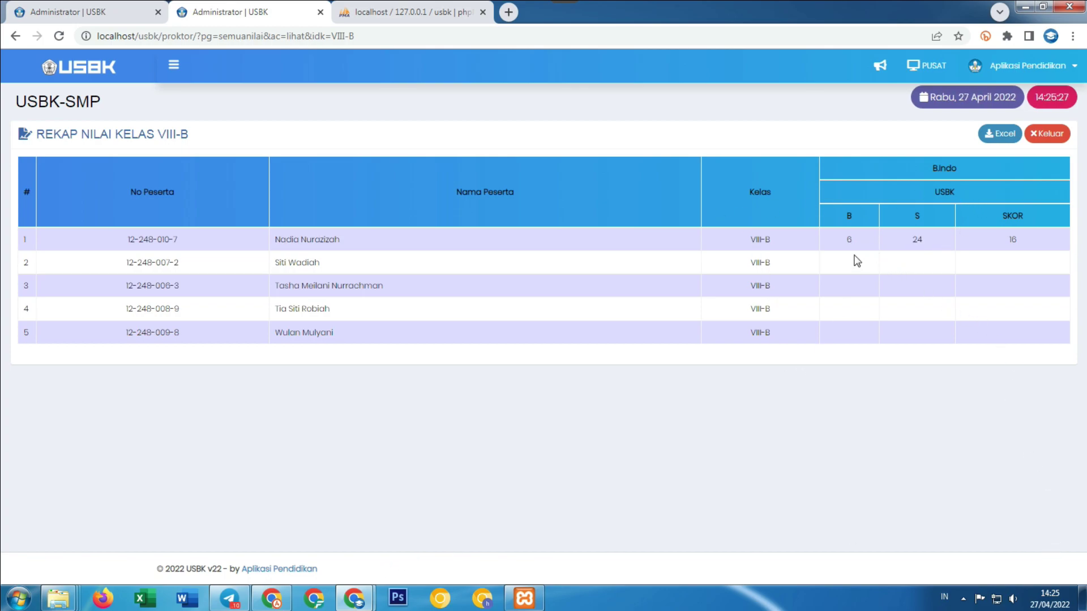
{"action": "left_click", "coordinate": [16, 37]}
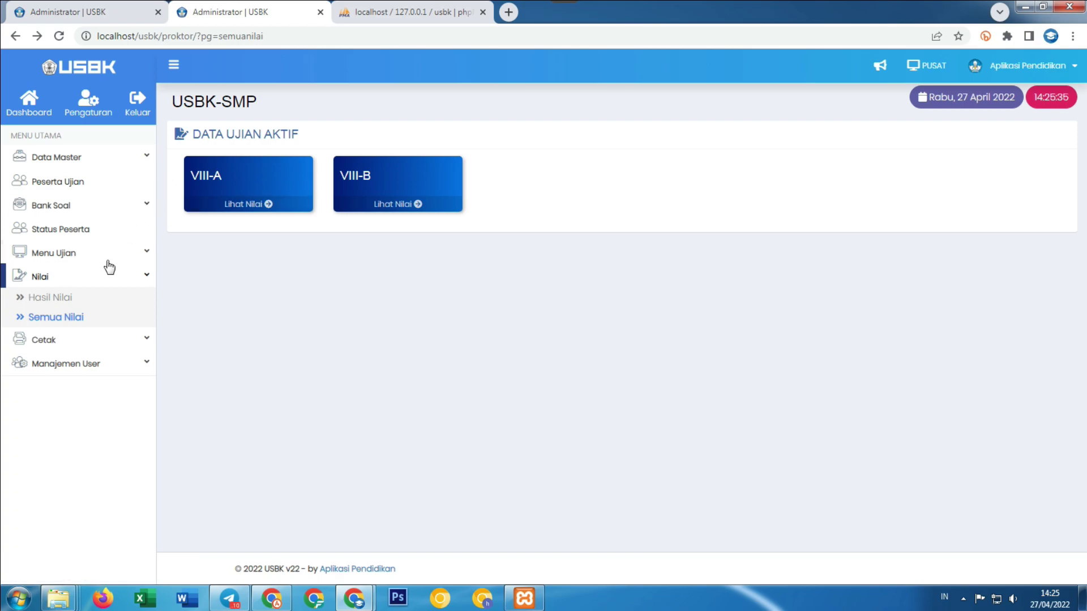
Go to Manajemen User > Data Guru to see the teacher accounts.
{"action": "left_click", "coordinate": [115, 341]}
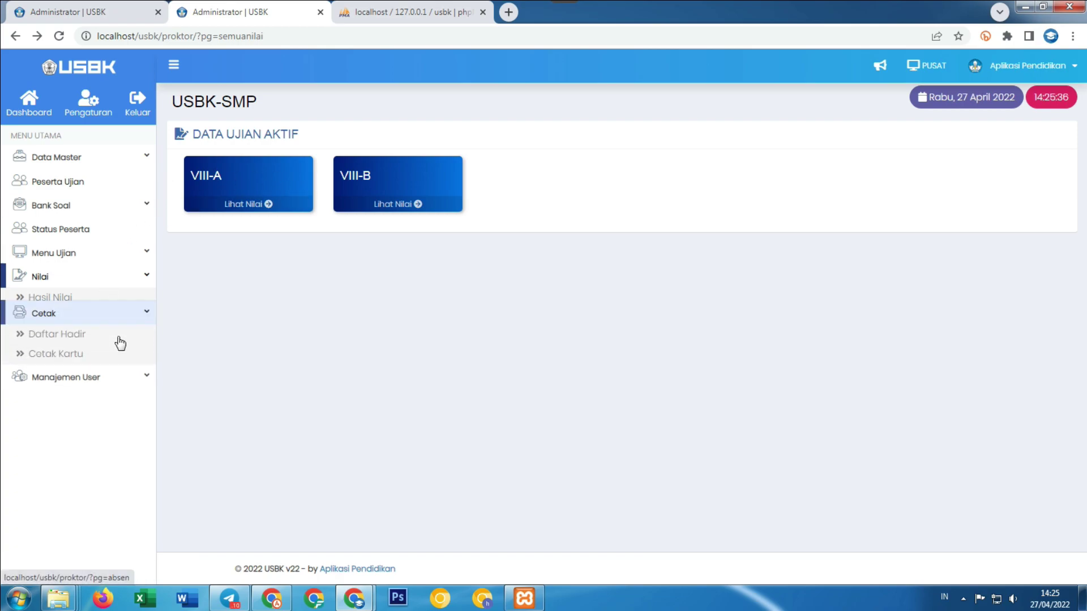
{"action": "left_click", "coordinate": [104, 278]}
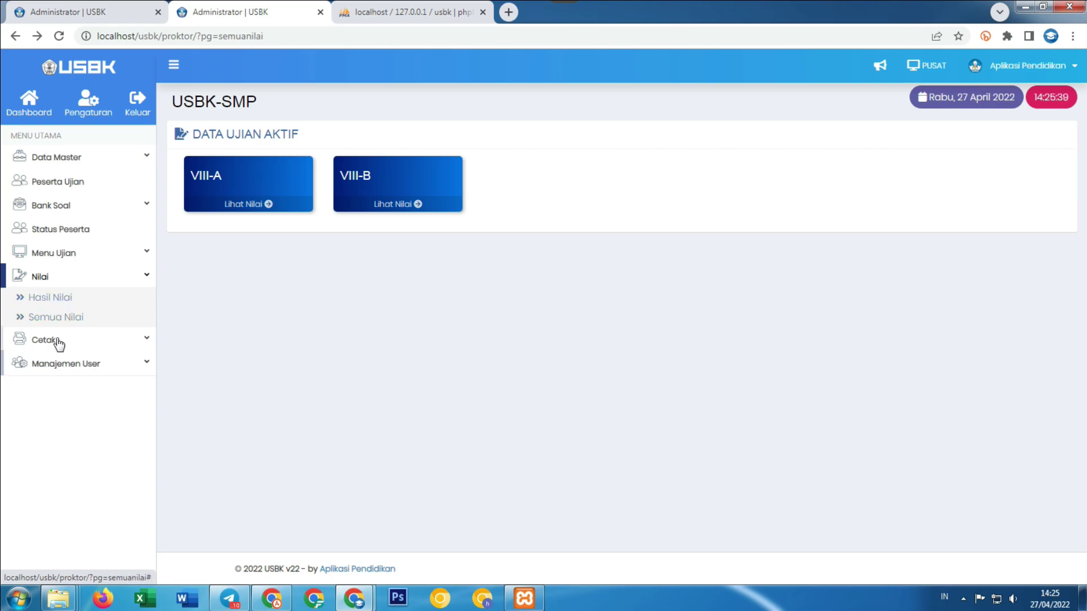
{"action": "left_click", "coordinate": [89, 364]}
{"action": "left_click", "coordinate": [71, 368]}
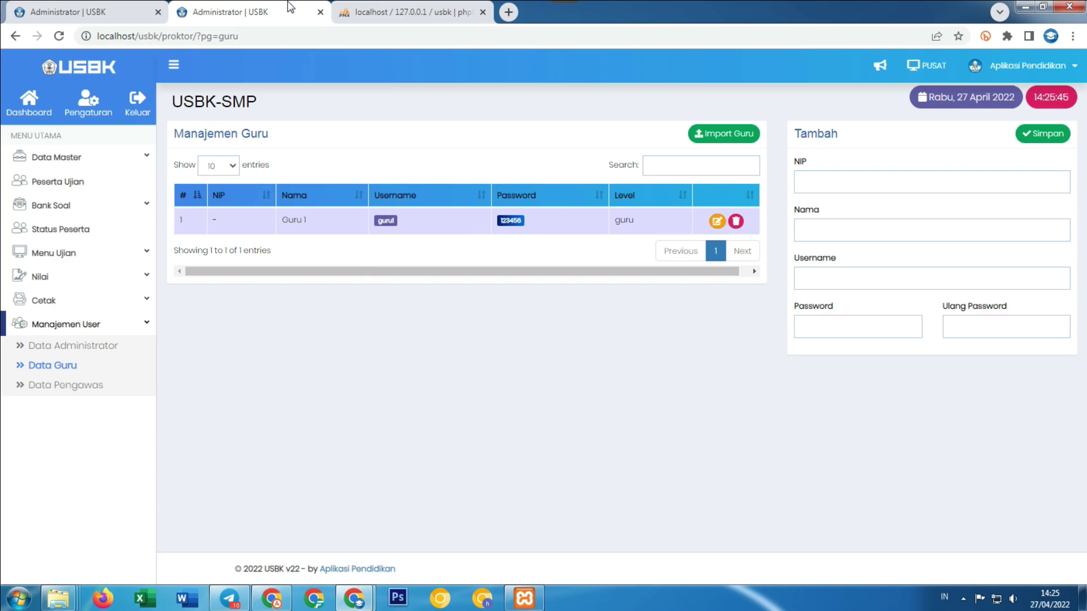
Load localhost/usbk/proktor in a new browser window to reach the proctor login page.
{"action": "mouse_move", "coordinate": [367, 603]}
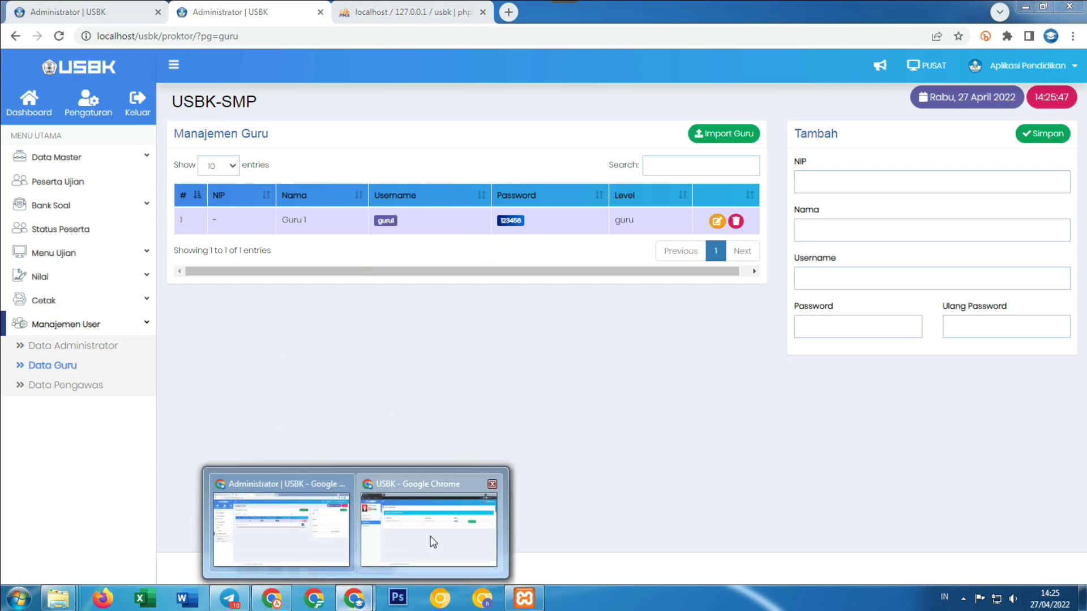
{"action": "left_click", "coordinate": [433, 542]}
{"action": "left_click", "coordinate": [481, 598]}
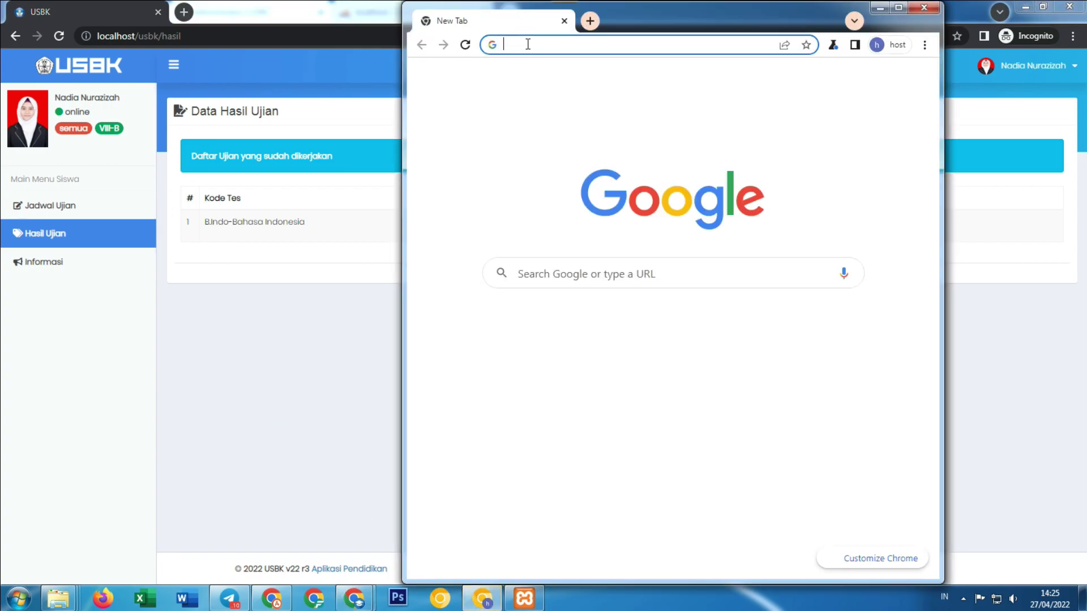
{"action": "left_click", "coordinate": [527, 44]}
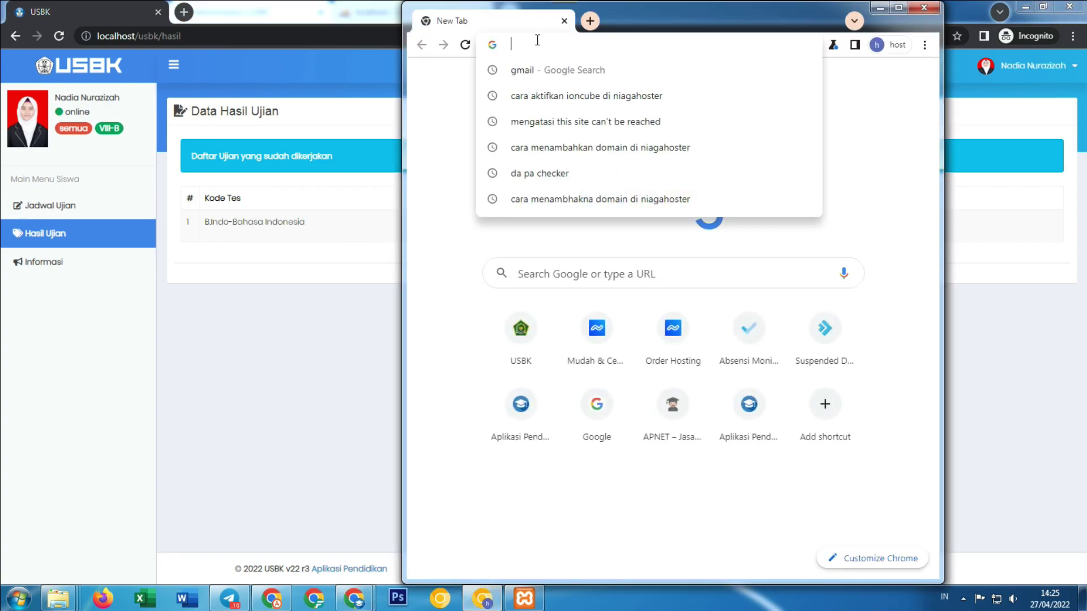
{"action": "type", "text": "localhost"}
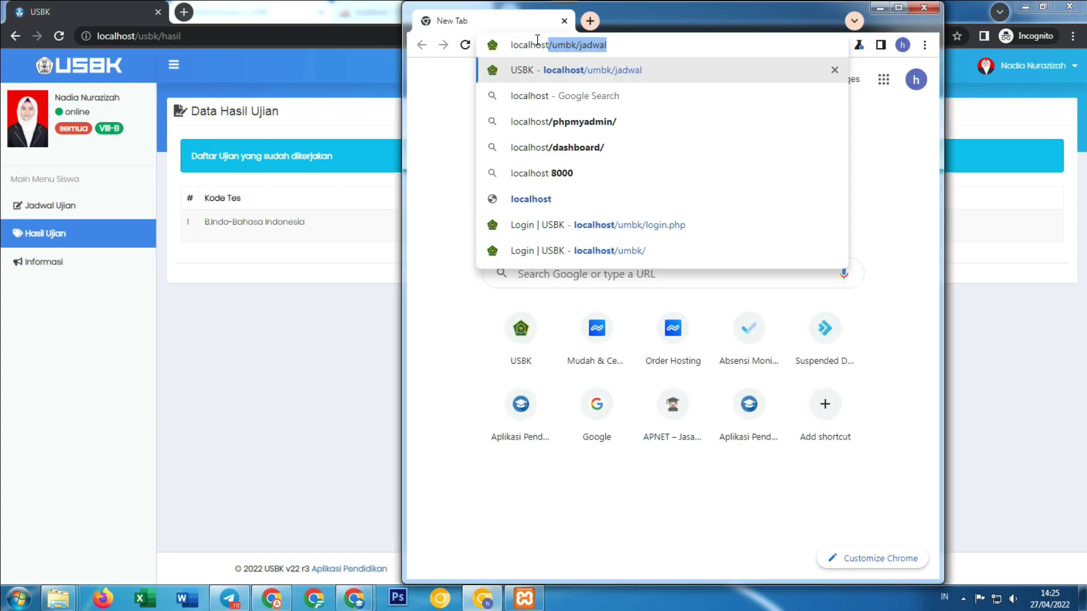
{"action": "type", "text": "/usbk"}
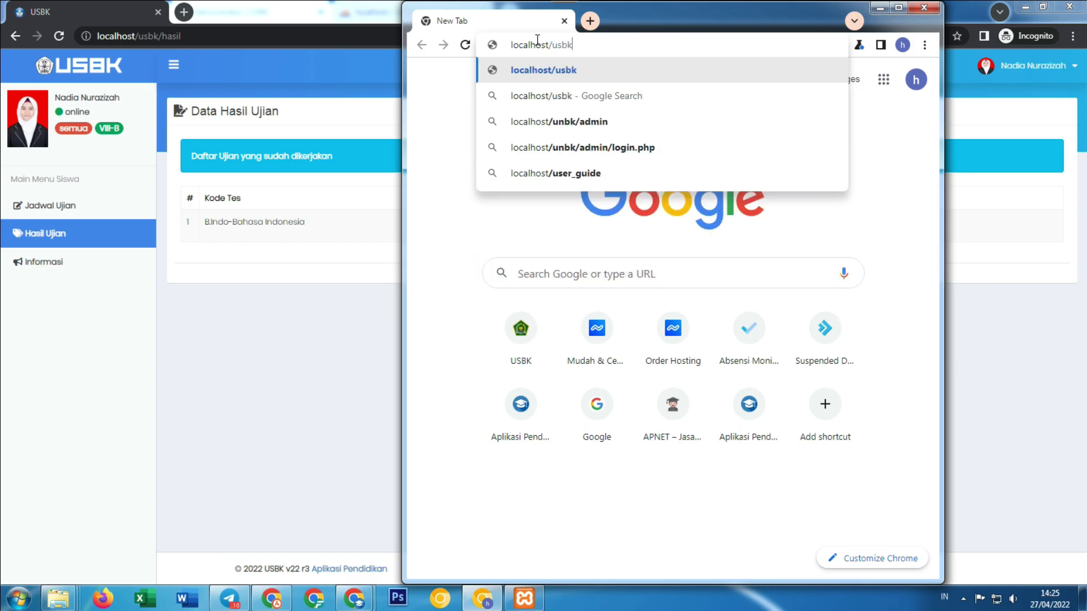
{"action": "type", "text": "/proktor"}
{"action": "key", "text": "Return"}
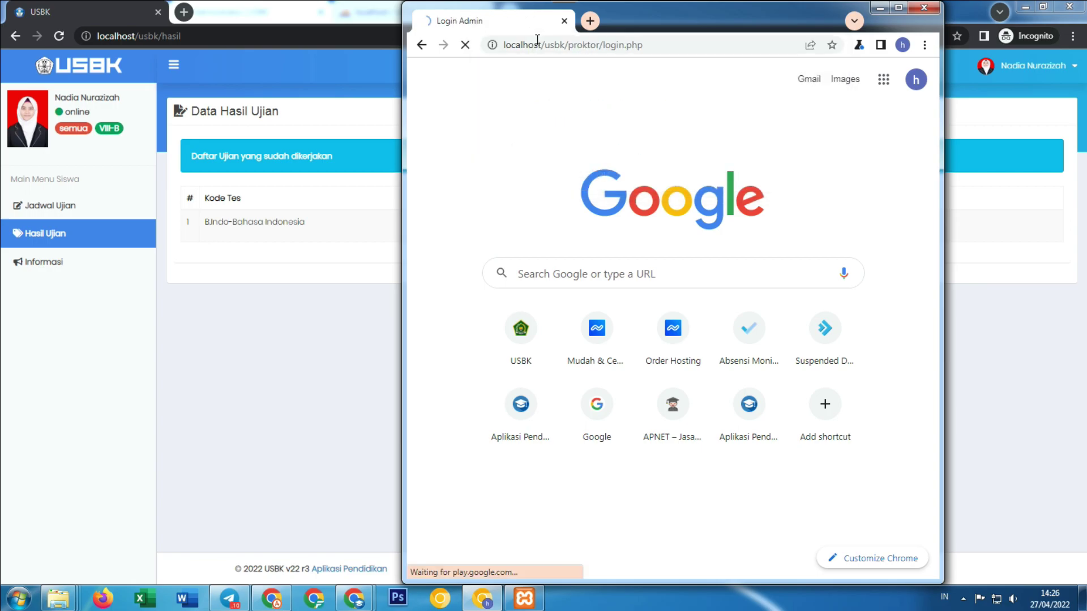
Attempt a login, dismiss the 'Pengguna tidak terdaftar' alert, and maximize the window.
{"action": "left_click", "coordinate": [740, 238]}
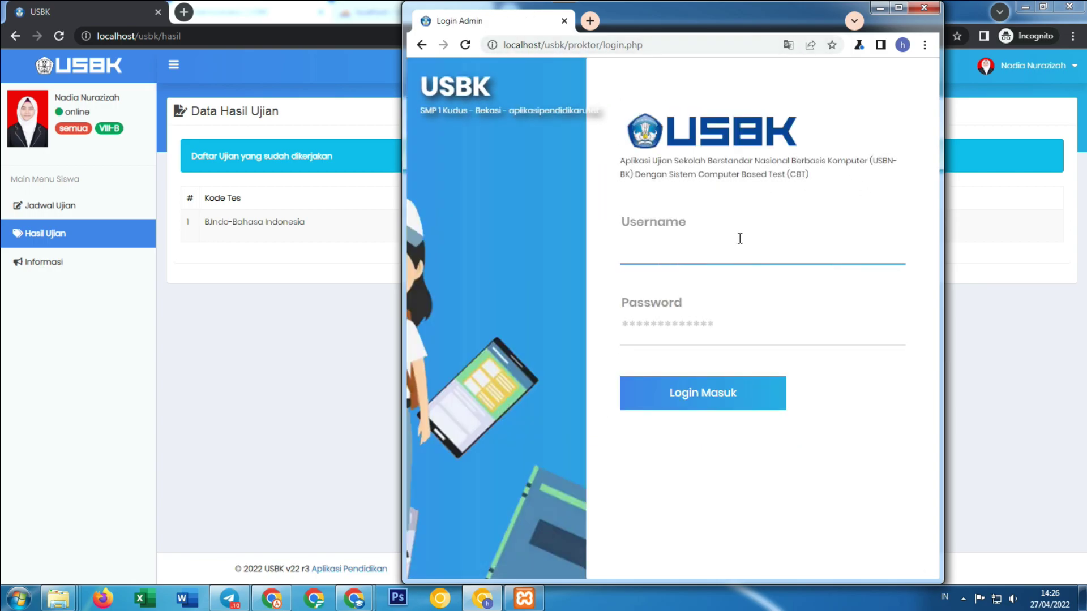
{"action": "left_click", "coordinate": [688, 323]}
{"action": "type", "text": "guru"}
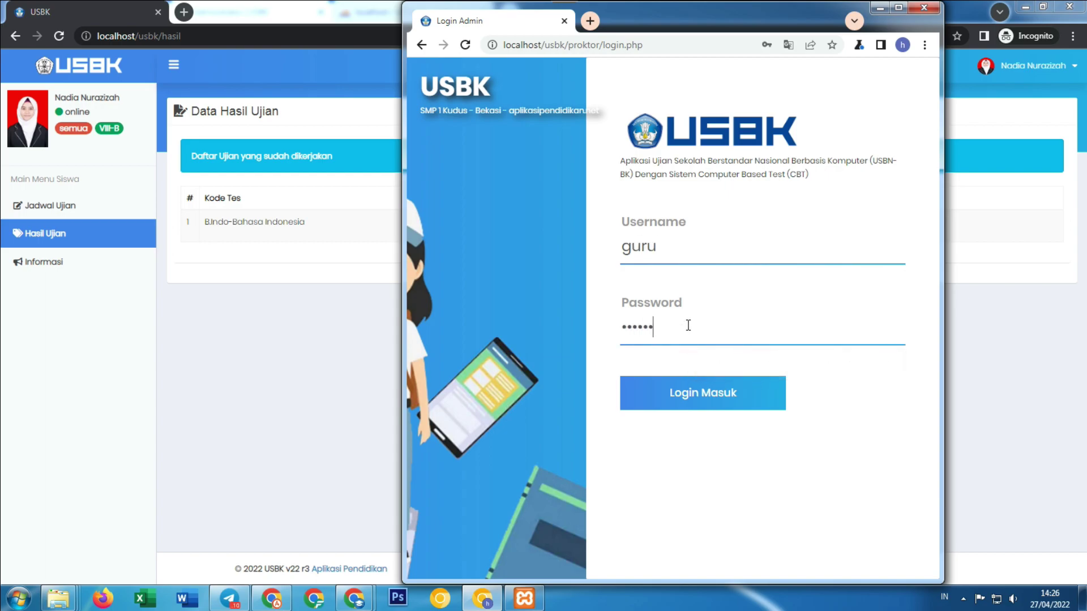
{"action": "left_click", "coordinate": [735, 393]}
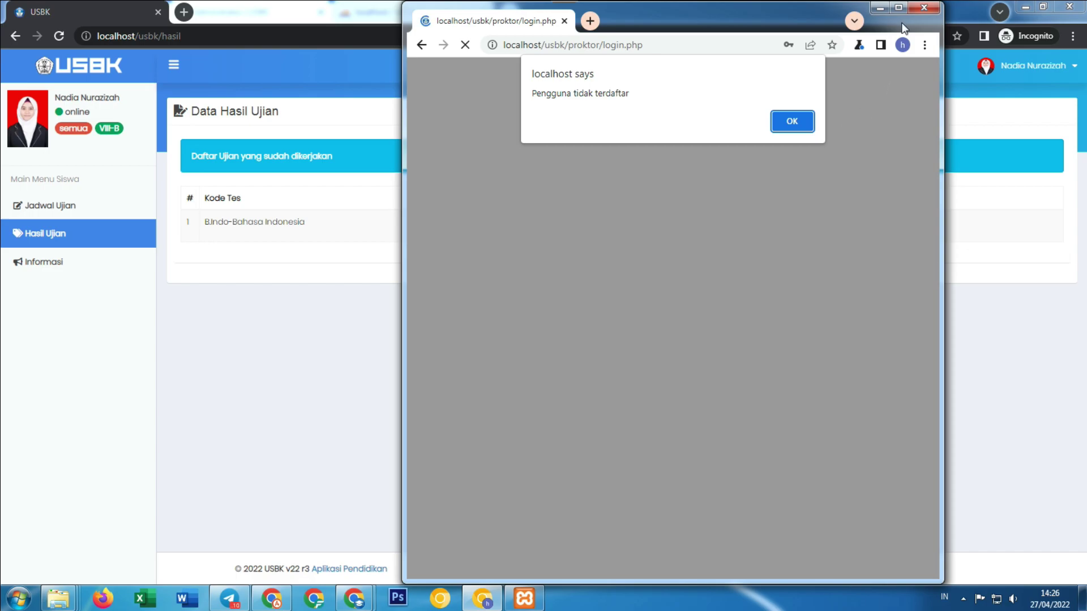
{"action": "left_click", "coordinate": [808, 121]}
{"action": "left_click", "coordinate": [900, 7]}
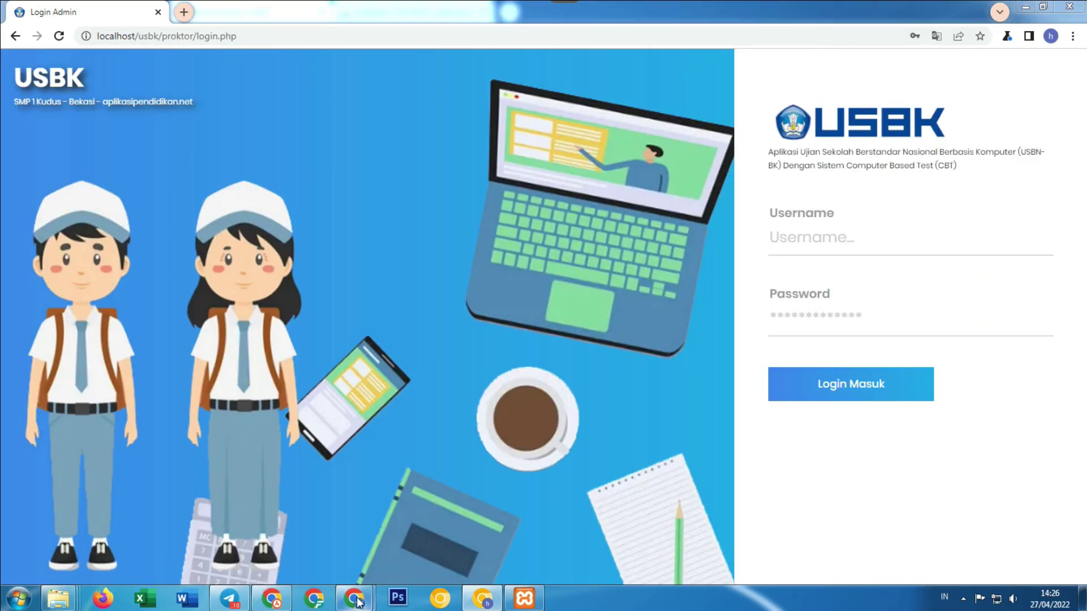
Check the teacher login in Data Guru, then sign in with the teacher's username and password.
{"action": "mouse_move", "coordinate": [356, 600]}
{"action": "left_click", "coordinate": [281, 531]}
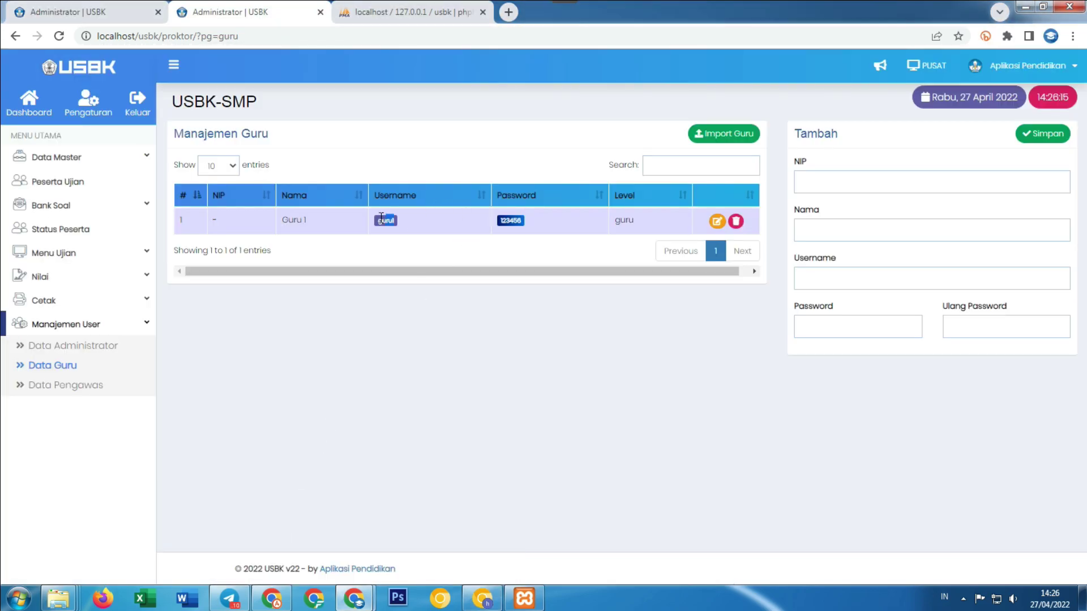
{"action": "left_click", "coordinate": [486, 598]}
{"action": "left_click", "coordinate": [804, 238]}
{"action": "type", "text": "guru1"}
{"action": "left_click", "coordinate": [823, 317]}
{"action": "type", "text": "•••"}
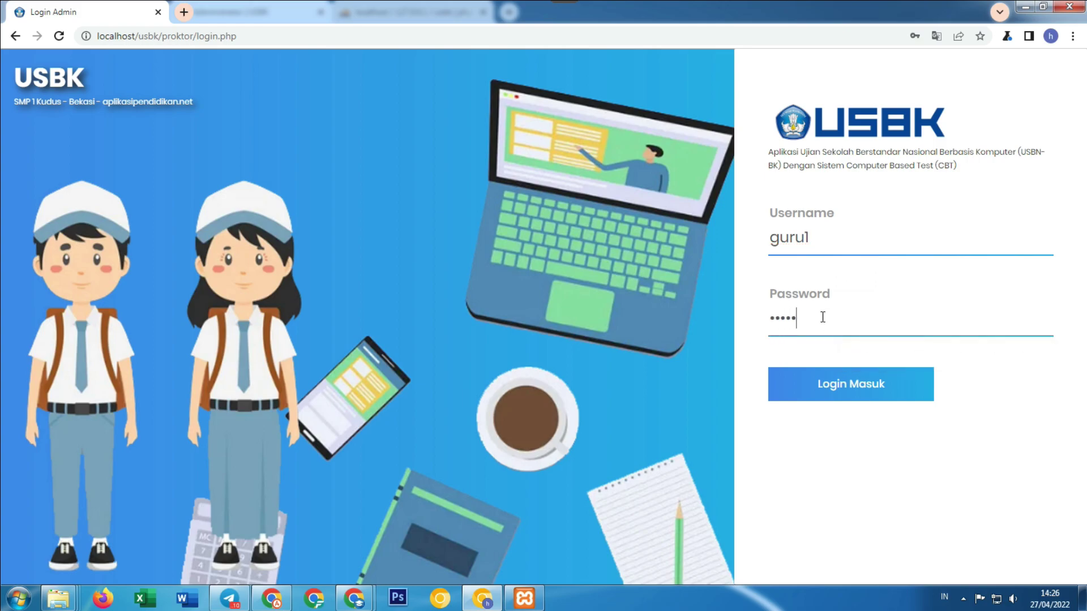
{"action": "left_click", "coordinate": [847, 377]}
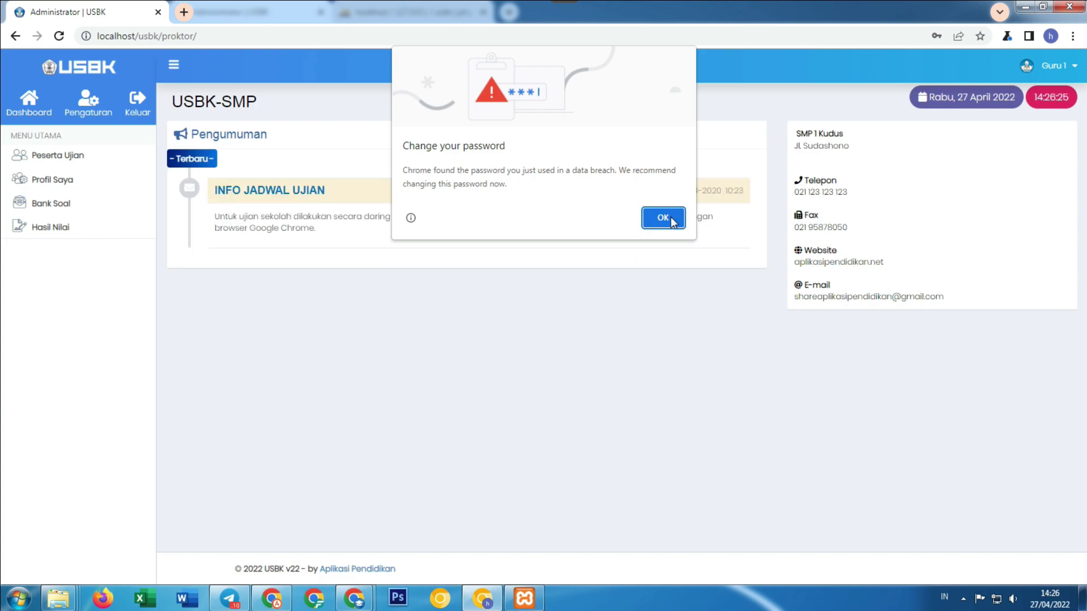
Dismiss Chrome's password warnings and navigate to the Hasil Nilai grades page.
{"action": "left_click", "coordinate": [672, 221]}
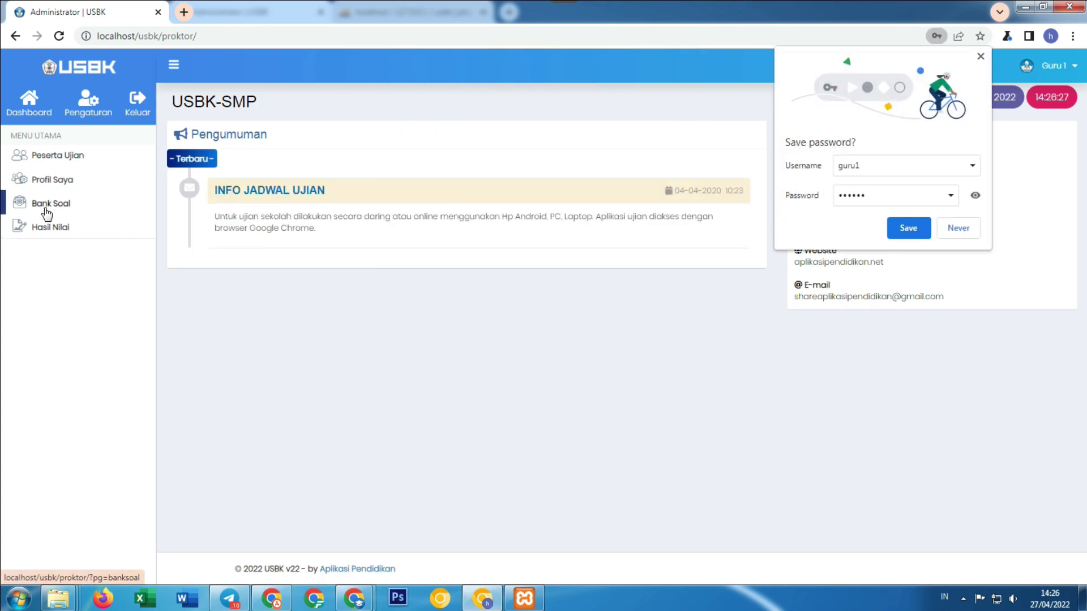
{"action": "left_click", "coordinate": [959, 229]}
{"action": "left_click", "coordinate": [64, 207]}
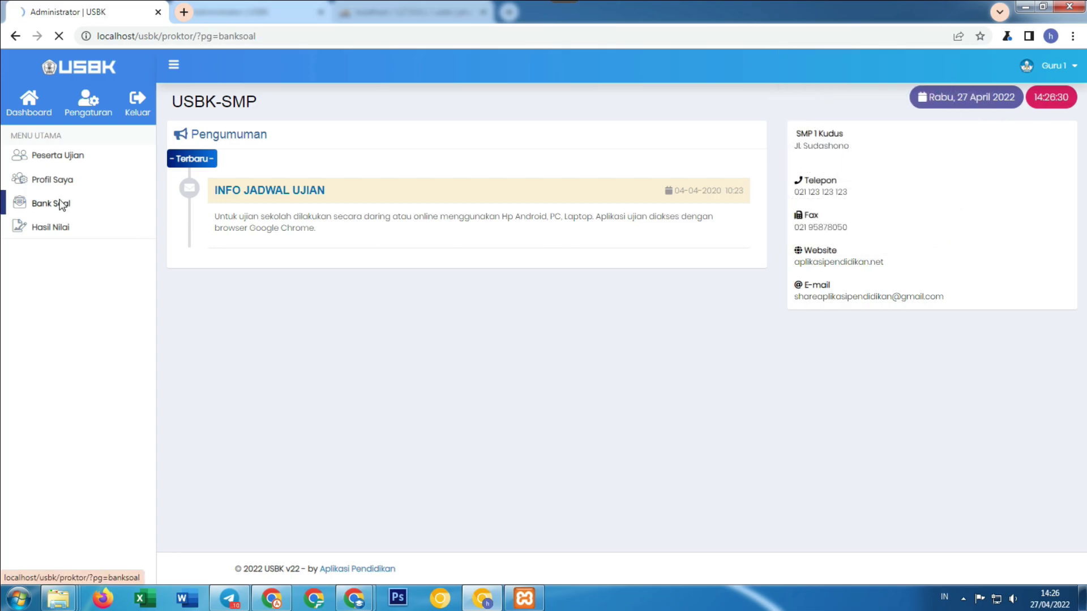
{"action": "left_click", "coordinate": [61, 161]}
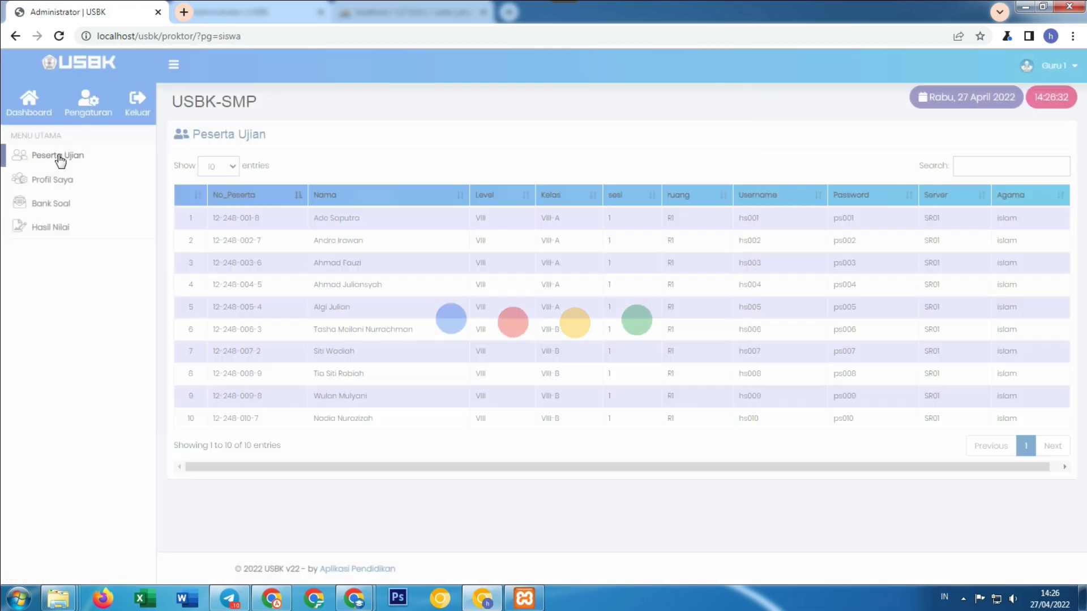
{"action": "left_click", "coordinate": [47, 232]}
Show grades for class VIII-B in subject BINDO - B.Indo.
{"action": "left_click", "coordinate": [259, 170]}
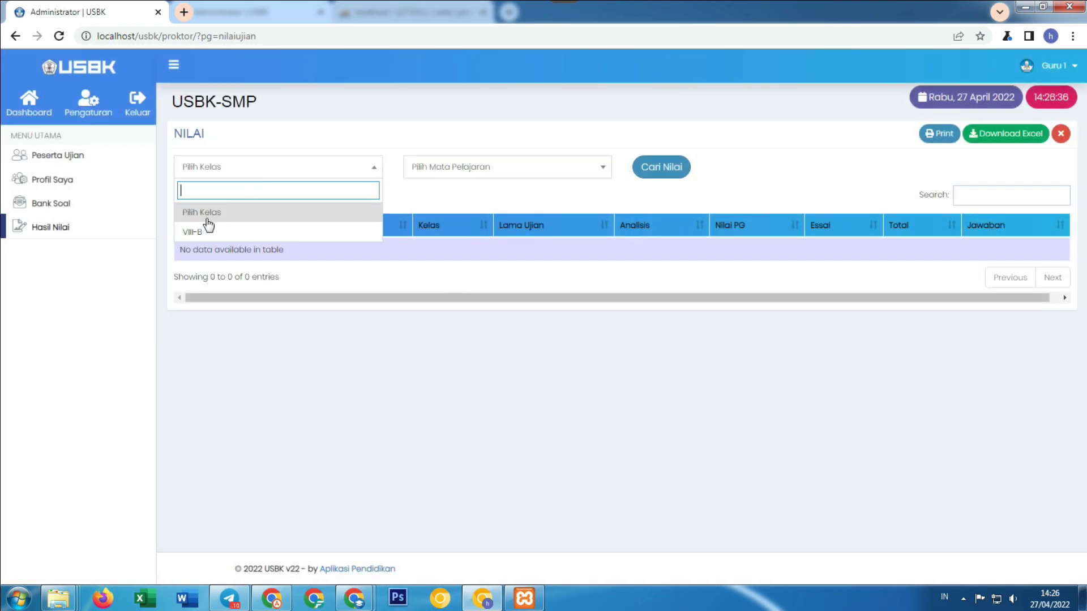
{"action": "left_click", "coordinate": [195, 232]}
{"action": "left_click", "coordinate": [443, 168]}
{"action": "left_click", "coordinate": [447, 232]}
{"action": "left_click", "coordinate": [654, 179]}
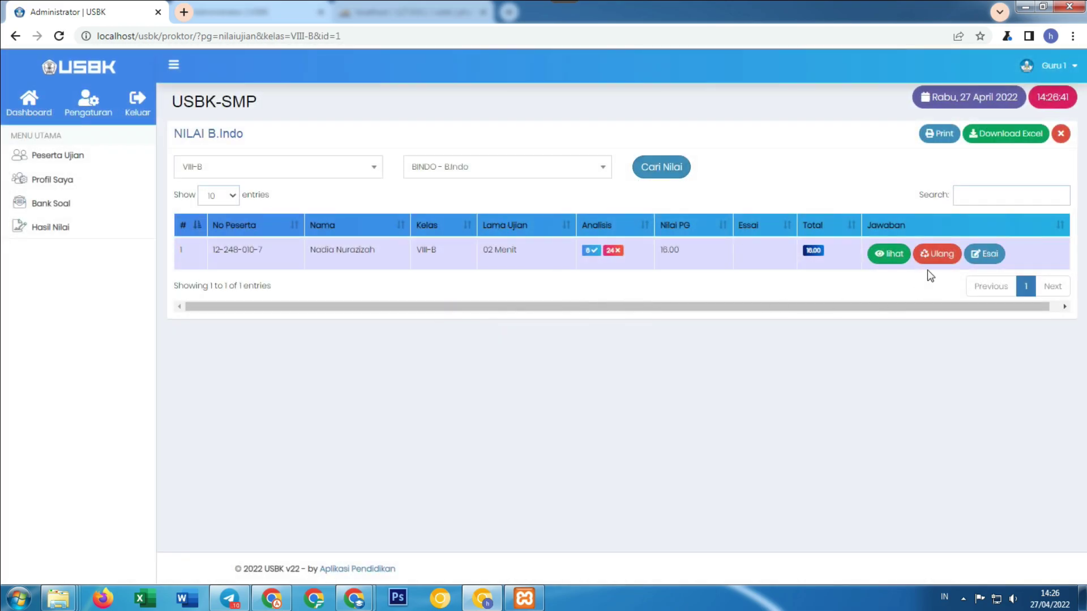
Review the student's Soal ESAI answers, noting questions 11–15 are marked Tidak Diisi.
{"action": "left_click", "coordinate": [888, 263]}
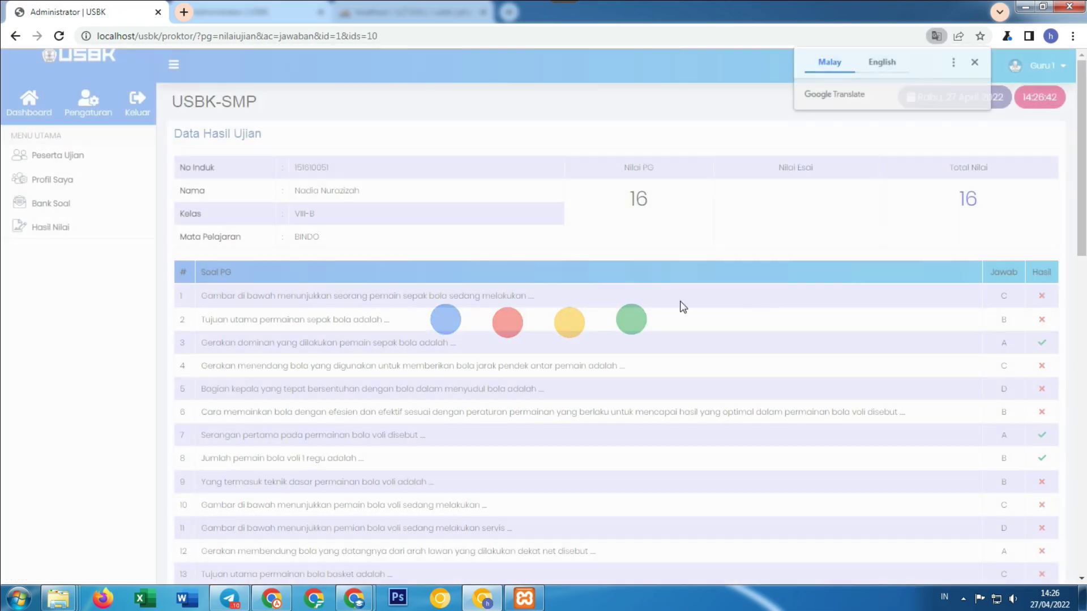
{"action": "scroll", "coordinate": [651, 328], "scroll_direction": "down", "scroll_amount": 15}
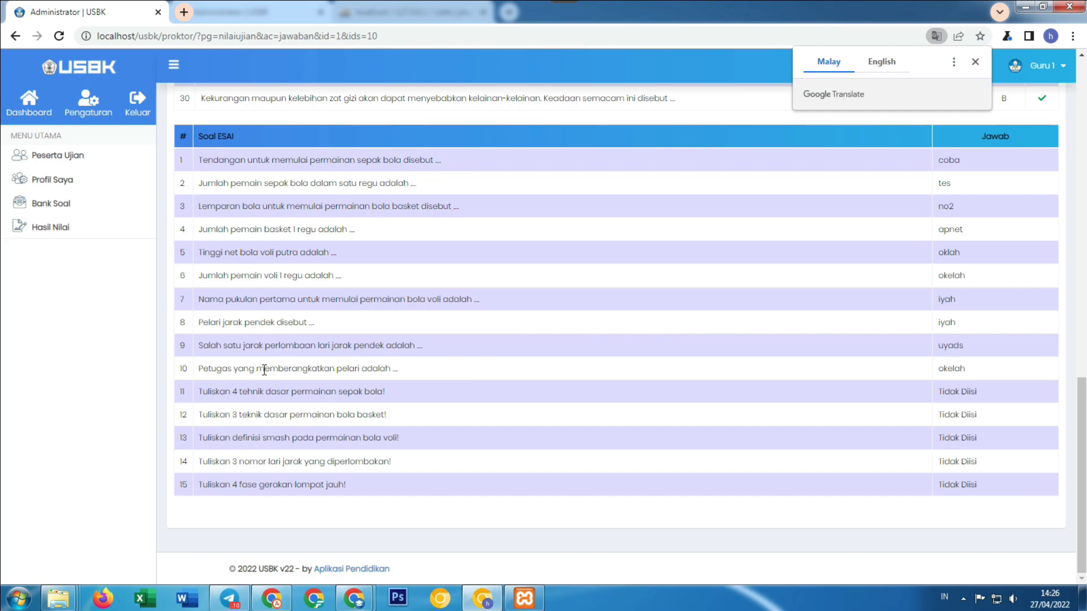
{"action": "left_click_drag", "start_coordinate": [985, 474], "coordinate": [485, 370]}
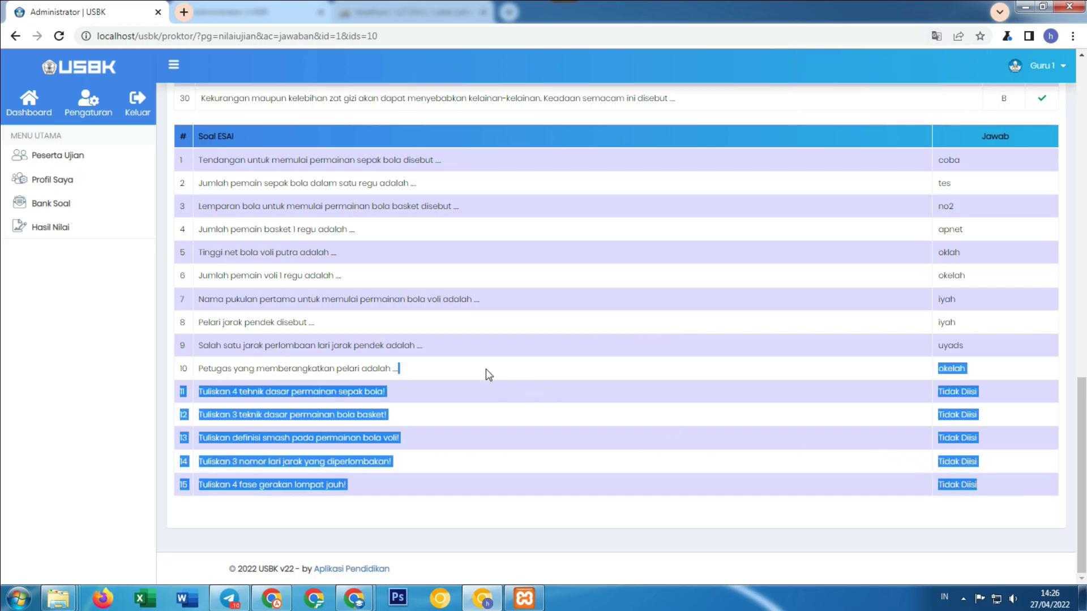
{"action": "left_click", "coordinate": [518, 478]}
{"action": "scroll", "coordinate": [546, 456], "scroll_direction": "up", "scroll_amount": 5}
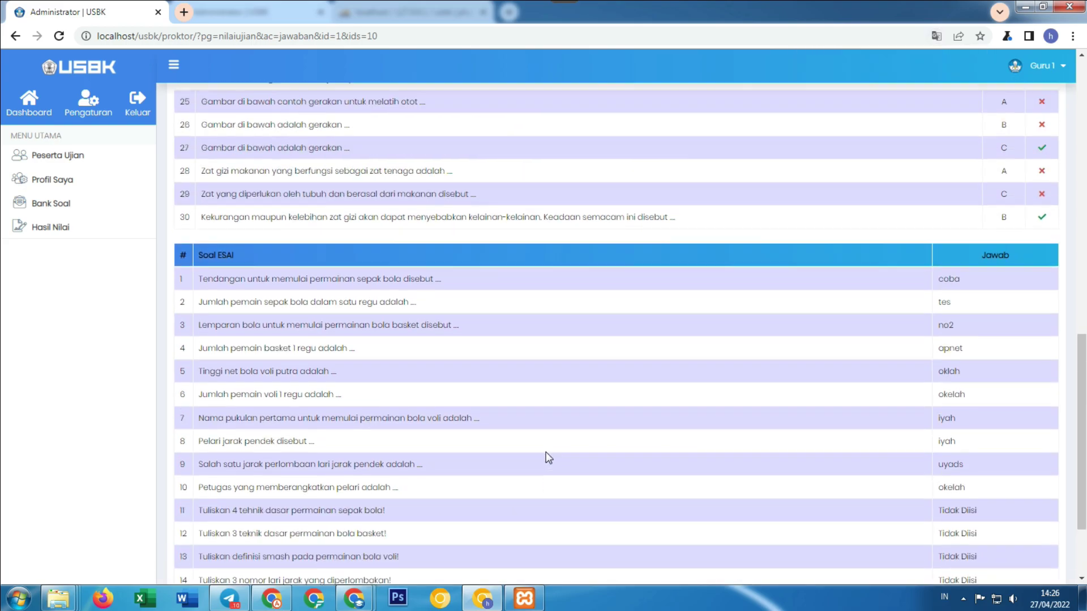
{"action": "scroll", "coordinate": [549, 456], "scroll_direction": "down", "scroll_amount": 5}
{"action": "scroll", "coordinate": [548, 457], "scroll_direction": "up", "scroll_amount": 15}
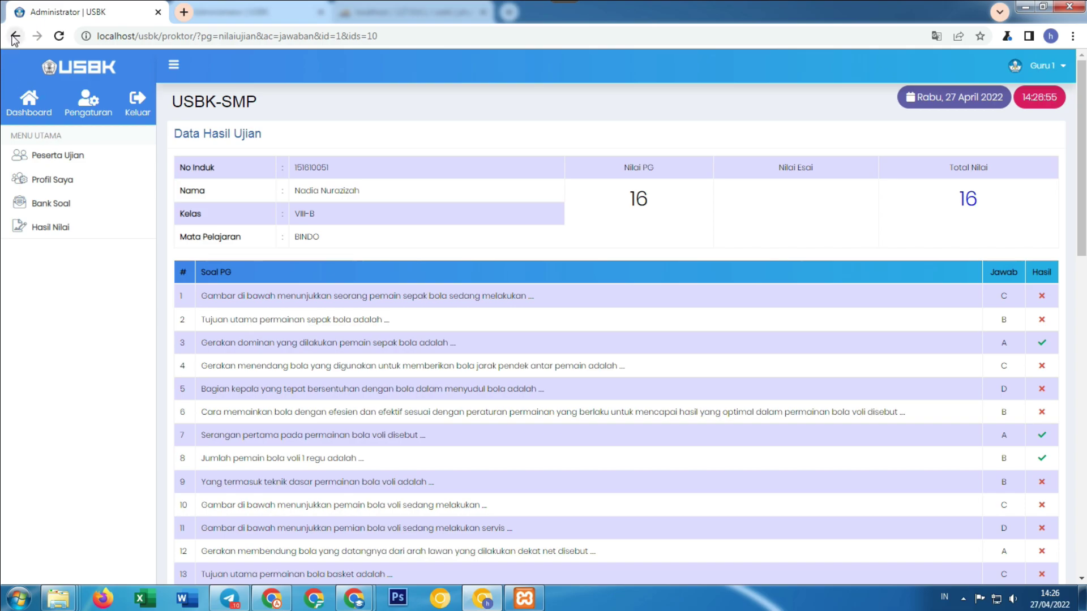
{"action": "scroll", "coordinate": [556, 222], "scroll_direction": "down", "scroll_amount": 6}
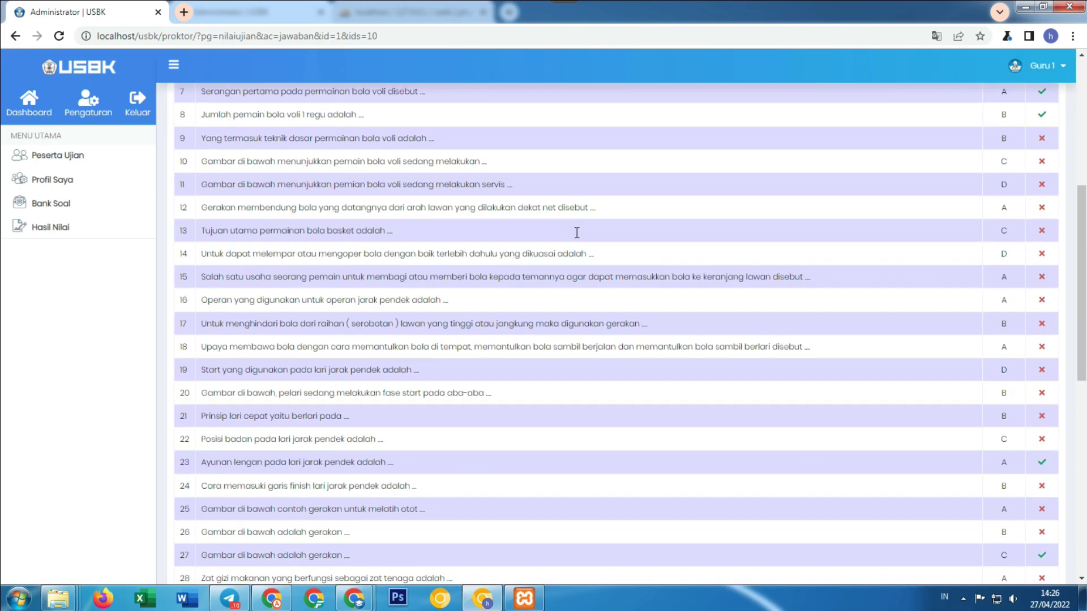
{"action": "scroll", "coordinate": [567, 227], "scroll_direction": "down", "scroll_amount": 9}
{"action": "scroll", "coordinate": [883, 368], "scroll_direction": "up", "scroll_amount": 5}
{"action": "scroll", "coordinate": [755, 422], "scroll_direction": "down", "scroll_amount": 3}
{"action": "scroll", "coordinate": [988, 277], "scroll_direction": "down", "scroll_amount": 2}
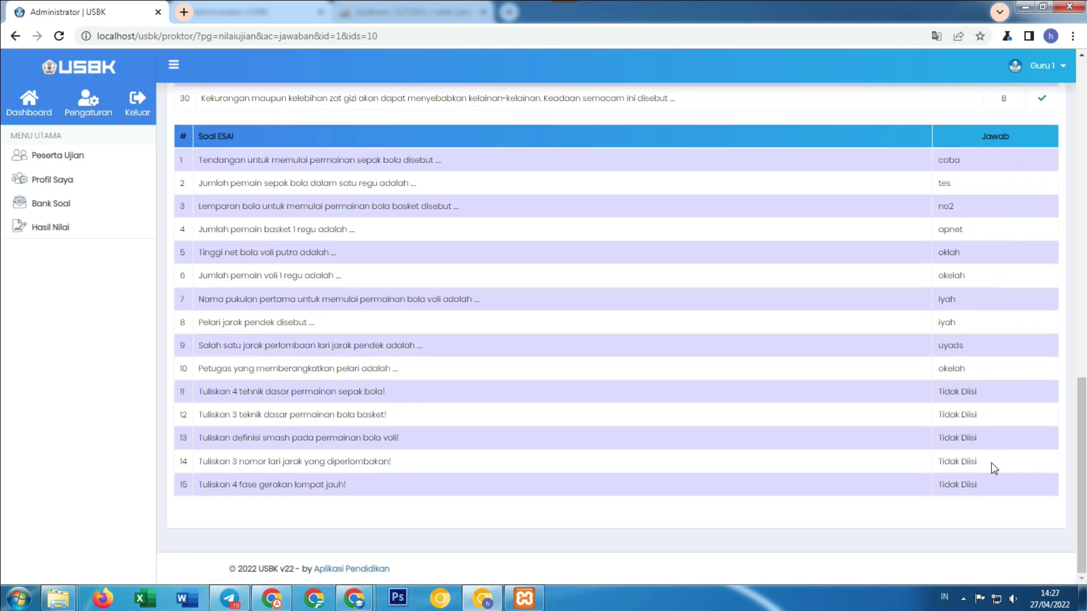
{"action": "scroll", "coordinate": [815, 451], "scroll_direction": "up", "scroll_amount": 7}
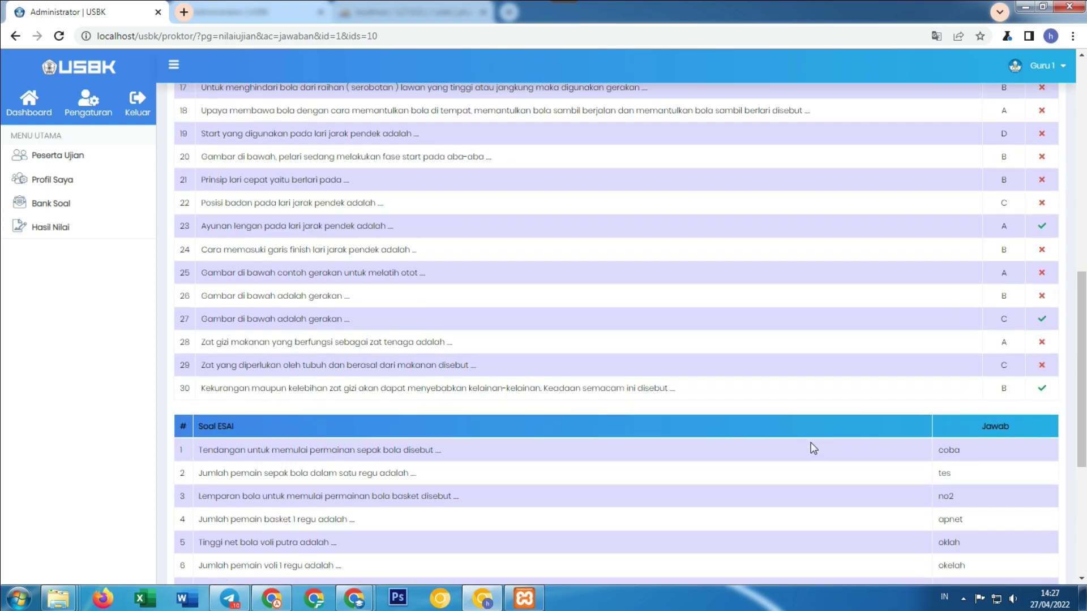
{"action": "scroll", "coordinate": [822, 360], "scroll_direction": "down", "scroll_amount": 6}
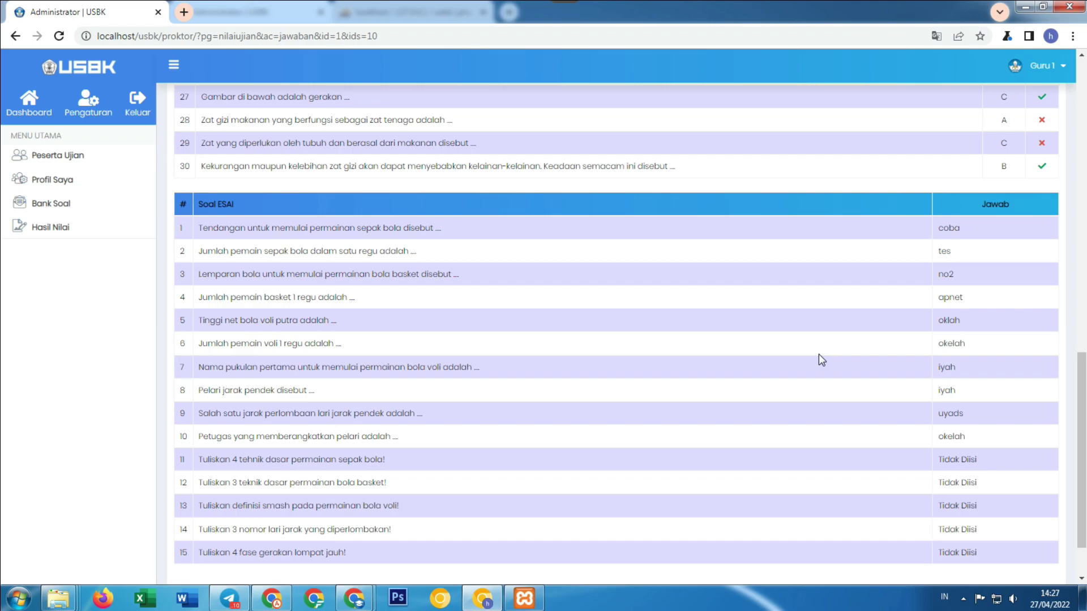
{"action": "triple_click", "coordinate": [207, 205]}
Return to the exam grades page and try the Excel export.
{"action": "left_click", "coordinate": [54, 204]}
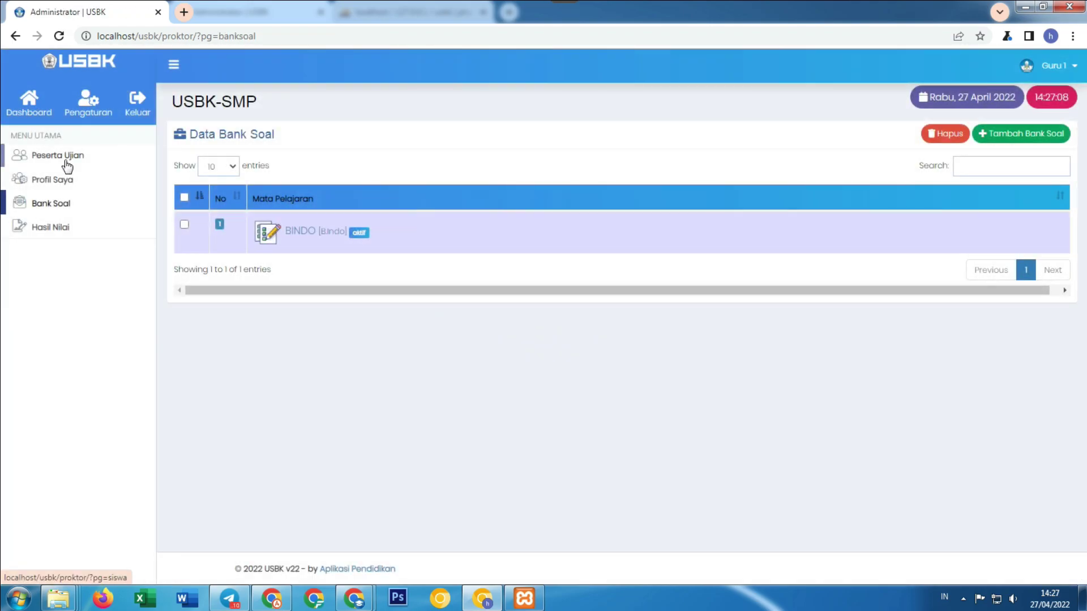
{"action": "left_click", "coordinate": [66, 227]}
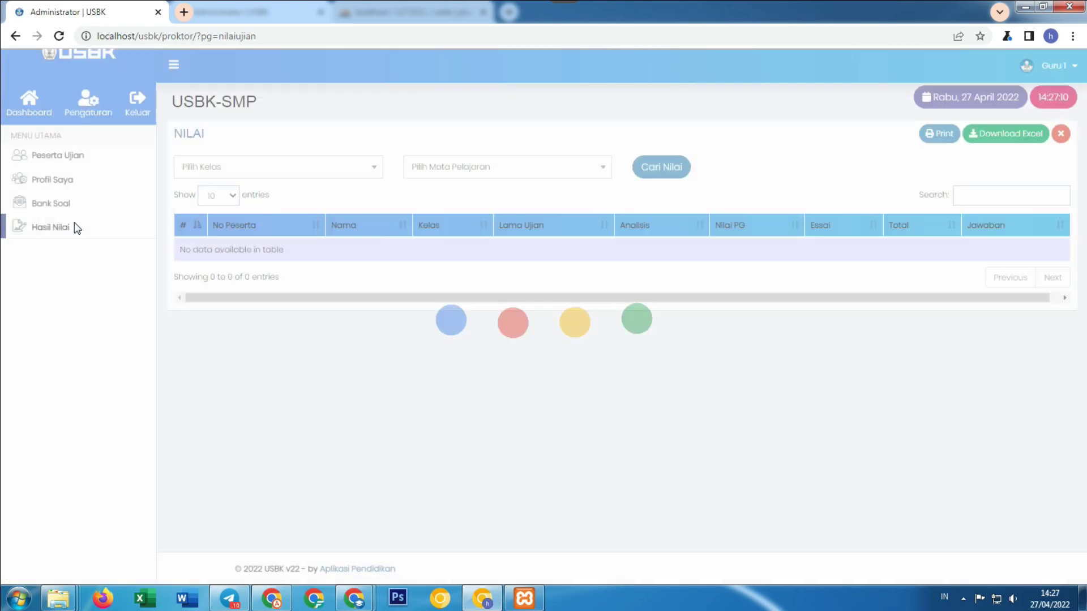
{"action": "left_click", "coordinate": [1030, 133]}
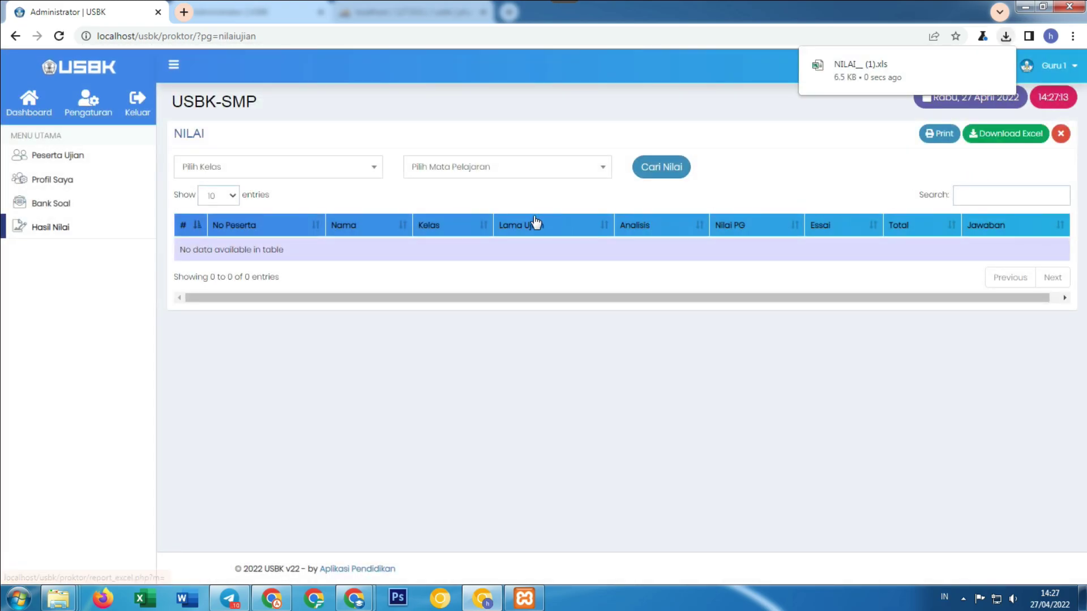
Load VIII-B BINDO - B.Indo scores and download them as NILAI__B.Indo.xls.
{"action": "left_click", "coordinate": [279, 173]}
{"action": "left_click", "coordinate": [260, 229]}
{"action": "left_click", "coordinate": [430, 170]}
{"action": "left_click", "coordinate": [475, 228]}
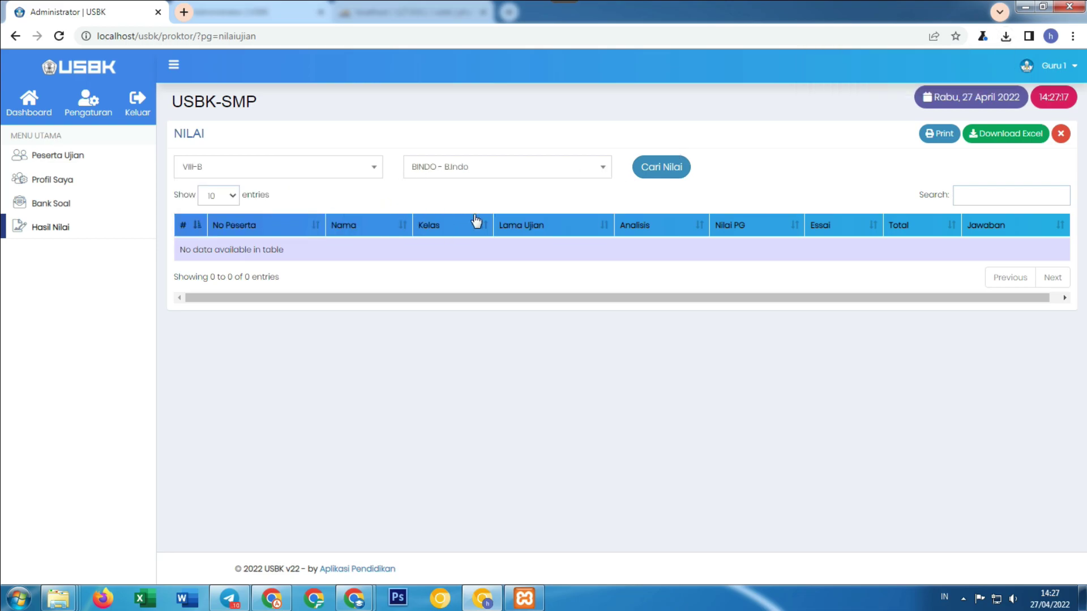
{"action": "left_click", "coordinate": [661, 167]}
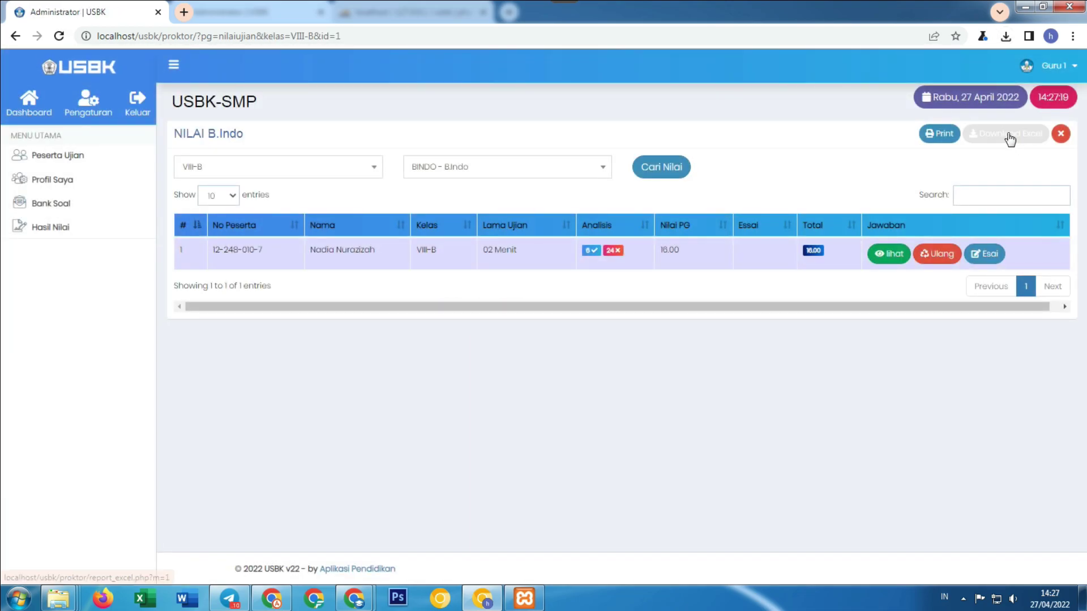
{"action": "left_click", "coordinate": [1009, 138]}
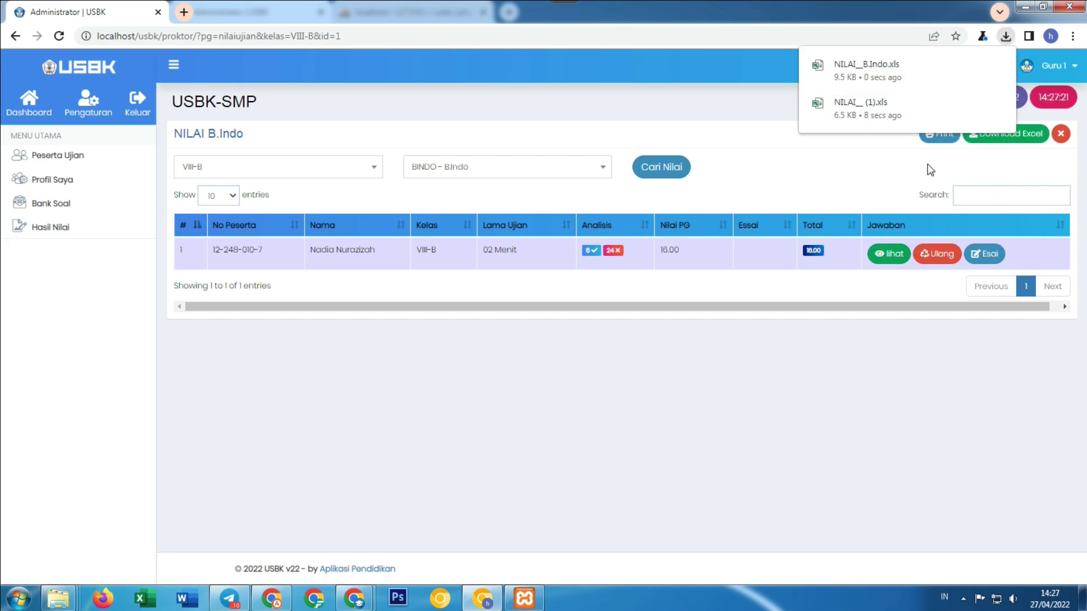
Open the student's essays and score answers 1–6 with 2 points each.
{"action": "left_click", "coordinate": [986, 255]}
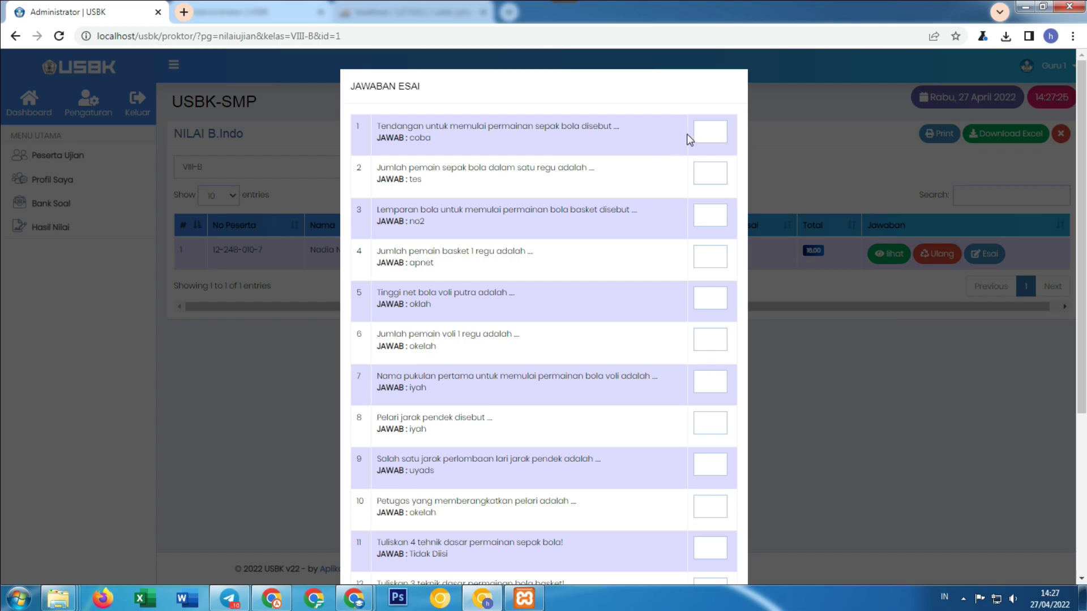
{"action": "left_click_drag", "start_coordinate": [437, 128], "coordinate": [482, 123]}
{"action": "left_click", "coordinate": [699, 134]}
{"action": "type", "text": "2"}
{"action": "left_click", "coordinate": [712, 168]}
{"action": "type", "text": "2"}
{"action": "left_click", "coordinate": [705, 217]}
{"action": "type", "text": "2"}
{"action": "left_click", "coordinate": [706, 253]}
{"action": "type", "text": "2"}
{"action": "left_click", "coordinate": [719, 297]}
{"action": "left_click", "coordinate": [714, 338]}
Score essay answers 7–10 with 1 point each.
{"action": "type", "text": "1"}
{"action": "scroll", "coordinate": [707, 357], "scroll_direction": "down", "scroll_amount": 4}
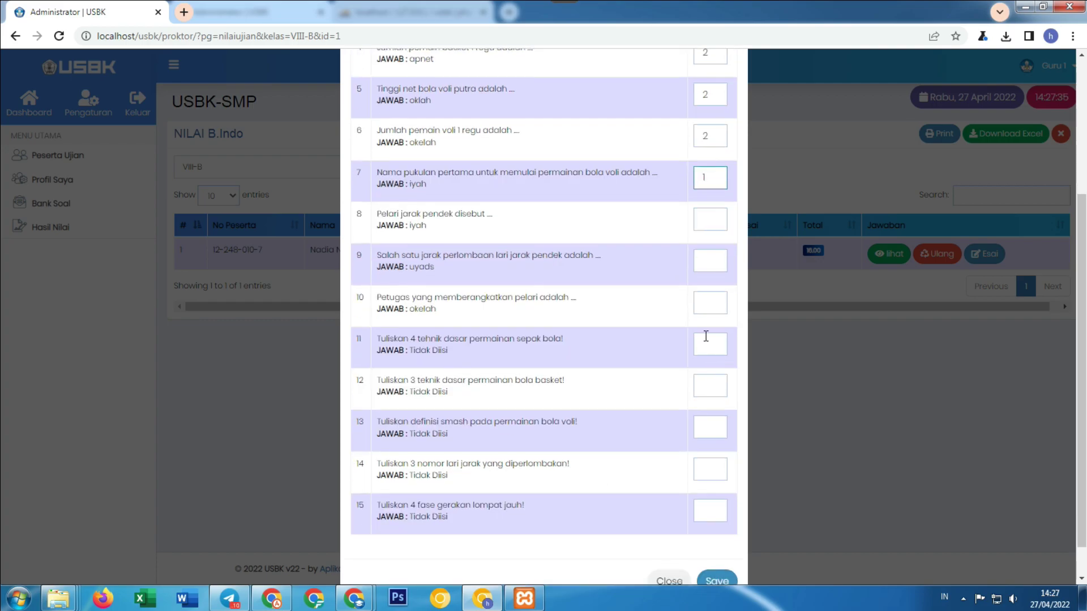
{"action": "left_click", "coordinate": [711, 222]}
{"action": "type", "text": "1"}
{"action": "left_click", "coordinate": [708, 260]}
{"action": "type", "text": "1"}
{"action": "left_click", "coordinate": [704, 306]}
{"action": "type", "text": "1"}
Score answers 11–15 with 0 and save, giving essay 3.2 and total 19.20.
{"action": "left_click", "coordinate": [704, 342]}
{"action": "type", "text": "1"}
{"action": "type", "text": "0"}
{"action": "left_click", "coordinate": [710, 385]}
{"action": "type", "text": "0"}
{"action": "left_click", "coordinate": [712, 426]}
{"action": "type", "text": "0"}
{"action": "left_click", "coordinate": [714, 463]}
{"action": "type", "text": "0"}
{"action": "left_click", "coordinate": [716, 510]}
{"action": "type", "text": "0"}
{"action": "left_click", "coordinate": [728, 580]}
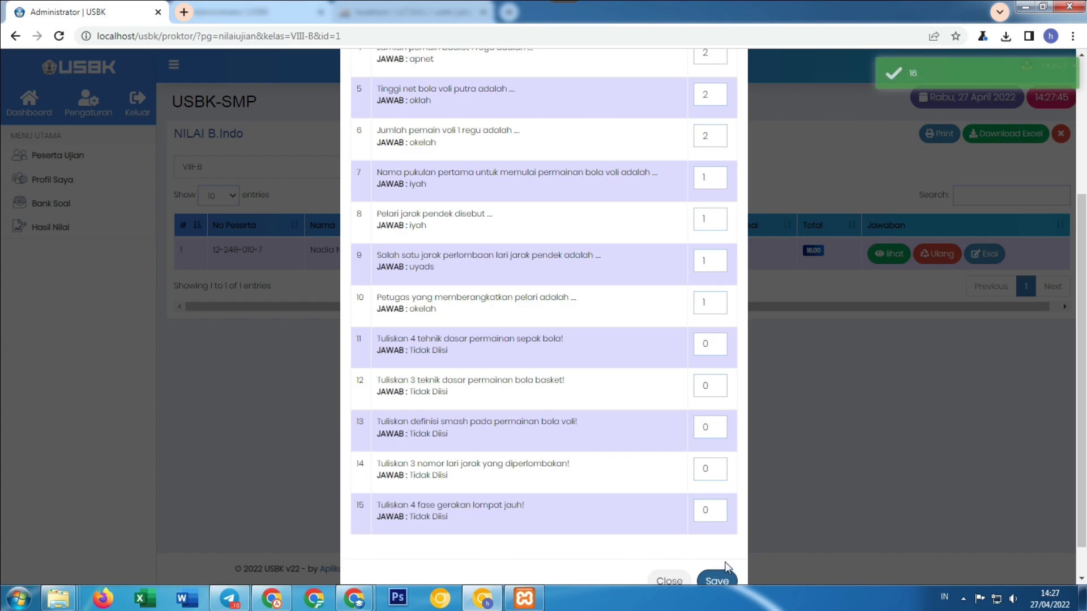
{"action": "scroll", "coordinate": [731, 324], "scroll_direction": "down", "scroll_amount": 1}
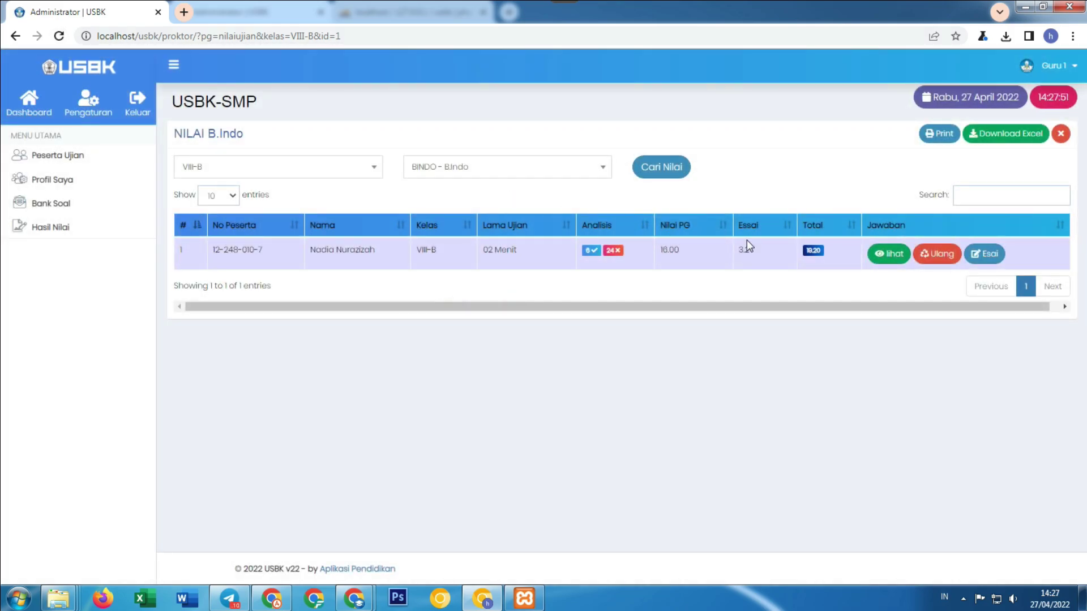
Check the student's detailed answers: multiple choice 16.00, essay 3.2, total 19.2.
{"action": "left_click_drag", "start_coordinate": [739, 252], "coordinate": [755, 252]}
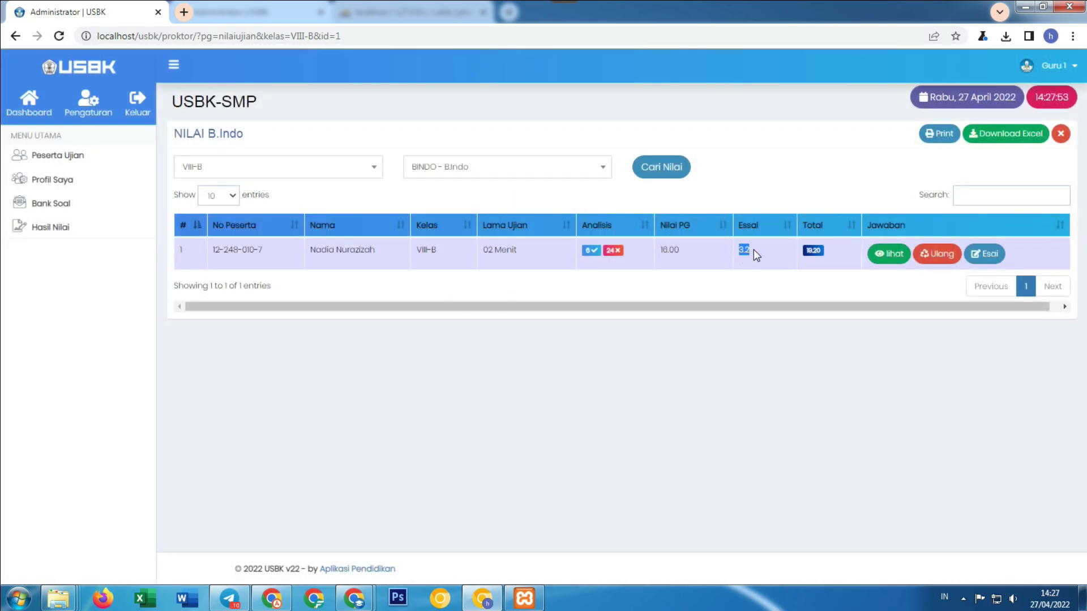
{"action": "double_click", "coordinate": [669, 250]}
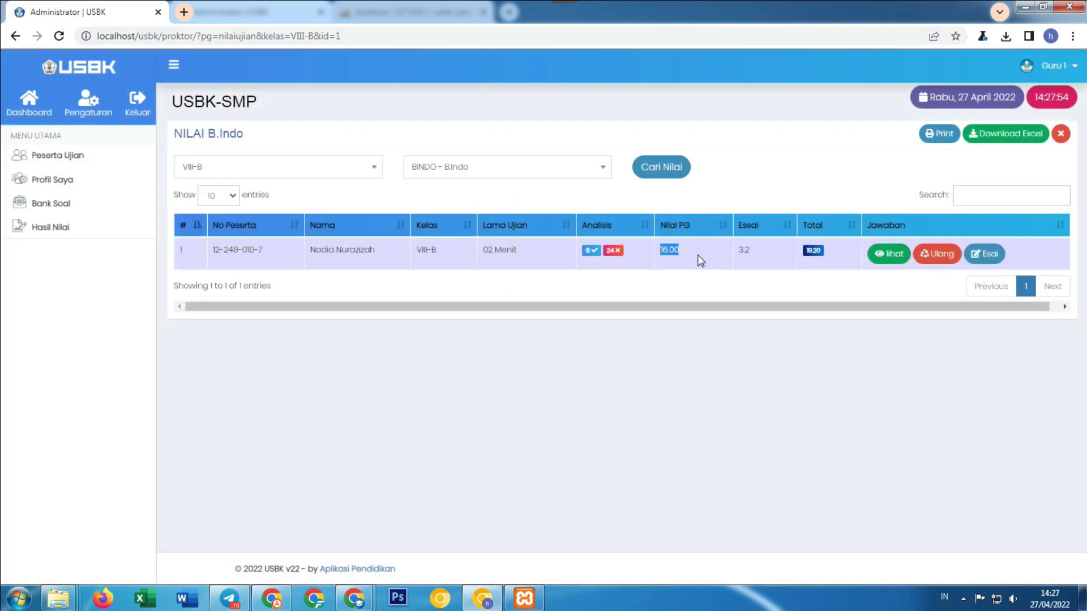
{"action": "left_click", "coordinate": [886, 253]}
{"action": "scroll", "coordinate": [784, 270], "scroll_direction": "down", "scroll_amount": 8}
{"action": "scroll", "coordinate": [1026, 334], "scroll_direction": "down", "scroll_amount": 7}
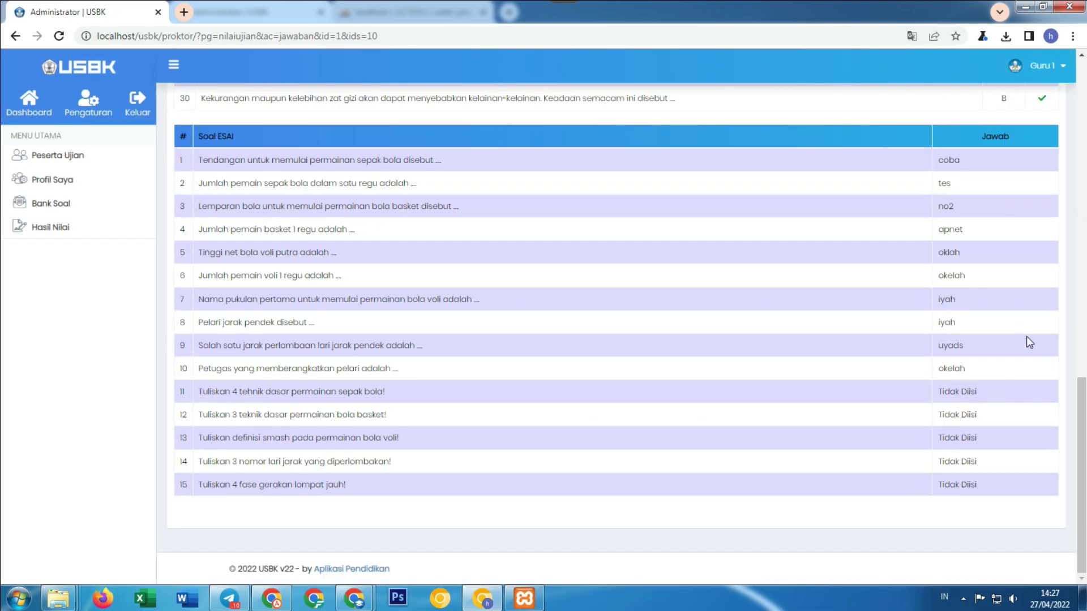
{"action": "scroll", "coordinate": [1022, 359], "scroll_direction": "up", "scroll_amount": 13}
{"action": "scroll", "coordinate": [928, 321], "scroll_direction": "up", "scroll_amount": 3}
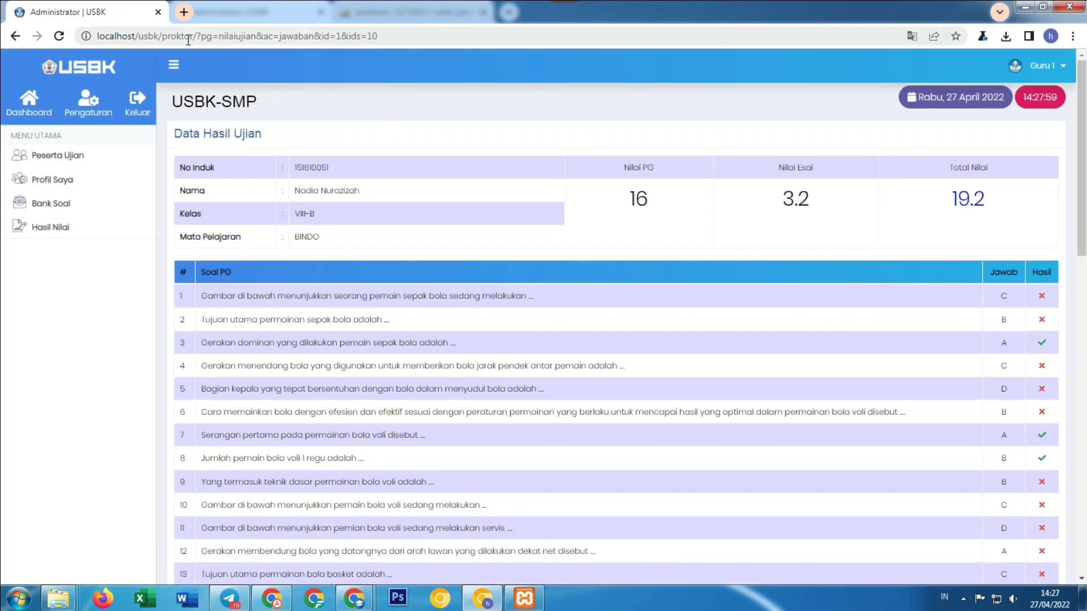
{"action": "left_click_drag", "start_coordinate": [776, 206], "coordinate": [850, 203]}
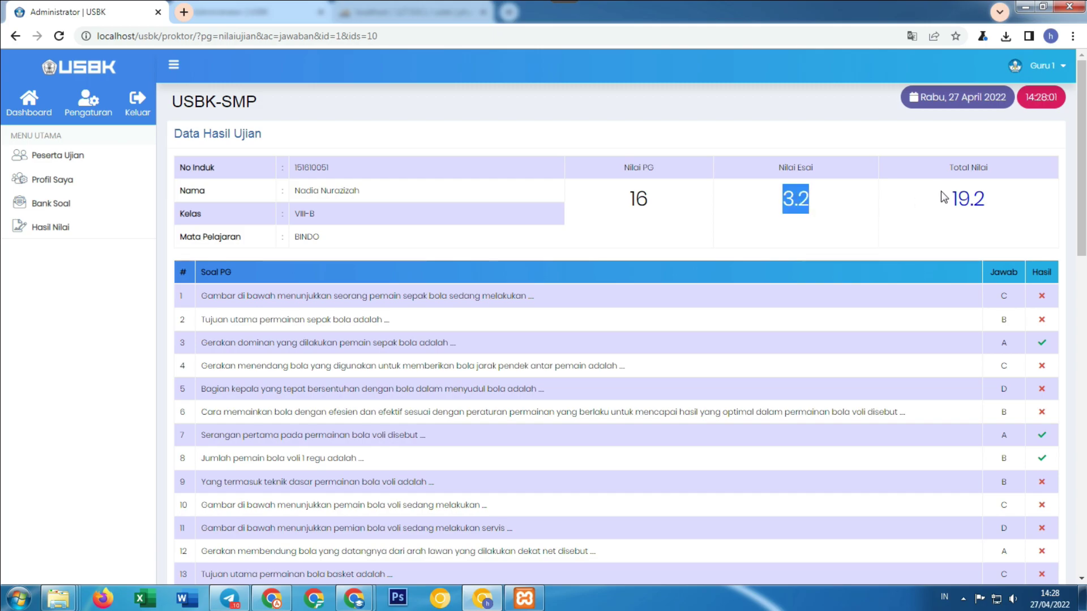
{"action": "left_click_drag", "start_coordinate": [942, 194], "coordinate": [1026, 213]}
{"action": "left_click_drag", "start_coordinate": [732, 197], "coordinate": [868, 218]}
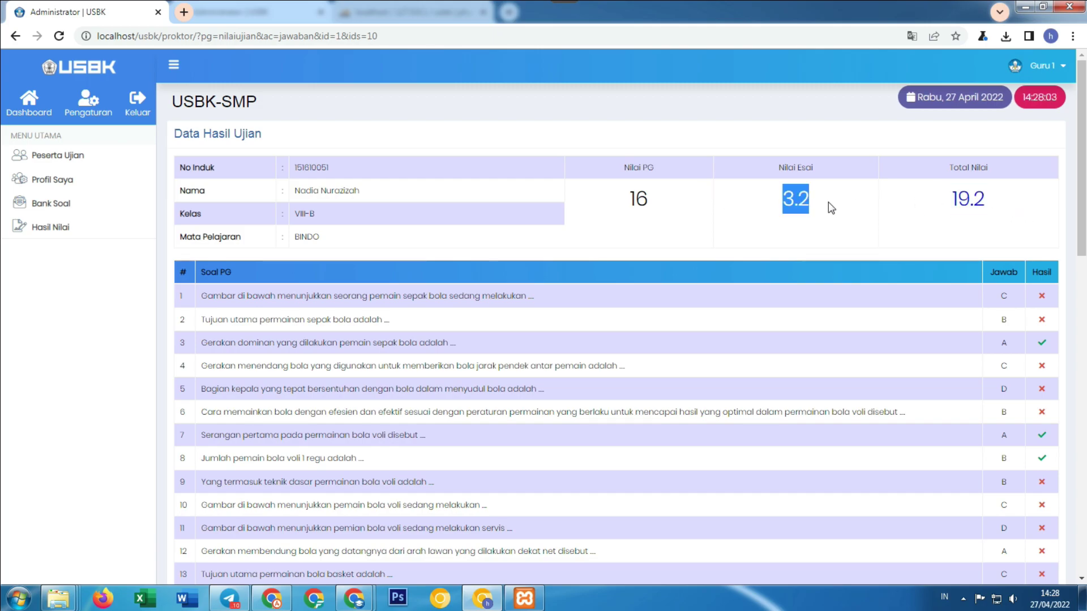
Load the VIII-B BINDO results in Hasil Nilai, download them to Excel, and open the file.
{"action": "left_click", "coordinate": [52, 226]}
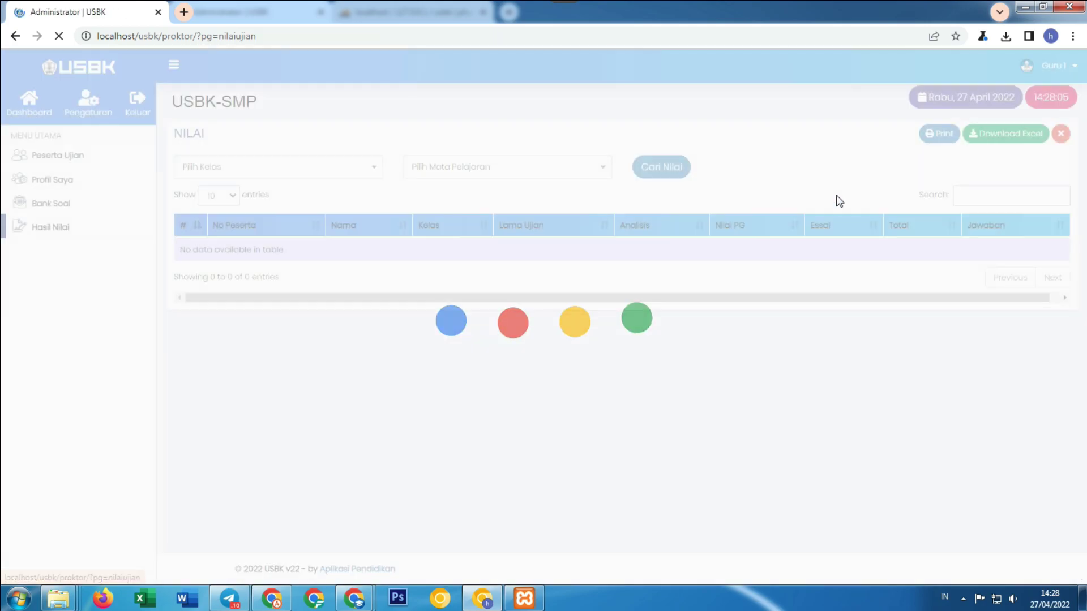
{"action": "left_click", "coordinate": [346, 170]}
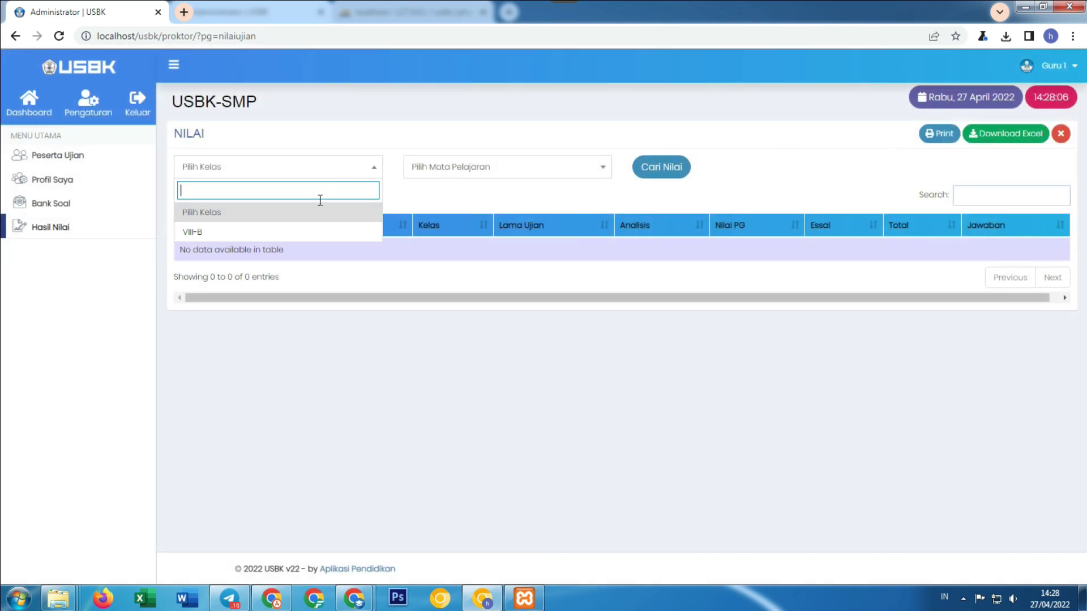
{"action": "left_click", "coordinate": [291, 232]}
{"action": "left_click", "coordinate": [430, 170]}
{"action": "left_click", "coordinate": [440, 227]}
{"action": "left_click", "coordinate": [675, 173]}
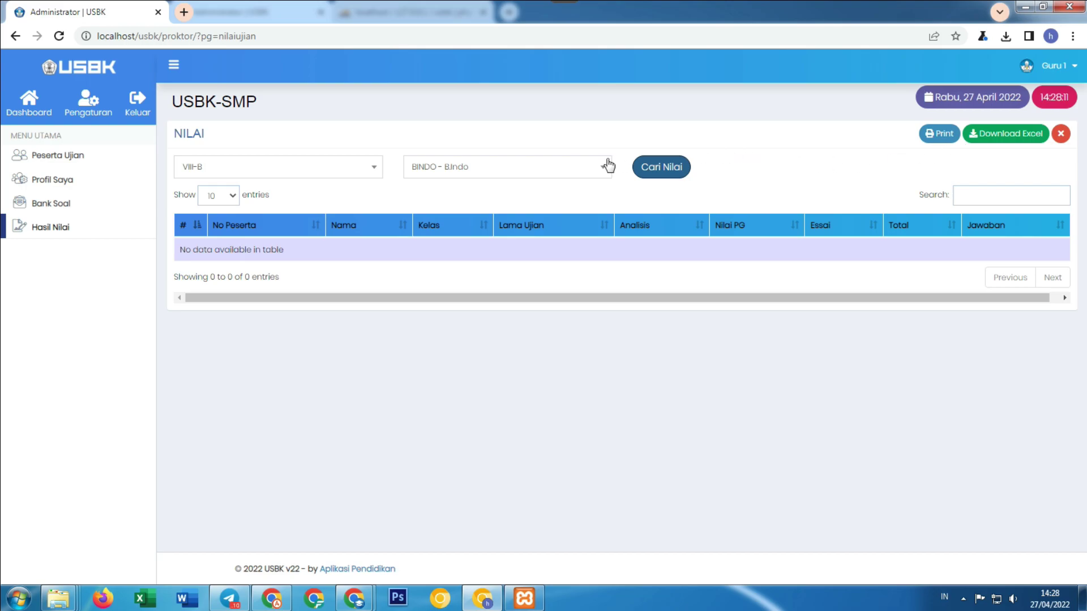
{"action": "left_click", "coordinate": [647, 167]}
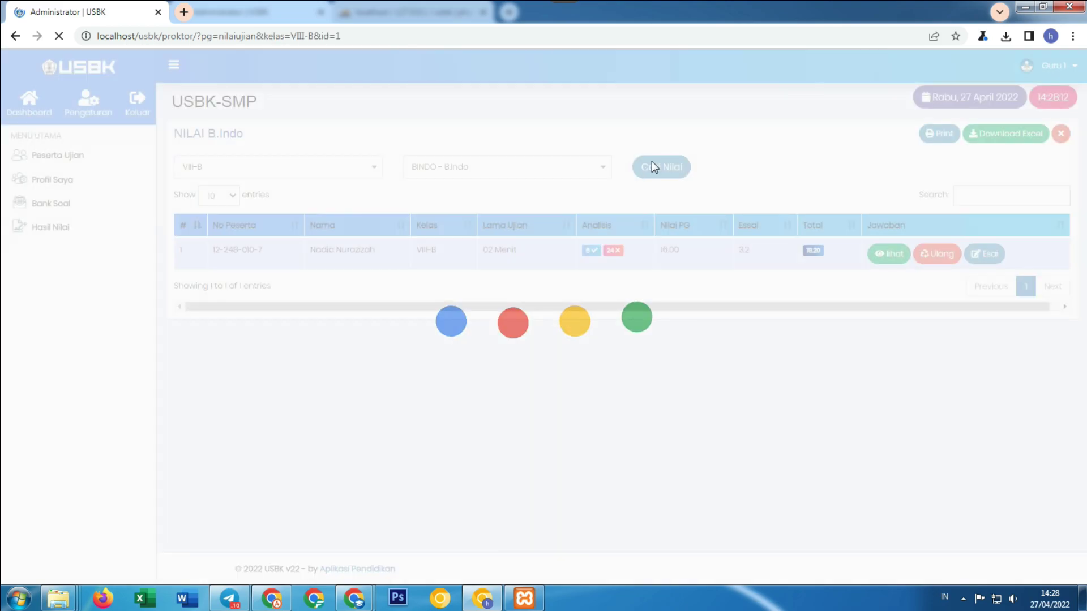
{"action": "left_click", "coordinate": [1007, 135]}
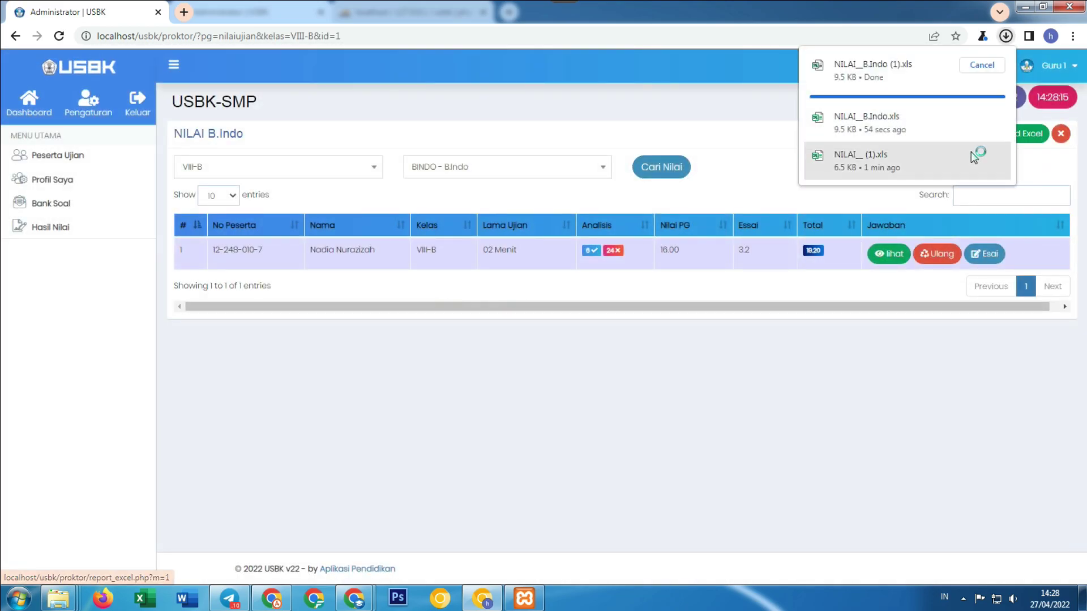
{"action": "left_click", "coordinate": [864, 69]}
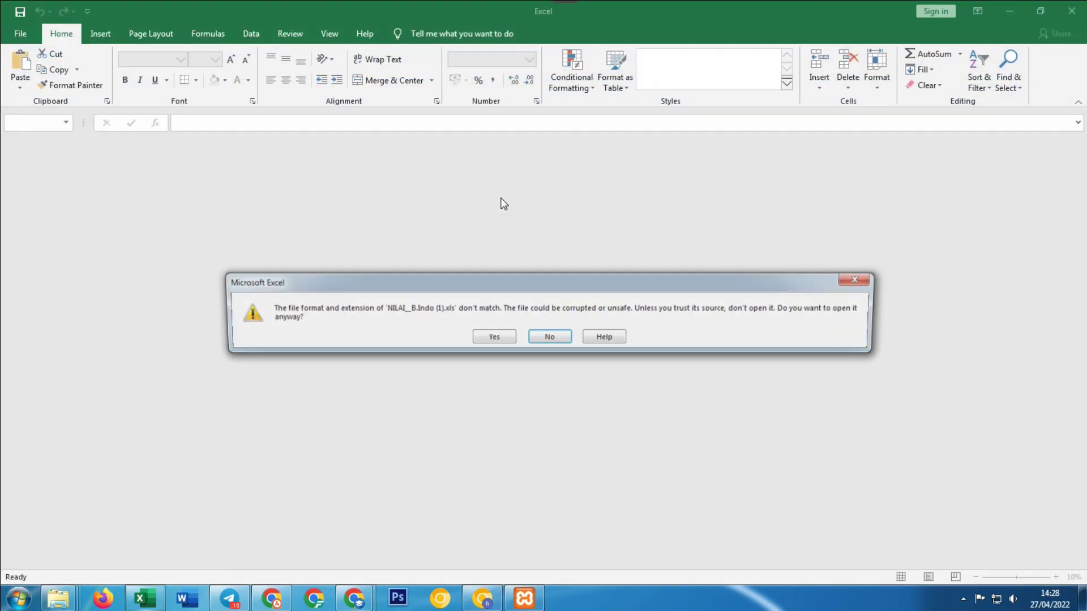
Accept the format warning and review NILAI_B.Indo (1).xls, including essay answer cells AO5:AX6.
{"action": "left_click", "coordinate": [502, 337]}
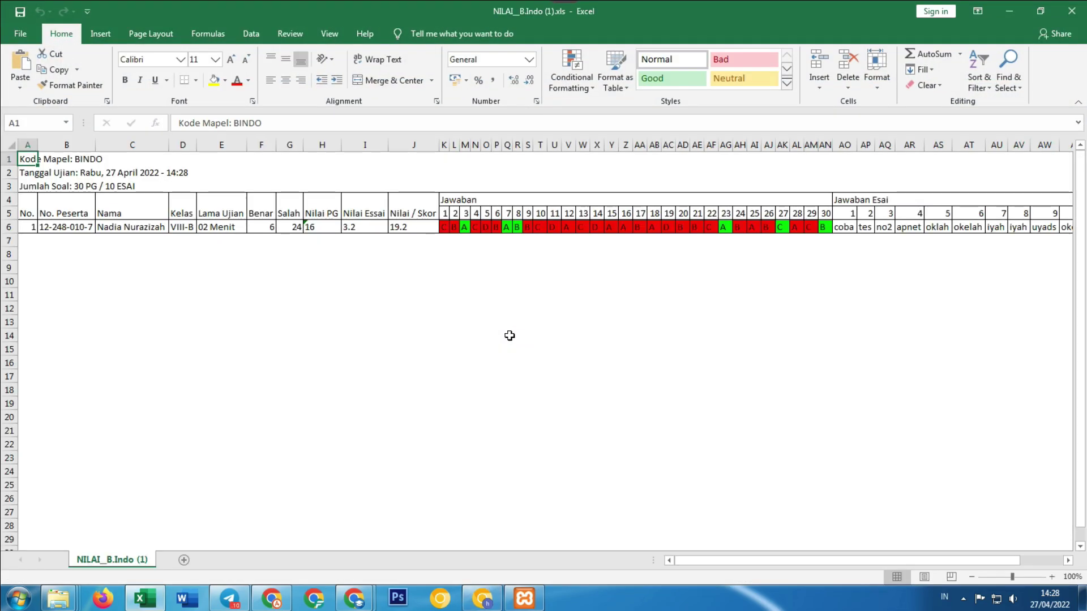
{"action": "left_click_drag", "start_coordinate": [834, 561], "coordinate": [1016, 551]}
{"action": "left_click_drag", "start_coordinate": [571, 218], "coordinate": [806, 226]}
{"action": "left_click_drag", "start_coordinate": [957, 560], "coordinate": [709, 492]}
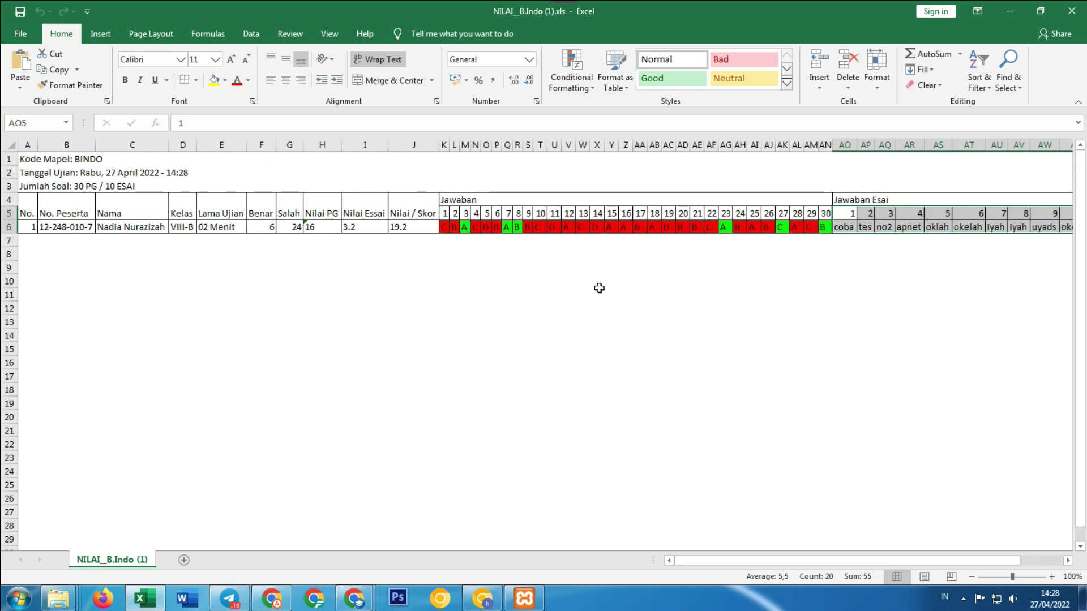
{"action": "left_click", "coordinate": [537, 365]}
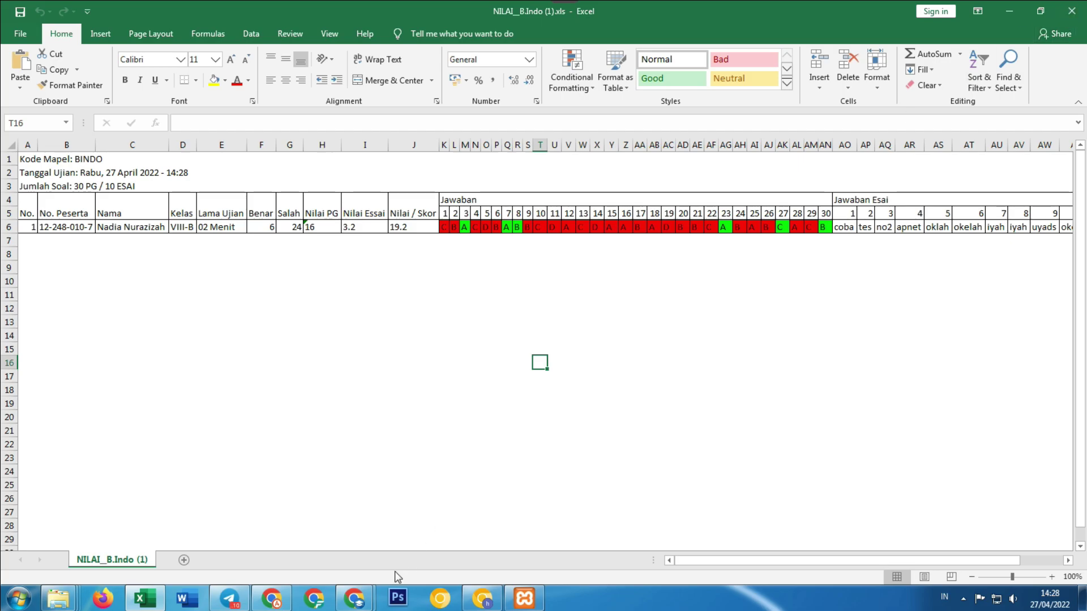
Back in the browser, view the USBK dashboard, then log out with Keluar from the account menu.
{"action": "mouse_move", "coordinate": [353, 598]}
{"action": "left_click", "coordinate": [286, 529]}
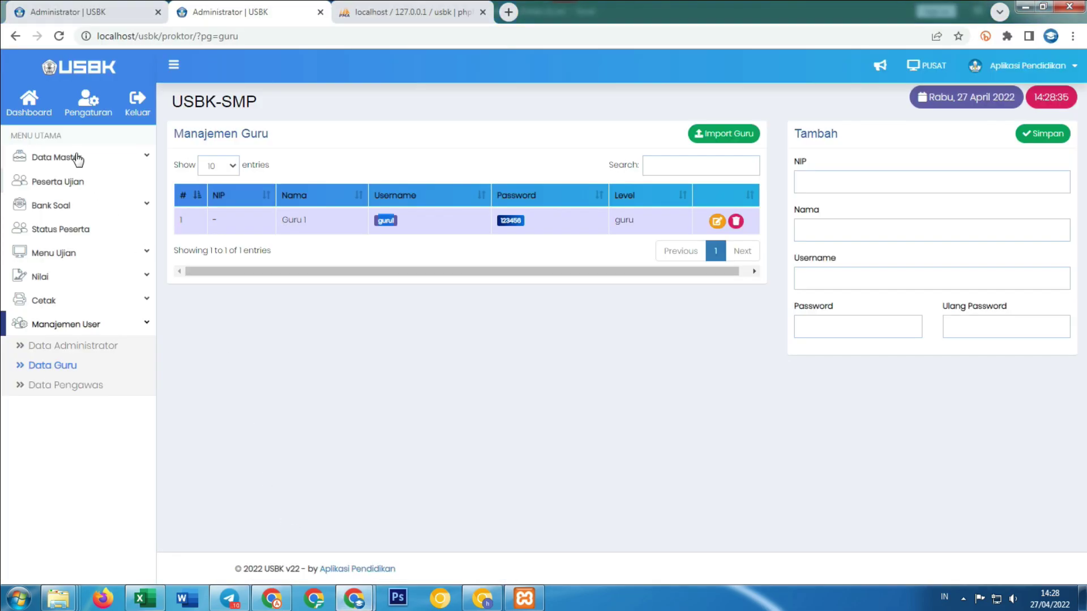
{"action": "left_click", "coordinate": [36, 108]}
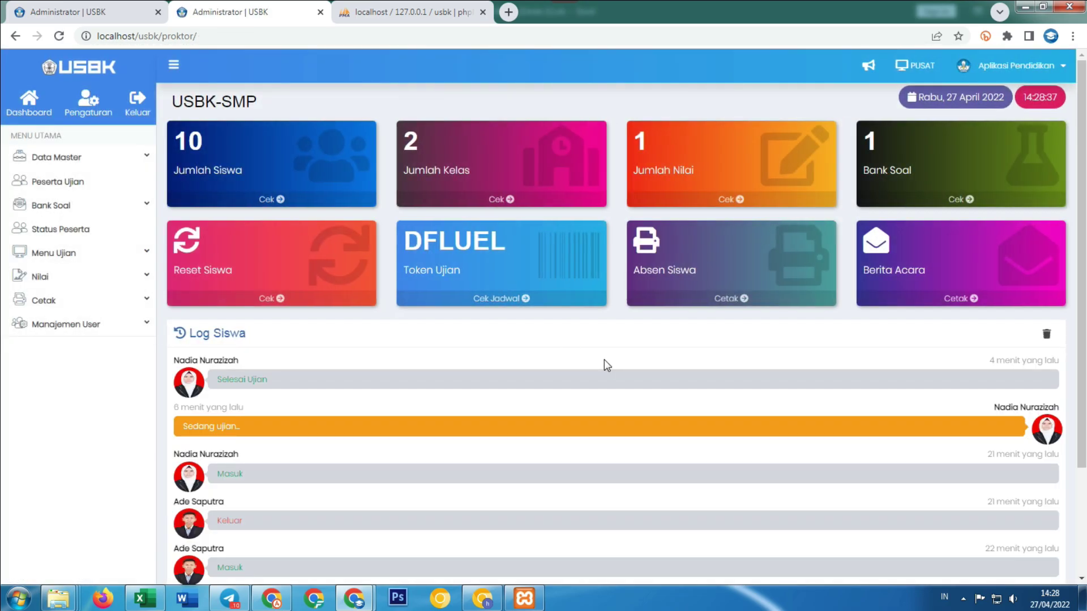
{"action": "scroll", "coordinate": [605, 365], "scroll_direction": "down", "scroll_amount": 3}
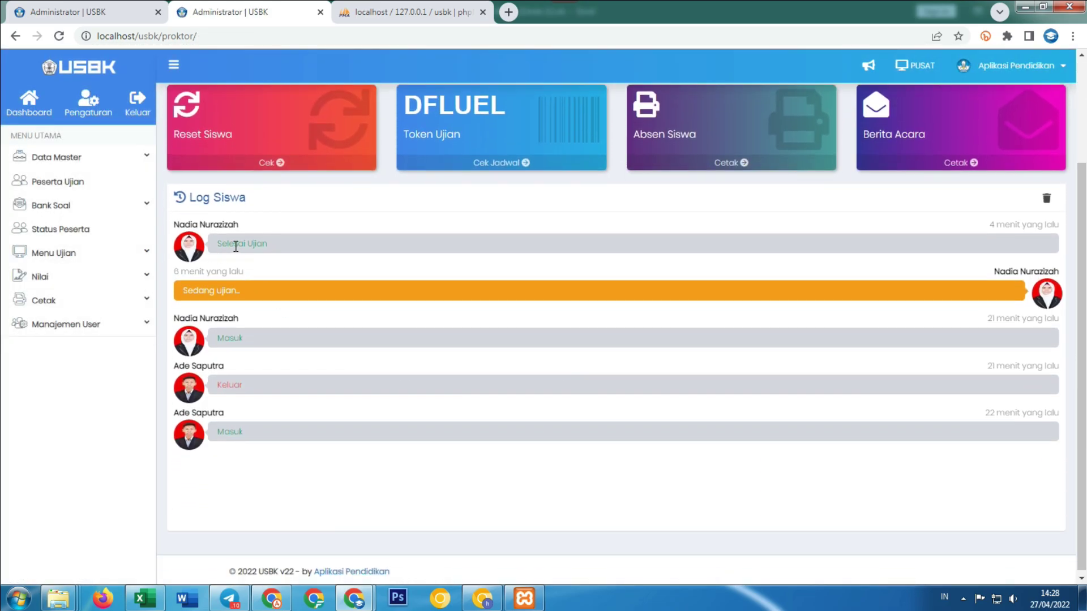
{"action": "scroll", "coordinate": [236, 247], "scroll_direction": "up", "scroll_amount": 3}
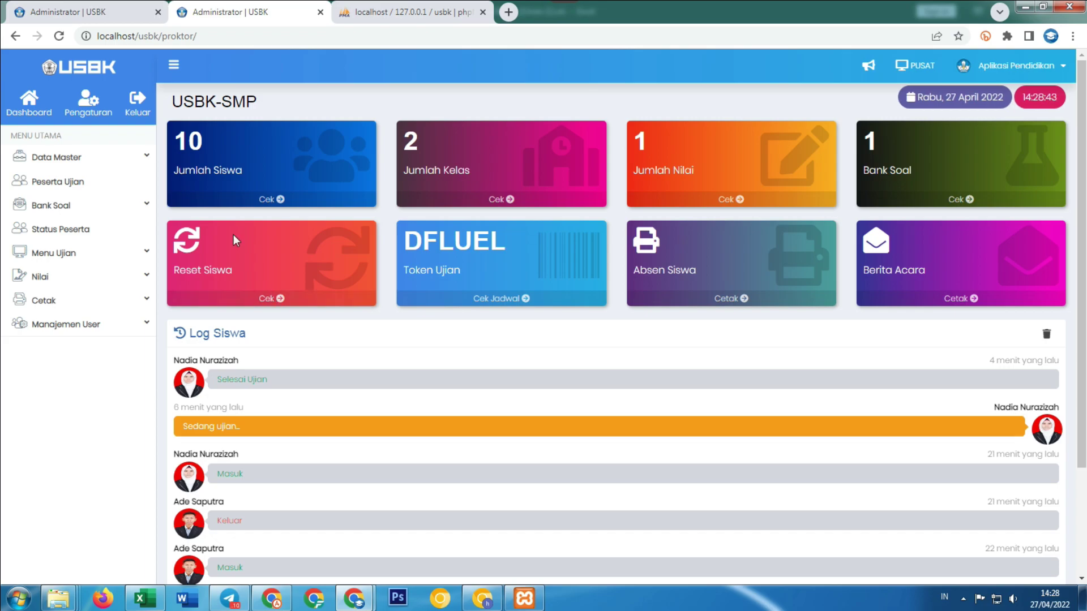
{"action": "scroll", "coordinate": [260, 277], "scroll_direction": "down", "scroll_amount": 3}
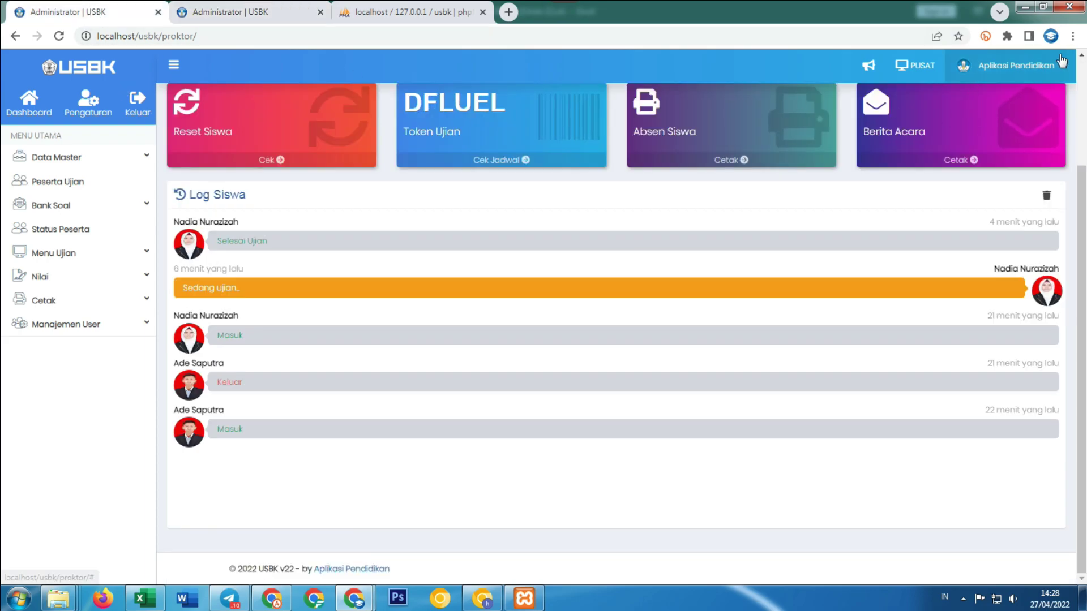
{"action": "left_click", "coordinate": [1013, 66]}
{"action": "left_click", "coordinate": [1046, 219]}
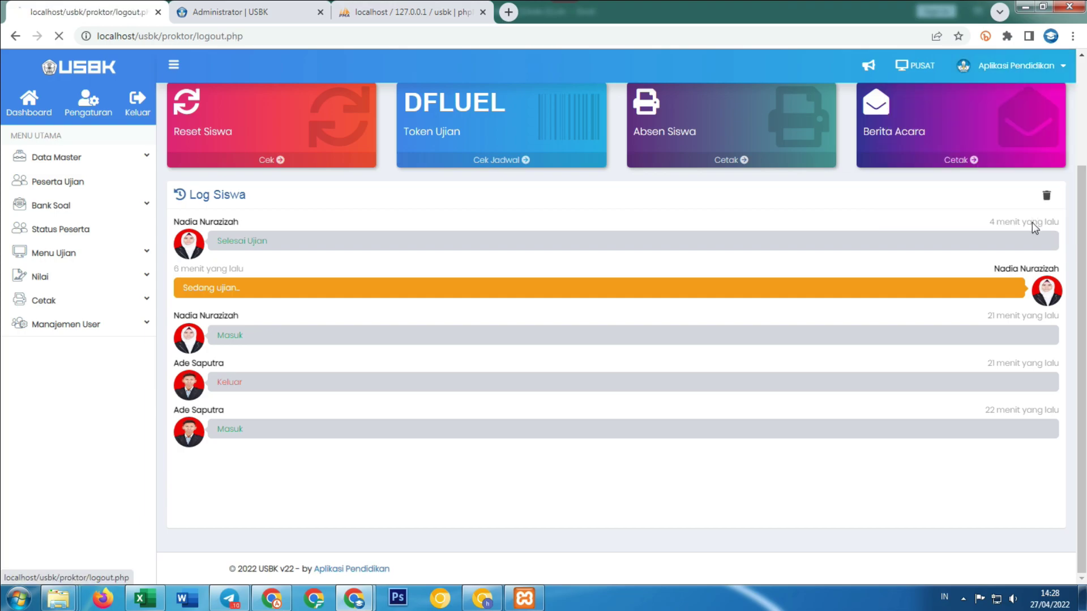